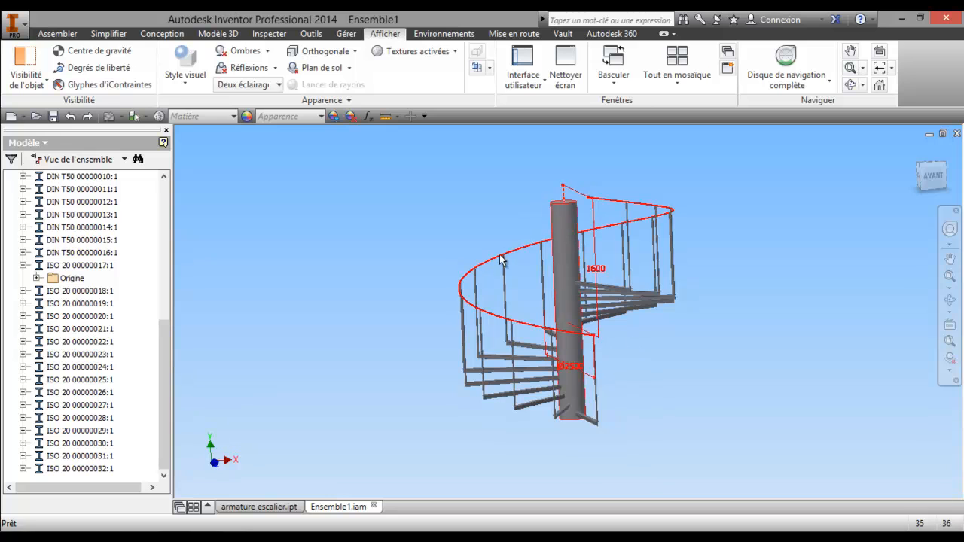
Switch to the armature escalier.ipt part and make all construction features visible
middle_click_drag(634, 357, 611, 362)
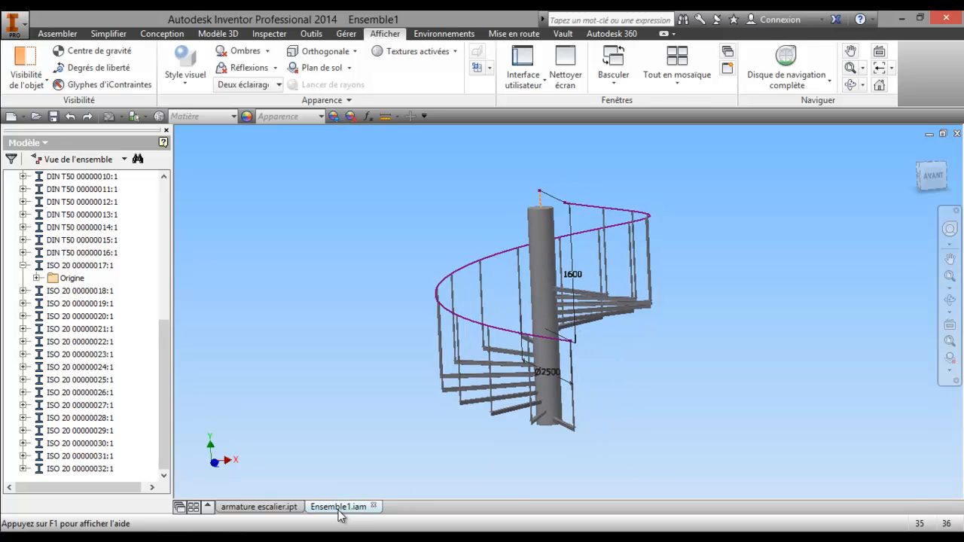
left_click(271, 507)
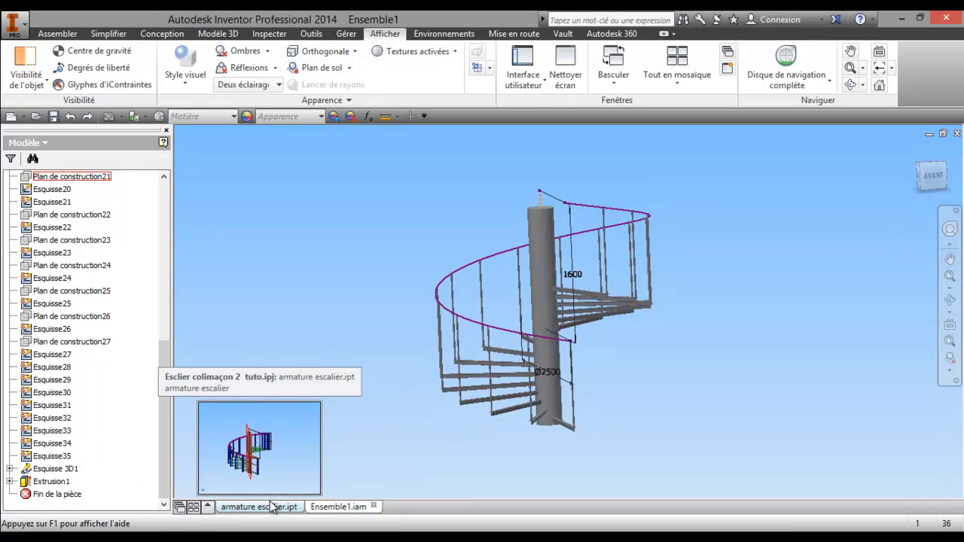
middle_click_drag(491, 379, 496, 368)
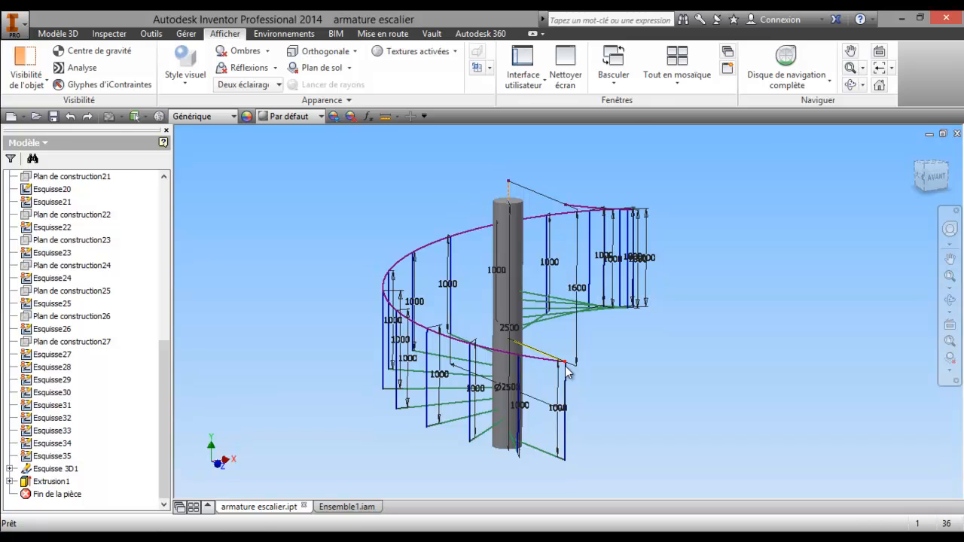
scroll(563, 367, "up", 5)
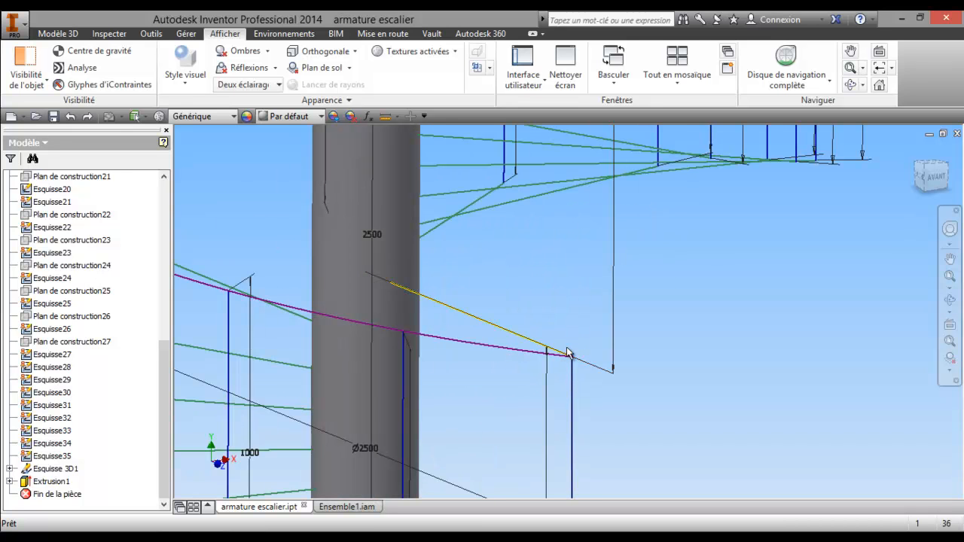
scroll(598, 380, "down", 5)
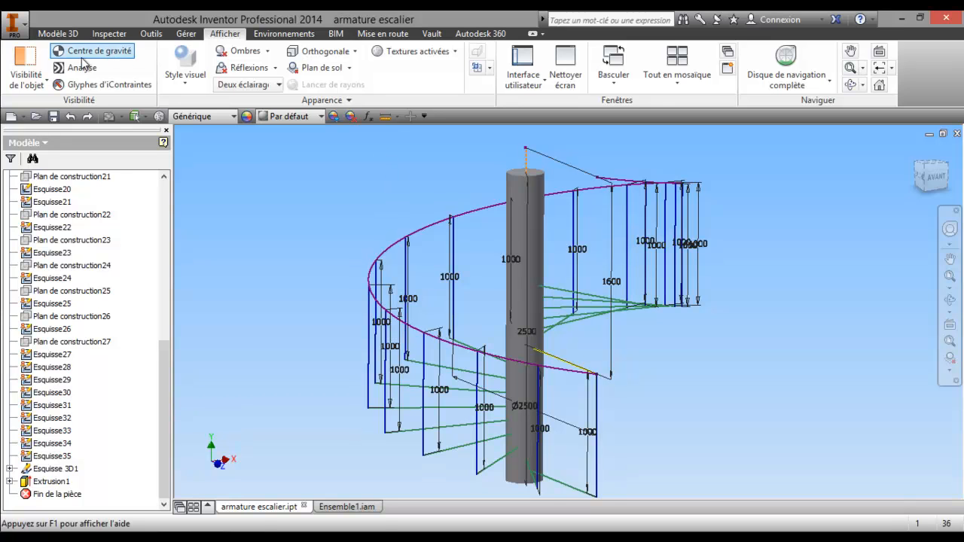
left_click(26, 75)
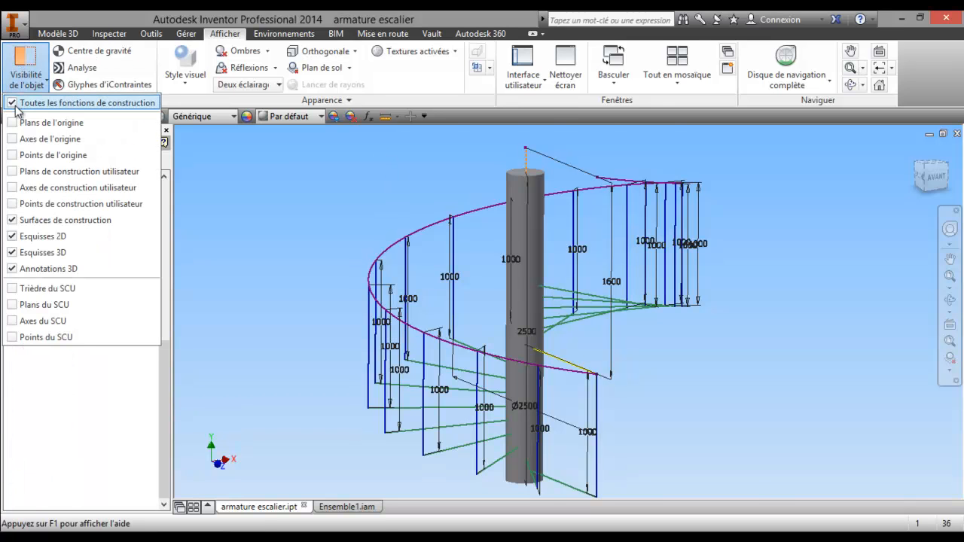
left_click(16, 106)
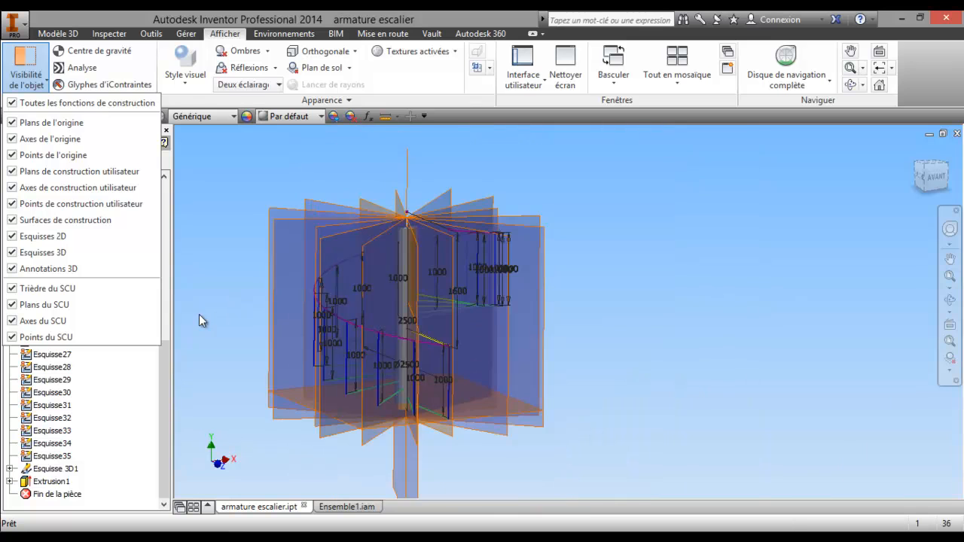
left_click(211, 312)
middle_click_drag(214, 311, 256, 276)
Hide the construction planes Plan de construction21 through Plan de construction27
left_click_drag(164, 377, 173, 301)
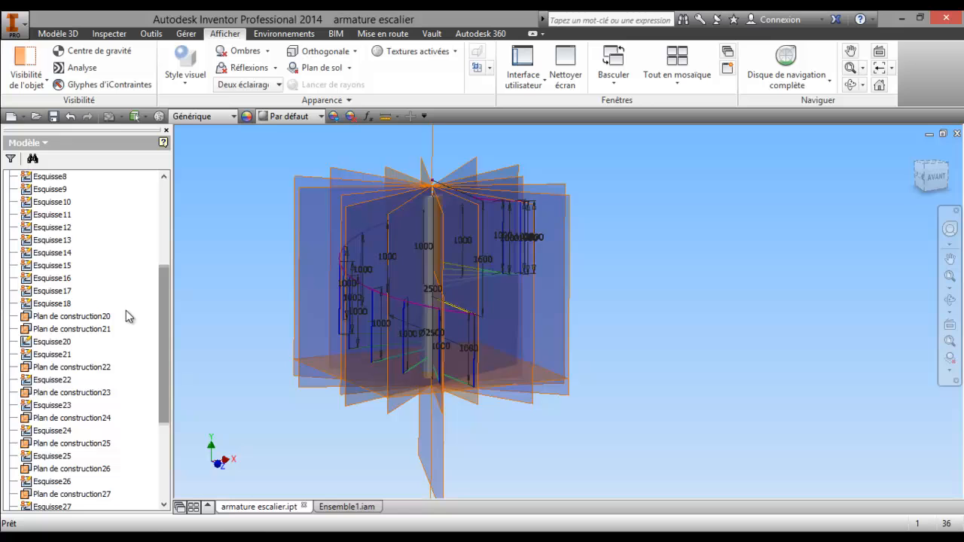
left_click(72, 331)
left_click(83, 366, "ctrl")
left_click(94, 393, "ctrl")
left_click(95, 419, "ctrl")
left_click(98, 445, "ctrl")
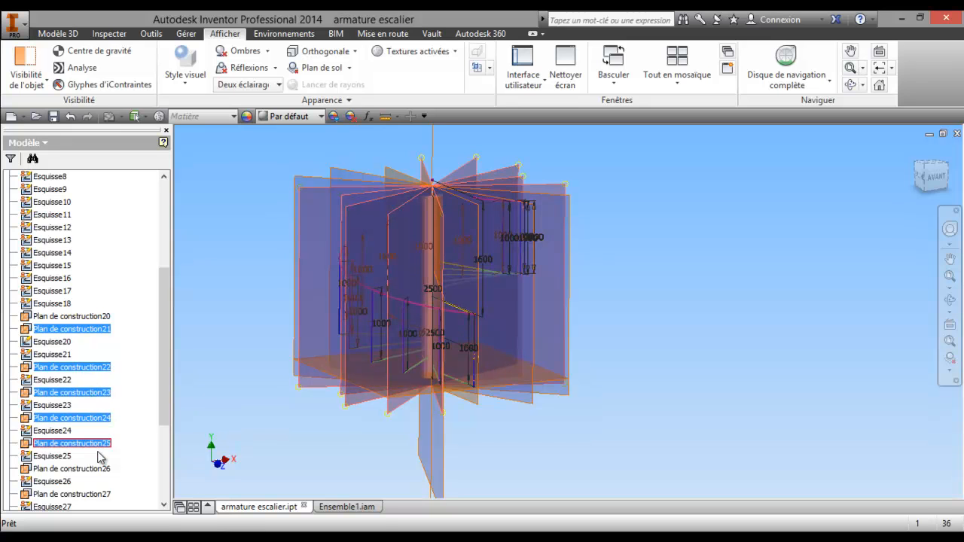
left_click(100, 468, "ctrl")
left_click(98, 493, "ctrl")
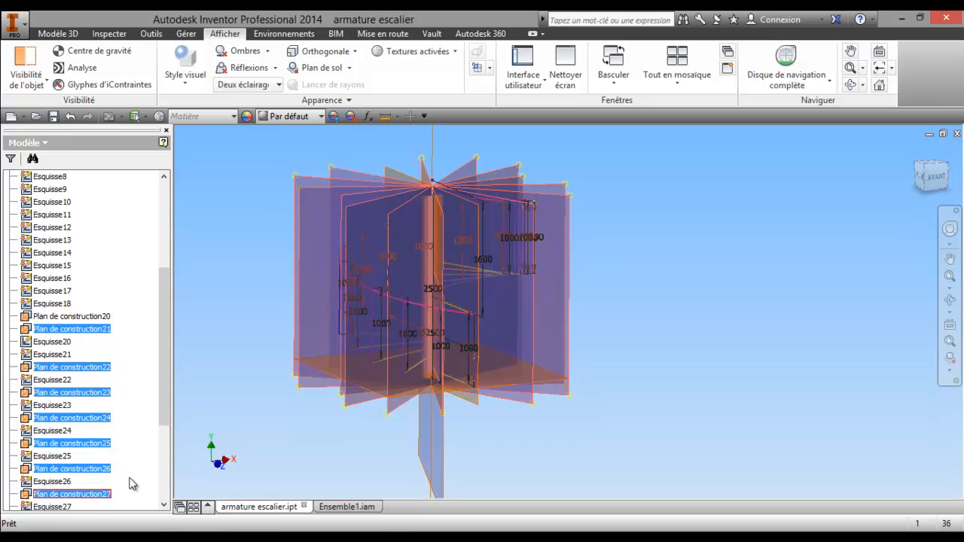
left_click_drag(159, 401, 162, 432)
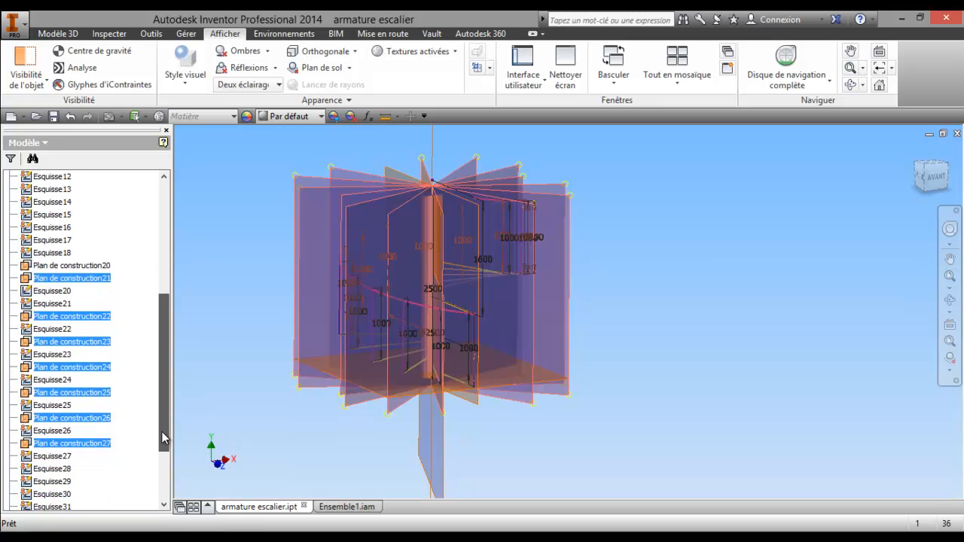
right_click(104, 450)
left_click(127, 452)
Create a new 2D sketch on Plan de construction20, the vertical plane through the lower end of the helical curve
middle_click_drag(335, 437, 403, 433)
scroll(538, 284, "down", 4)
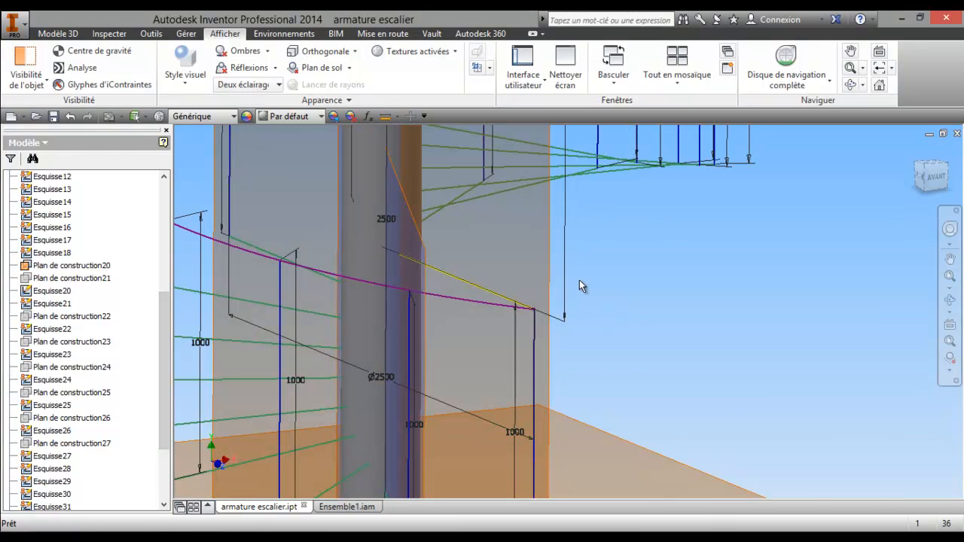
middle_click_drag(579, 279, 602, 271)
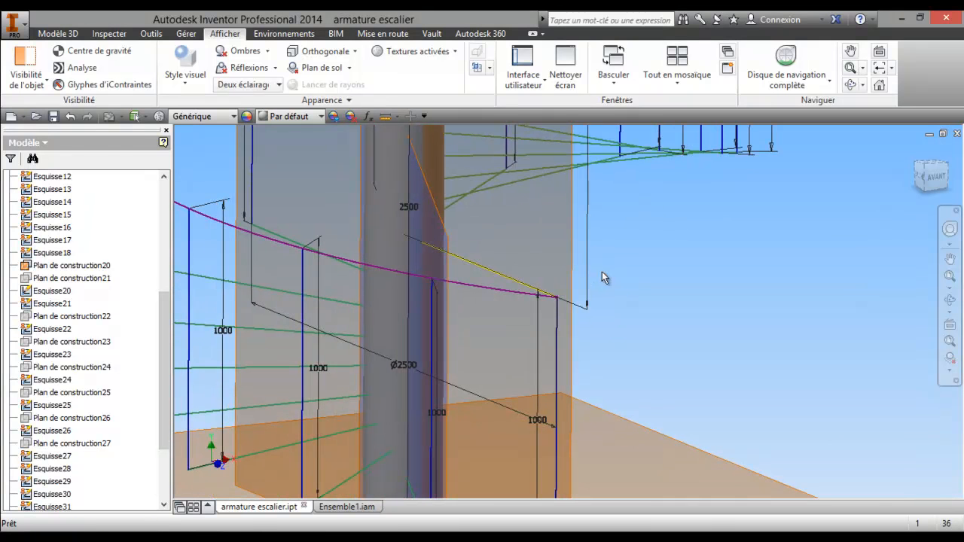
left_click(568, 239)
right_click(568, 242)
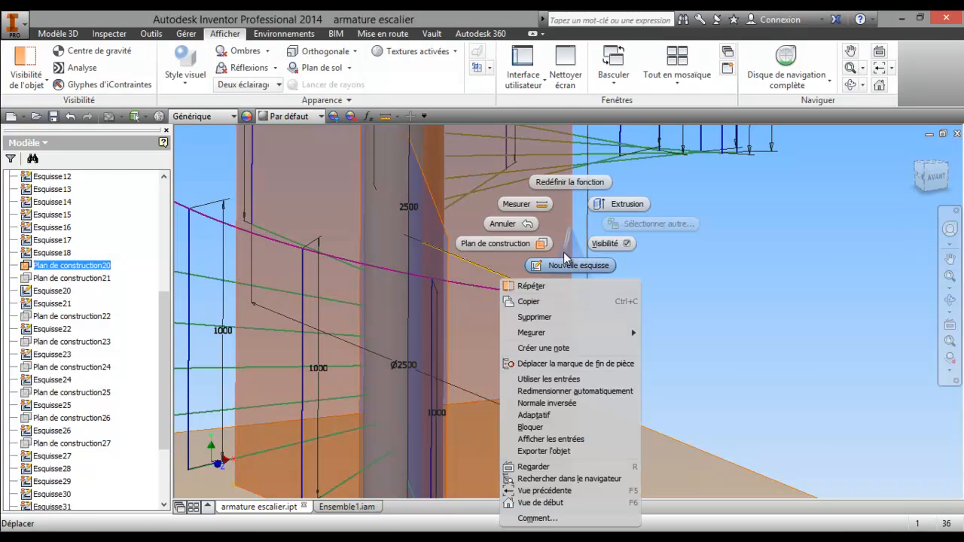
left_click(570, 267)
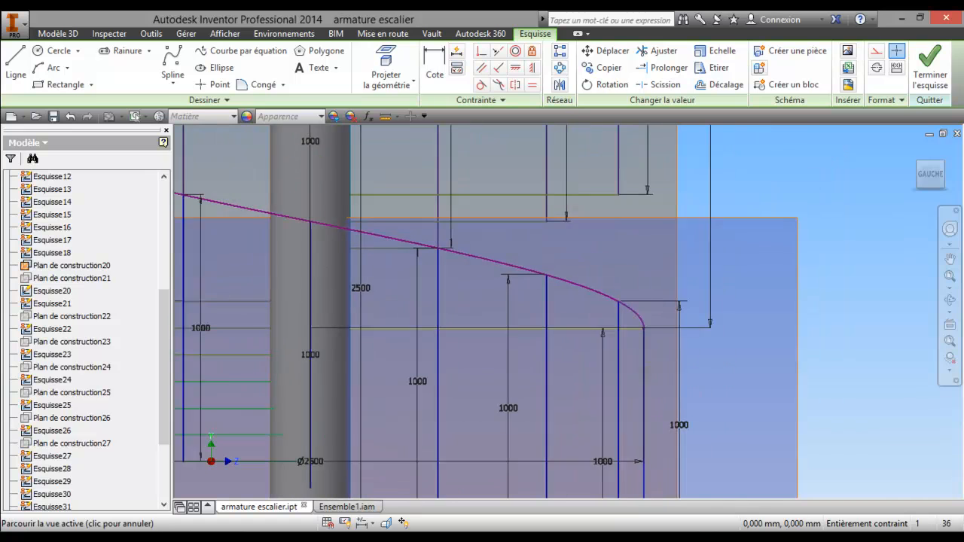
Project the helical handrail curve and the straight radial line meeting its lower end into the sketch
left_click(950, 301)
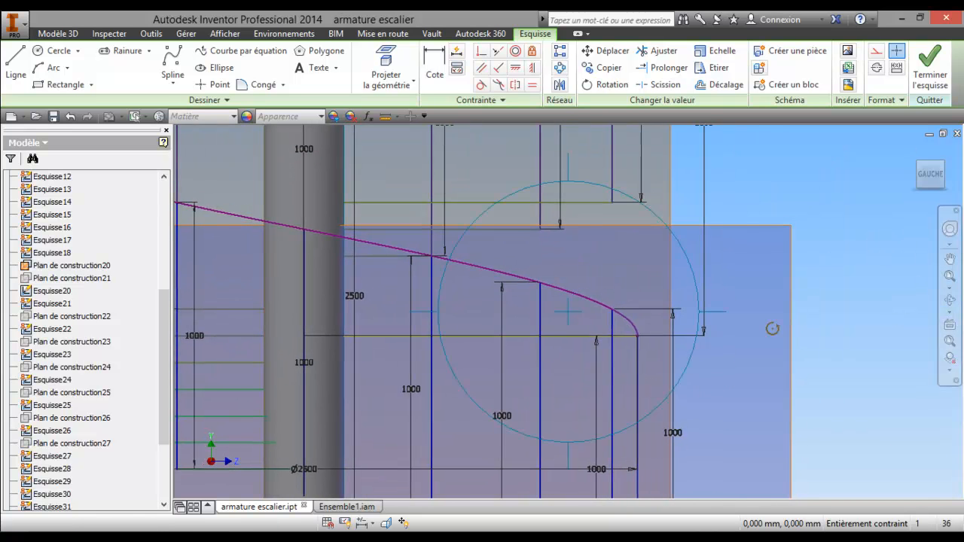
scroll(669, 319, "down", 2)
left_click_drag(669, 320, 582, 384)
scroll(611, 345, "up", 2)
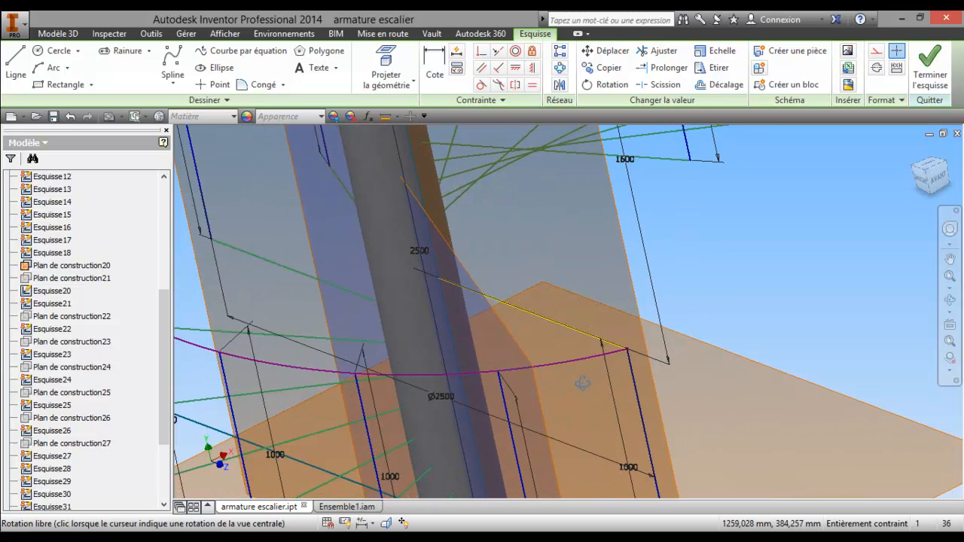
scroll(618, 354, "up", 4)
scroll(624, 339, "down", 1)
middle_click_drag(625, 339, 558, 364)
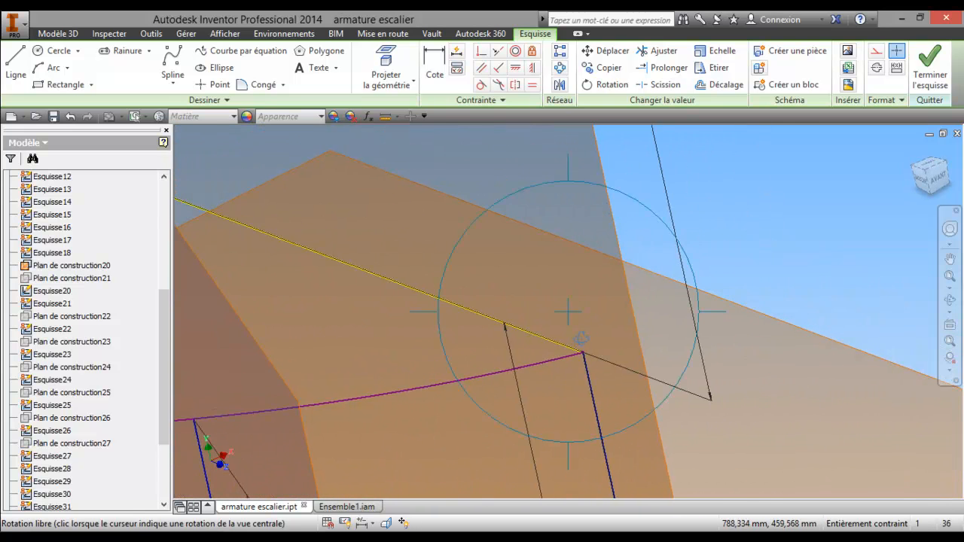
scroll(582, 338, "up", 5)
right_click(582, 337)
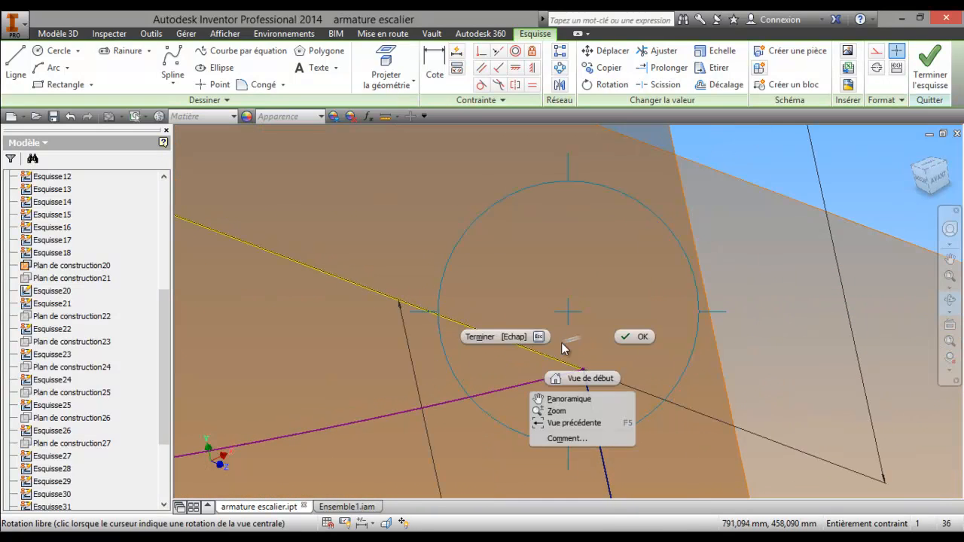
left_click(480, 337)
left_click(50, 54)
scroll(595, 387, "up", 3)
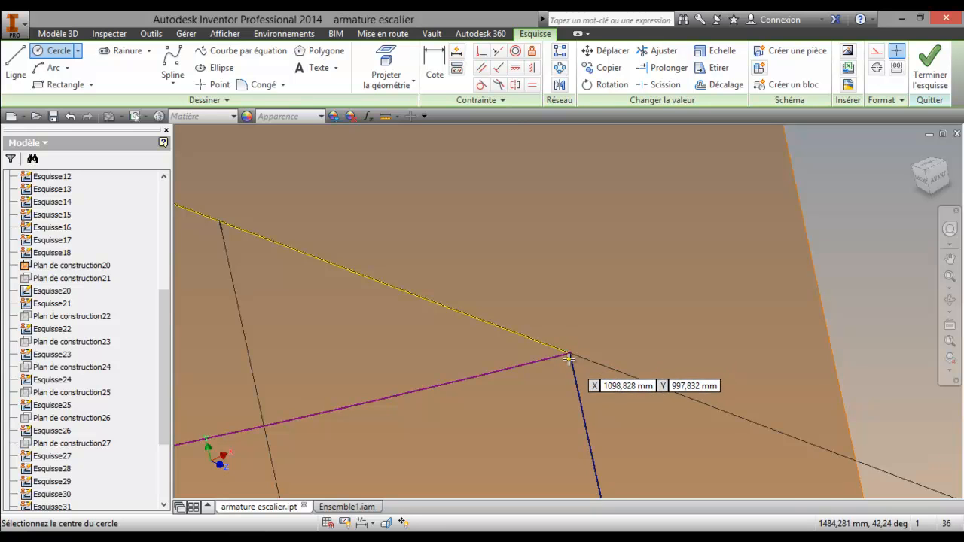
left_click(381, 83)
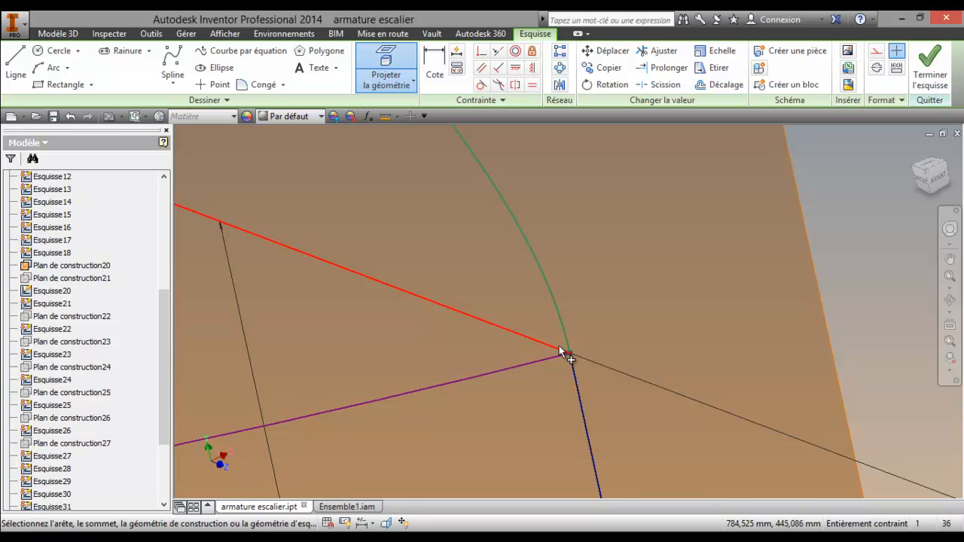
left_click(559, 345)
Draw a 10 mm diameter circle centred on the lower end of the helical curve and finish the sketch
left_click(47, 57)
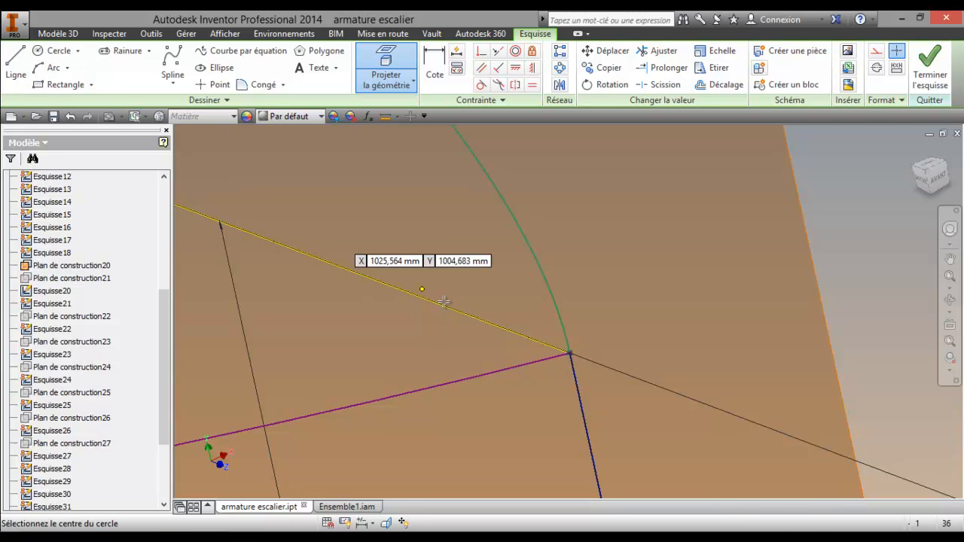
left_click(570, 353)
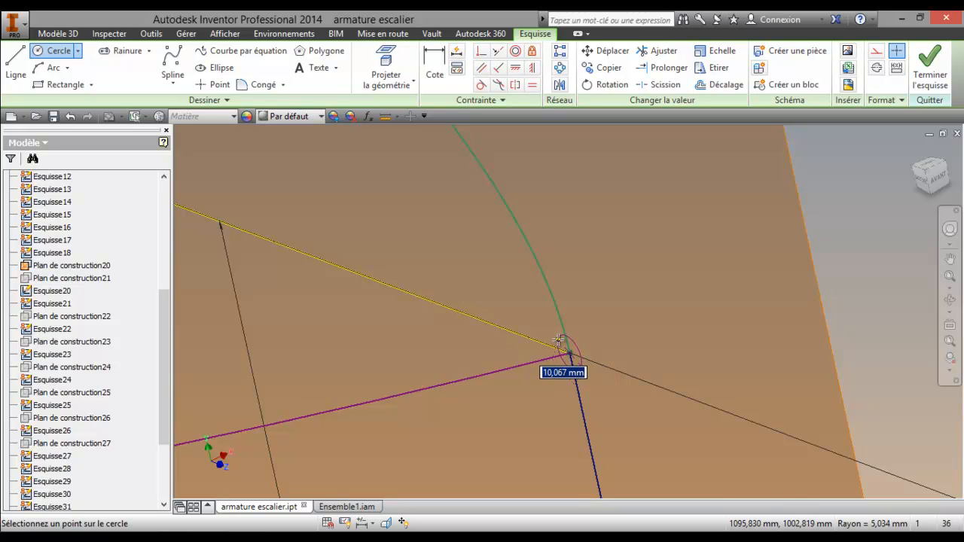
type("10")
key("Return")
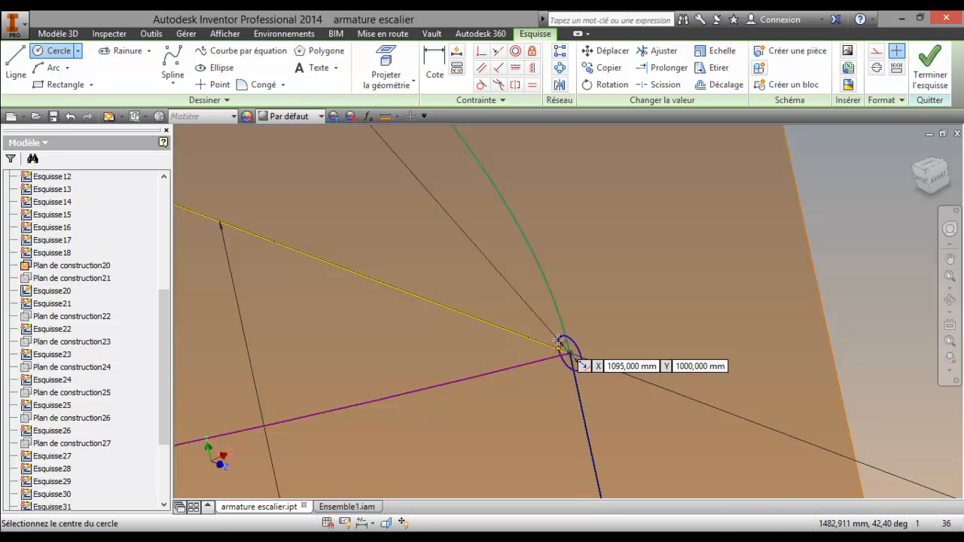
scroll(601, 269, "up", 3)
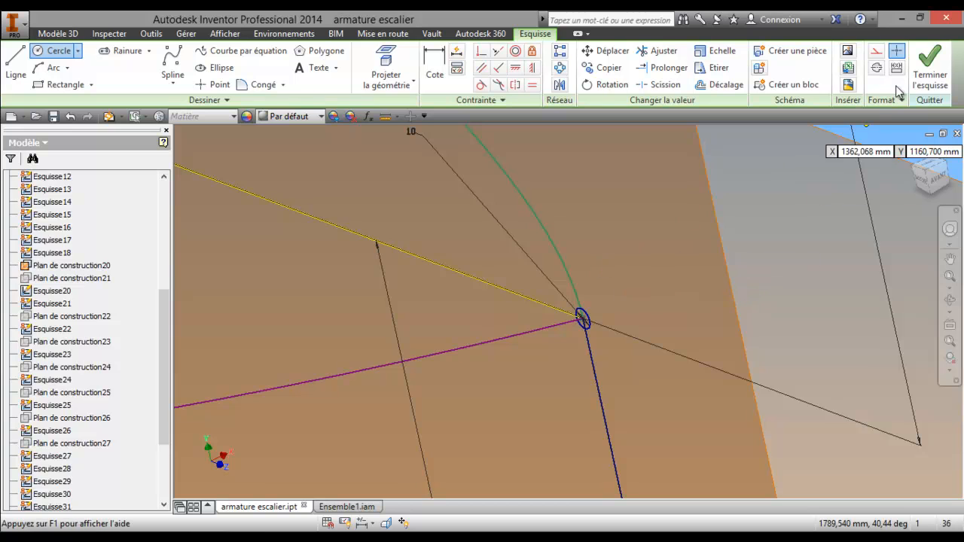
left_click(921, 74)
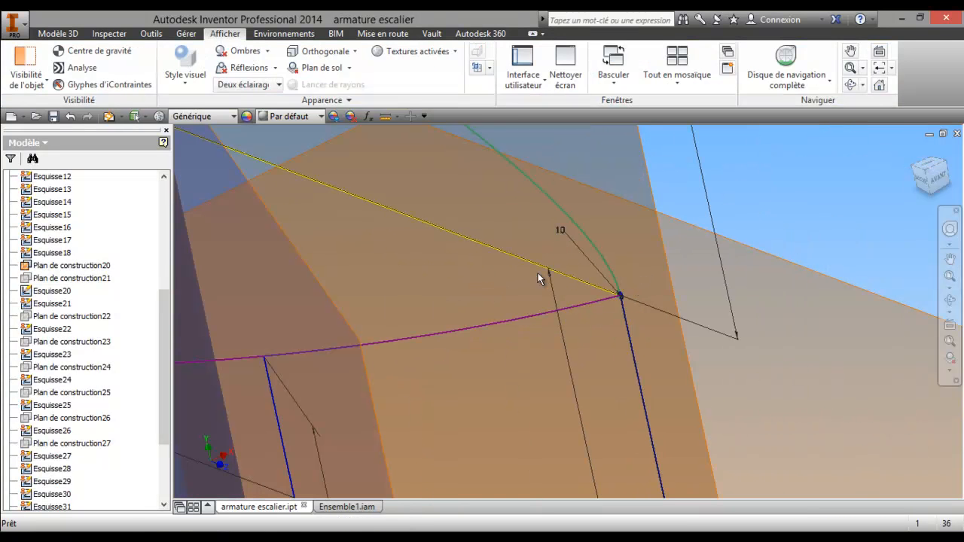
Start a solid coil of the 10 mm circular profile and pick the central column's axis as its axis
left_click(66, 35)
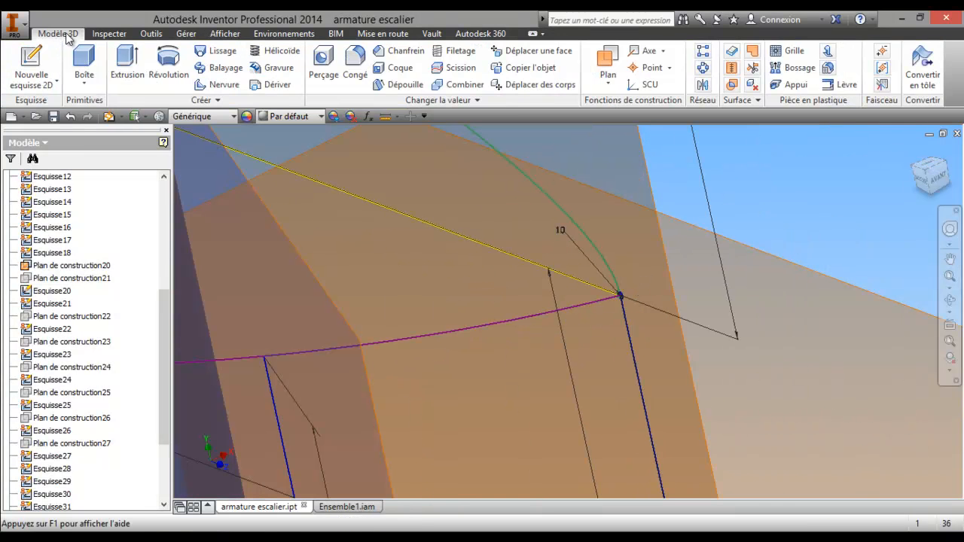
middle_click_drag(390, 297, 637, 383)
scroll(637, 363, "up", 2)
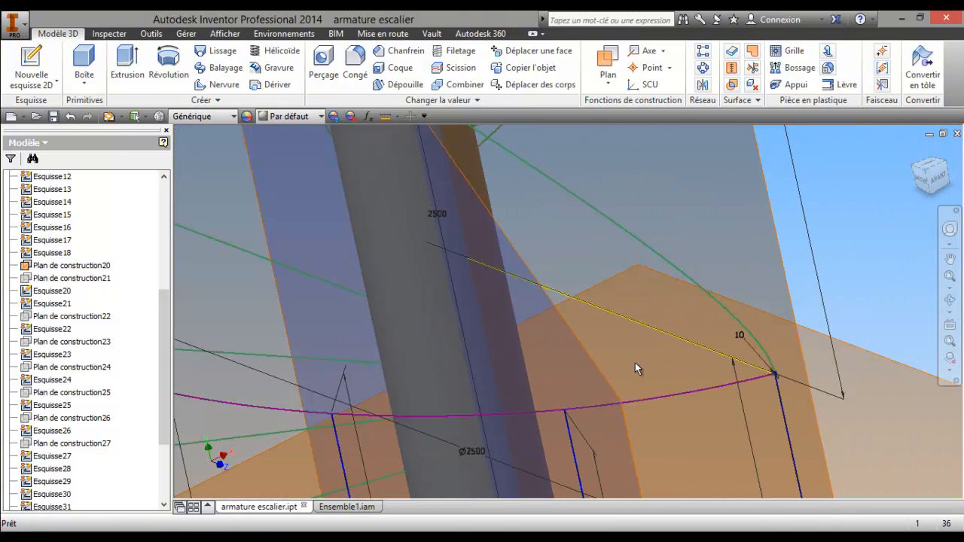
scroll(635, 363, "up", 2)
scroll(731, 362, "down", 3)
scroll(731, 361, "down", 3)
scroll(680, 391, "up", 5)
middle_click_drag(657, 378, 736, 313)
scroll(253, 143, "down", 2)
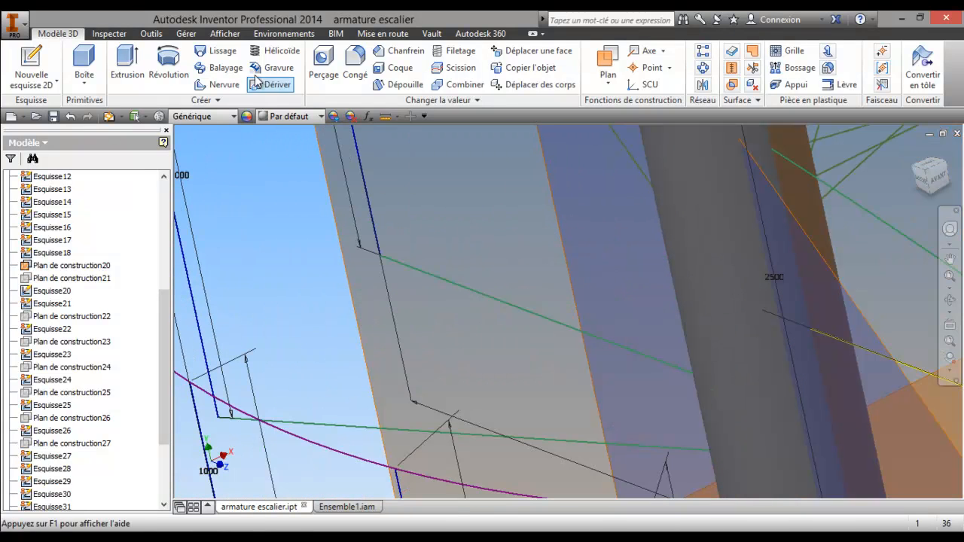
left_click(273, 53)
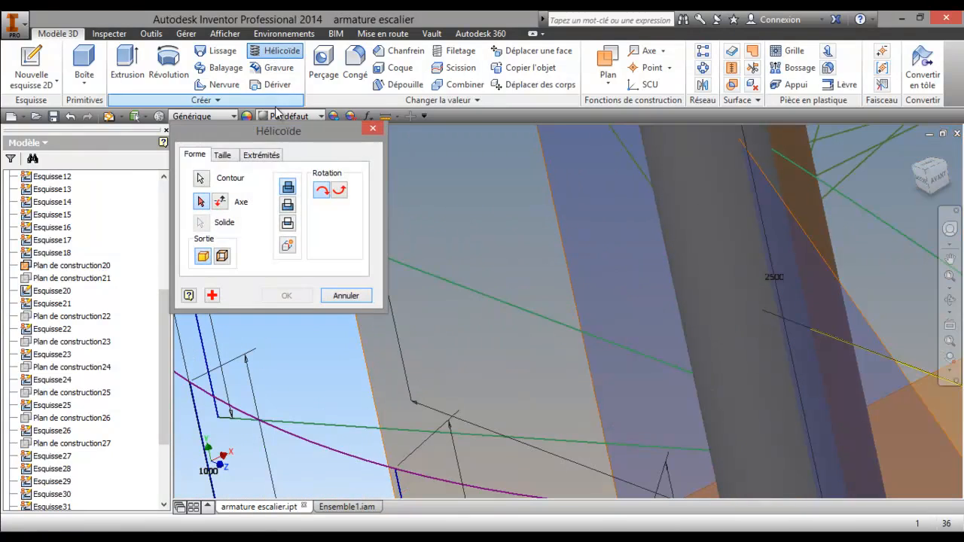
scroll(490, 299, "up", 4)
middle_click_drag(490, 300, 417, 268)
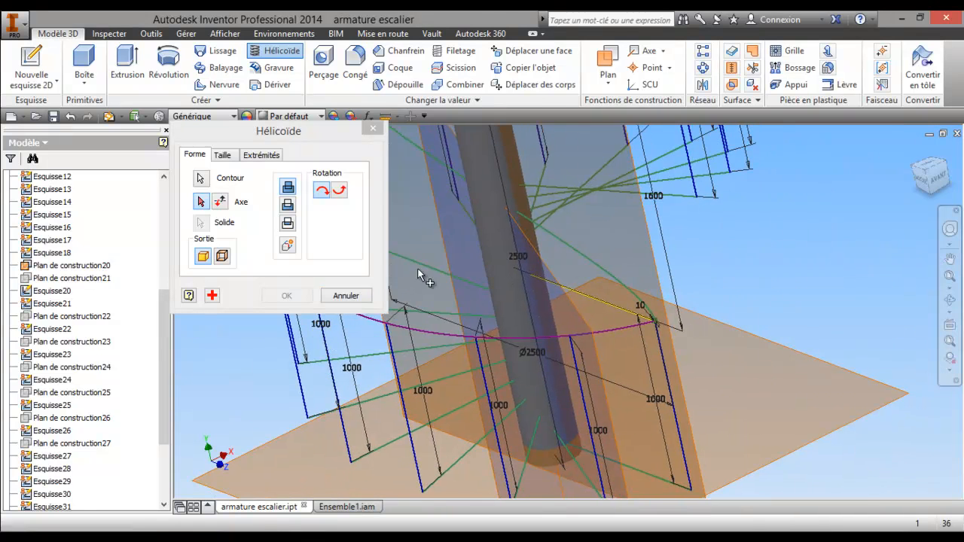
scroll(693, 330, "down", 4)
scroll(566, 269, "down", 5)
scroll(585, 316, "down", 2)
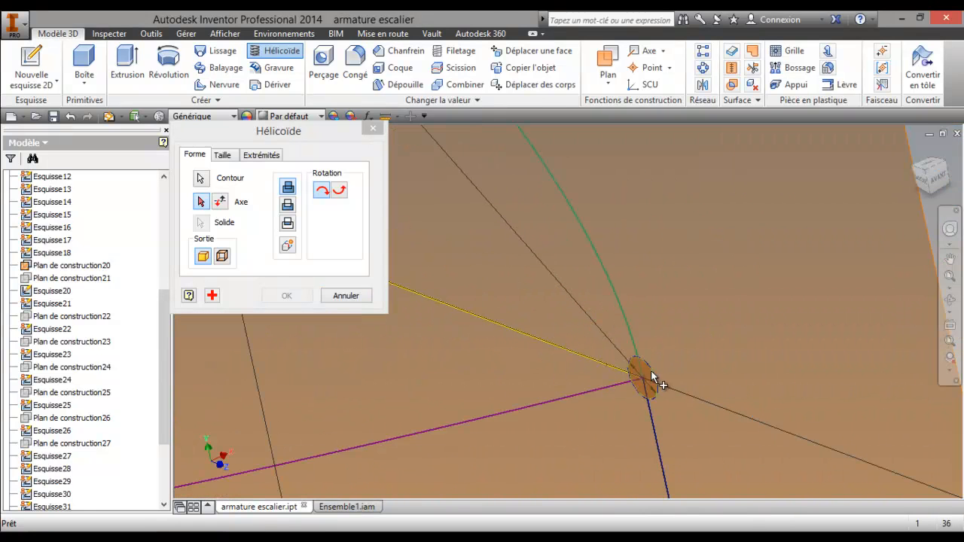
scroll(611, 392, "up", 4)
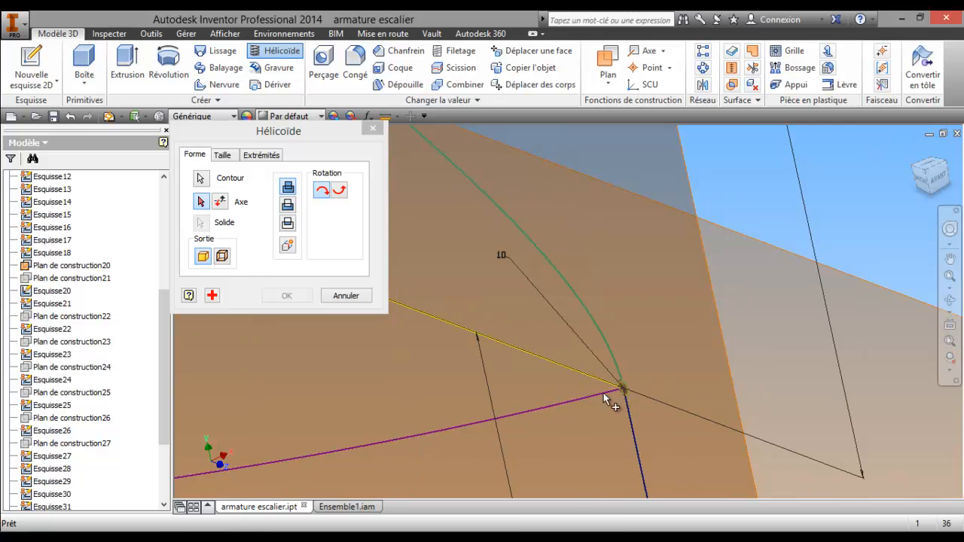
middle_click_drag(611, 392, 773, 337)
scroll(442, 359, "up", 3)
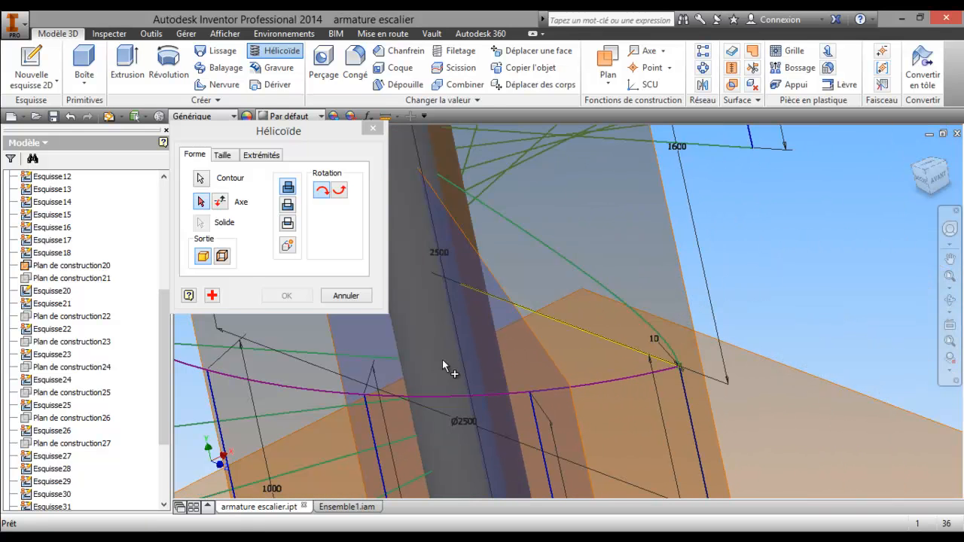
left_click(200, 202)
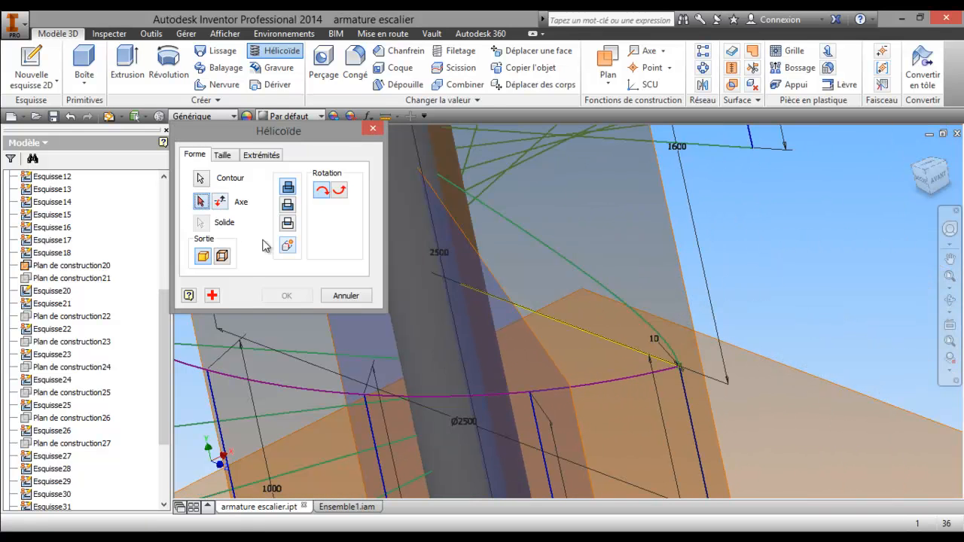
left_click(441, 309)
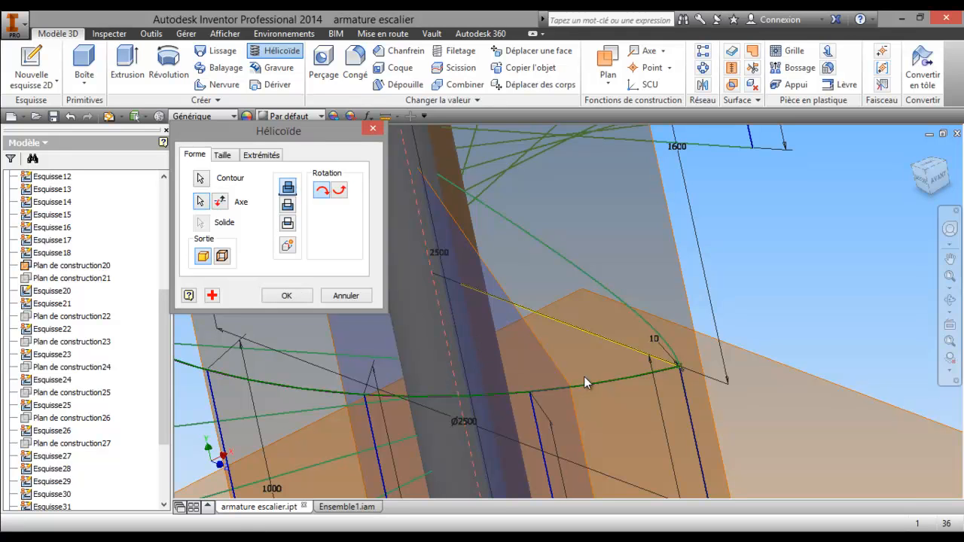
Create the coil by revolution and height with 1 revolution, 1600 mm height and the rotation that follows the handrail curve
scroll(635, 379, "down", 2)
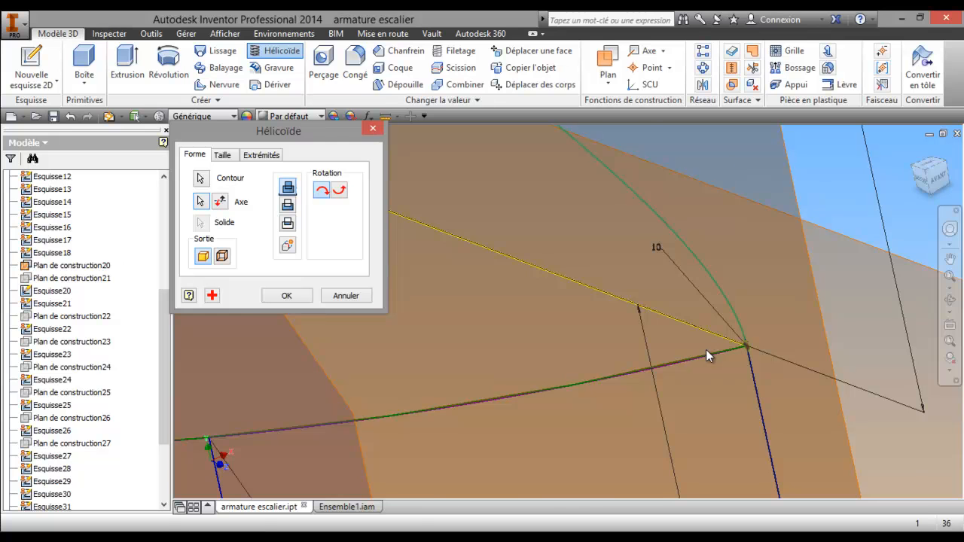
scroll(705, 348, "up", 5)
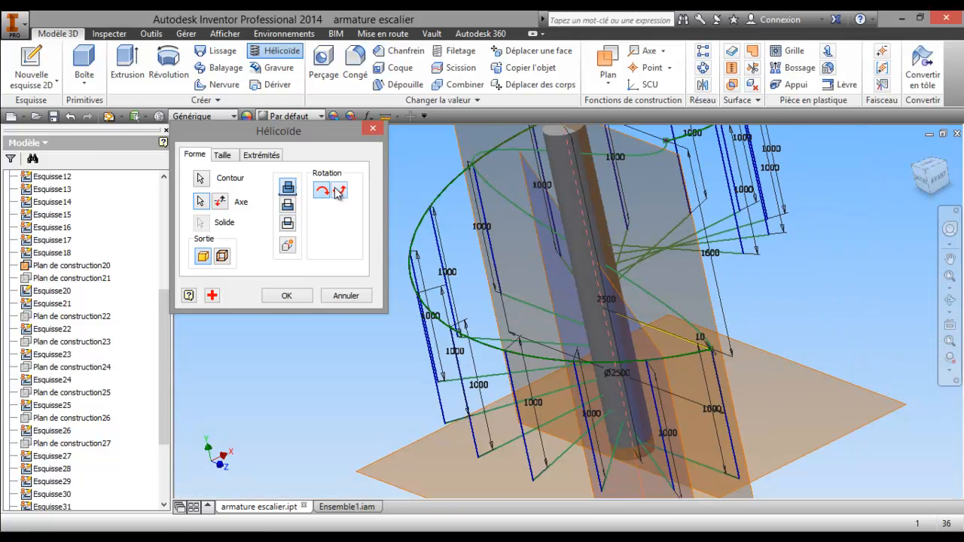
left_click(223, 155)
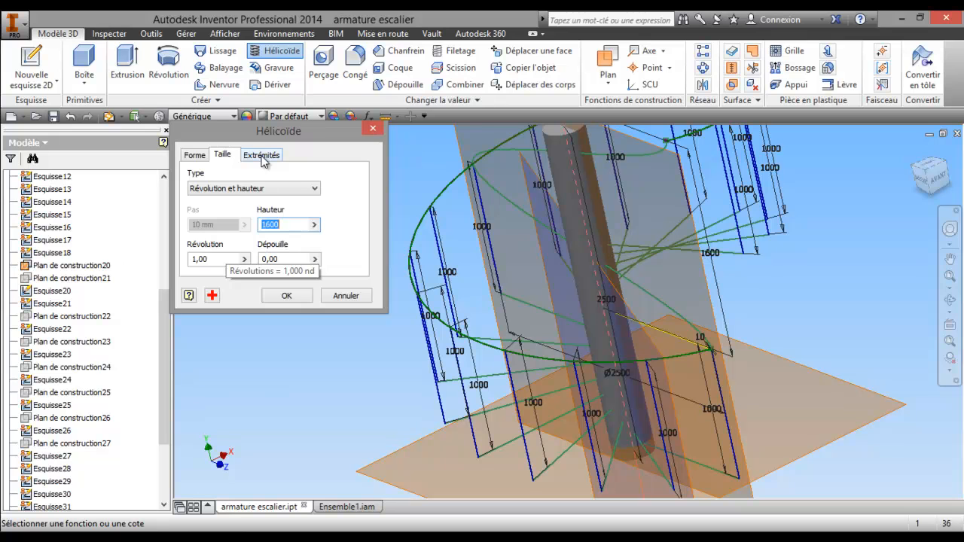
left_click(195, 156)
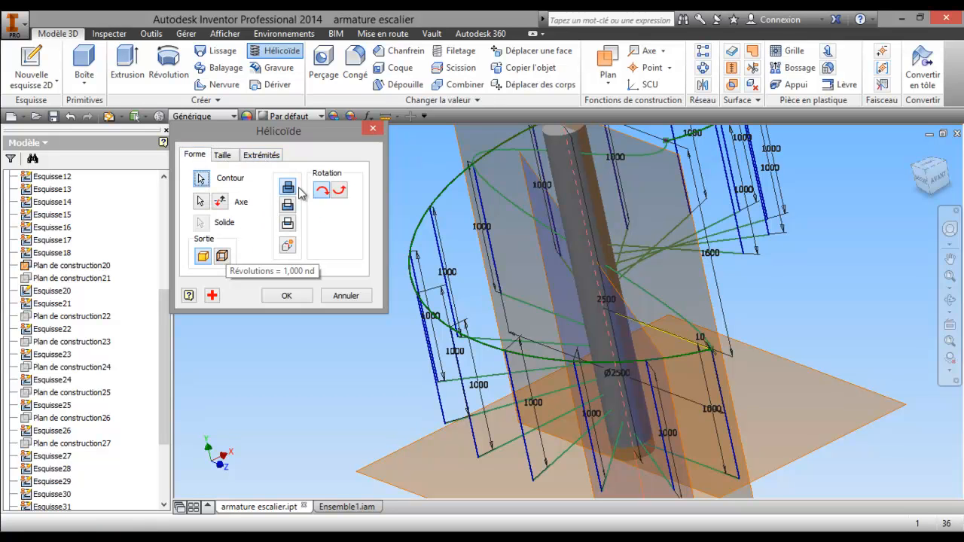
left_click(339, 192)
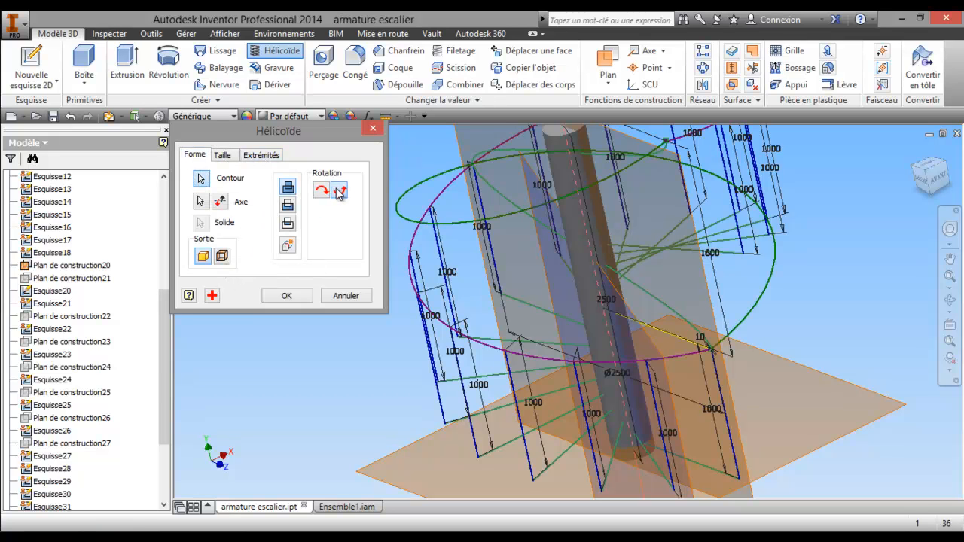
left_click(324, 193)
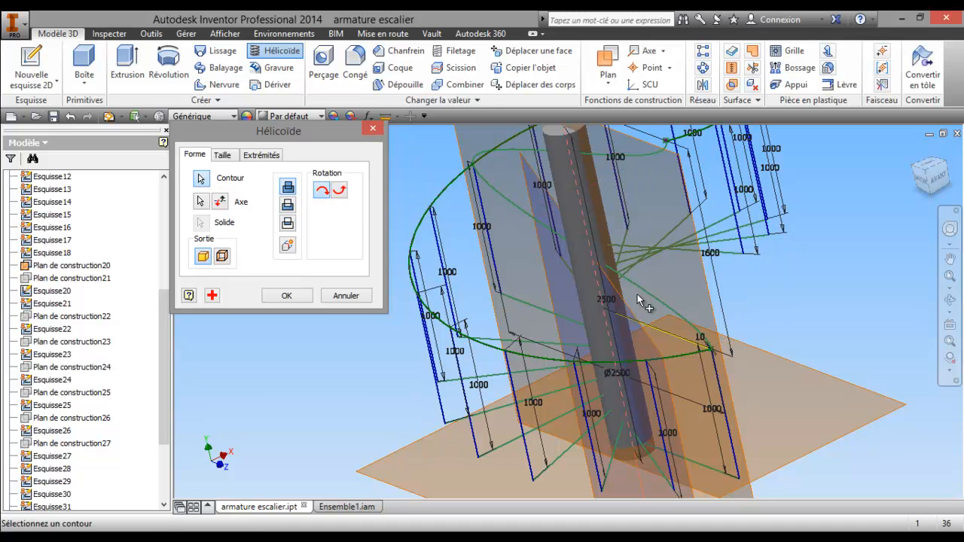
left_click(287, 295)
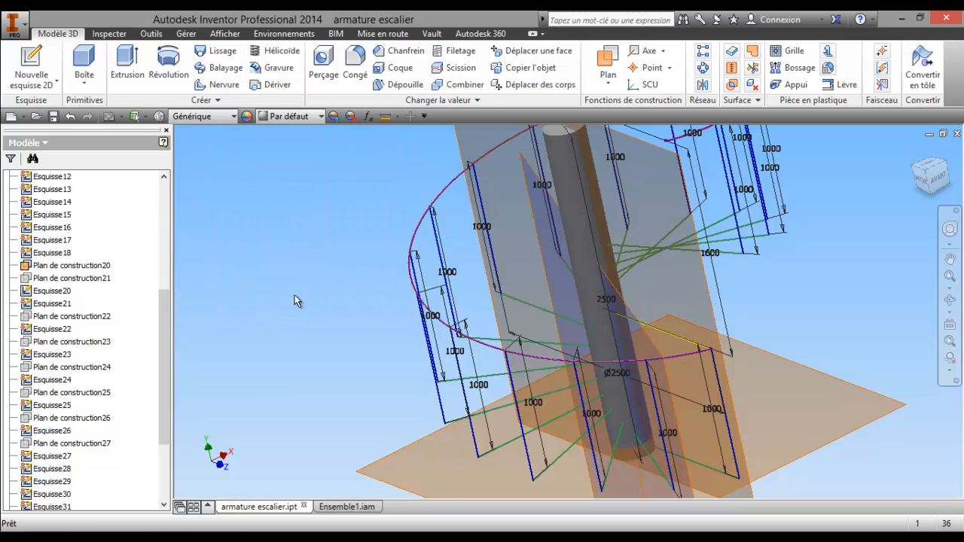
scroll(471, 337, "down", 5)
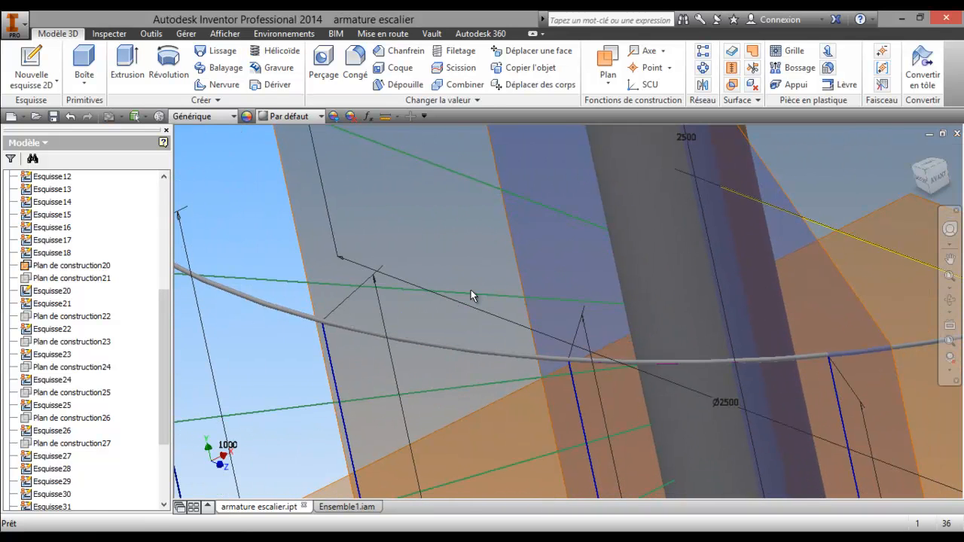
scroll(807, 359, "down", 4)
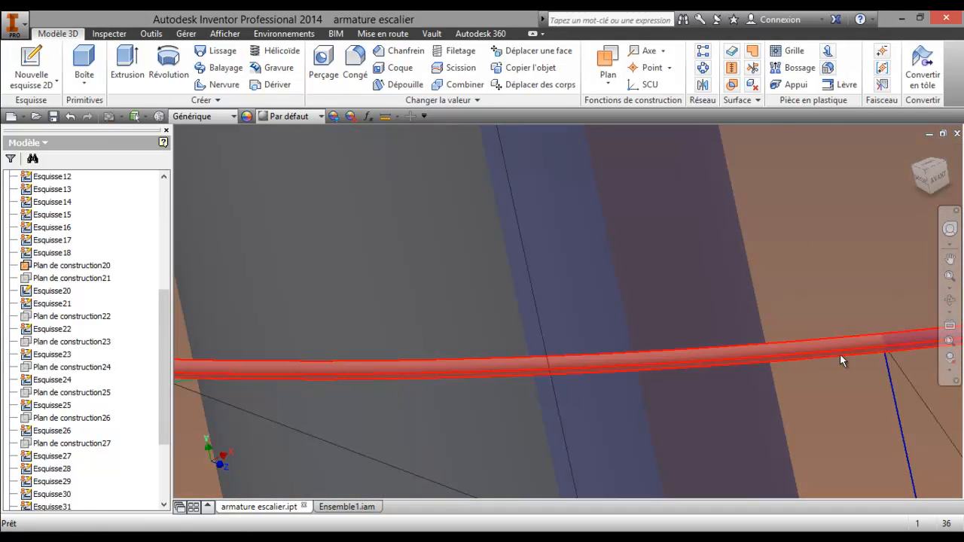
scroll(696, 299, "up", 6)
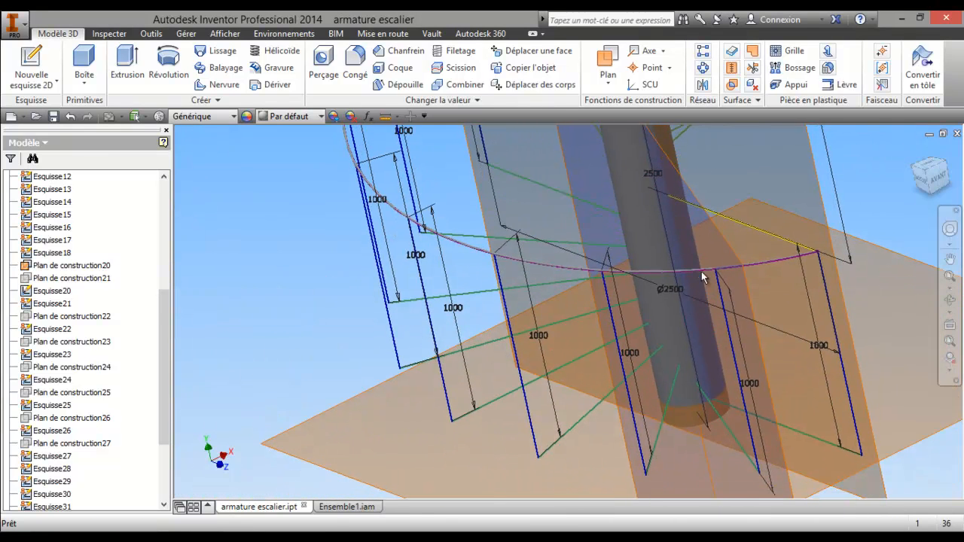
Switch to the Ensemble1.iam assembly and examine how the coiled handrail meets the baluster tops from its lower to its upper end
left_click(336, 508)
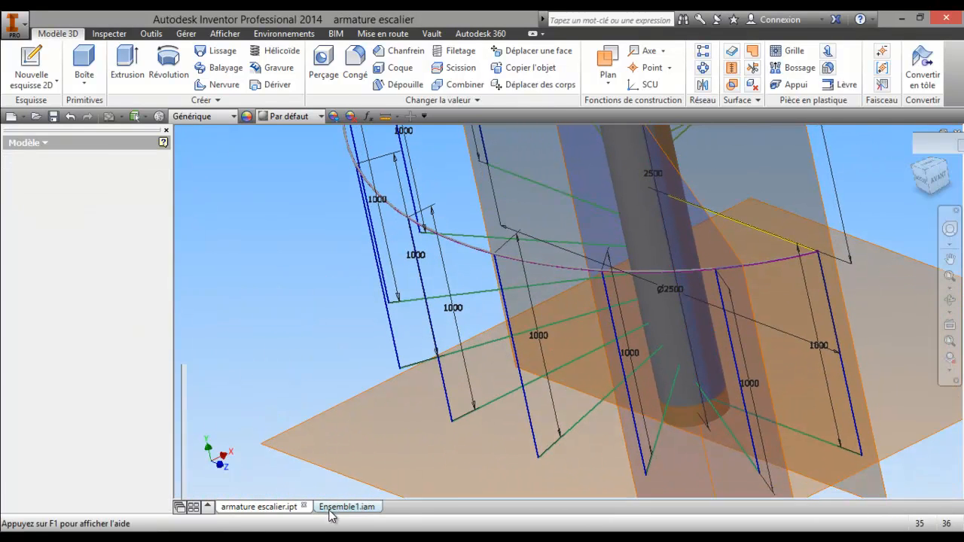
scroll(542, 425, "down", 6)
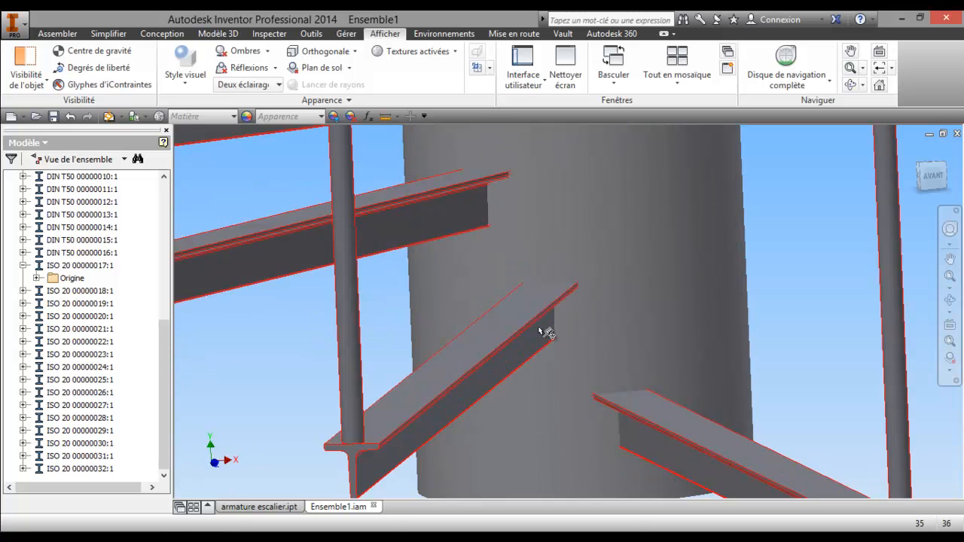
scroll(347, 452, "up", 8)
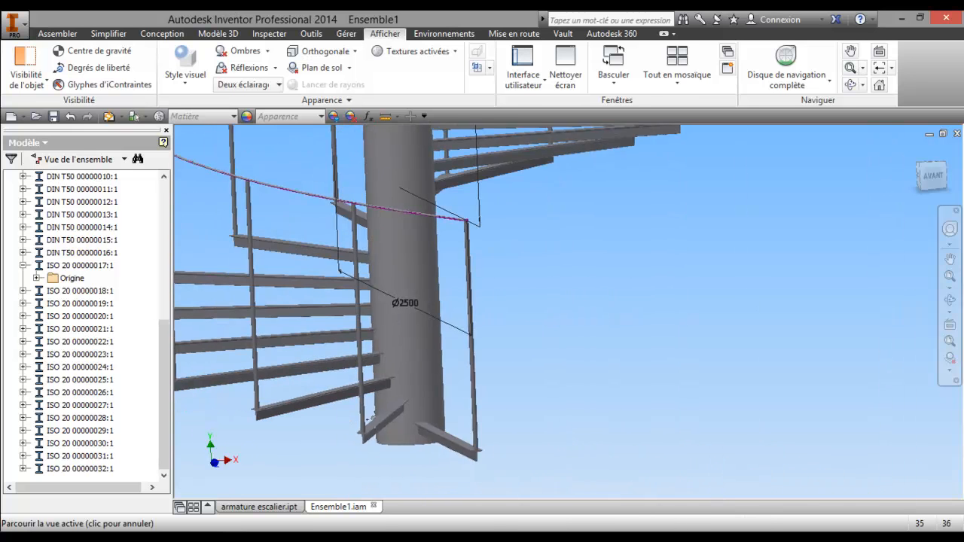
middle_click_drag(287, 282, 379, 350)
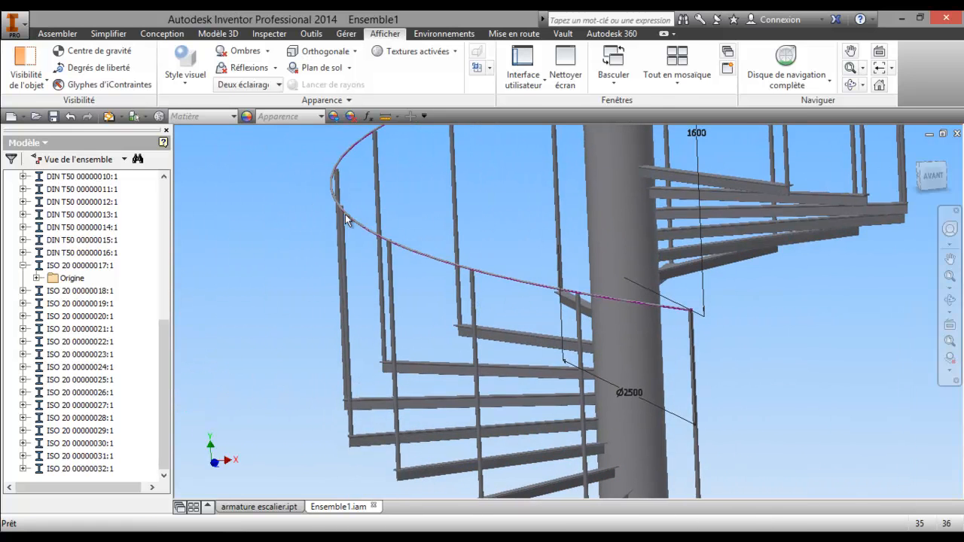
scroll(366, 241, "down", 6)
middle_click_drag(464, 420, 465, 434)
scroll(396, 232, "down", 3)
middle_click_drag(395, 232, 403, 379)
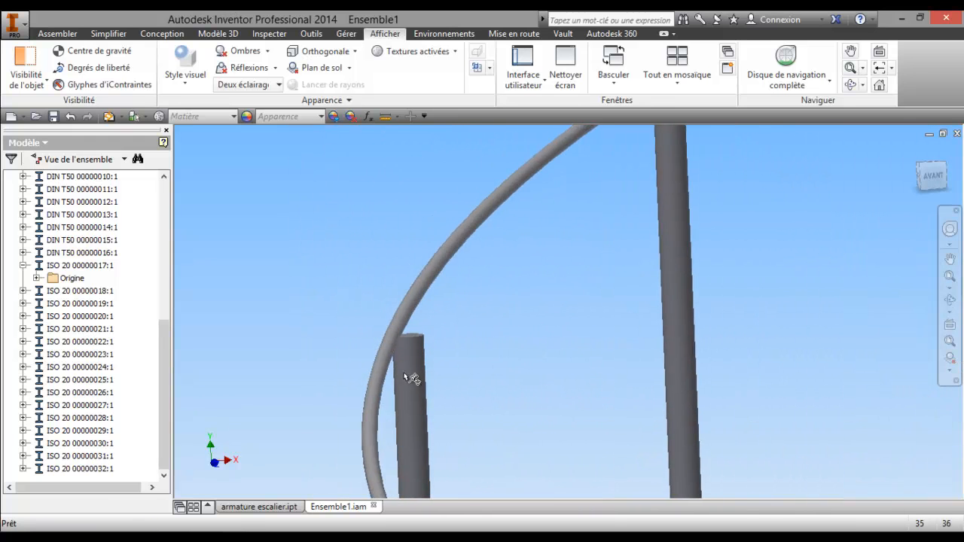
scroll(470, 349, "up", 3)
middle_click_drag(619, 257, 405, 430)
scroll(646, 312, "up", 1)
middle_click_drag(647, 312, 536, 265)
scroll(605, 315, "up", 3)
scroll(606, 315, "up", 1)
scroll(576, 299, "down", 4)
scroll(592, 307, "up", 3)
middle_click_drag(559, 352, 546, 383)
scroll(546, 383, "up", 2)
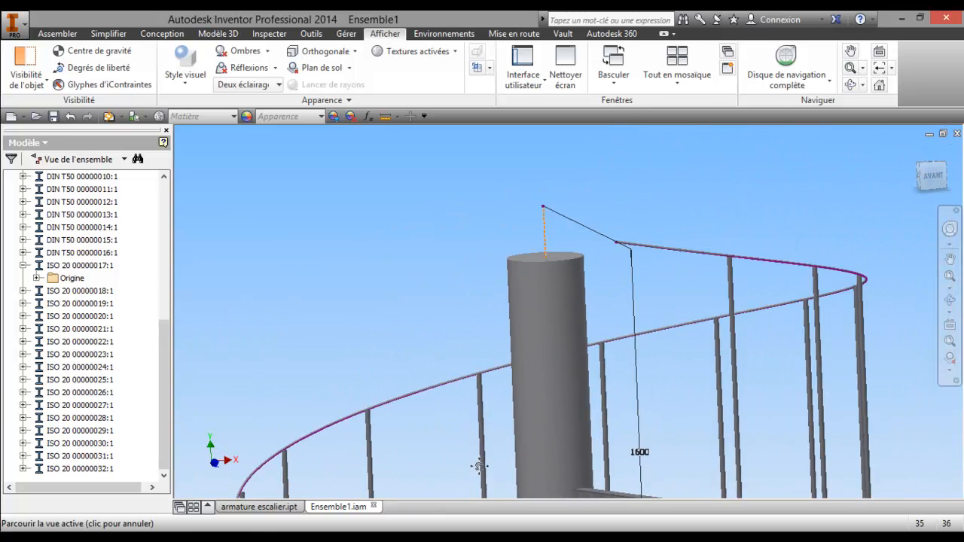
scroll(724, 257, "down", 6)
scroll(735, 254, "up", 5)
key("F4")
left_click_drag(693, 269, 543, 407)
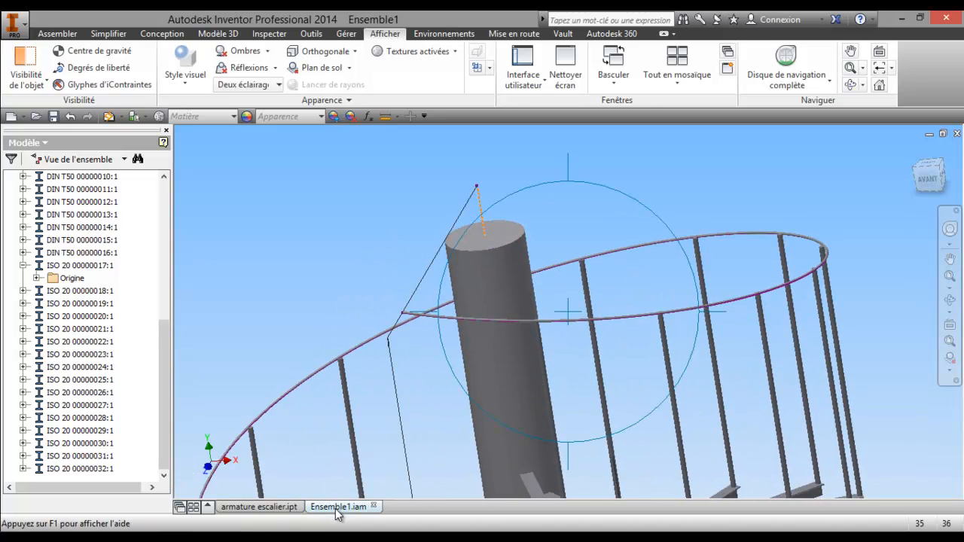
Return to armature escalier.ipt and review the whole frame skeleton with the coiled handrail
left_click(293, 511)
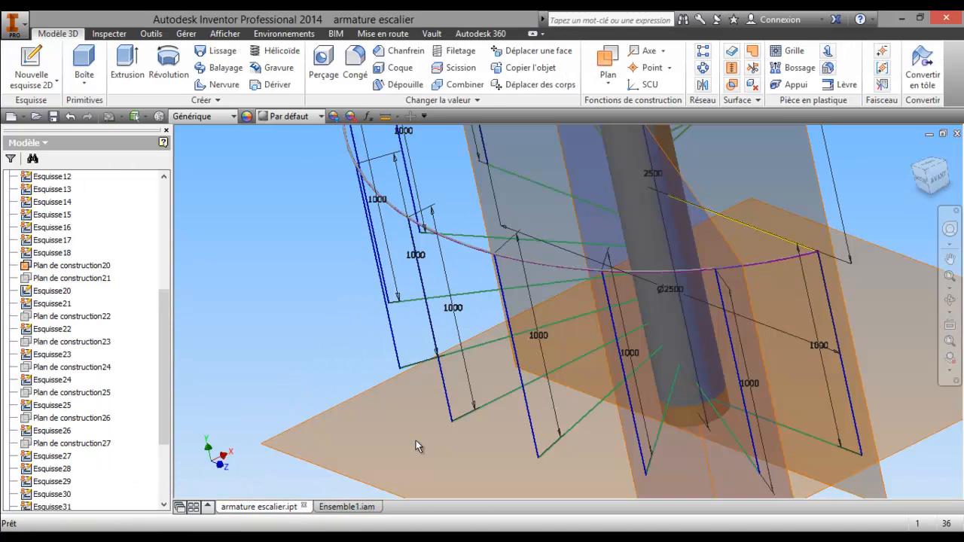
middle_click_drag(673, 312, 486, 382)
scroll(558, 363, "up", 4)
key("F4")
left_click_drag(626, 309, 690, 249)
middle_click_drag(562, 340, 617, 331)
right_click(562, 353)
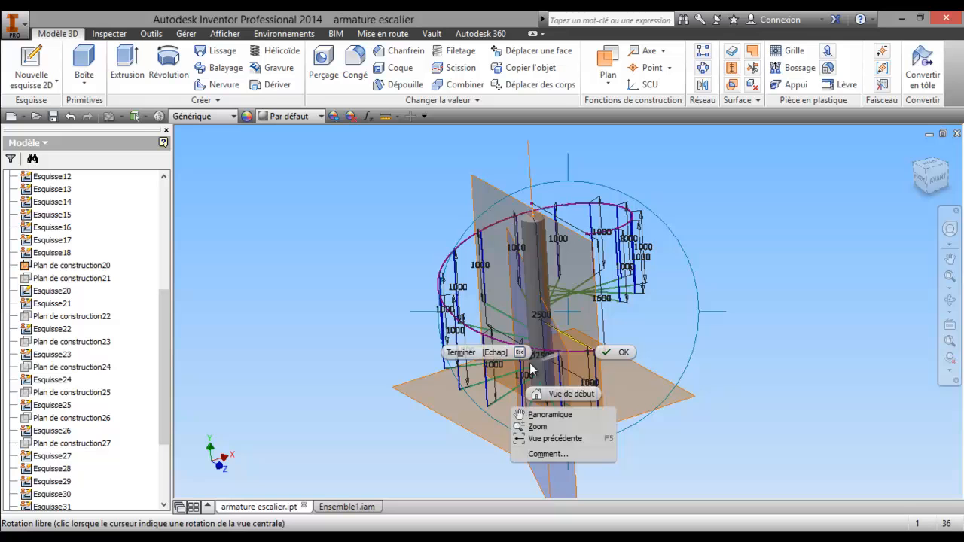
left_click(463, 354)
Go back to Ensemble1.iam and inspect the handrail's curve around the column and along the balusters
left_click(331, 507)
key("F4")
left_click_drag(561, 378, 616, 343)
middle_click_drag(555, 374, 626, 316)
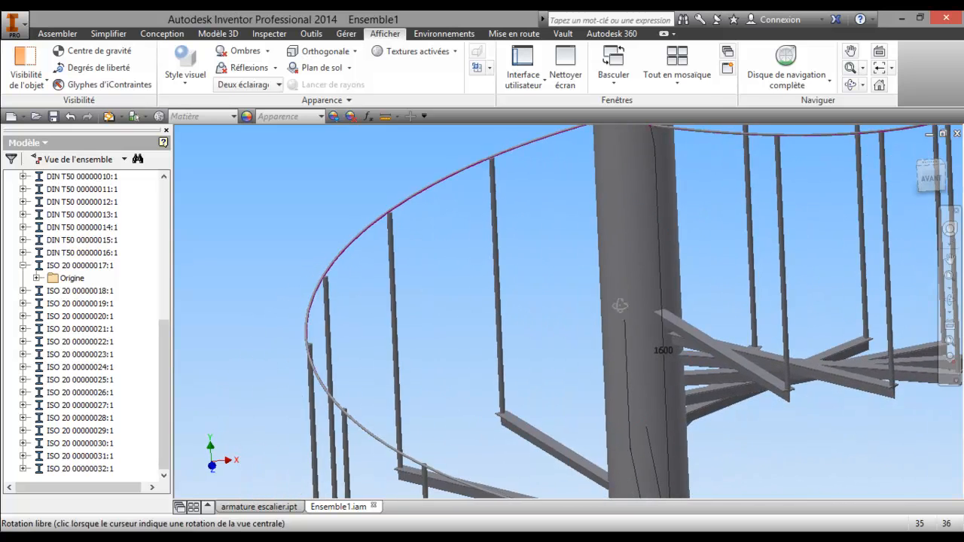
scroll(521, 369, "down", 5)
scroll(519, 379, "up", 5)
middle_click_drag(507, 382, 489, 345)
right_click(487, 344)
left_click(441, 350)
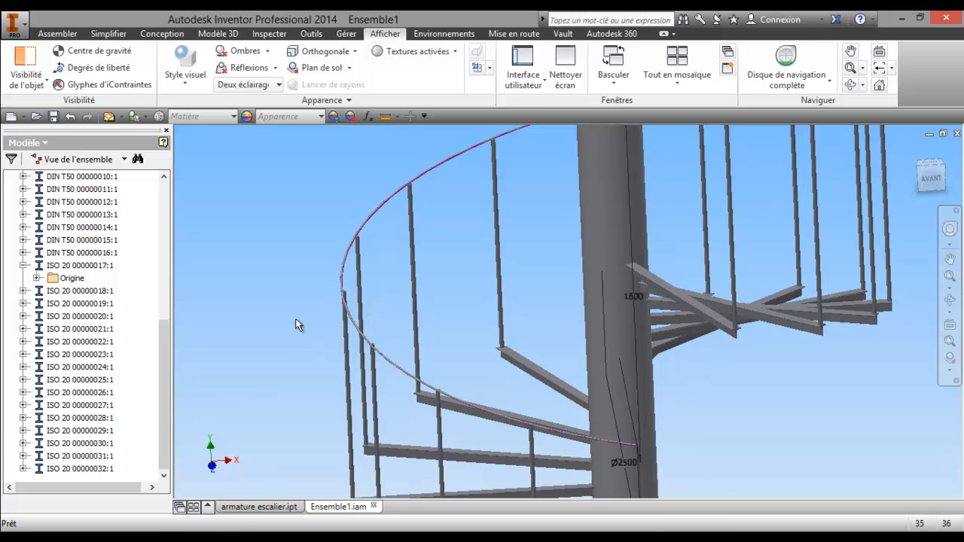
Start inserting a frame member with the ANSI standard, the ANSI ASTM - Tube family and size 2 x 0.436
left_click(150, 36)
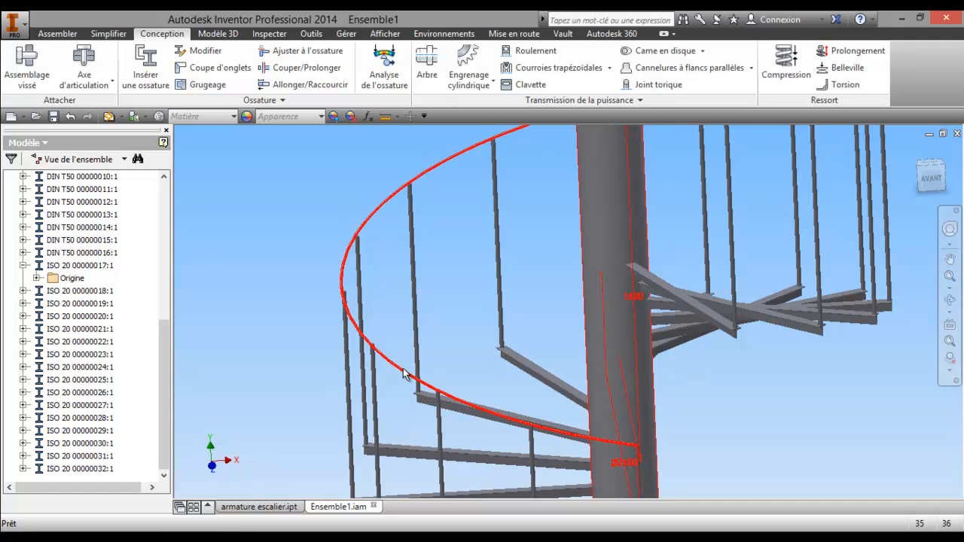
left_click(159, 77)
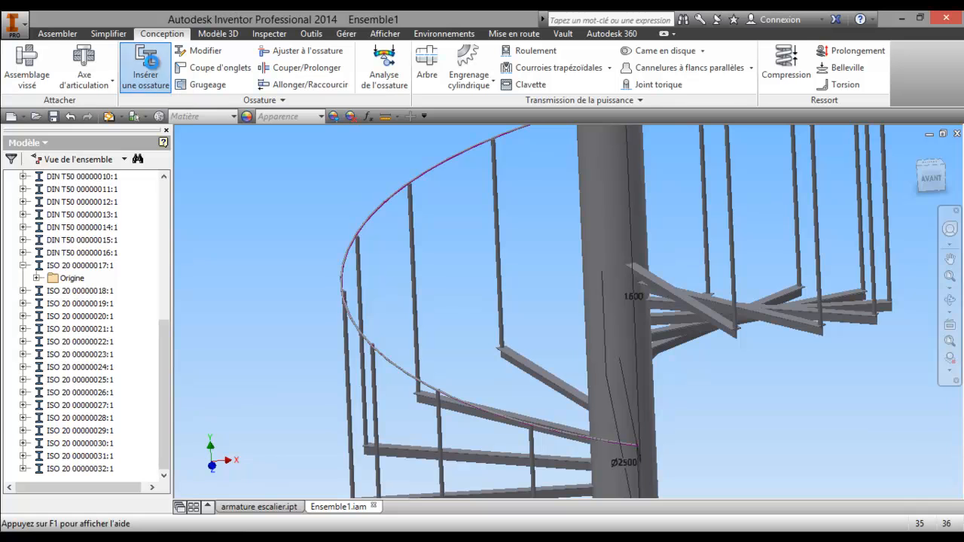
left_click_drag(213, 181, 340, 159)
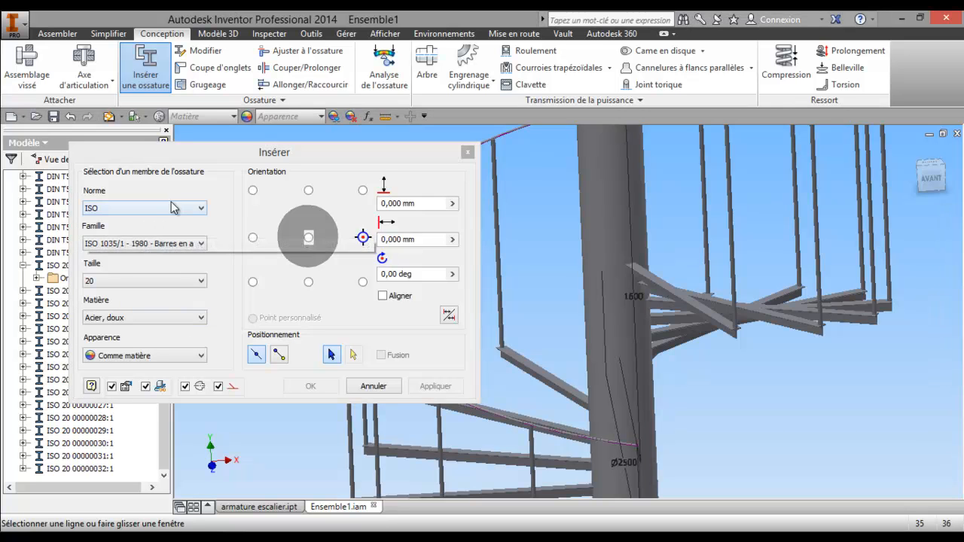
left_click(204, 211)
left_click(189, 218)
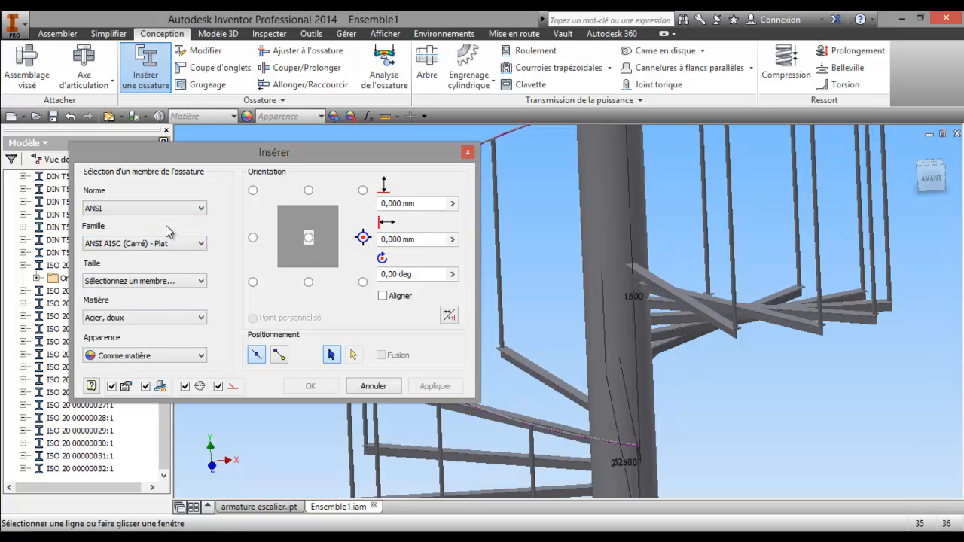
left_click(202, 245)
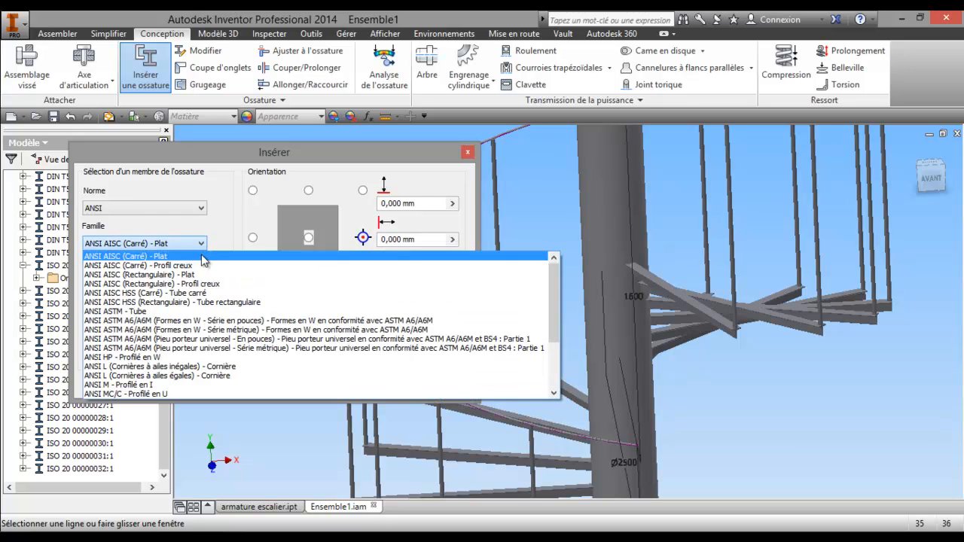
left_click(167, 315)
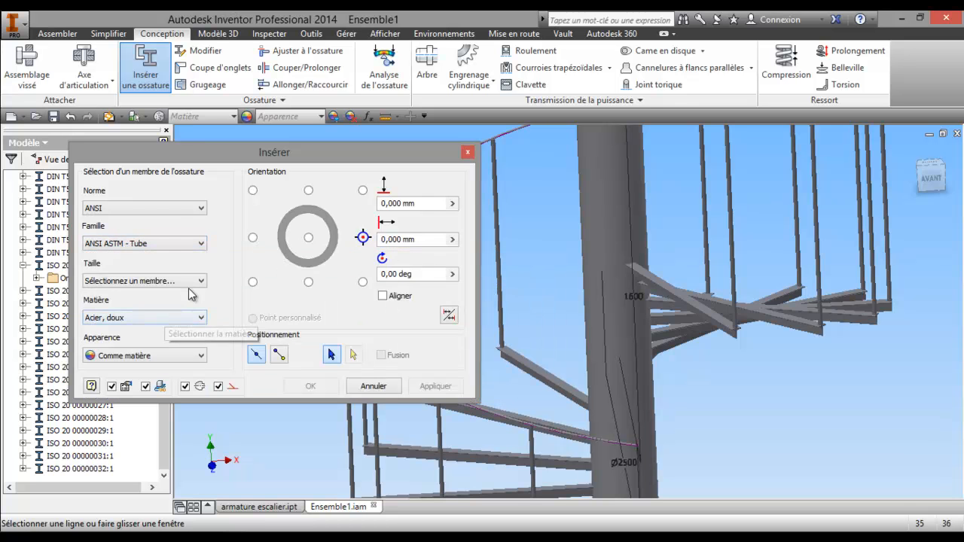
left_click(200, 280)
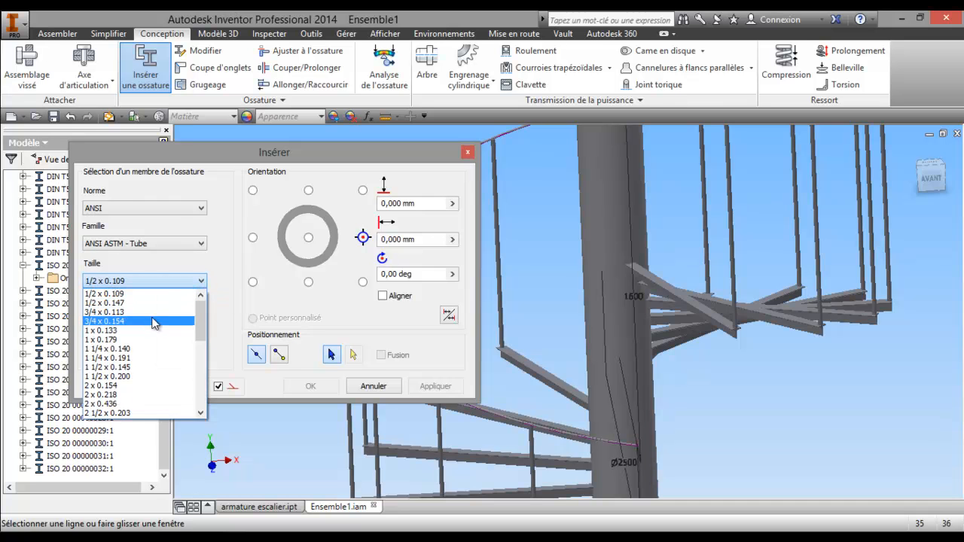
scroll(147, 330, "down", 1)
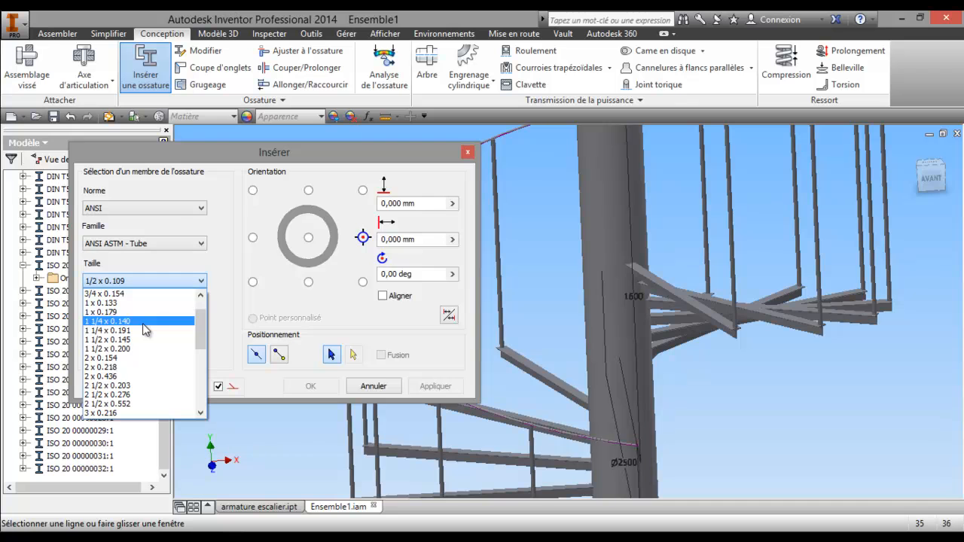
left_click(126, 377)
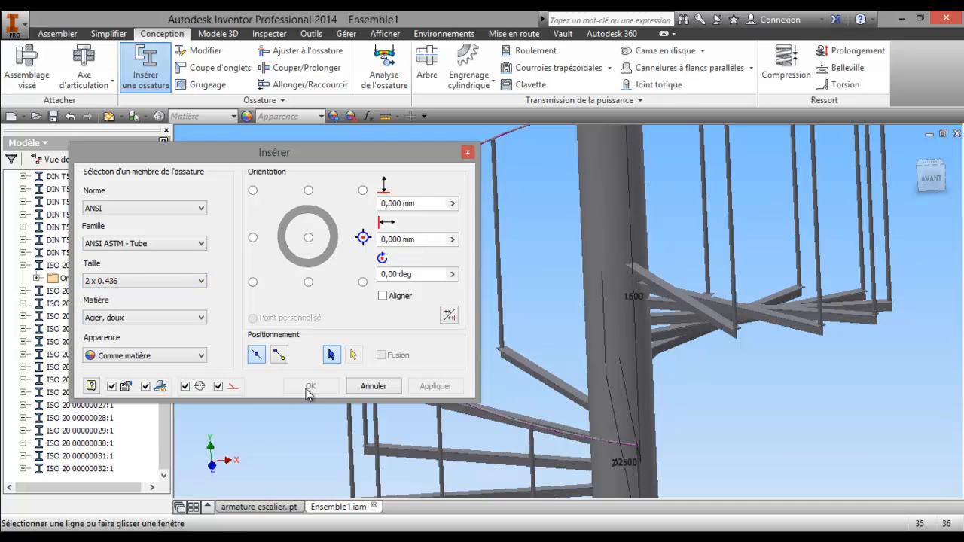
Place the tube along the helical handrail curve and create it with the default member name and file
left_click(546, 432)
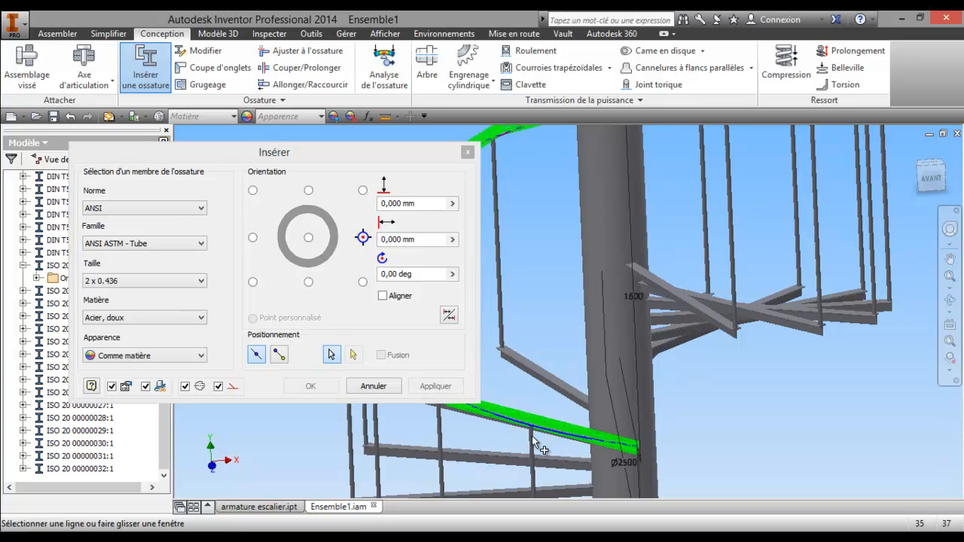
middle_click_drag(285, 452, 438, 449)
scroll(383, 443, "down", 2)
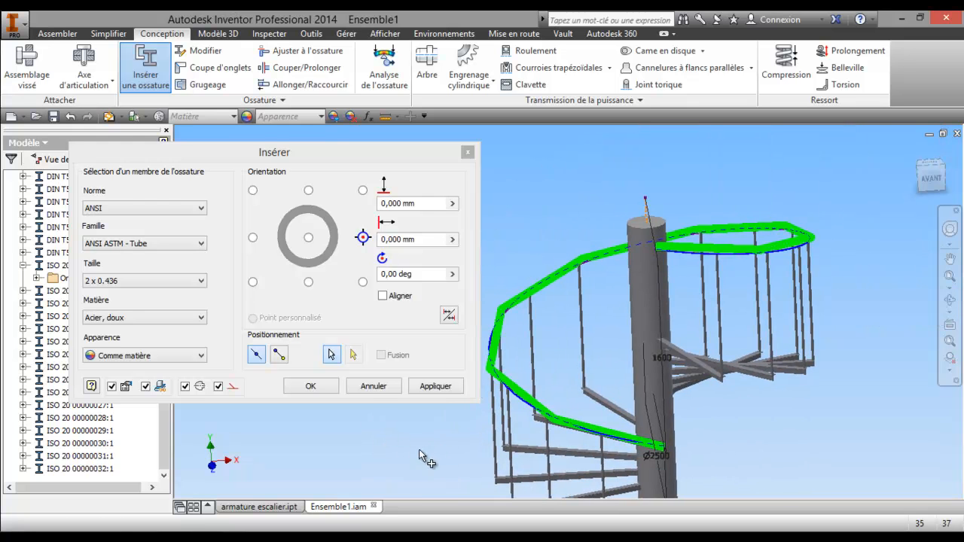
left_click(332, 387)
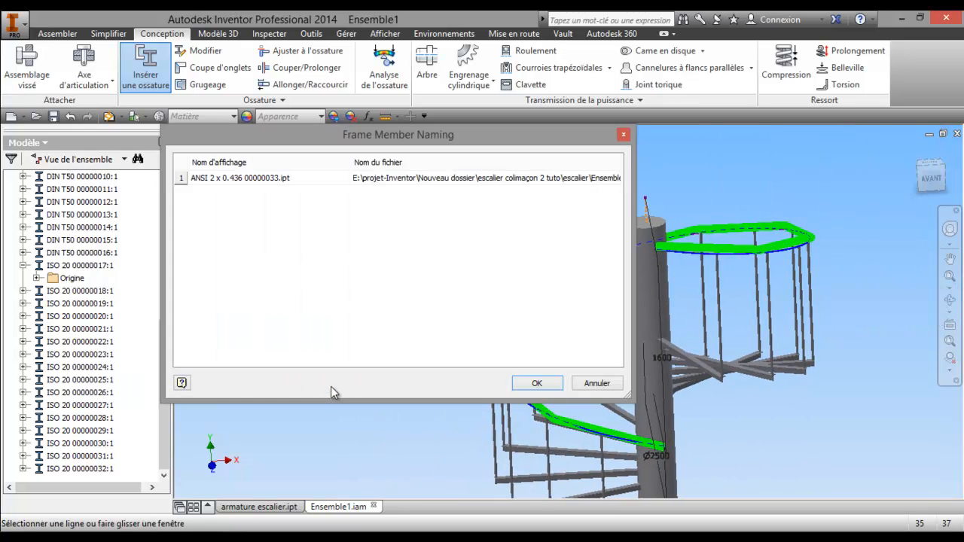
left_click(537, 385)
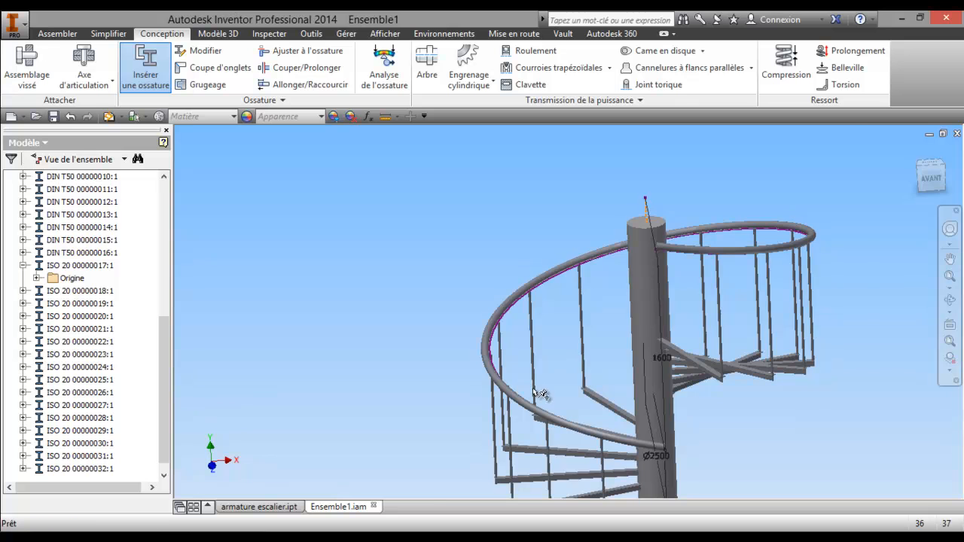
Examine from several angles how the new handrail tube sits on the baluster tops
scroll(528, 380, "up", 3)
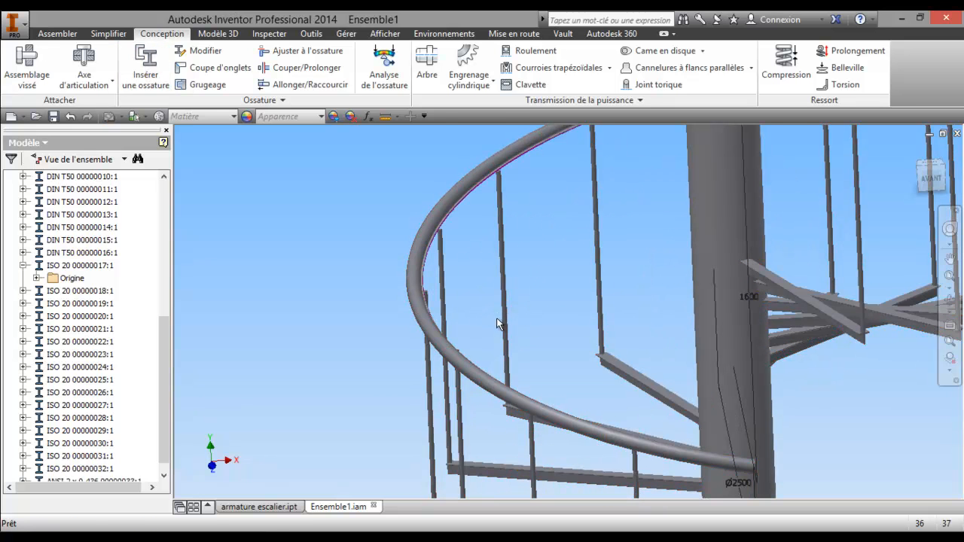
key("F4")
left_click_drag(538, 329, 533, 255)
scroll(617, 294, "up", 6)
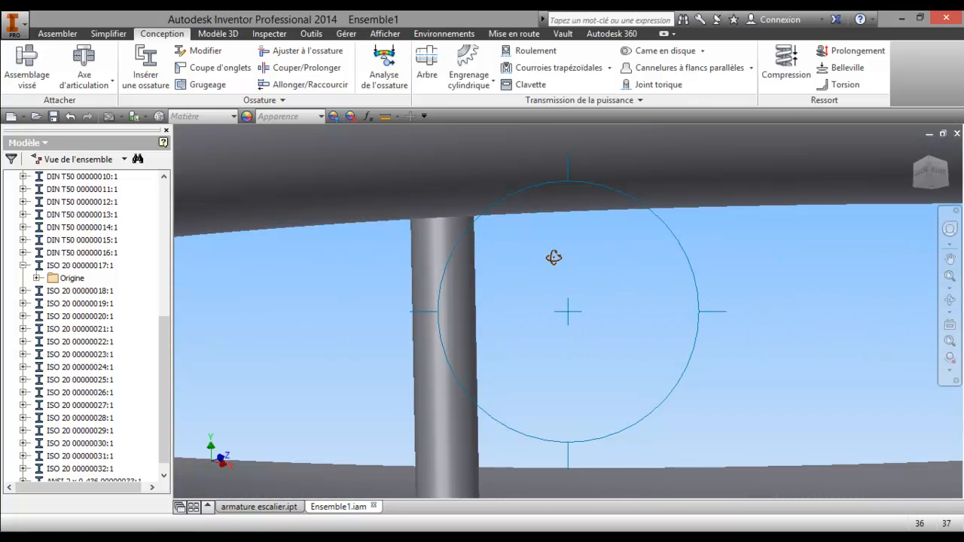
left_click_drag(530, 259, 630, 351)
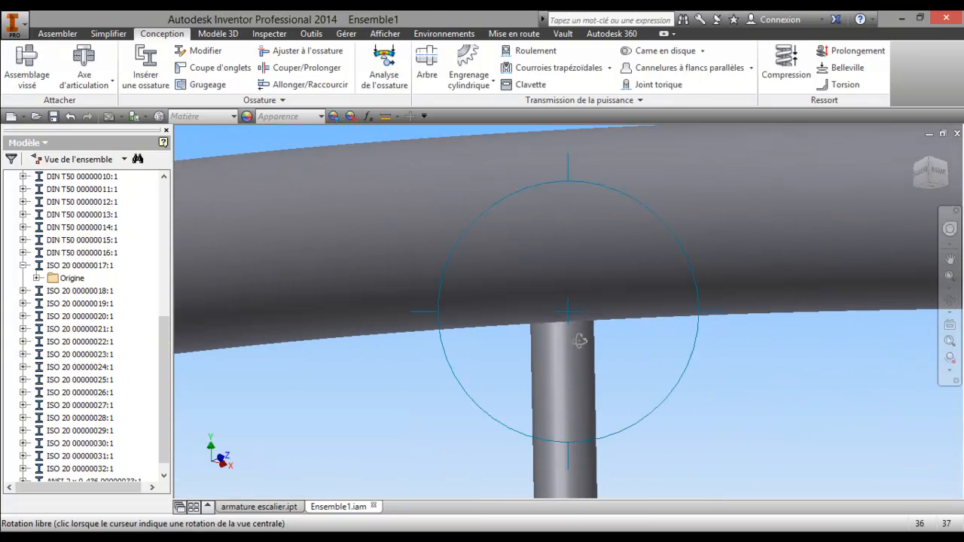
left_click_drag(577, 281, 678, 219)
left_click_drag(588, 321, 603, 278)
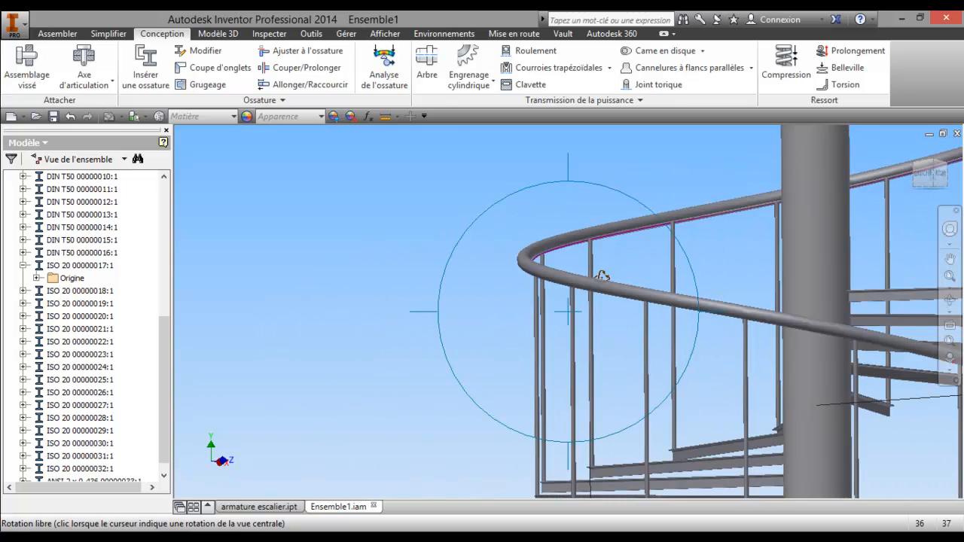
scroll(603, 278, "down", 3)
right_click(595, 281)
left_click(508, 285)
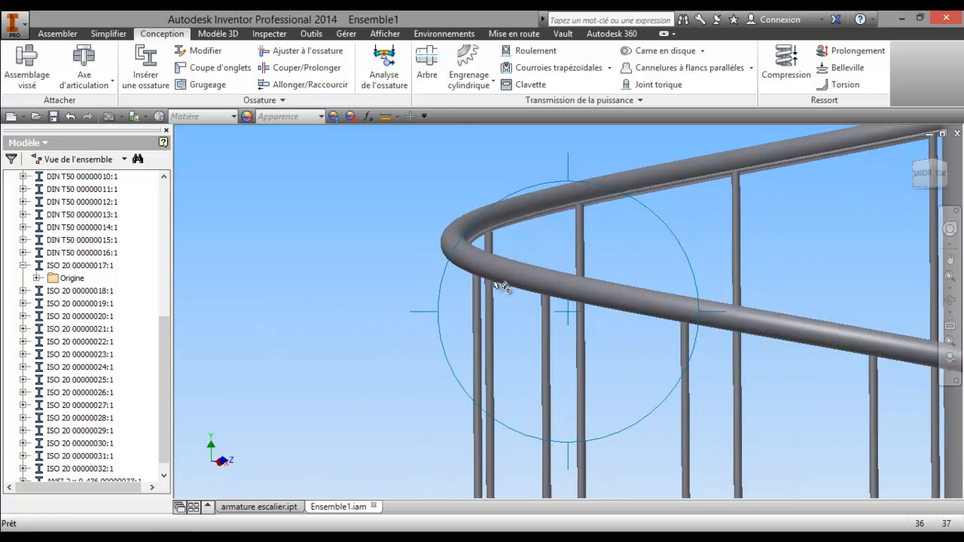
Change the handrail tube's orientation so its profile is anchored at its centre on the helical curve
left_click(142, 479)
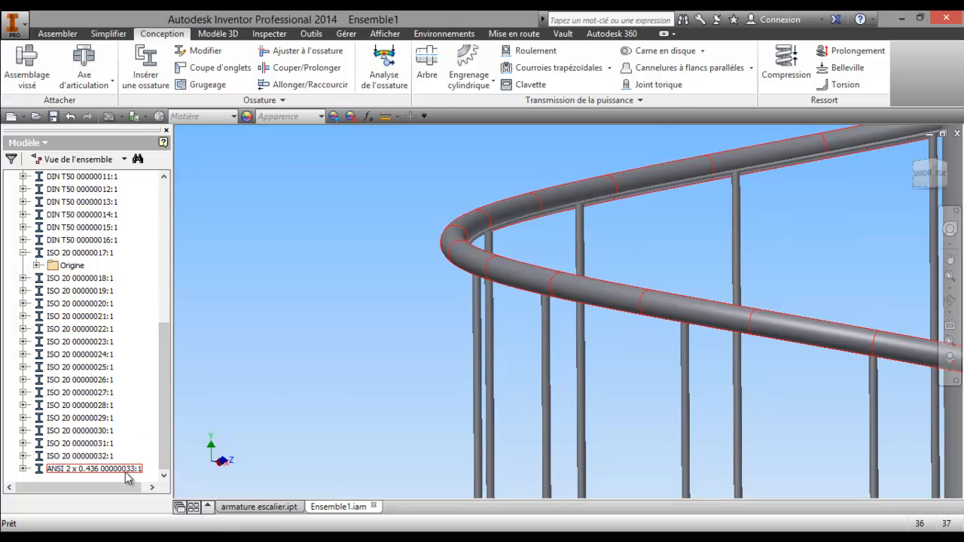
right_click(125, 473)
left_click(217, 189)
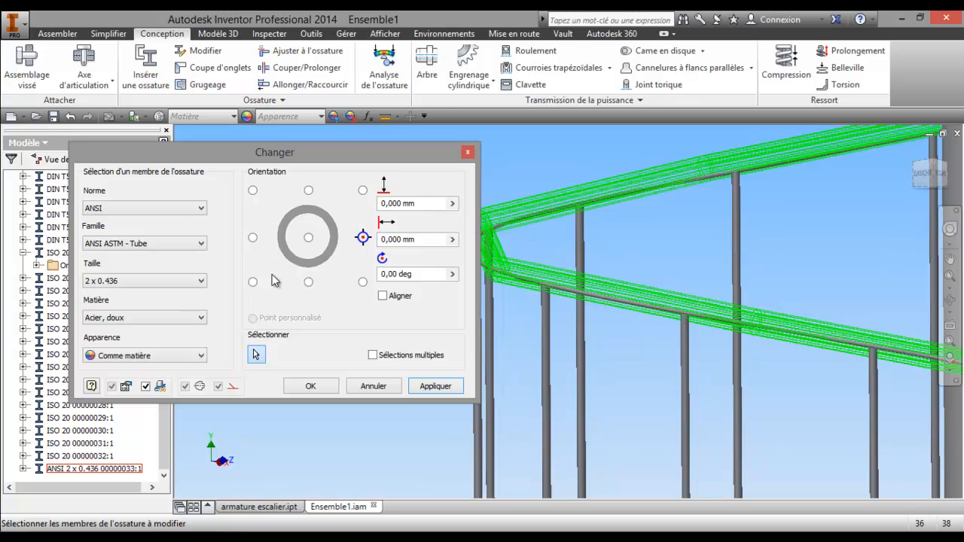
left_click_drag(388, 155, 335, 181)
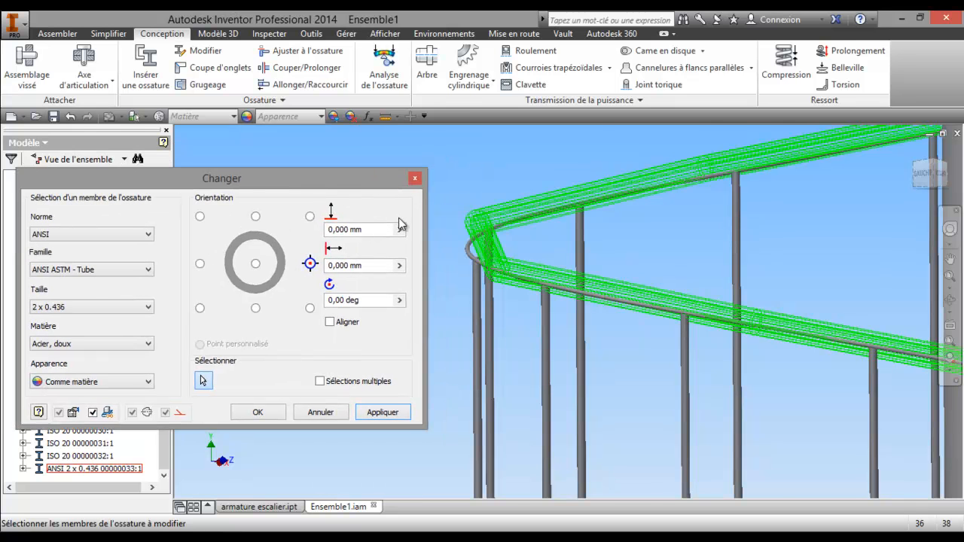
scroll(486, 272, "up", 2)
scroll(461, 253, "up", 2)
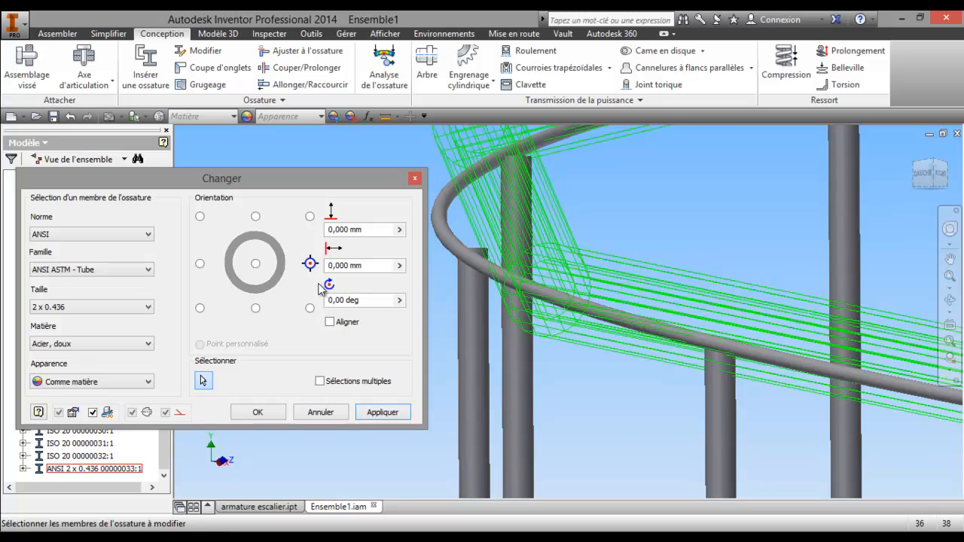
left_click(255, 264)
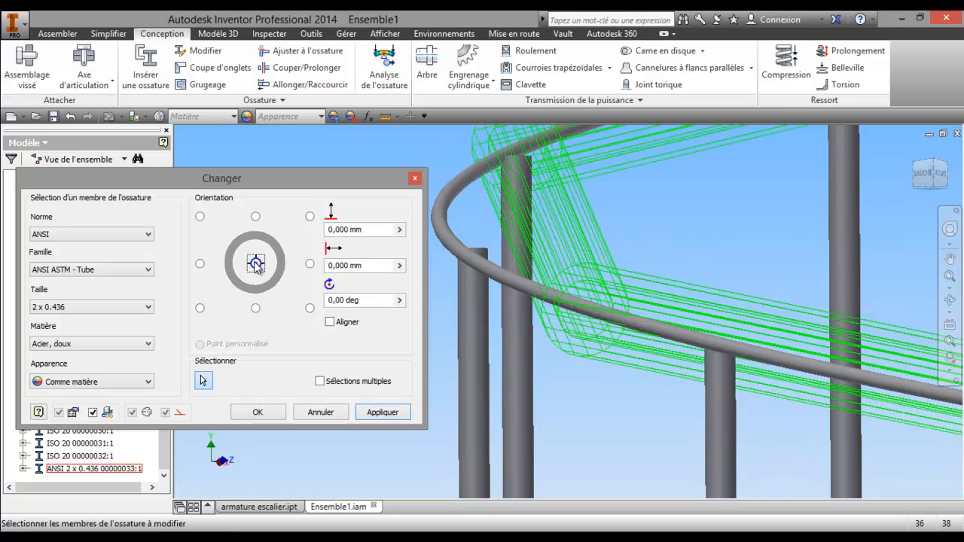
left_click(258, 413)
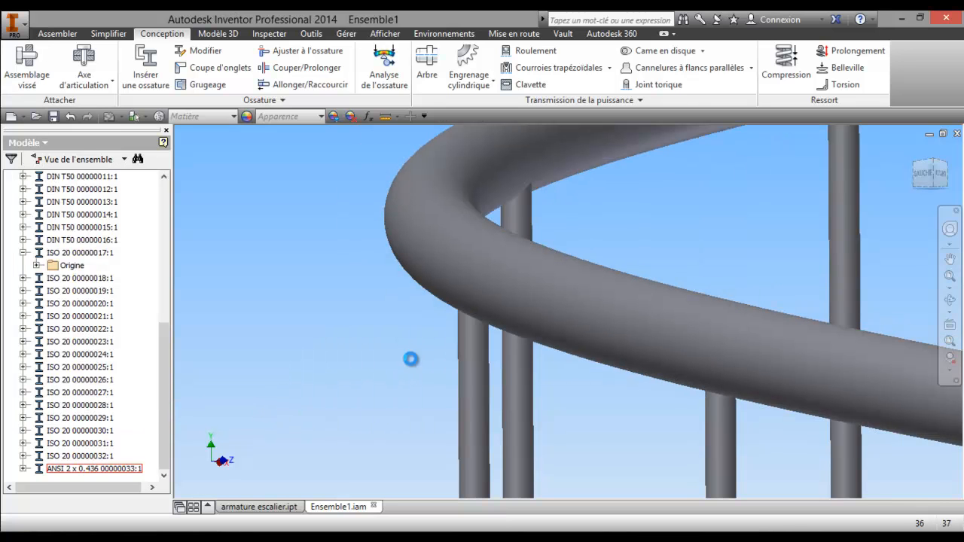
Inspect the centred handrail tube against the balusters and review the whole staircase from the other side
scroll(409, 361, "down", 8)
scroll(408, 350, "up", 4)
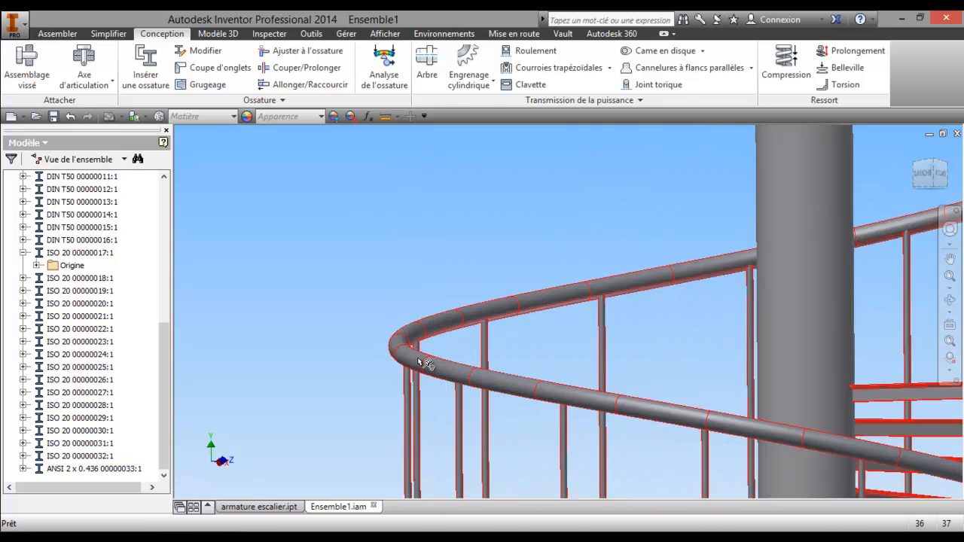
scroll(422, 351, "up", 3)
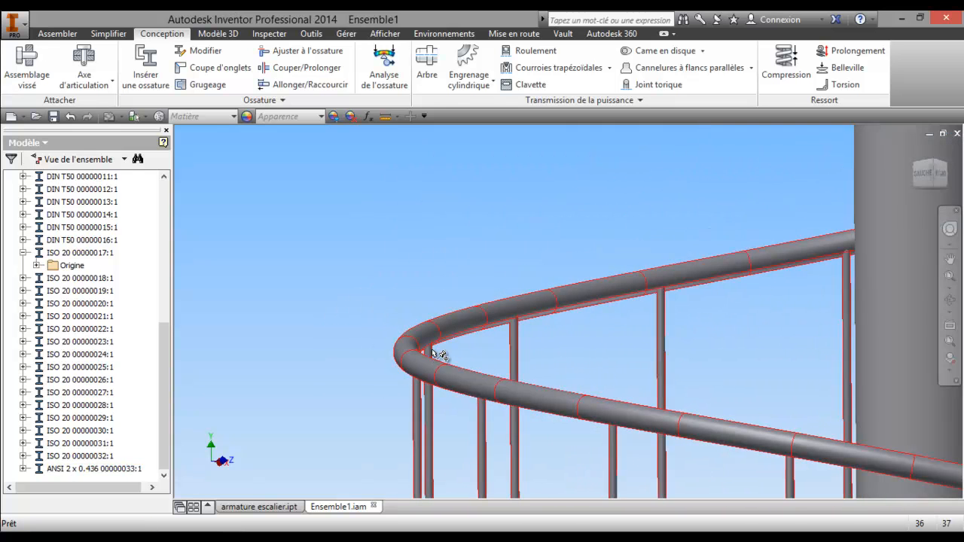
scroll(436, 355, "down", 7)
middle_click_drag(438, 355, 416, 275)
key("F4")
left_click_drag(484, 320, 625, 339)
middle_click_drag(555, 339, 620, 369)
left_click_drag(503, 355, 490, 266)
scroll(609, 341, "up", 4)
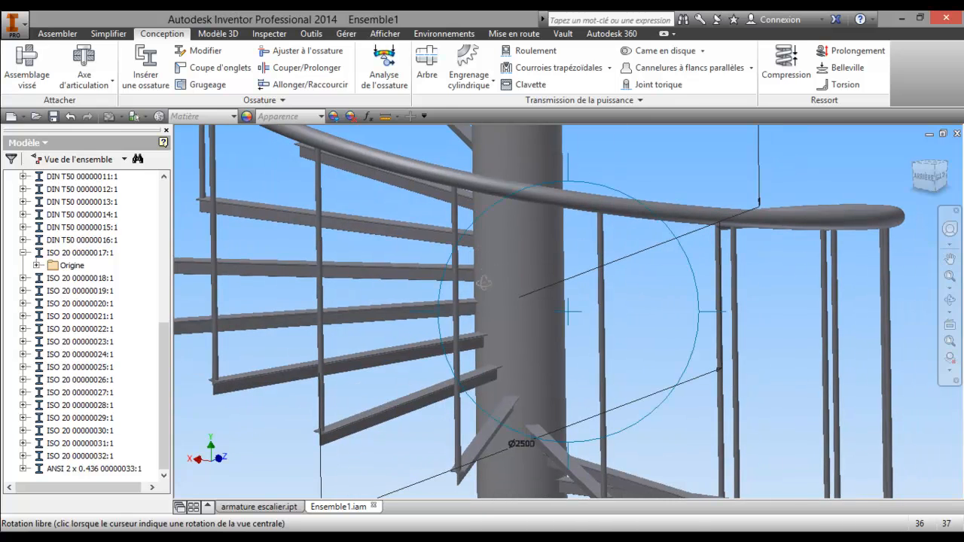
right_click(487, 290)
left_click(399, 285)
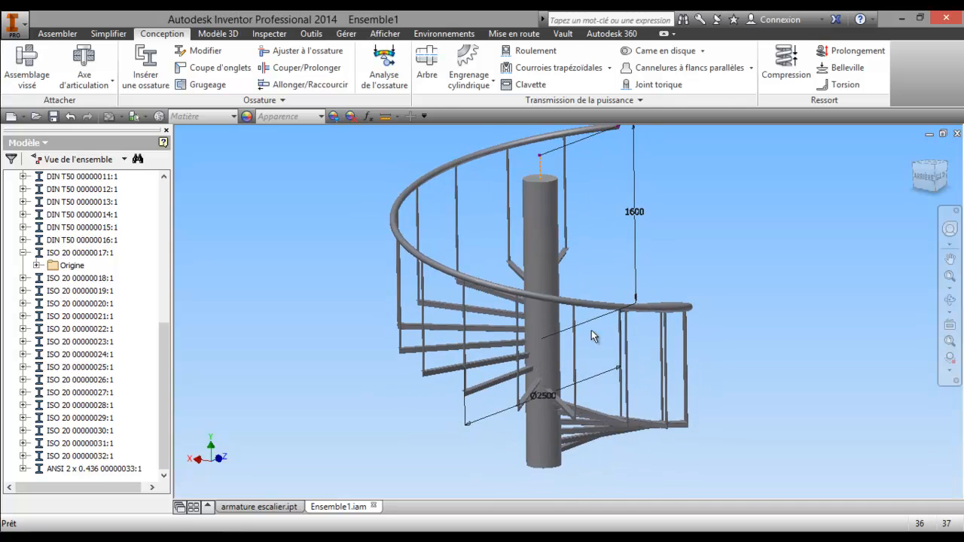
middle_click_drag(595, 332, 569, 323)
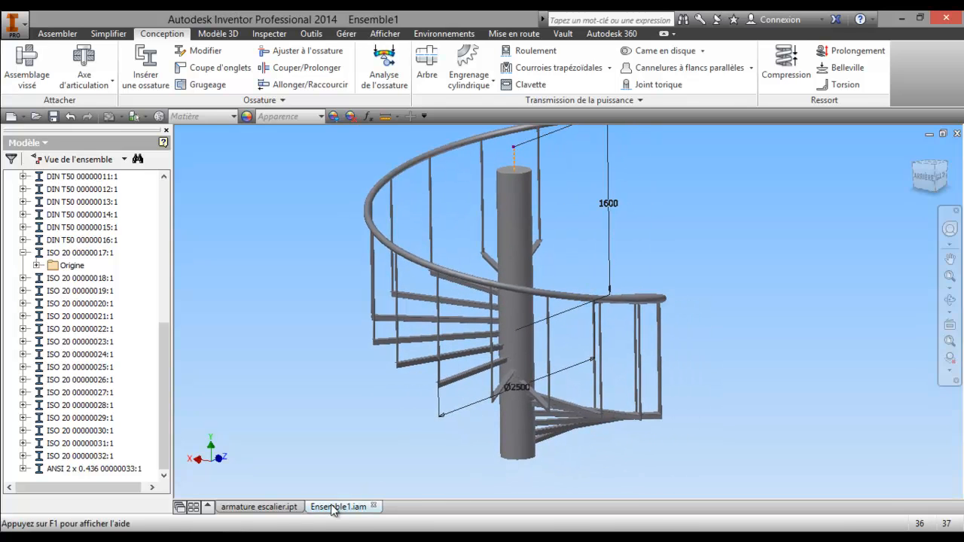
In armature escalier.ipt, apply the Pin jaune wood appearance to the central column
left_click(258, 507)
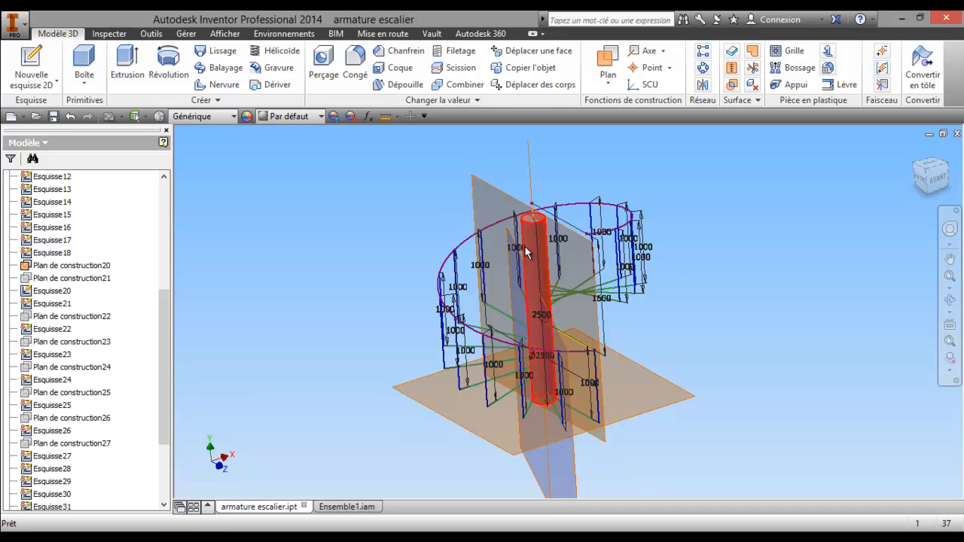
left_click(545, 254)
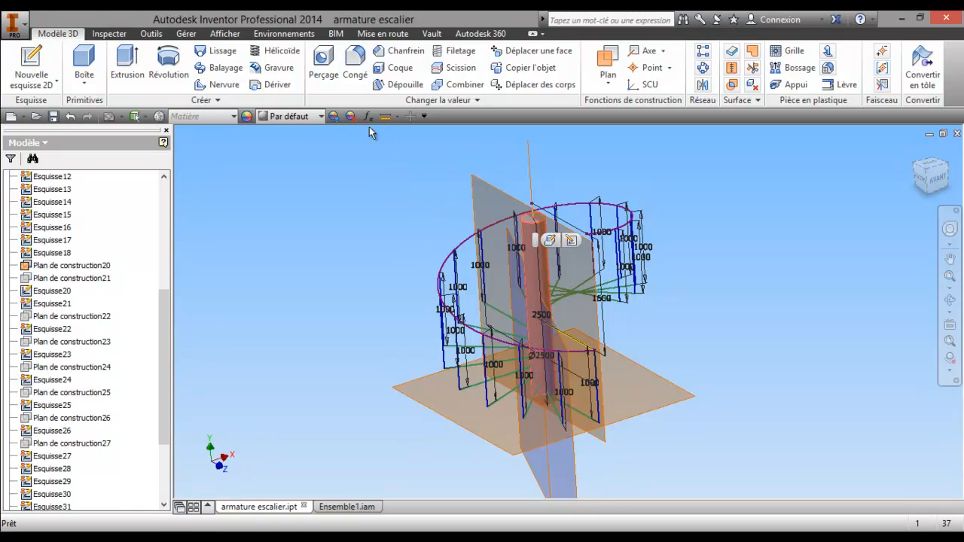
left_click(321, 118)
left_click(321, 118)
left_click(321, 118)
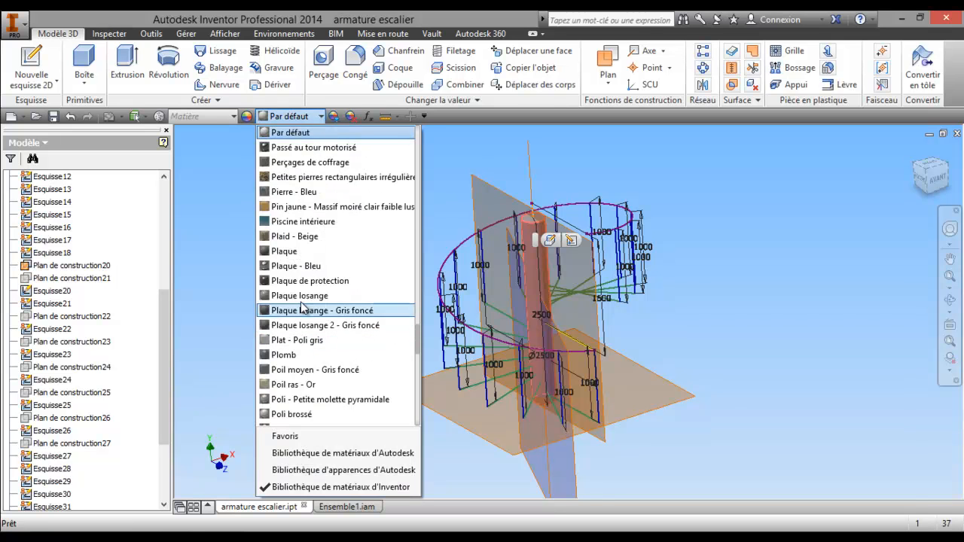
left_click(317, 206)
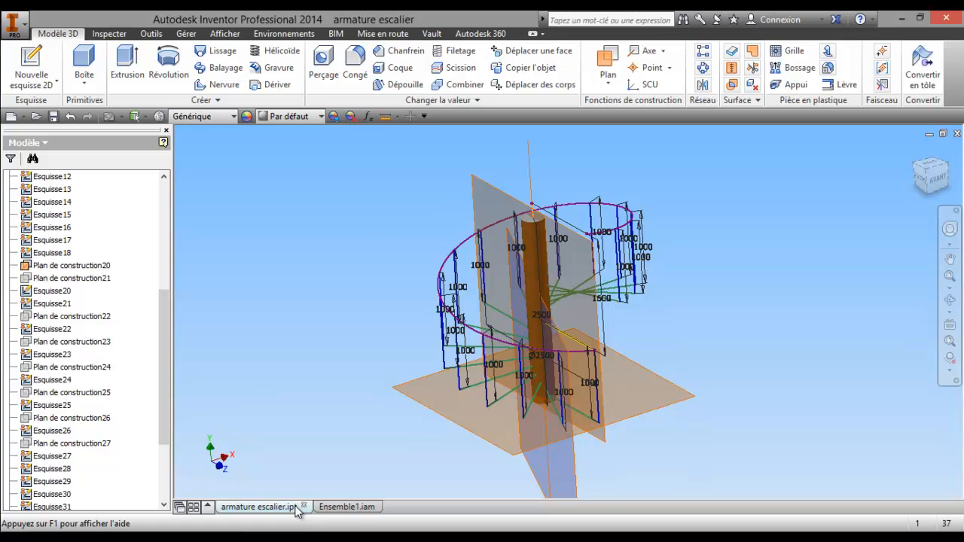
In Ensemble1.iam, apply the Pin jaune - Massif moiré clair faible lustre appearance to the ANSI tube handrail
left_click(351, 507)
mouse_move(376, 438)
middle_mouse_down()
mouse_move(379, 417)
mouse_move(387, 452)
middle_mouse_up()
scroll(391, 402, "down", 5)
scroll(380, 396, "up", 4)
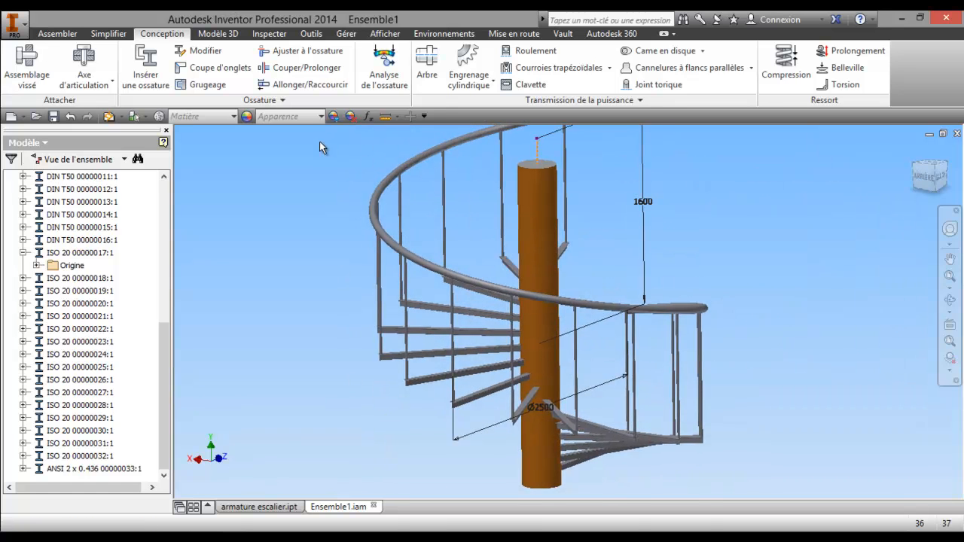
left_click(129, 470)
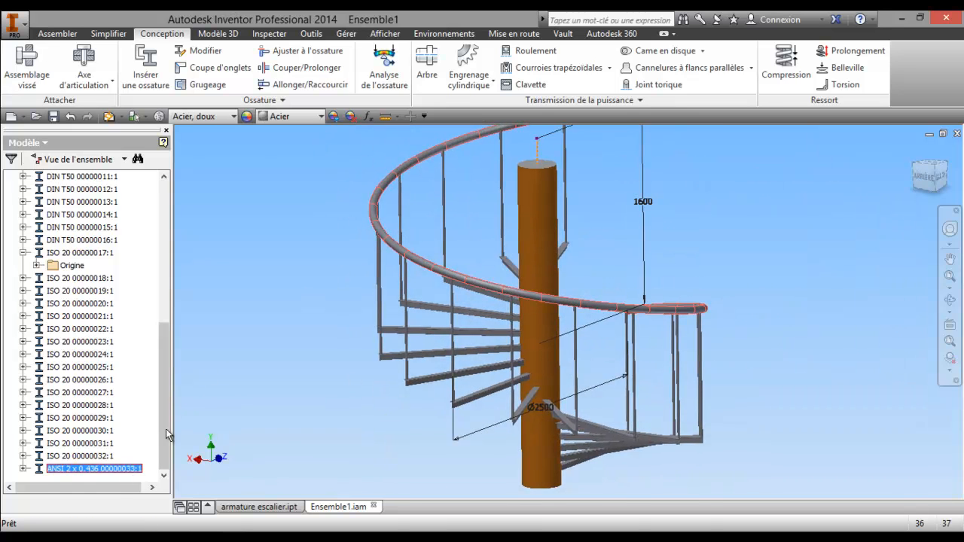
left_click(334, 117)
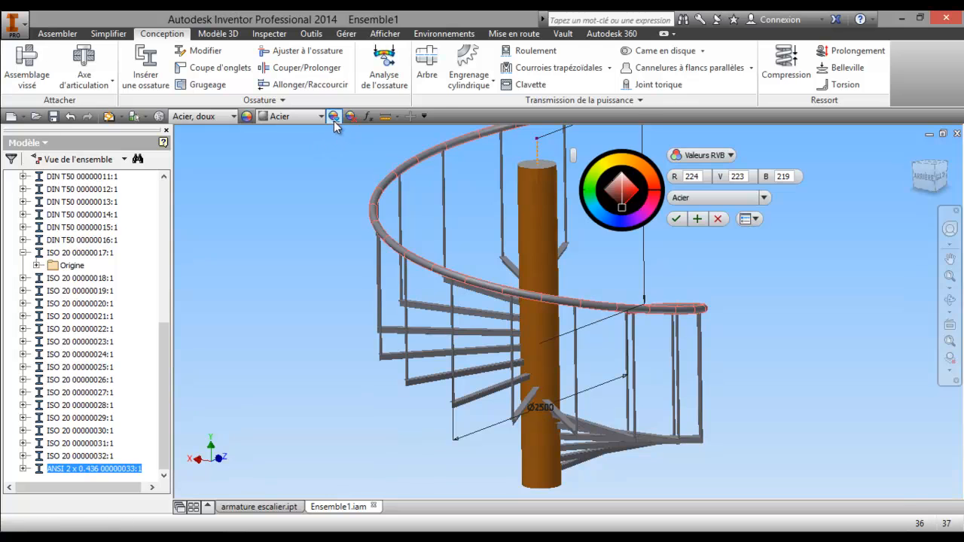
left_click(763, 199)
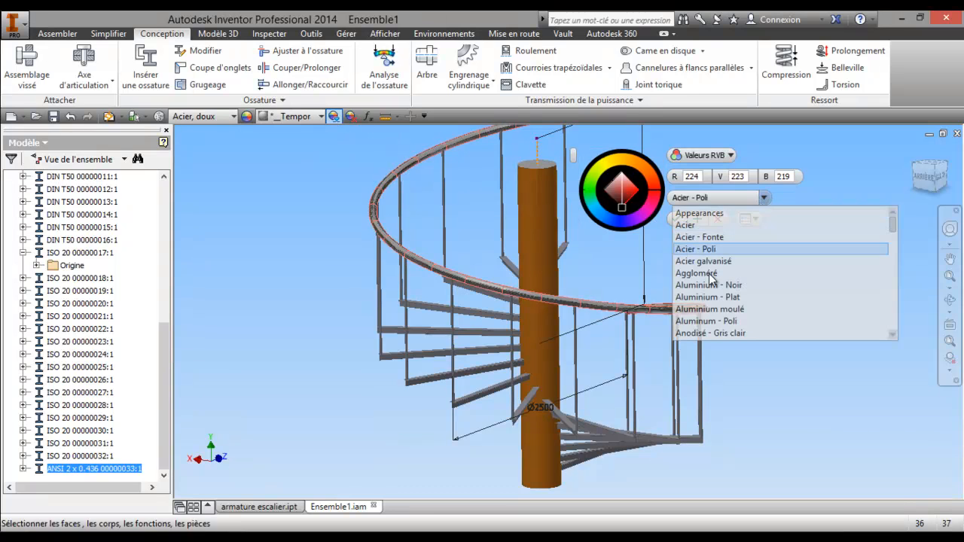
scroll(704, 300, "down", 3)
scroll(705, 301, "down", 2)
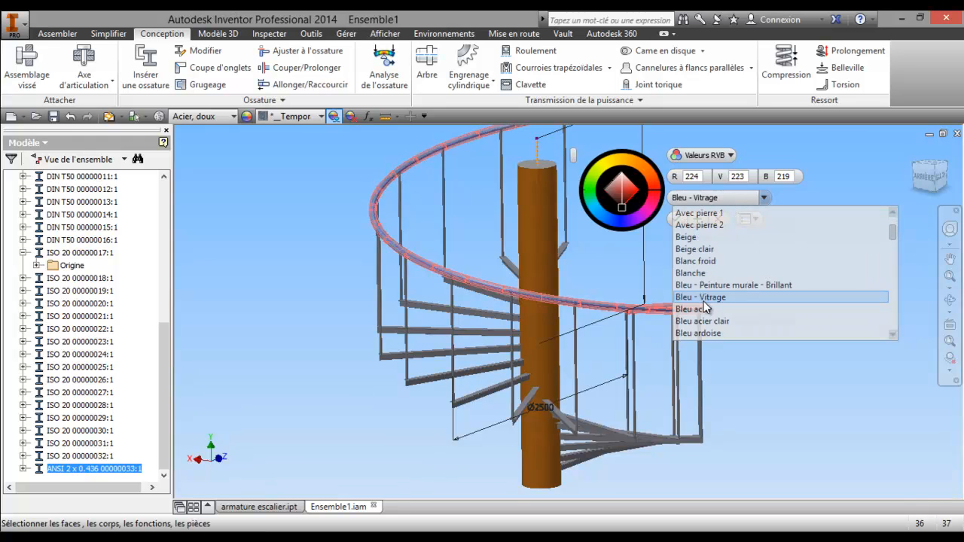
scroll(704, 305, "down", 9)
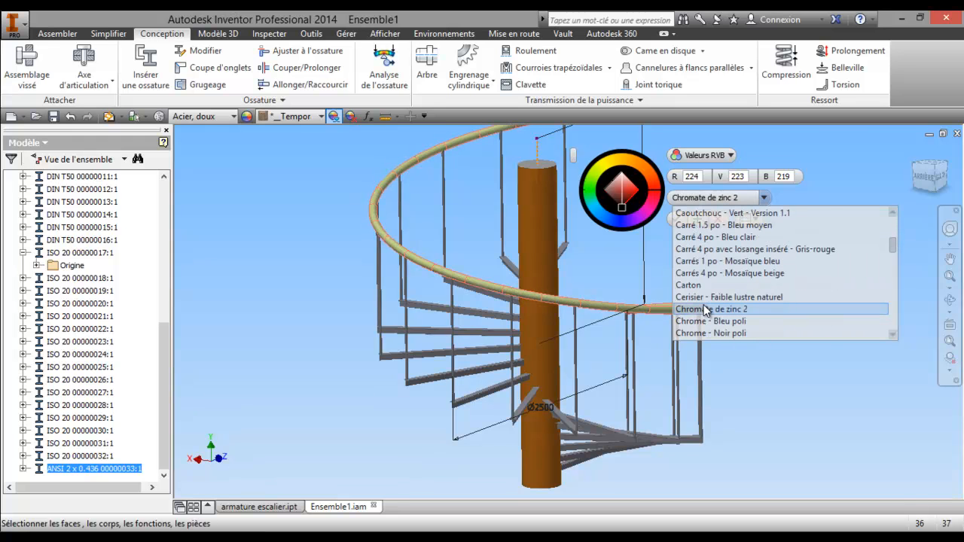
scroll(707, 309, "down", 1)
scroll(707, 310, "down", 8)
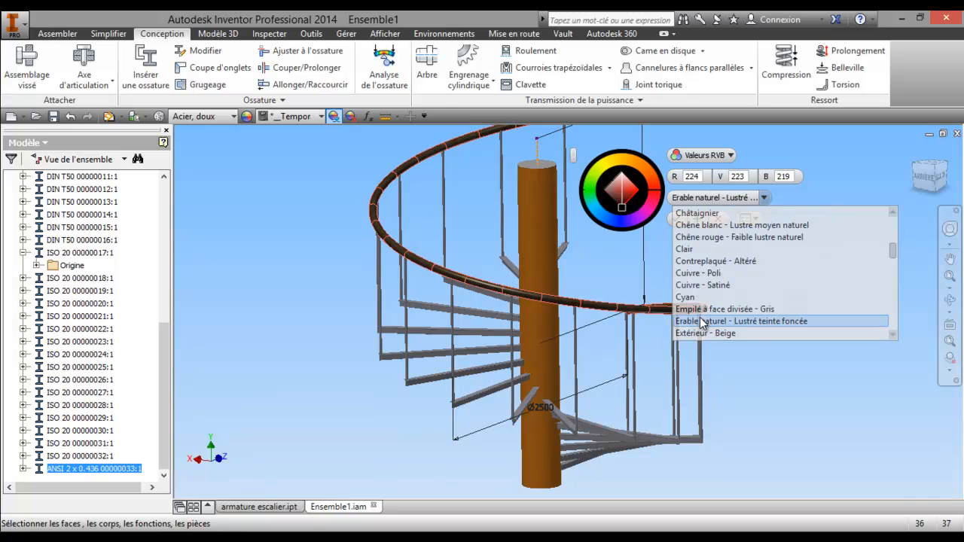
scroll(701, 307, "down", 4)
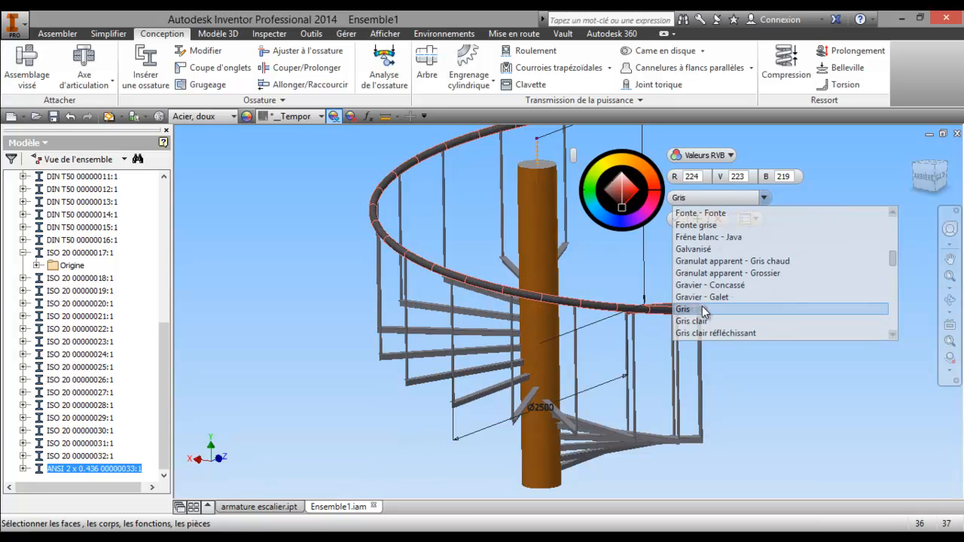
scroll(693, 312, "down", 3)
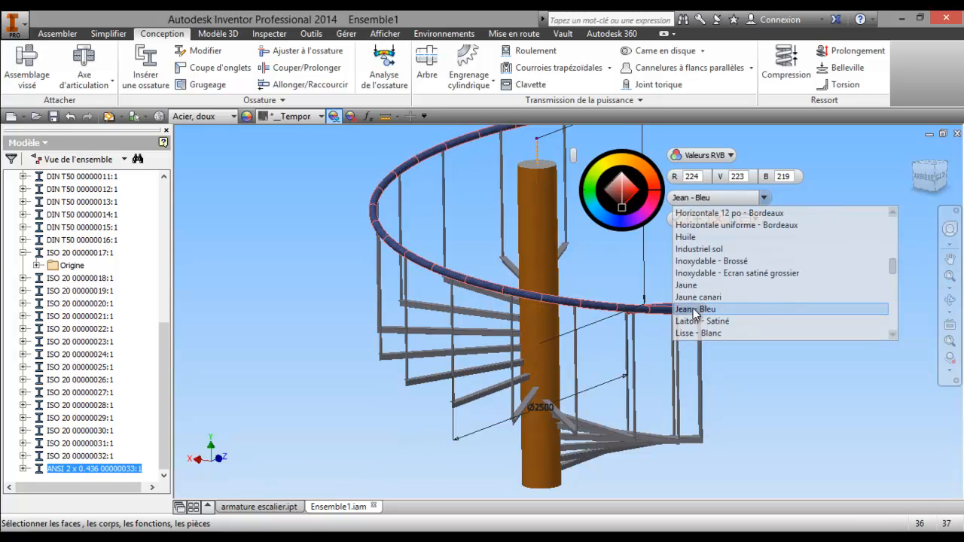
scroll(694, 315, "down", 5)
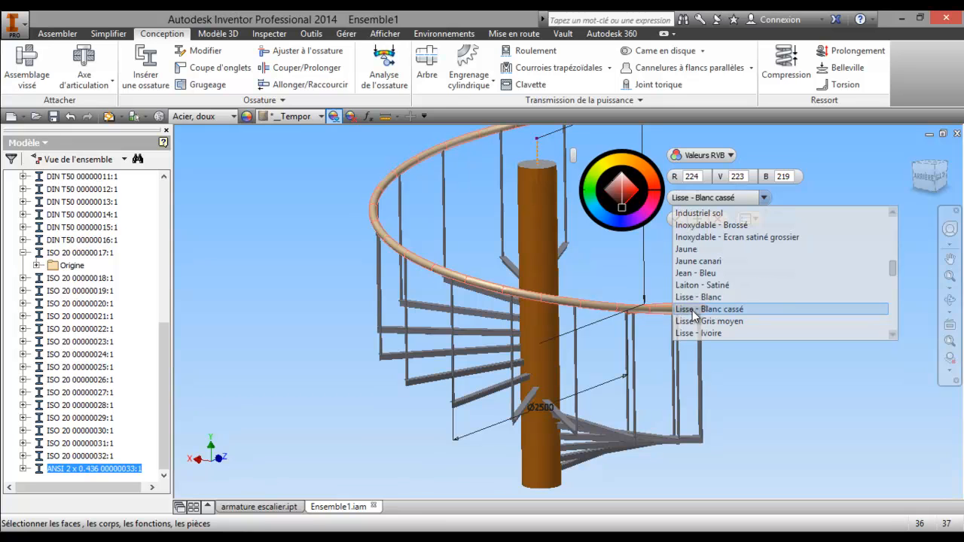
scroll(694, 317, "down", 7)
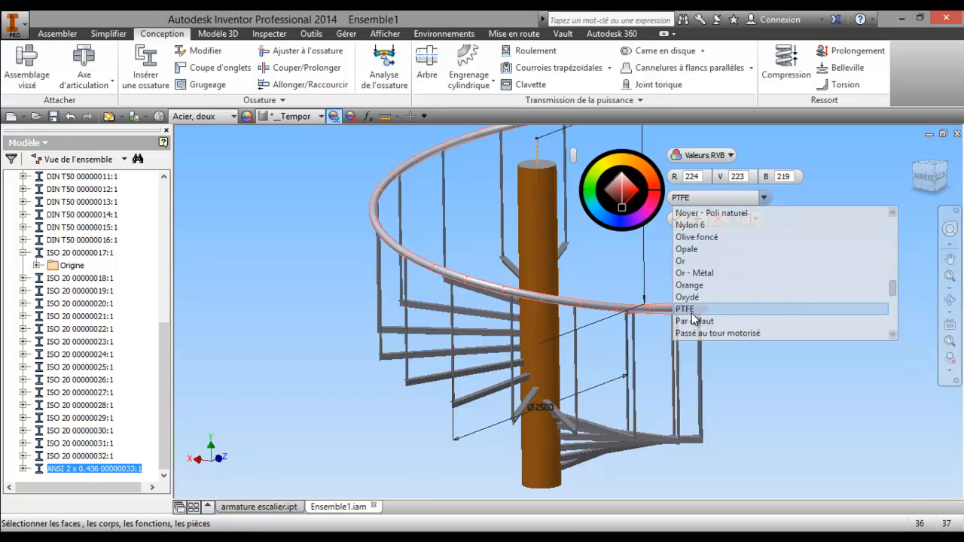
scroll(694, 319, "down", 13)
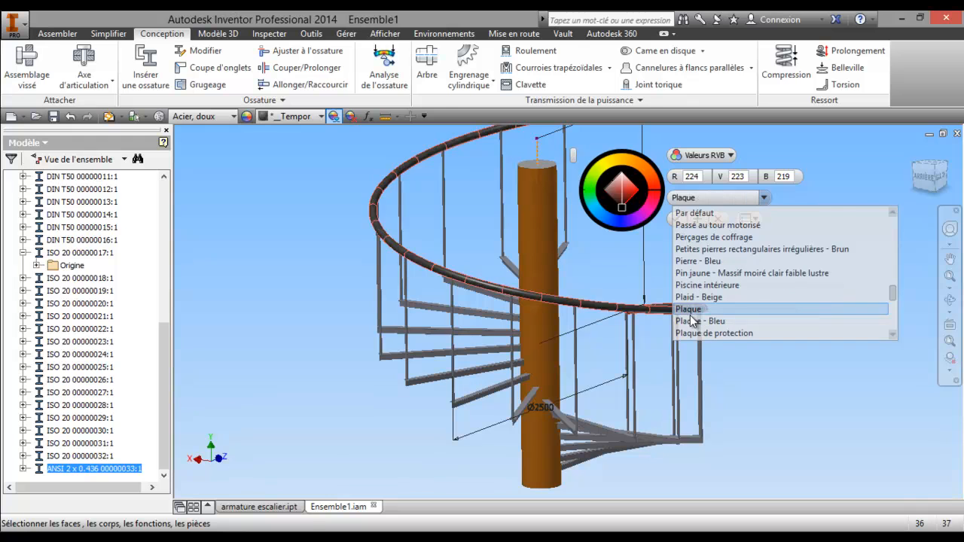
scroll(694, 322, "down", 2)
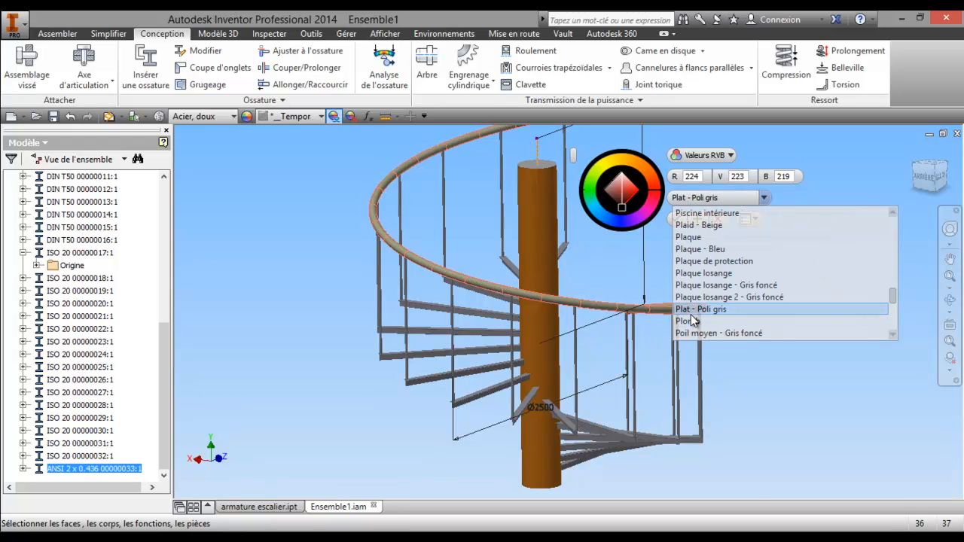
scroll(694, 321, "down", 3)
scroll(694, 320, "down", 12)
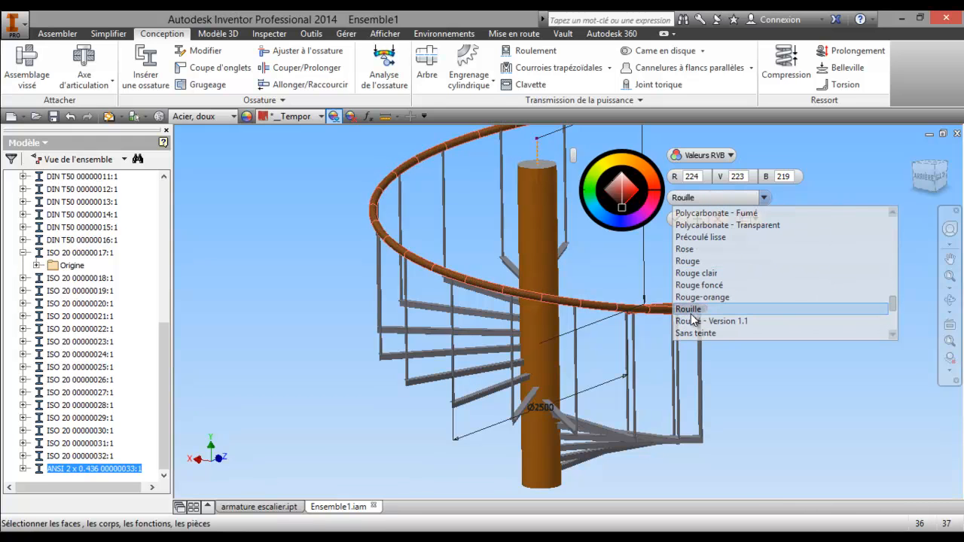
scroll(694, 320, "up", 5)
scroll(694, 320, "up", 13)
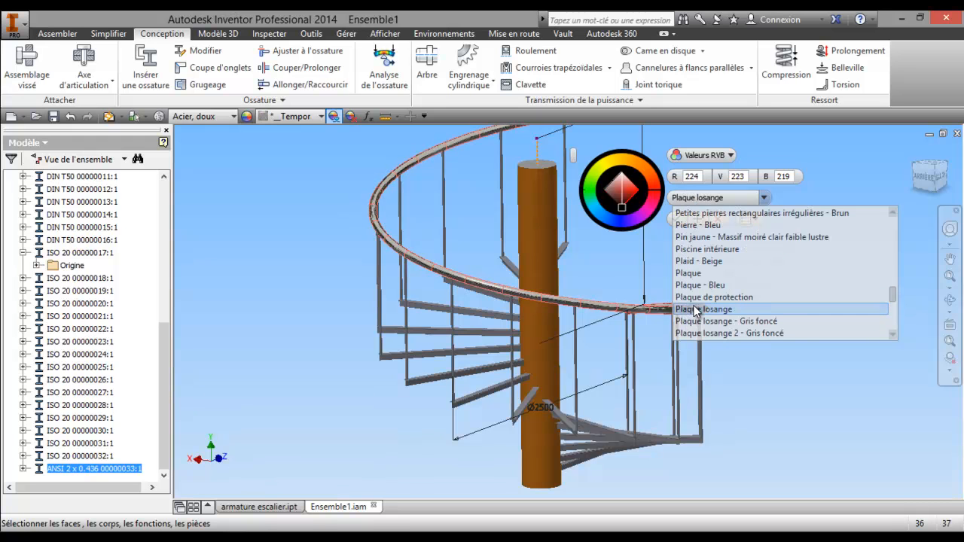
scroll(694, 312, "up", 6)
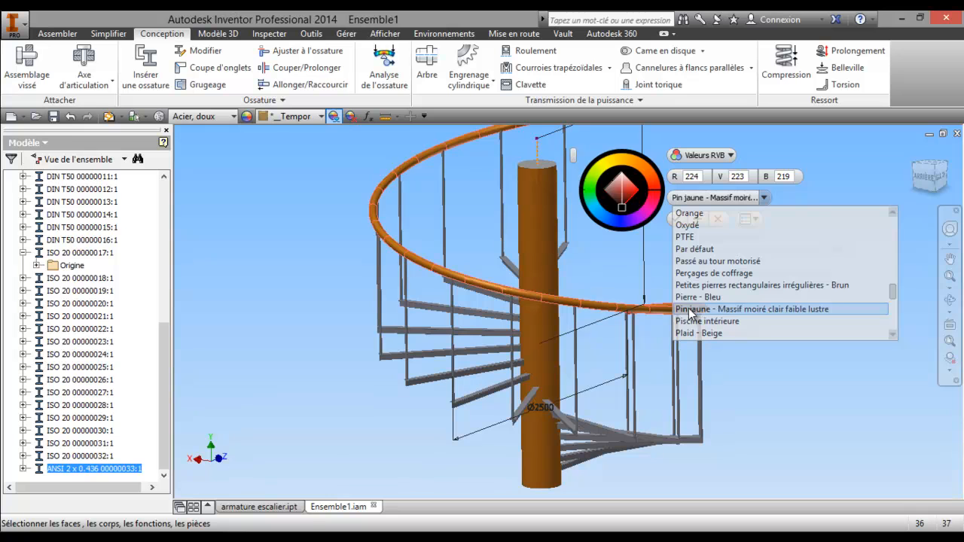
left_click(690, 310)
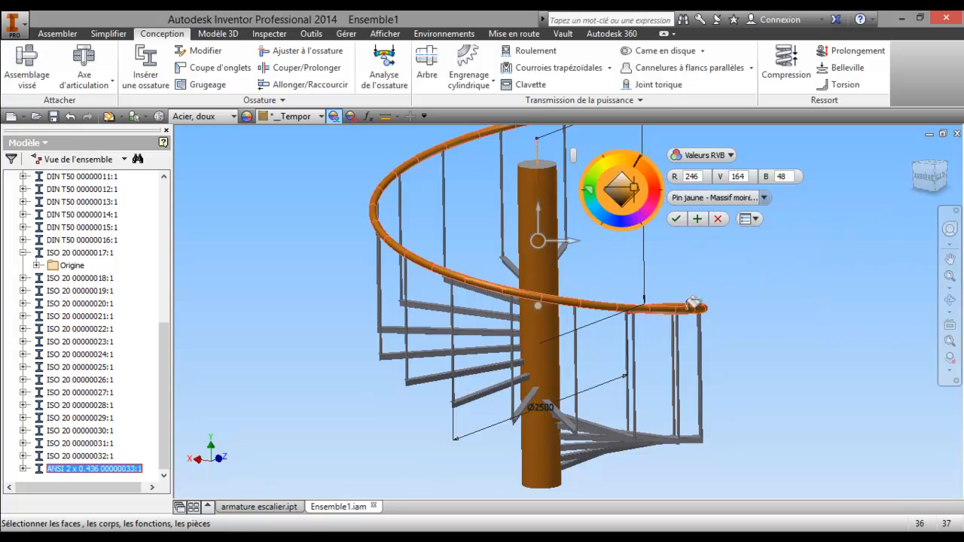
left_click(675, 220)
middle_click_drag(626, 259, 562, 274)
right_click(555, 274)
left_click(472, 275)
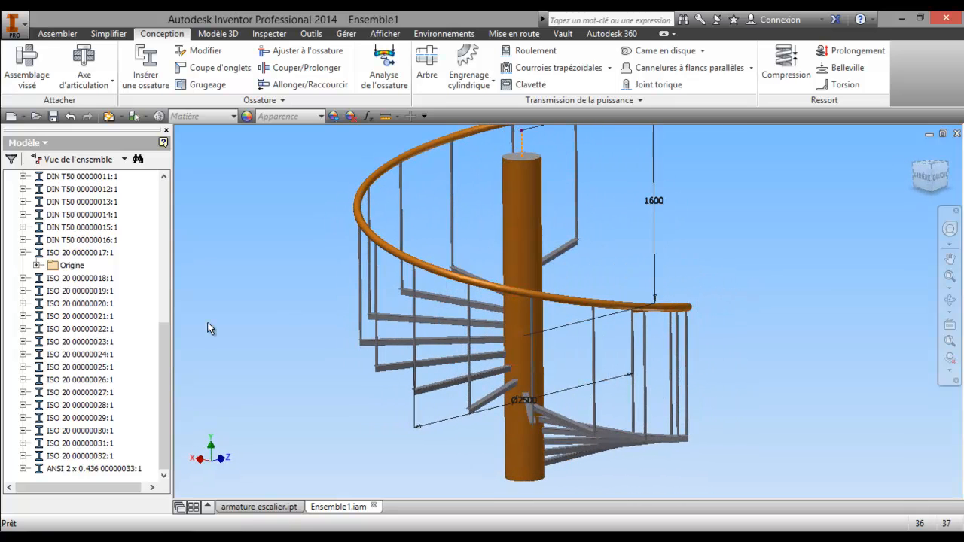
left_click(98, 457)
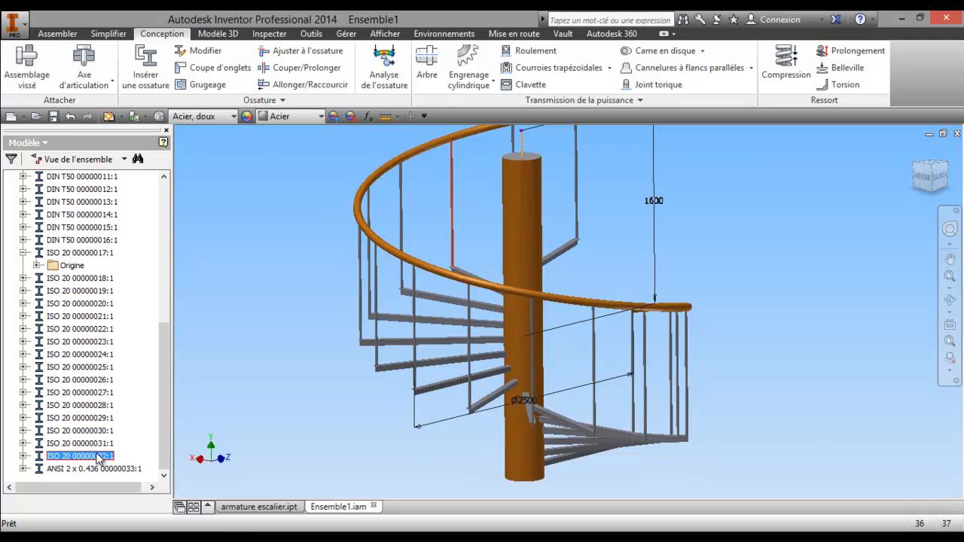
left_click(107, 279, "shift")
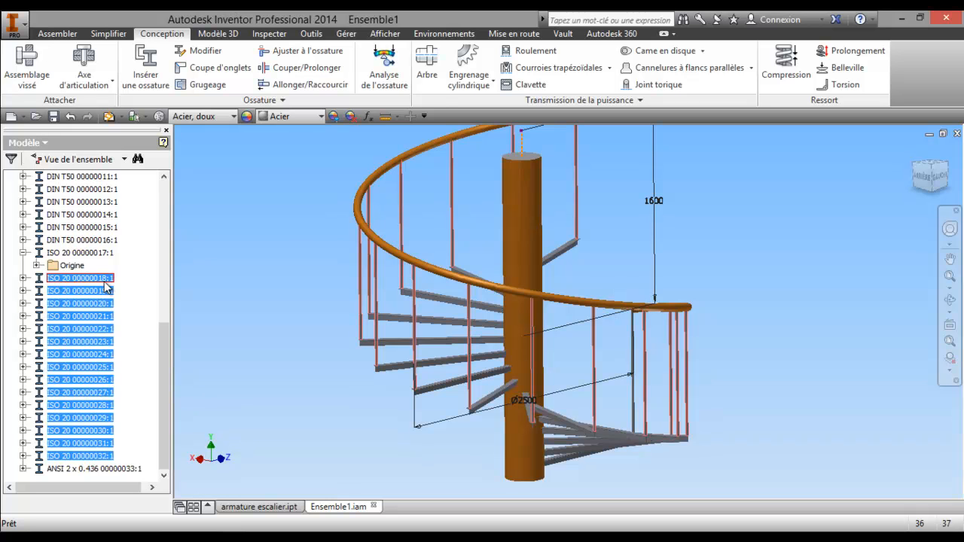
left_click(334, 117)
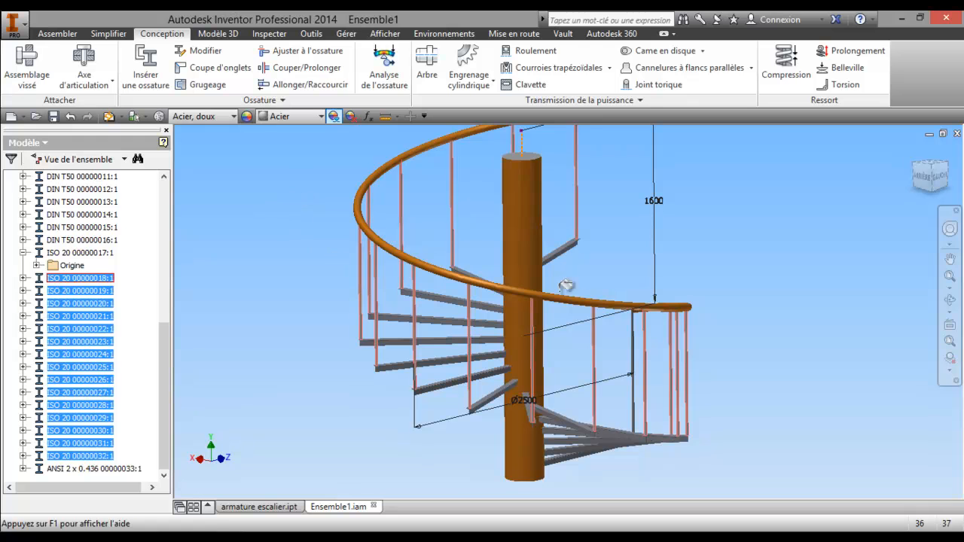
left_click(764, 198)
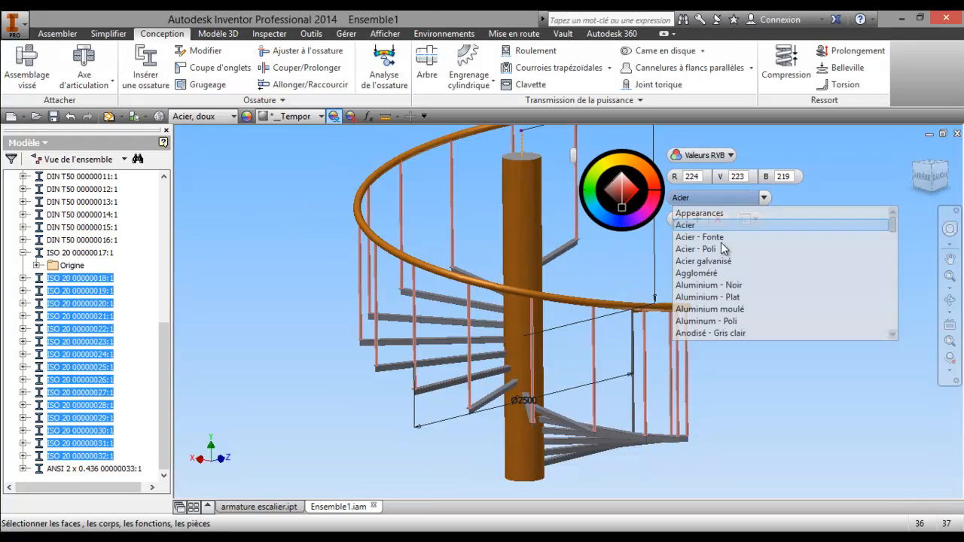
scroll(708, 297, "down", 2)
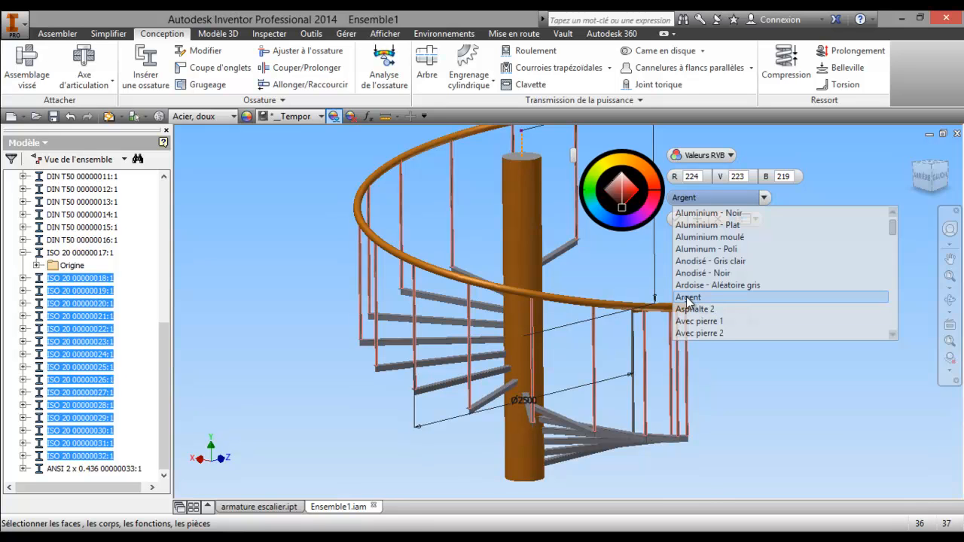
scroll(700, 302, "down", 5)
scroll(696, 312, "down", 4)
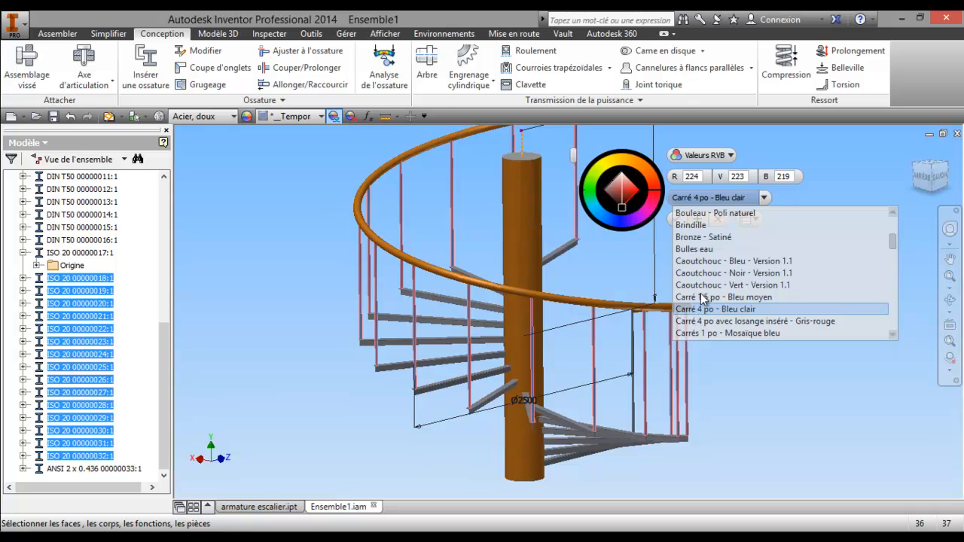
scroll(700, 305, "down", 2)
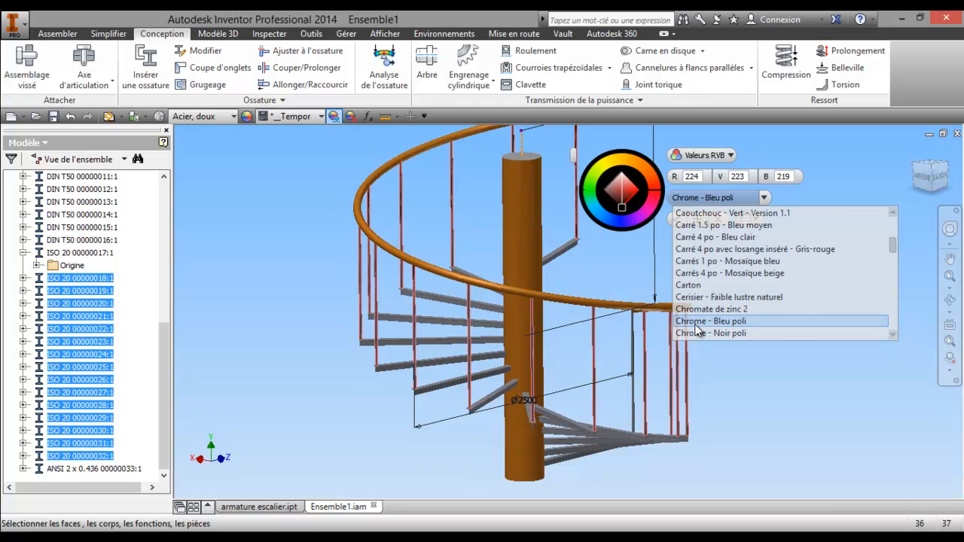
scroll(694, 336, "down", 1)
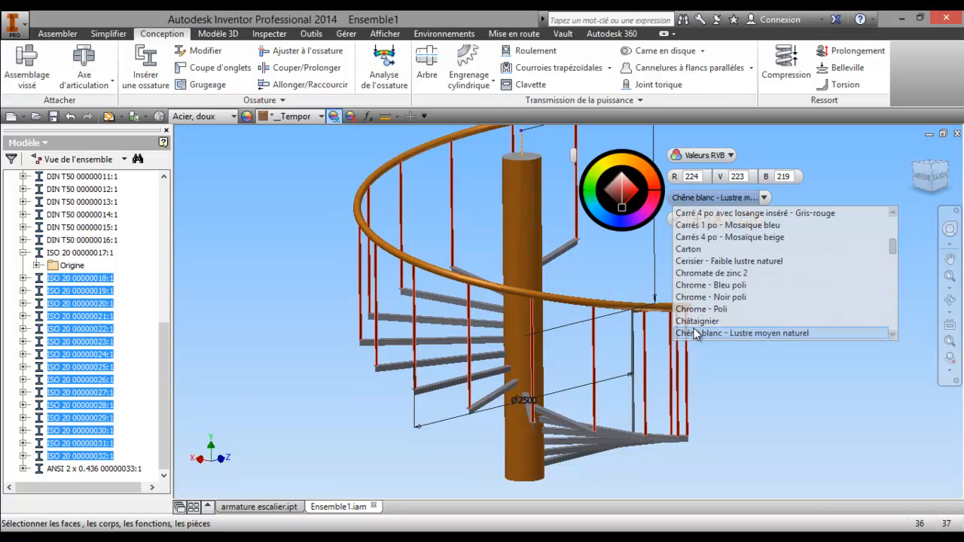
left_click(704, 307)
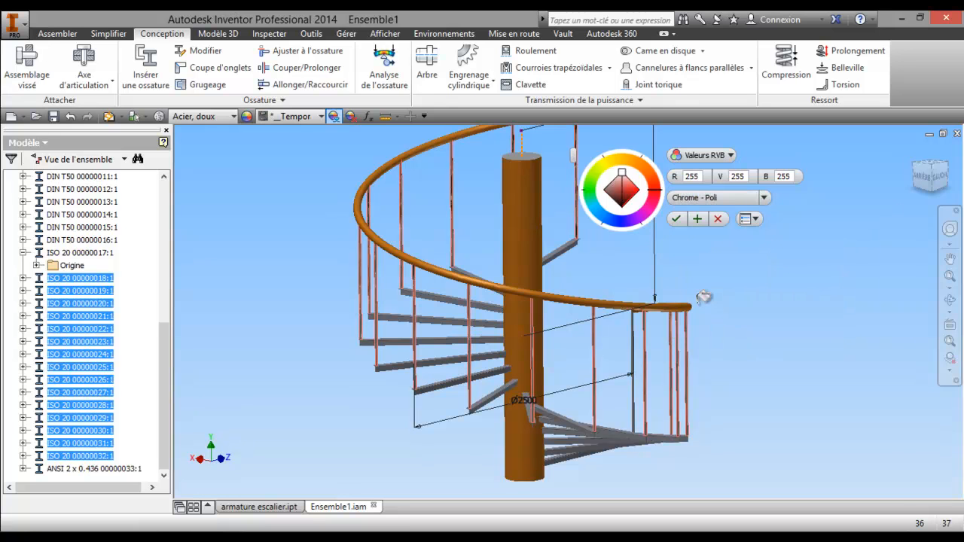
left_click(676, 220)
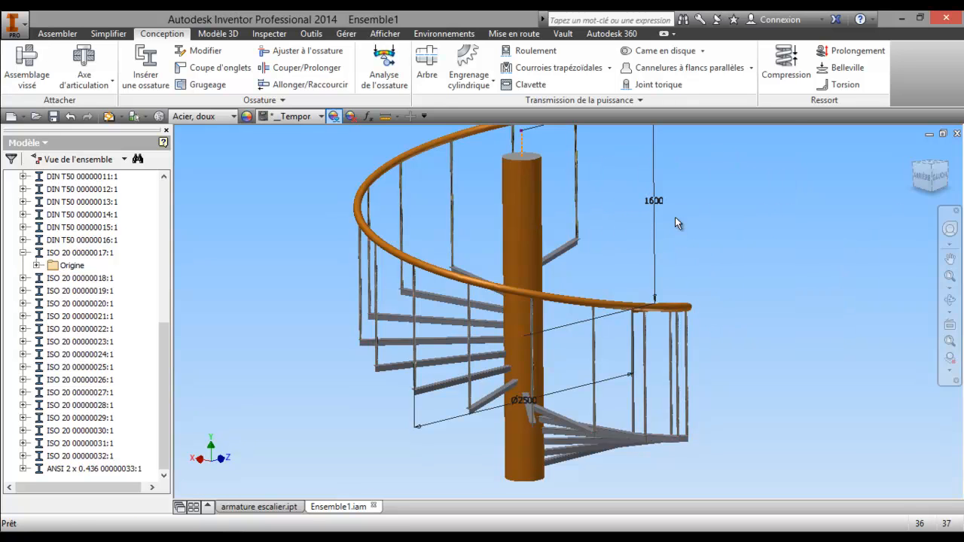
Examine the chromed balusters, wooden handrail and tread supports of the staircase from the side and from above
scroll(603, 234, "down", 5)
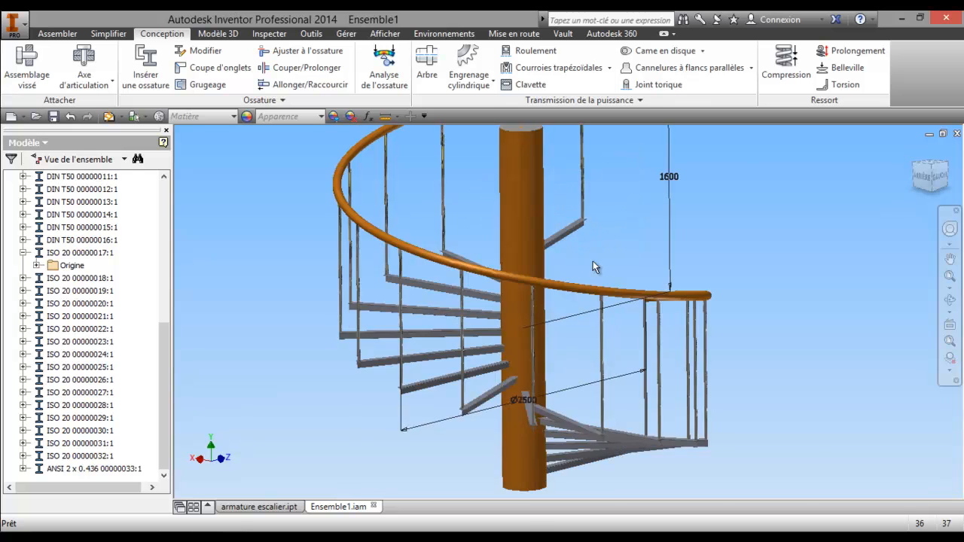
middle_click_drag(571, 280, 630, 244)
key("F4")
left_click_drag(625, 283, 548, 283)
left_click_drag(676, 214, 555, 287)
scroll(657, 258, "up", 3)
middle_click_drag(657, 258, 667, 245)
key("F4")
left_click_drag(654, 294, 601, 353)
middle_click_drag(601, 353, 545, 339)
key("F4")
left_click_drag(652, 209, 564, 365)
right_click(570, 366)
left_click(462, 369)
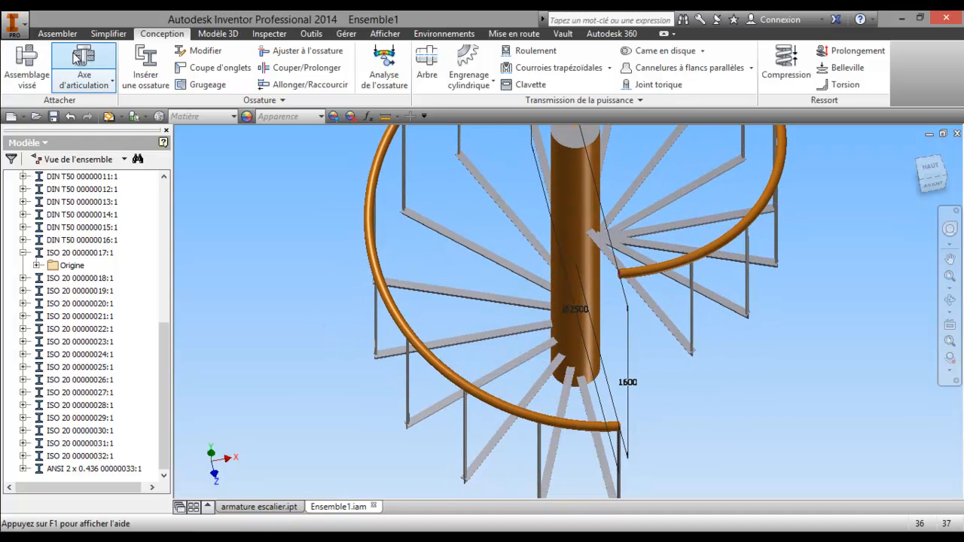
Create an in-place part named marche from the Standard.ipt template, placed on the top face of the lowest tread support
left_click(59, 34)
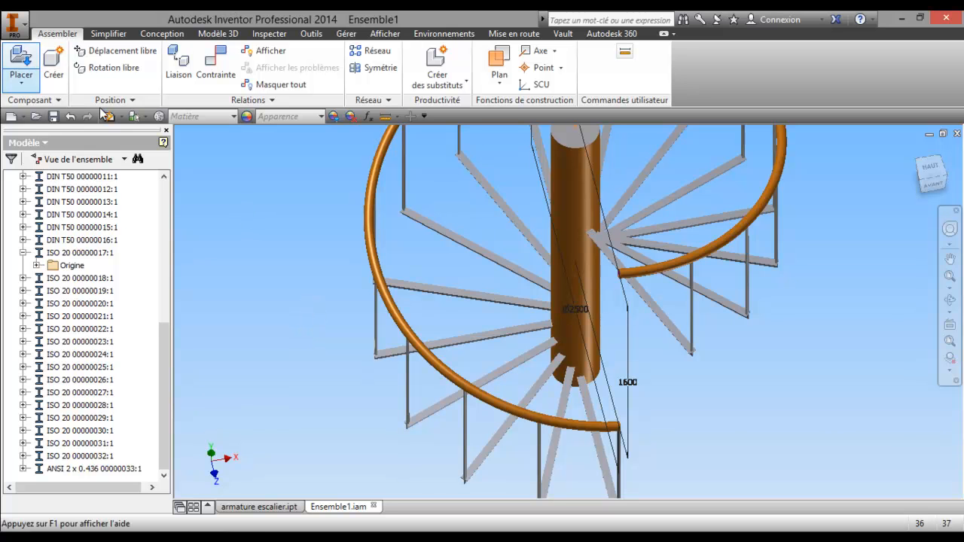
left_click(55, 68)
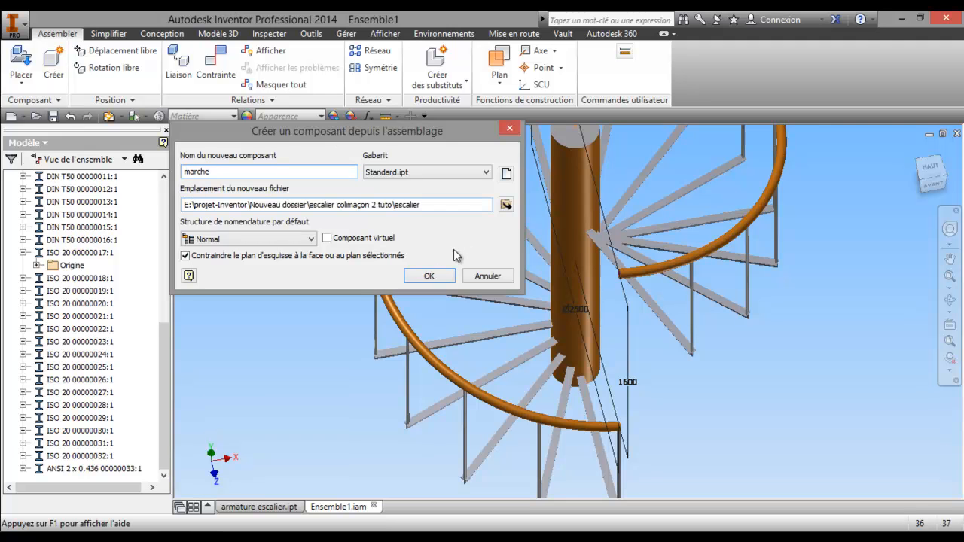
left_click(433, 284)
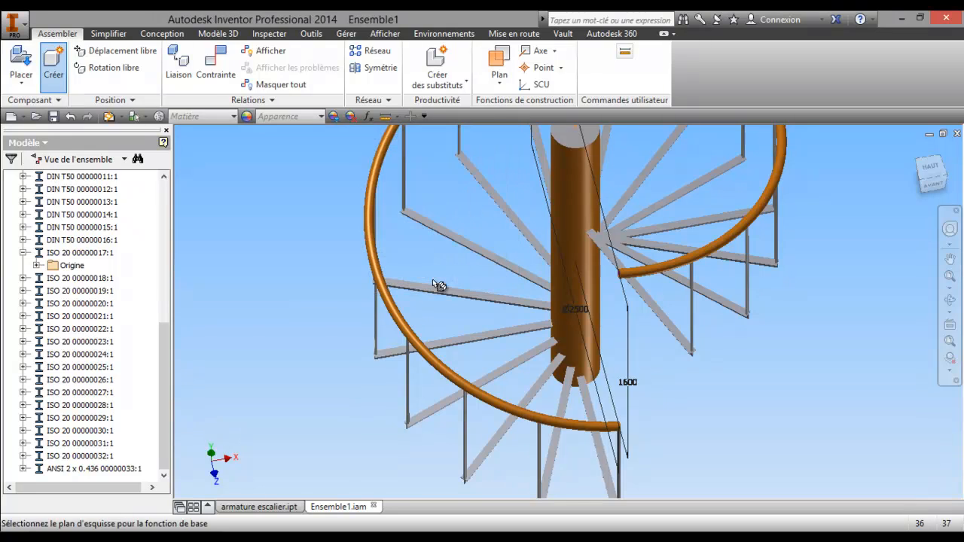
scroll(591, 407, "down", 3)
left_click(583, 410)
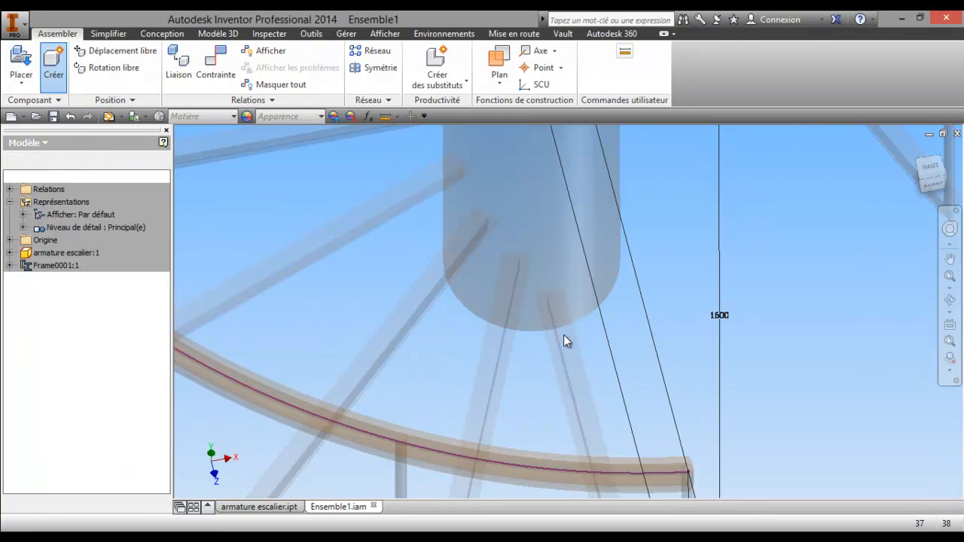
Start a 2D sketch for the marche part on the top face of the lowest tread support
left_click(34, 74)
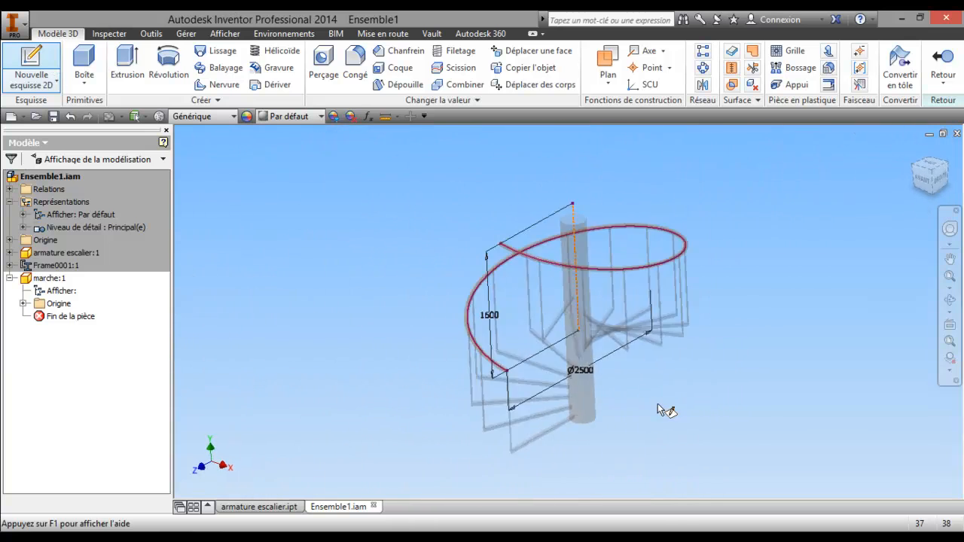
scroll(563, 433, "down", 3)
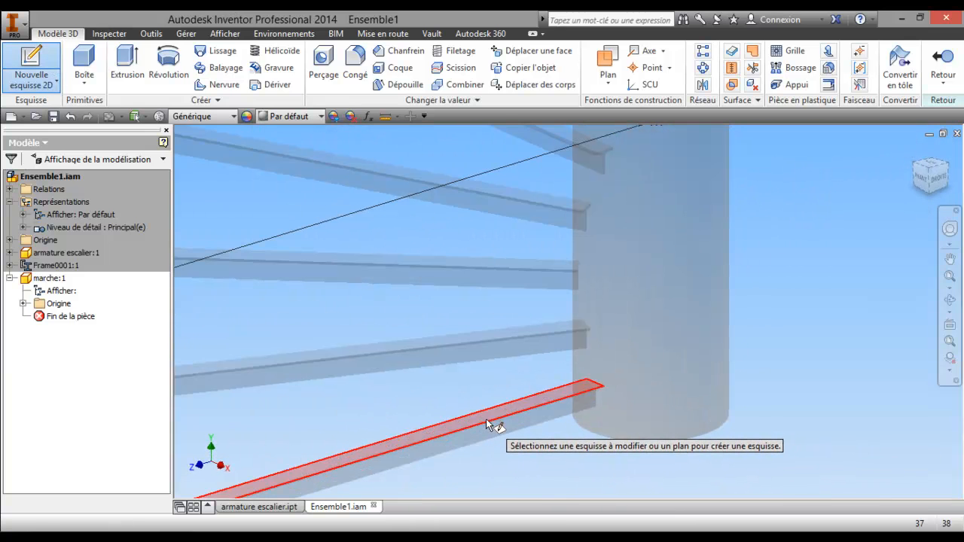
left_click(486, 419)
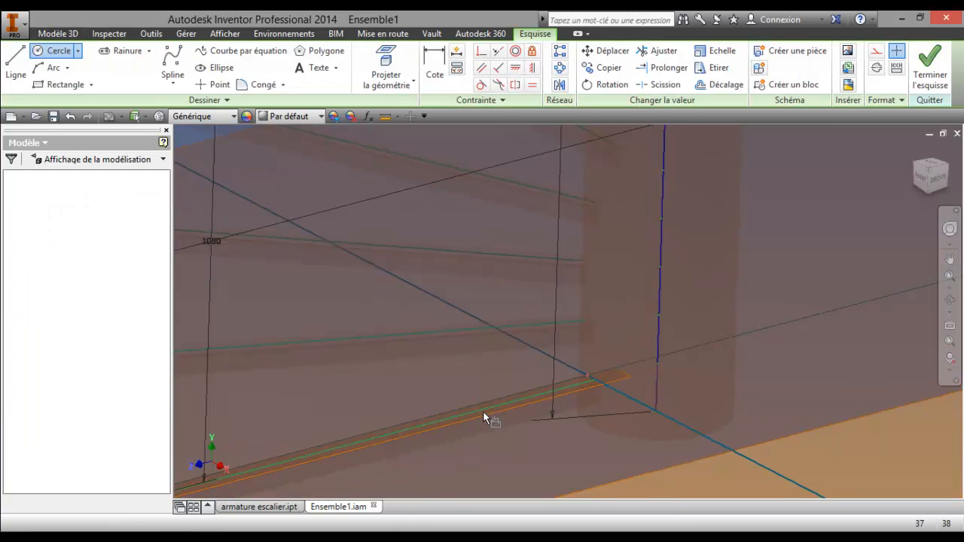
scroll(537, 382, "down", 2)
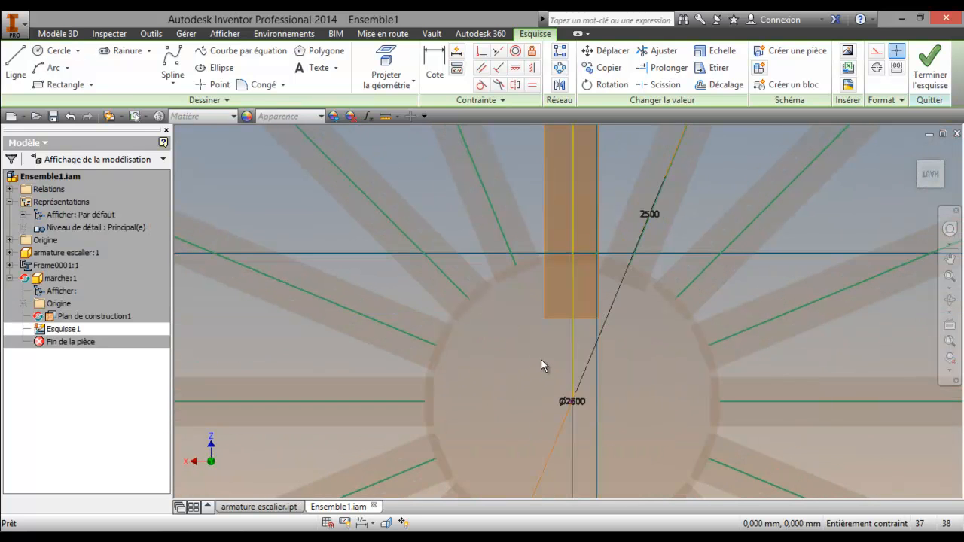
middle_click_drag(540, 337, 505, 362)
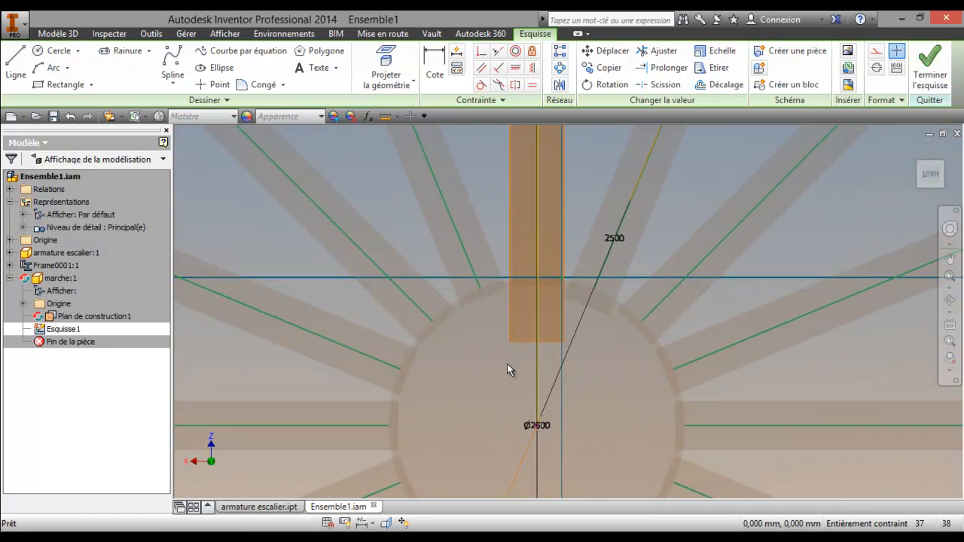
scroll(519, 360, "up", 3)
scroll(515, 355, "down", 3)
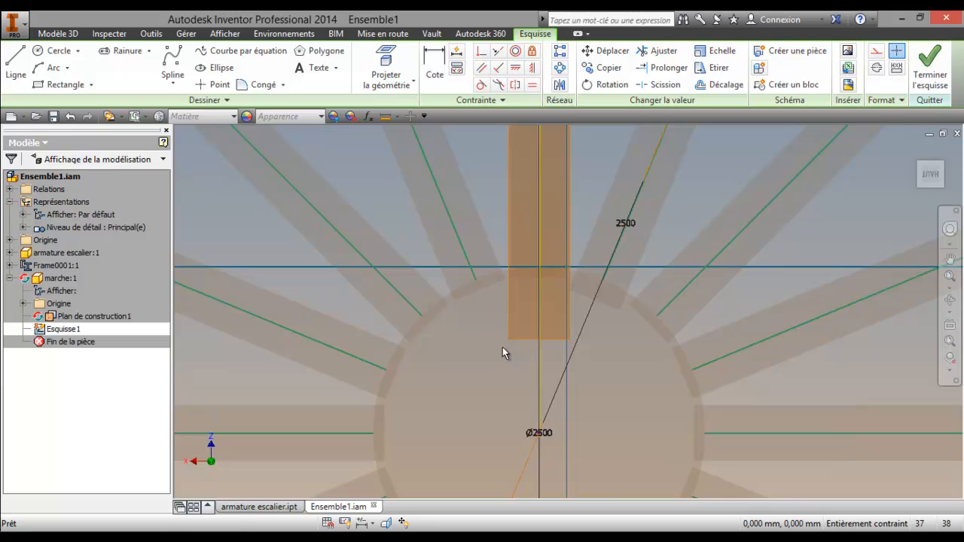
middle_click_drag(503, 347, 468, 278)
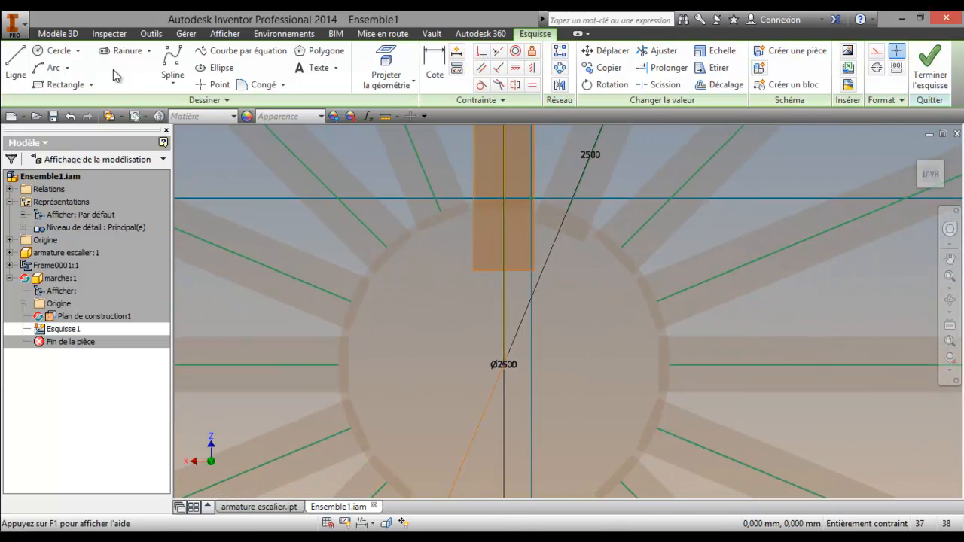
Project the column's circular outline and the baluster's circle at the support's outer end into the tread sketch
left_click(61, 52)
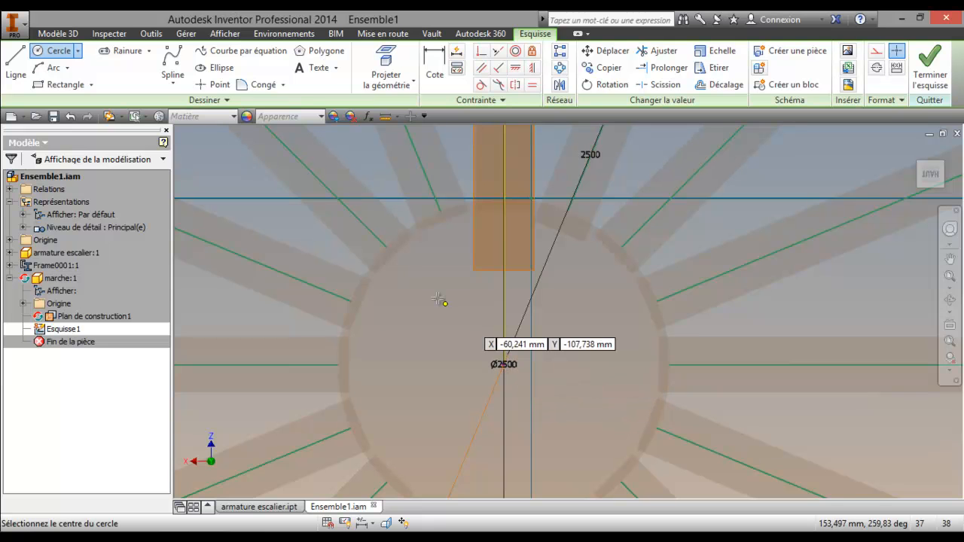
left_click(386, 75)
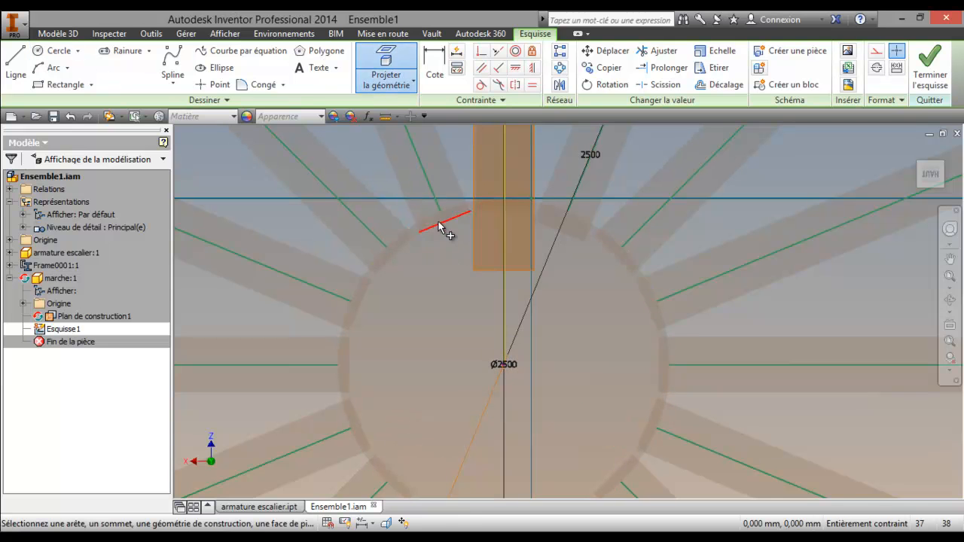
left_click(466, 205)
scroll(448, 276, "up", 2)
middle_click_drag(448, 278, 470, 496)
scroll(471, 290, "up", 2)
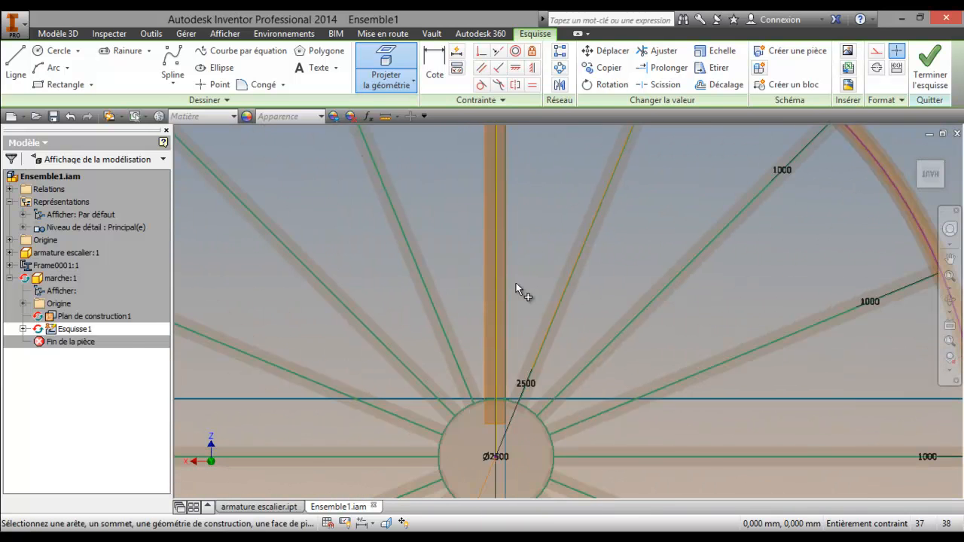
scroll(501, 492, "up", 2)
scroll(496, 289, "down", 3)
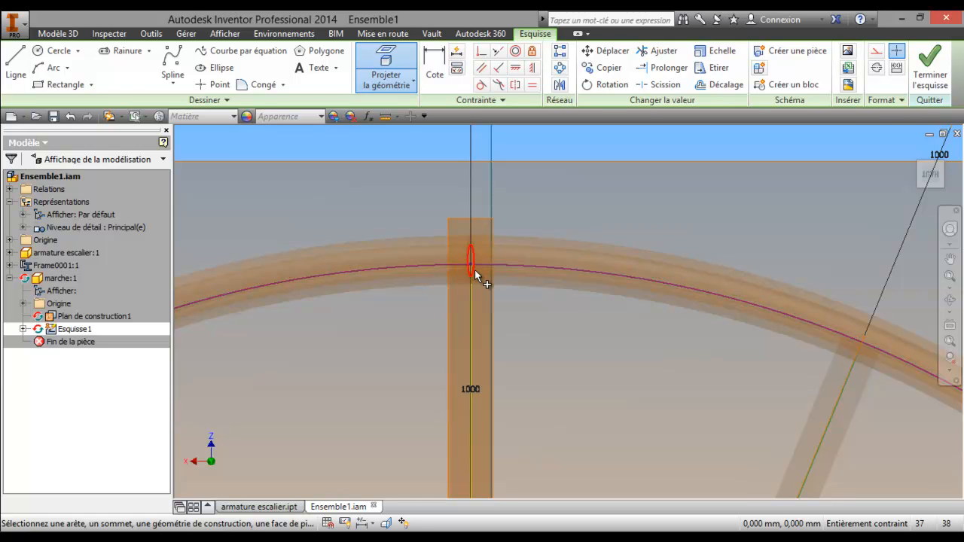
scroll(477, 274, "down", 3)
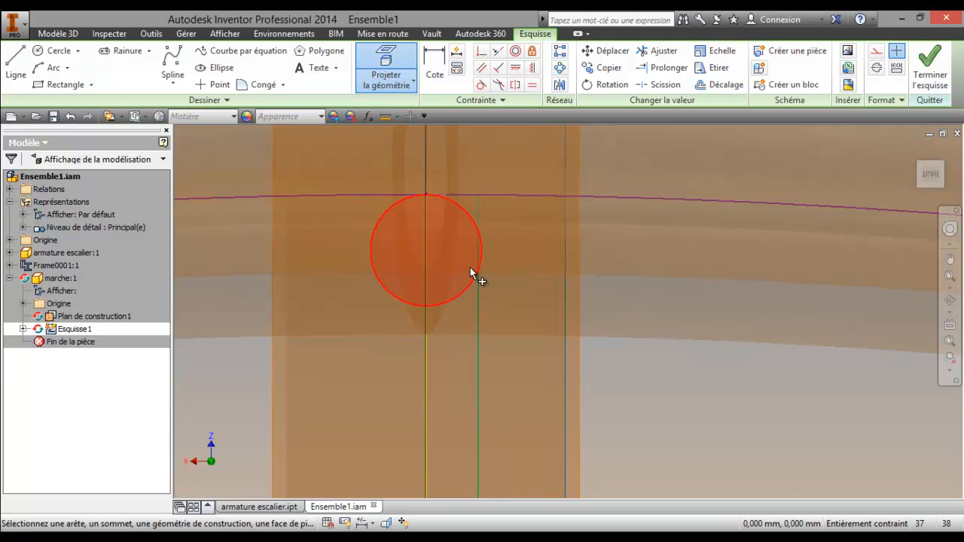
scroll(464, 313, "up", 5)
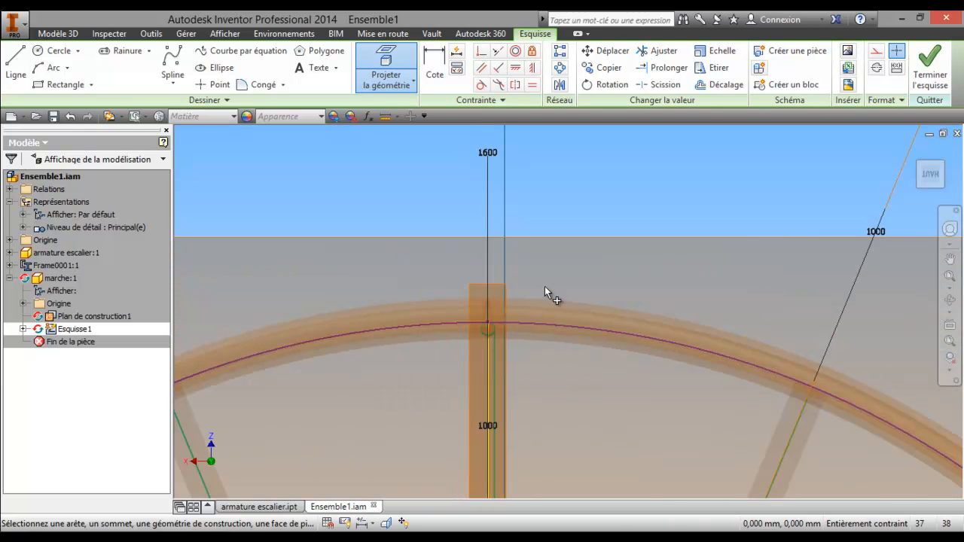
Project the two long side edges of the lowest tread support into the sketch
scroll(529, 369, "up", 3)
middle_click_drag(527, 375, 534, 146)
scroll(487, 256, "down", 3)
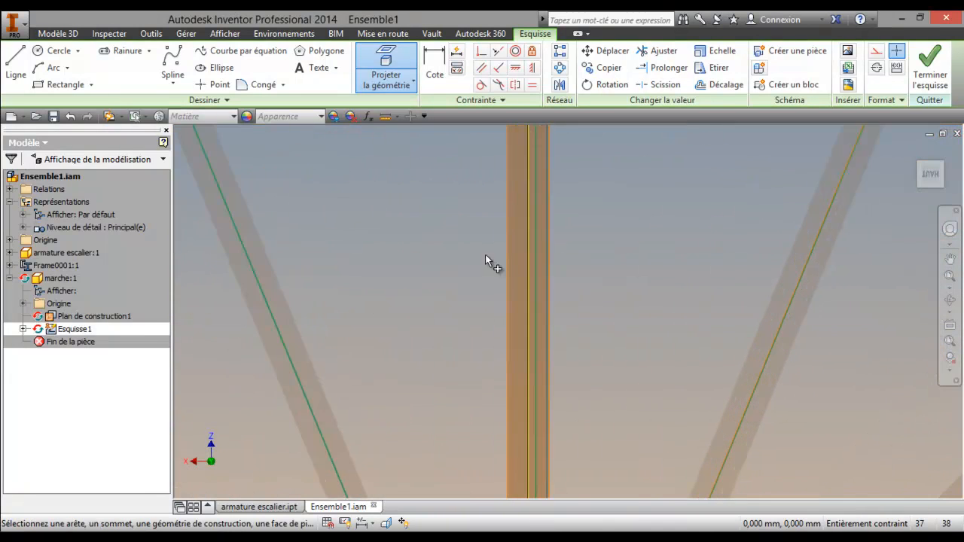
left_click(511, 267)
left_click(548, 273)
scroll(592, 294, "up", 3)
scroll(547, 179, "down", 4)
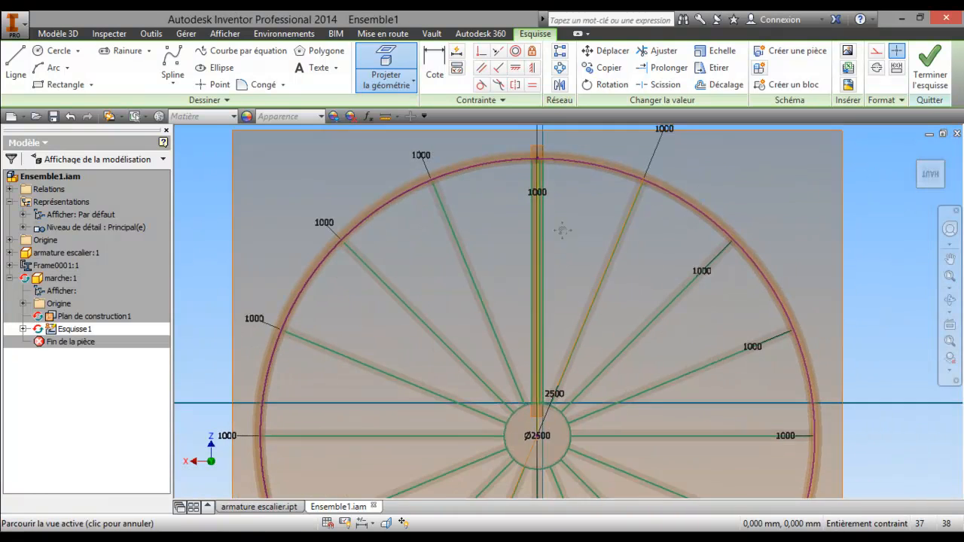
Place sketch points where the support's two projected side edges cross the projected column circle
scroll(512, 362, "down", 2)
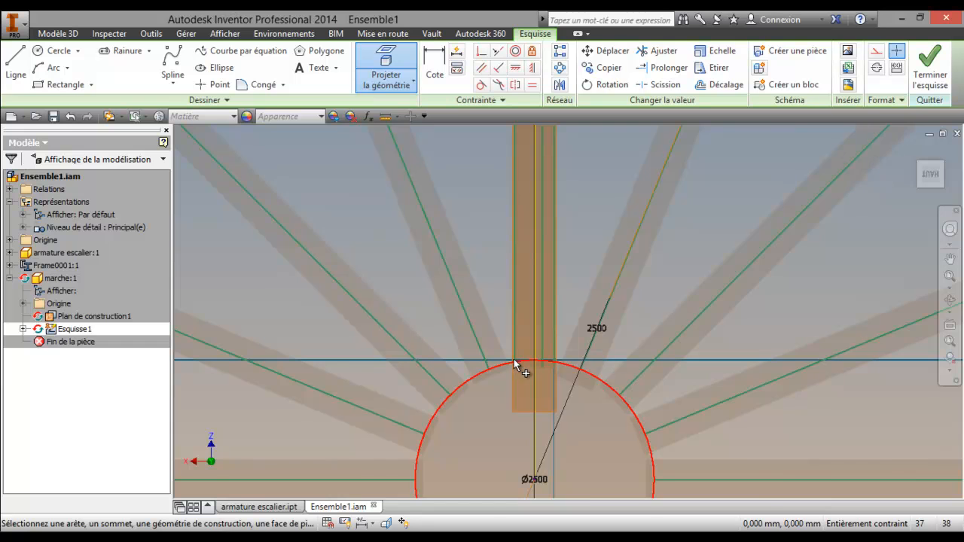
scroll(513, 359, "down", 3)
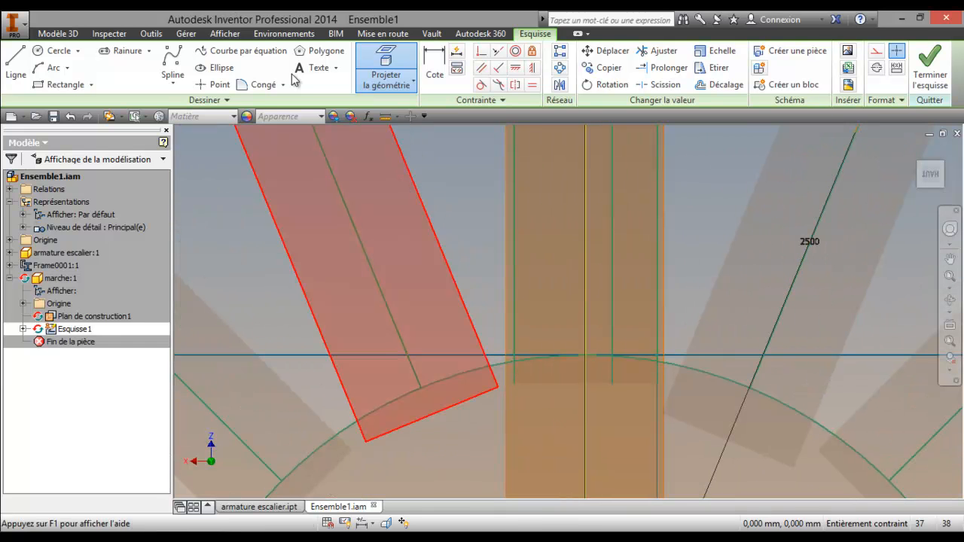
left_click(216, 87)
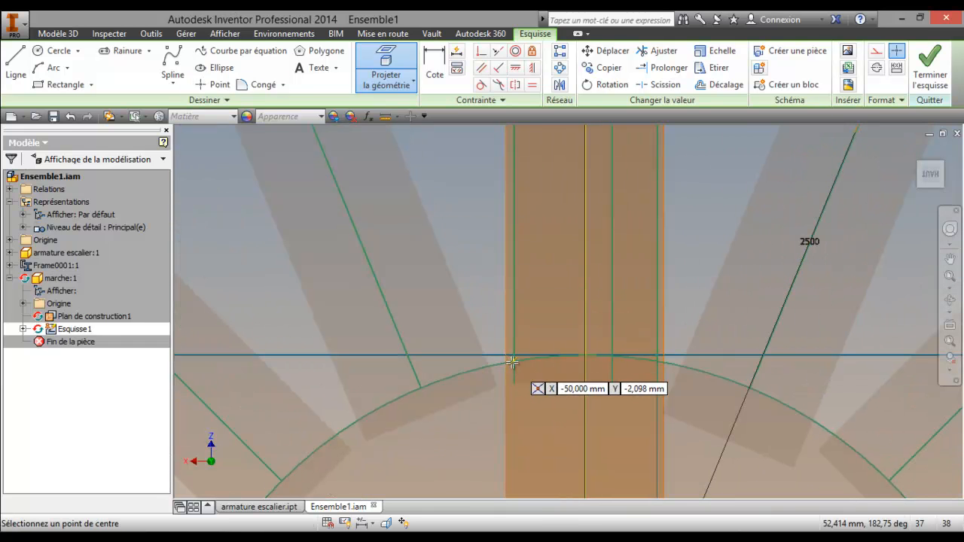
left_click(513, 359)
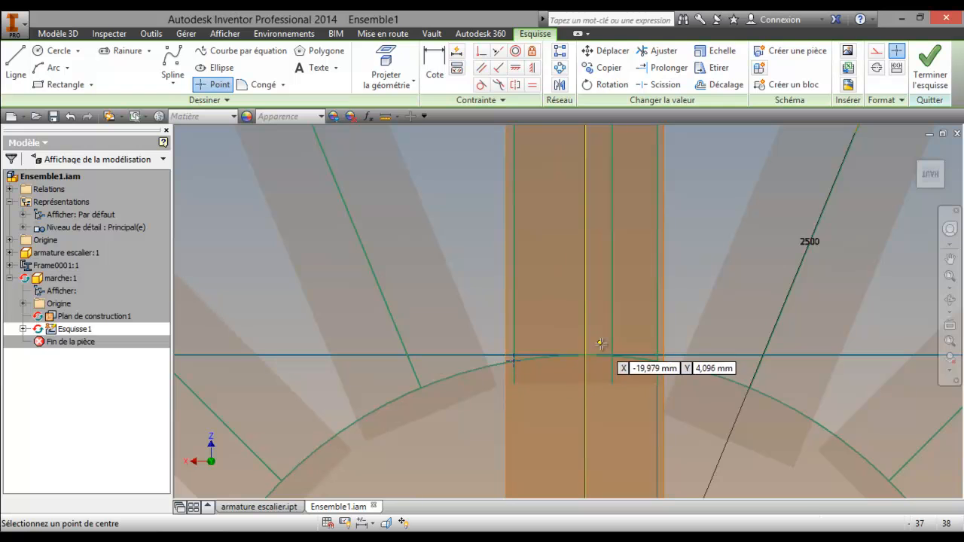
left_click(657, 361)
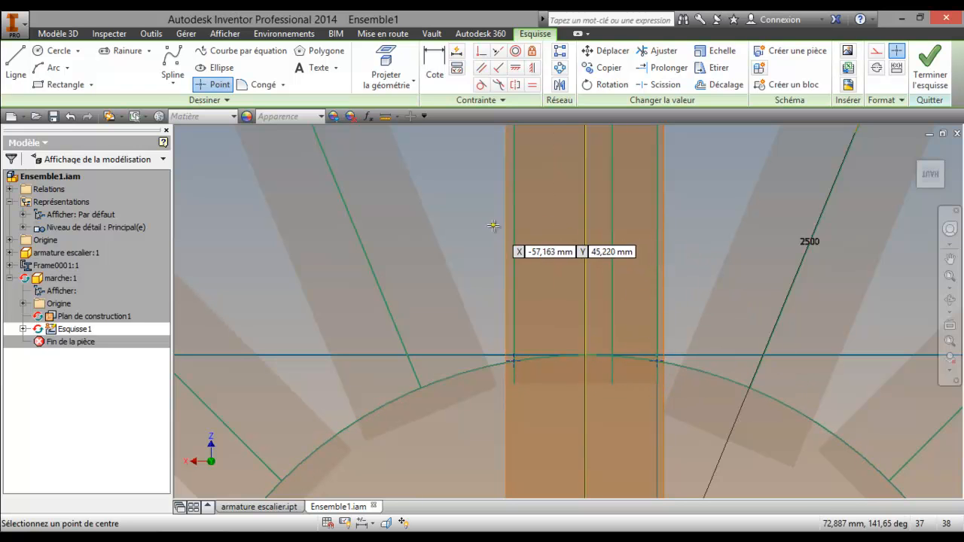
scroll(460, 196, "up", 3)
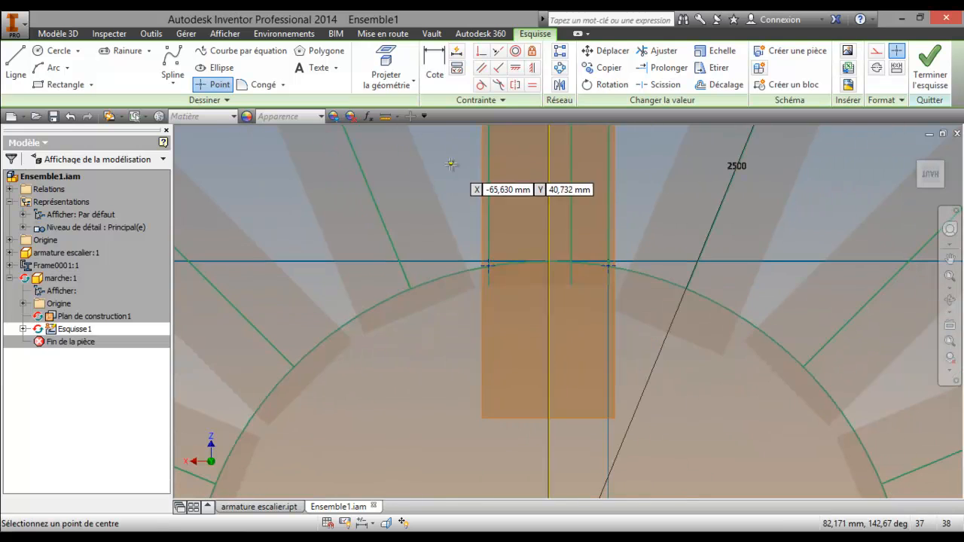
middle_click_drag(442, 334, 446, 204)
middle_click_drag(432, 242, 415, 269)
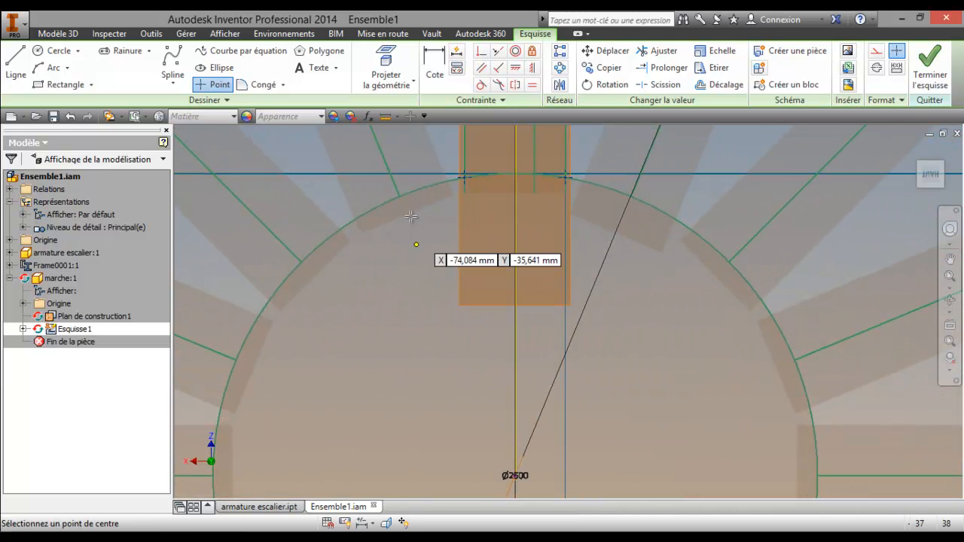
left_click(51, 51)
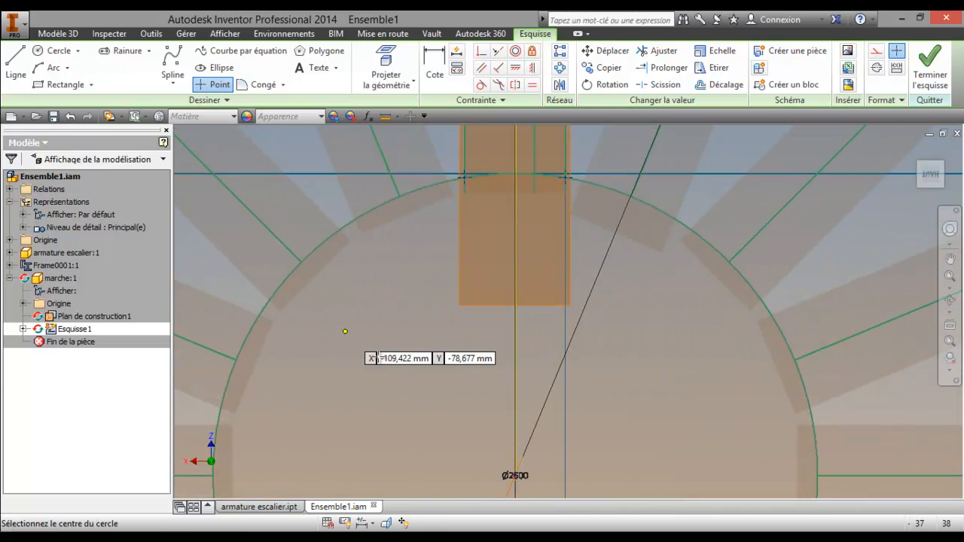
left_click(515, 476)
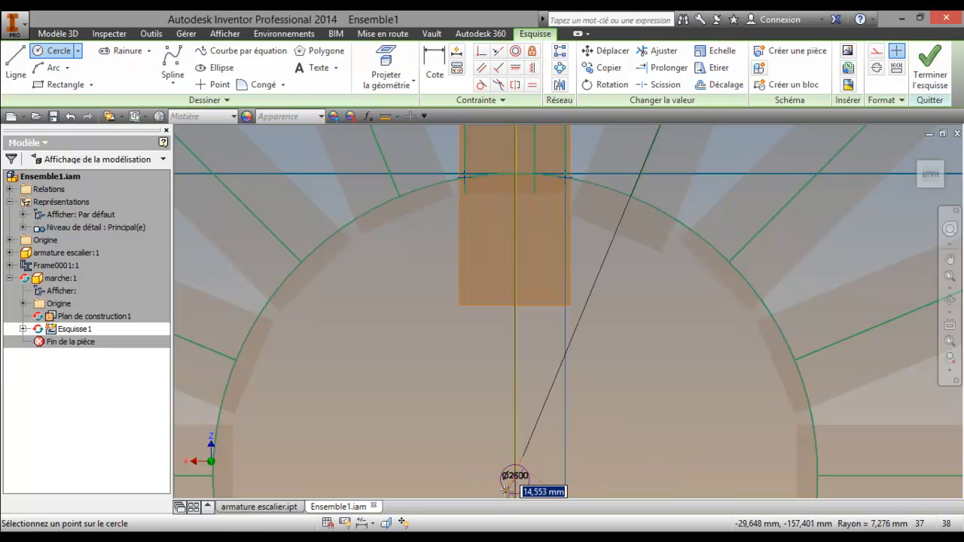
right_click(479, 453)
left_click(393, 452)
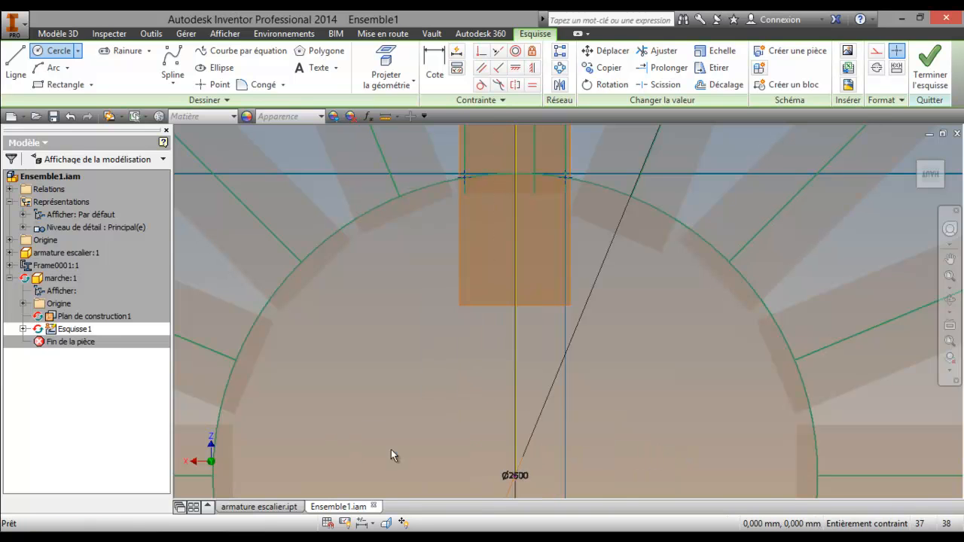
Draw a circle from the column's centre through the sketch point and trim it to the short arc between the two points
left_click(55, 51)
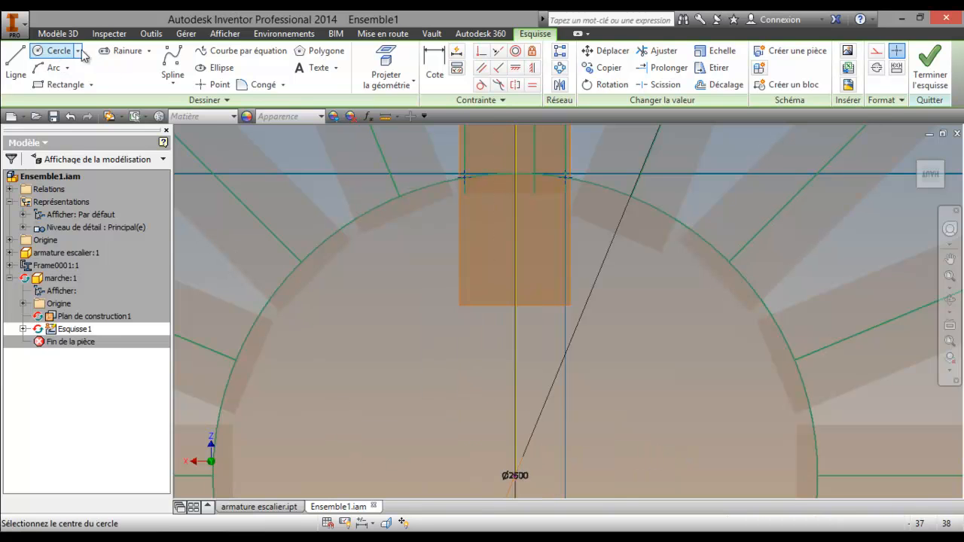
left_click(515, 476)
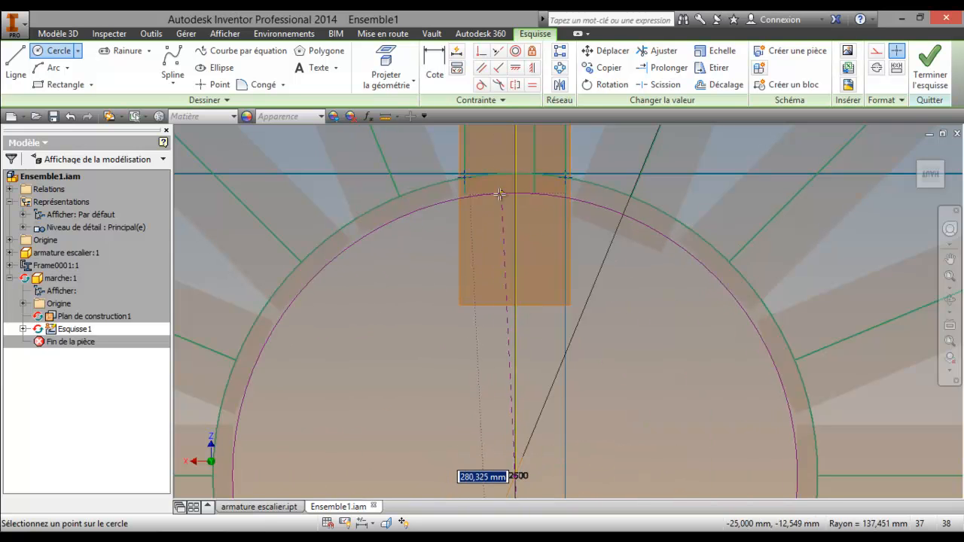
left_click(465, 176)
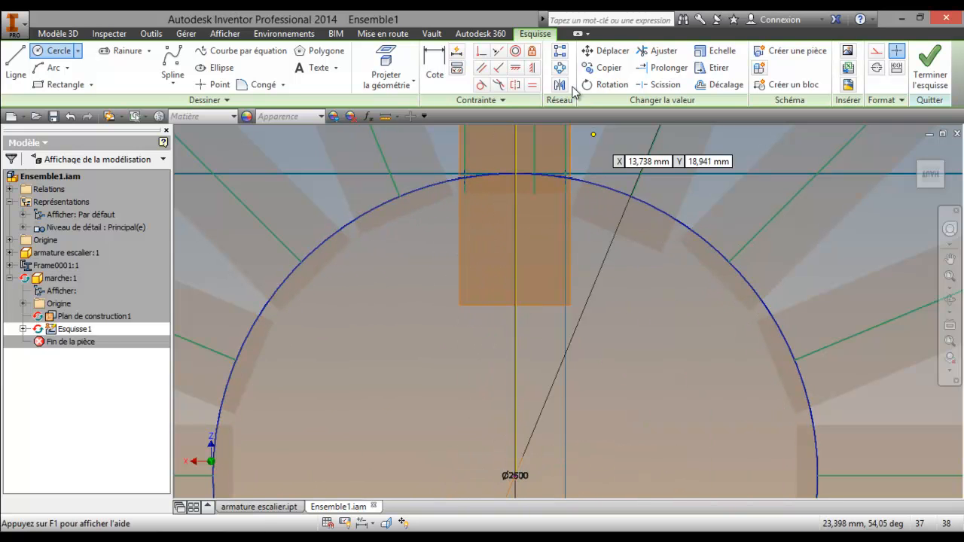
key("x")
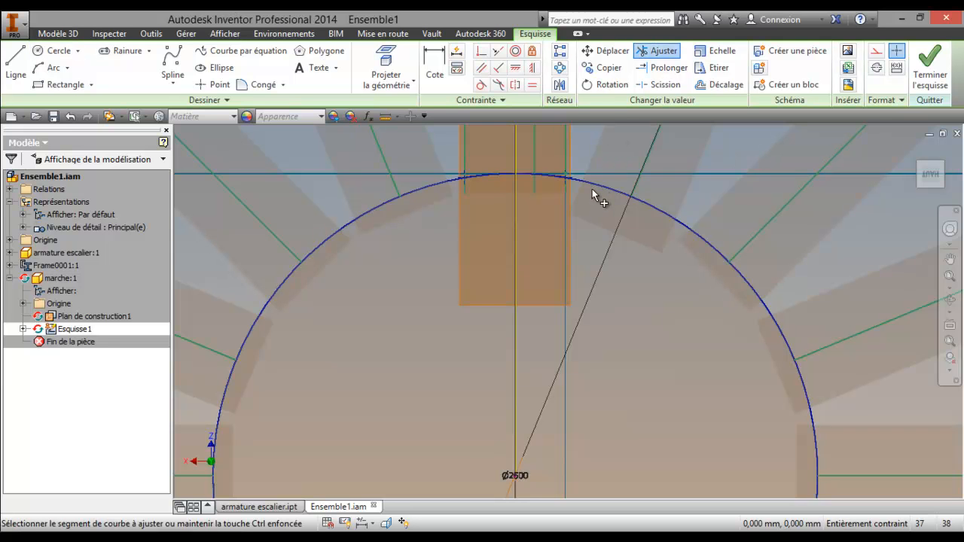
left_click(599, 182)
Draw a slanted line about 1244 mm long at about 103° from one end of the arc outward past the handrail
scroll(576, 213, "up", 3)
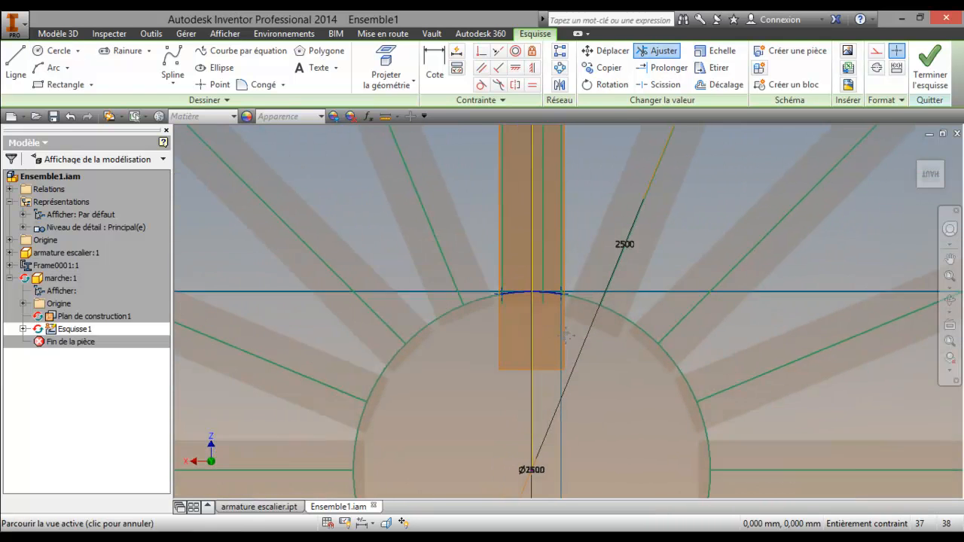
middle_click_drag(581, 363, 603, 452)
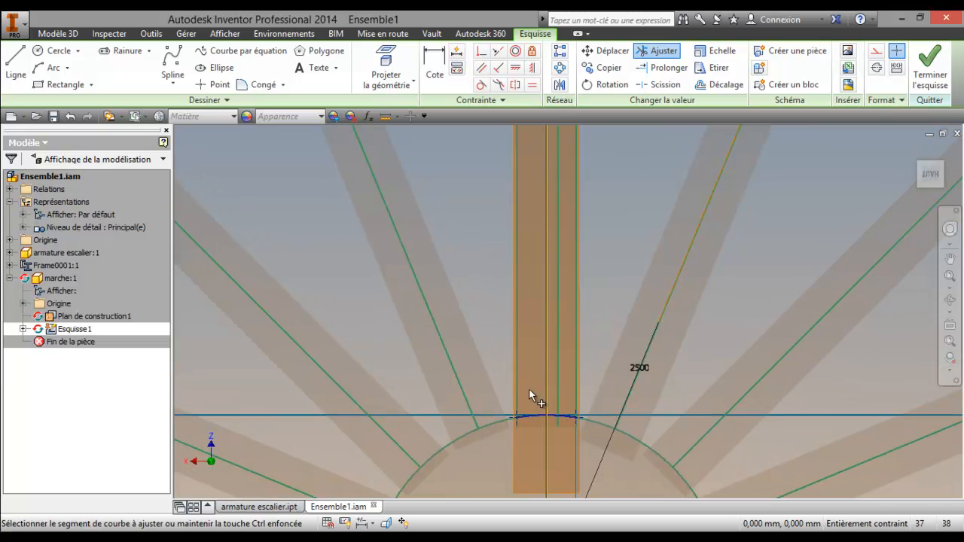
left_click(16, 67)
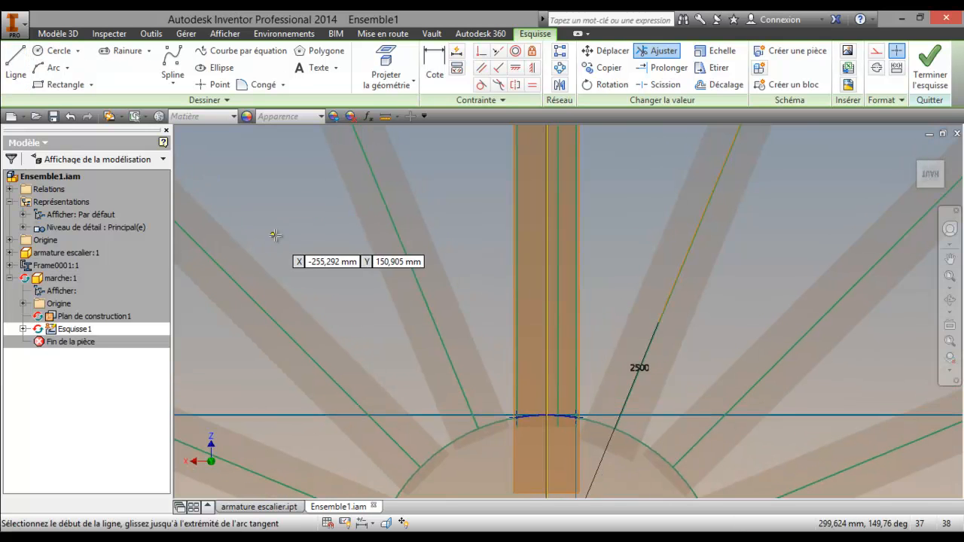
scroll(339, 244, "up", 5)
middle_click_drag(386, 271, 480, 507)
scroll(501, 426, "up", 2)
middle_click_drag(474, 331, 471, 272)
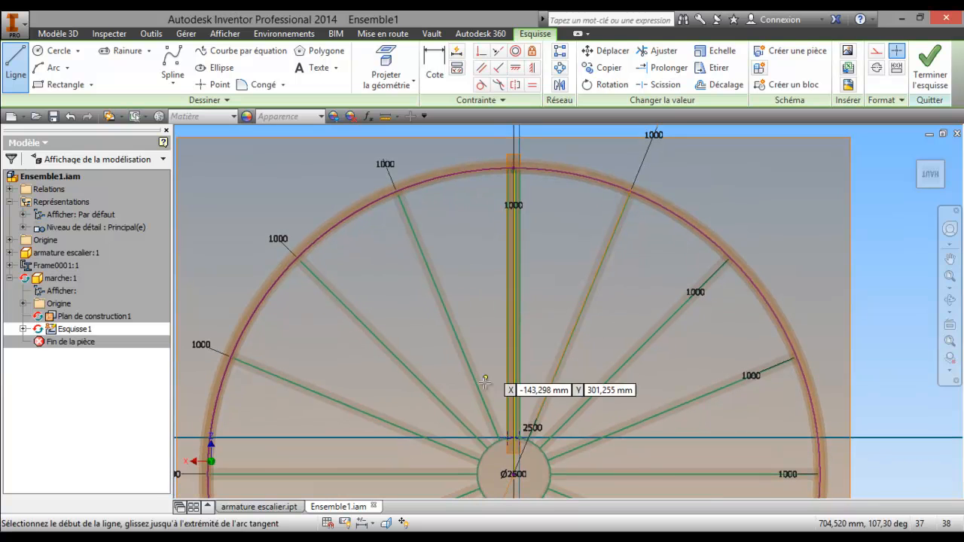
left_click(508, 437)
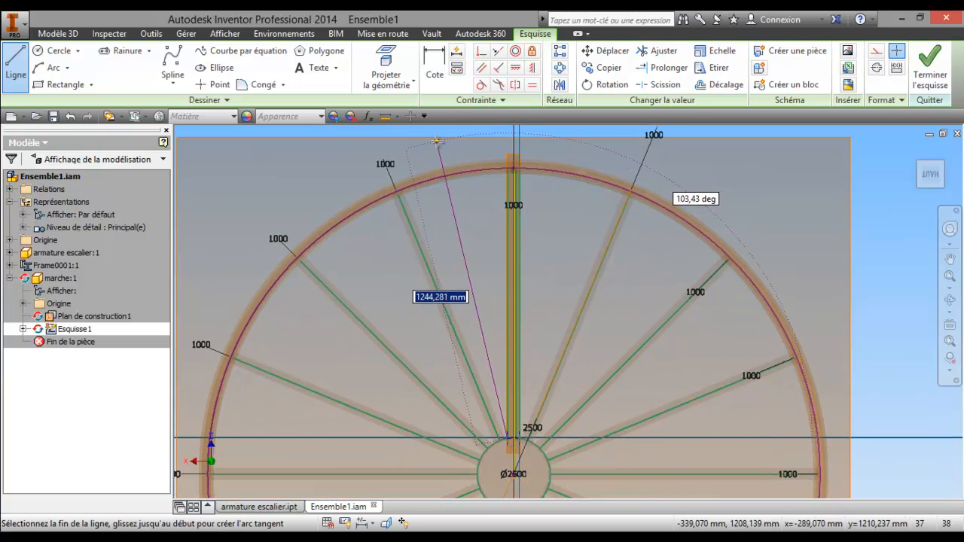
right_click(352, 146)
left_click(271, 146)
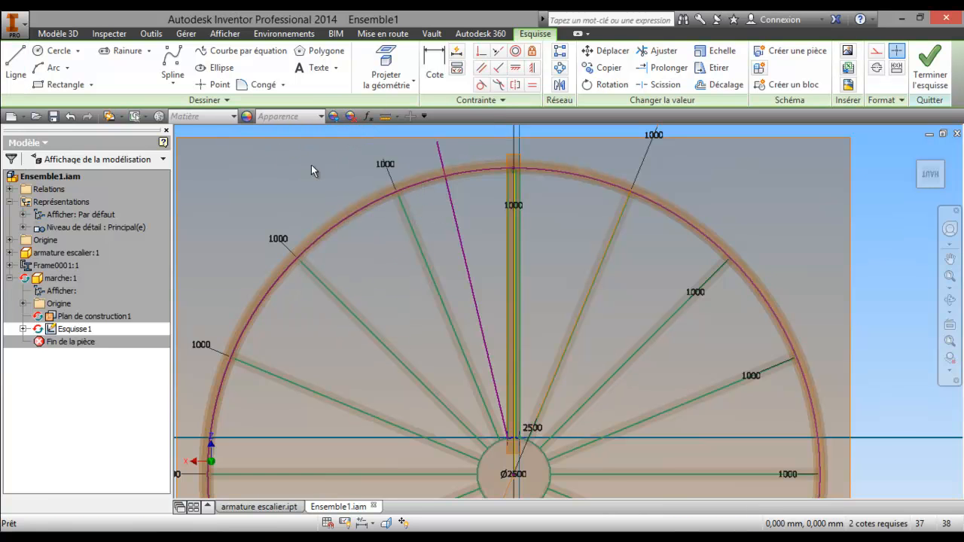
Dimension the angle between the slanted line and the support's adjacent side edge as 15°
left_click(16, 64)
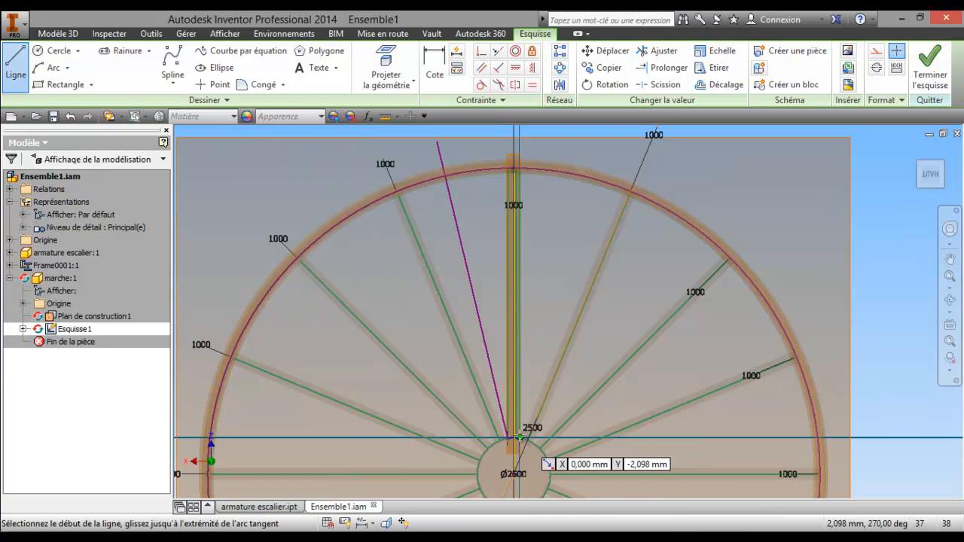
left_click(434, 64)
left_click(507, 255)
left_click(482, 239)
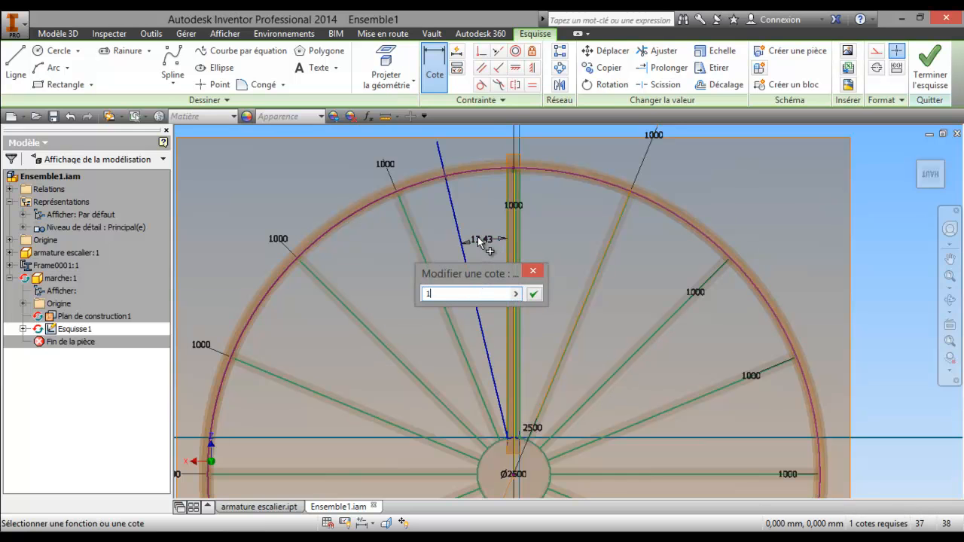
key("Return")
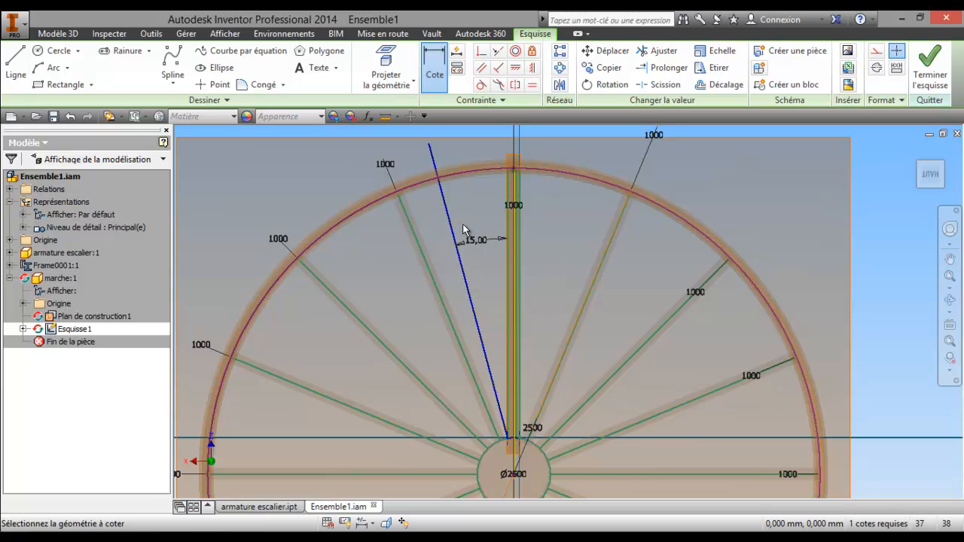
Draw a second slanted line from the arc's other end outward past the handrail, about 12.8° off the support's edge
left_click(16, 67)
left_click(517, 437)
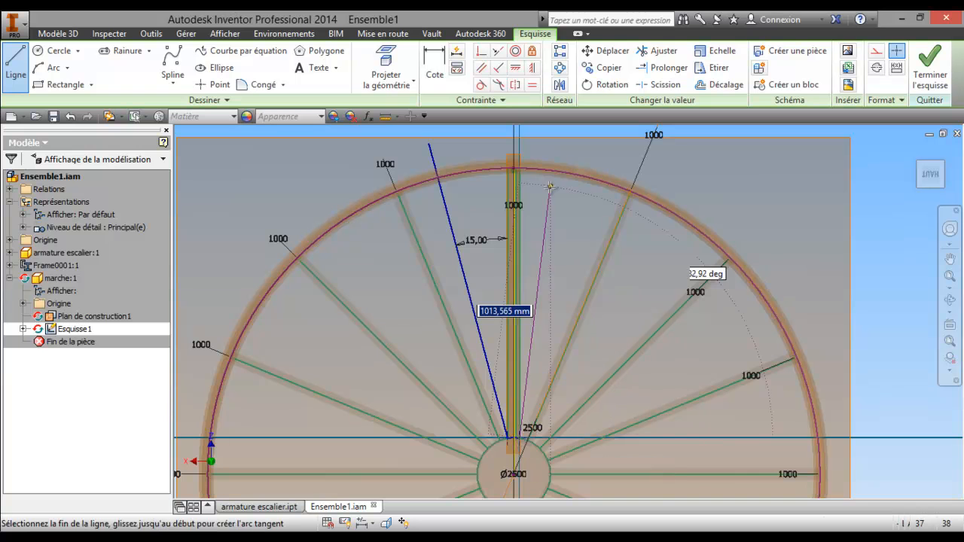
right_click(543, 139)
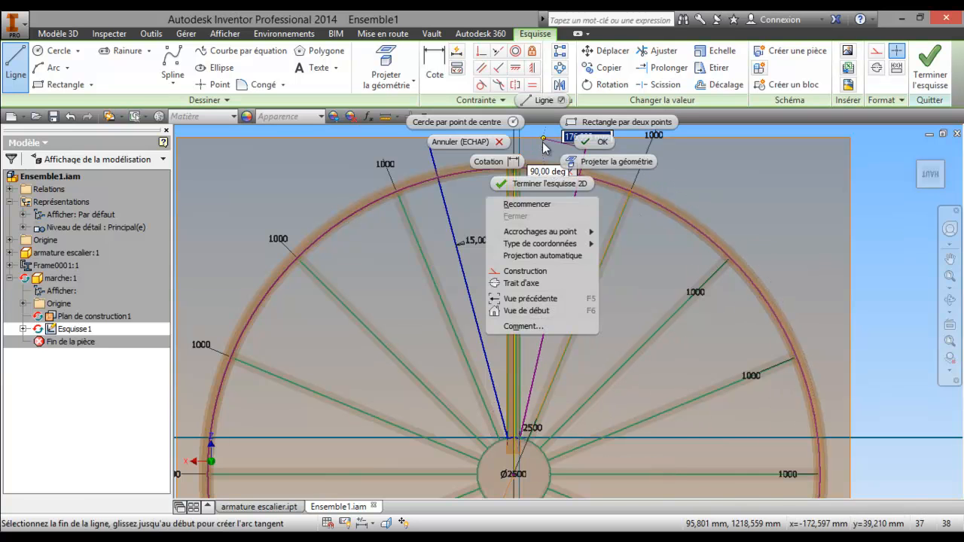
left_click(594, 142)
Set the angle between the second slanted line and the support's nearest side edge to 15°
left_click(435, 60)
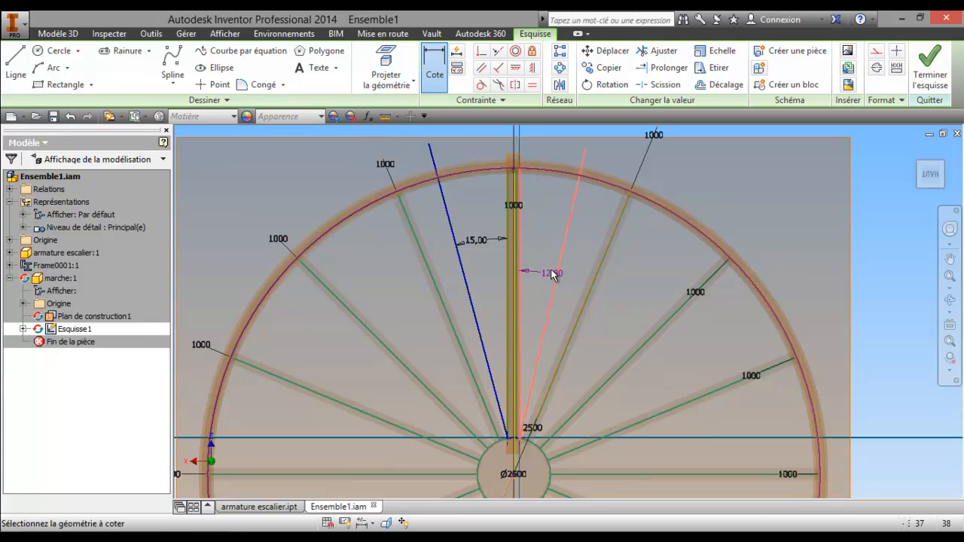
left_click(539, 237)
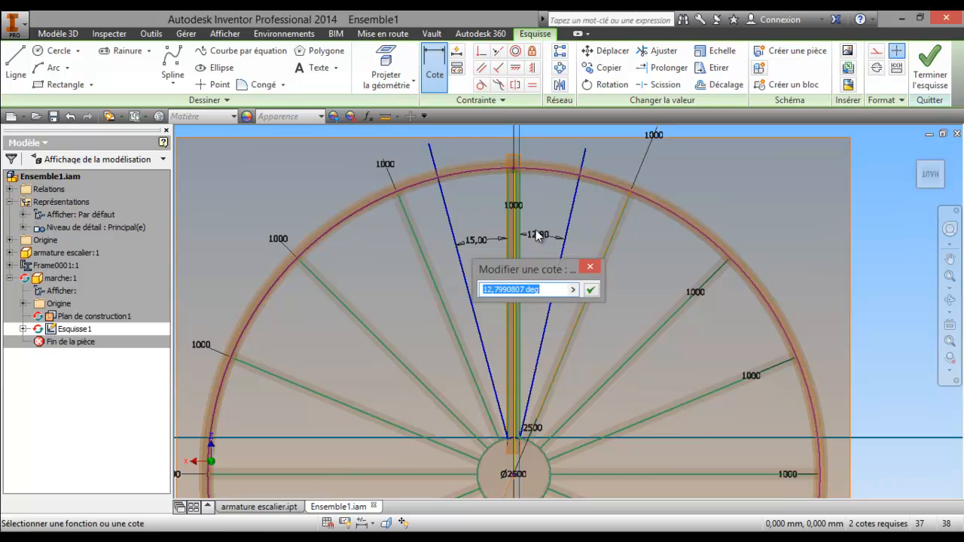
type("15")
key("Return")
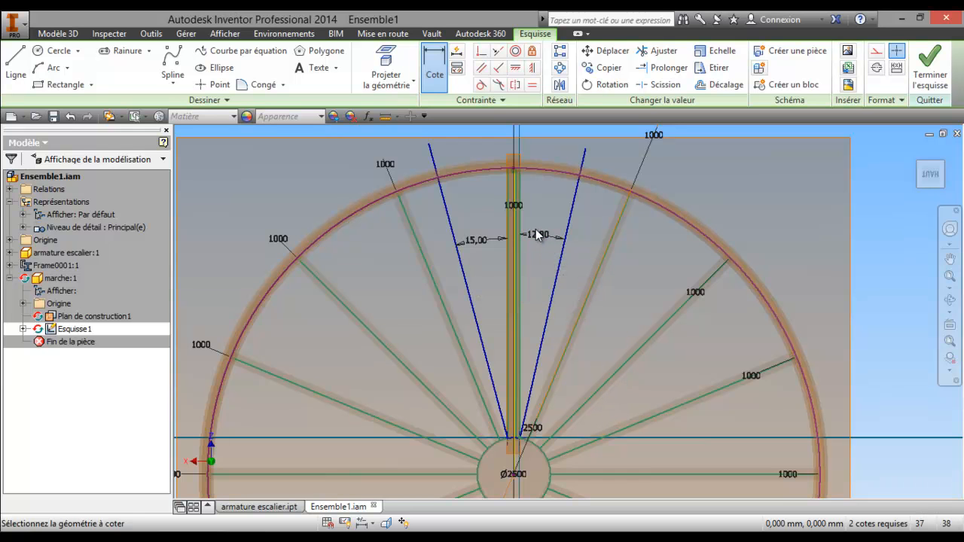
left_click(654, 53)
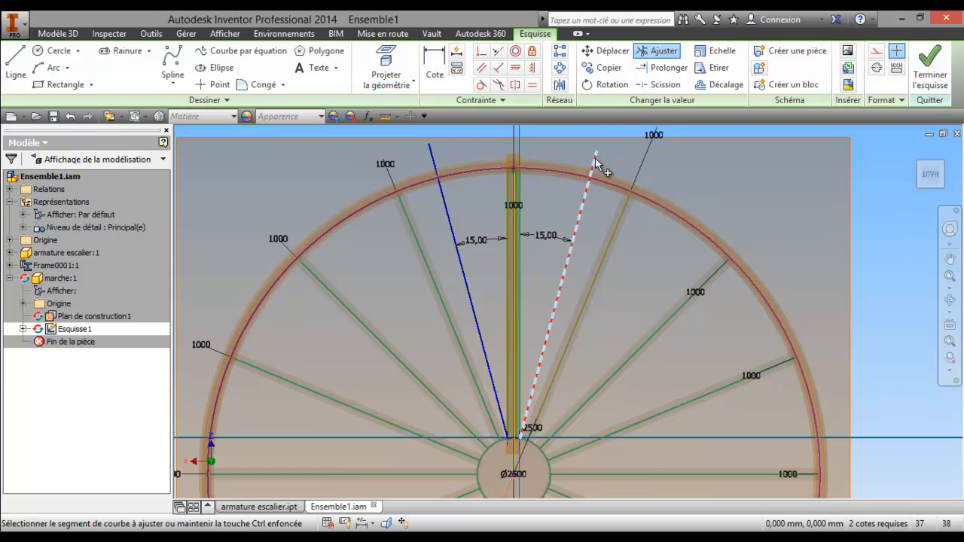
left_click(50, 51)
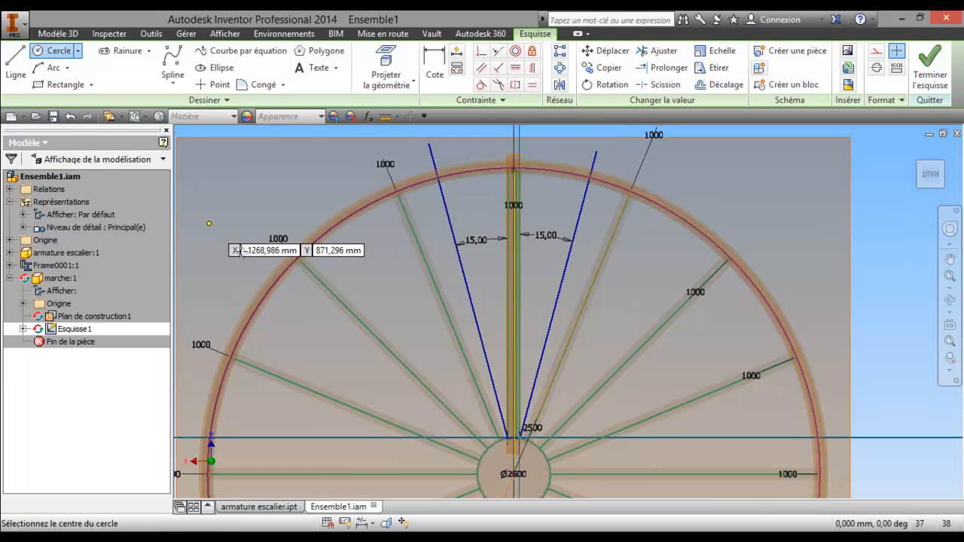
left_click(512, 474)
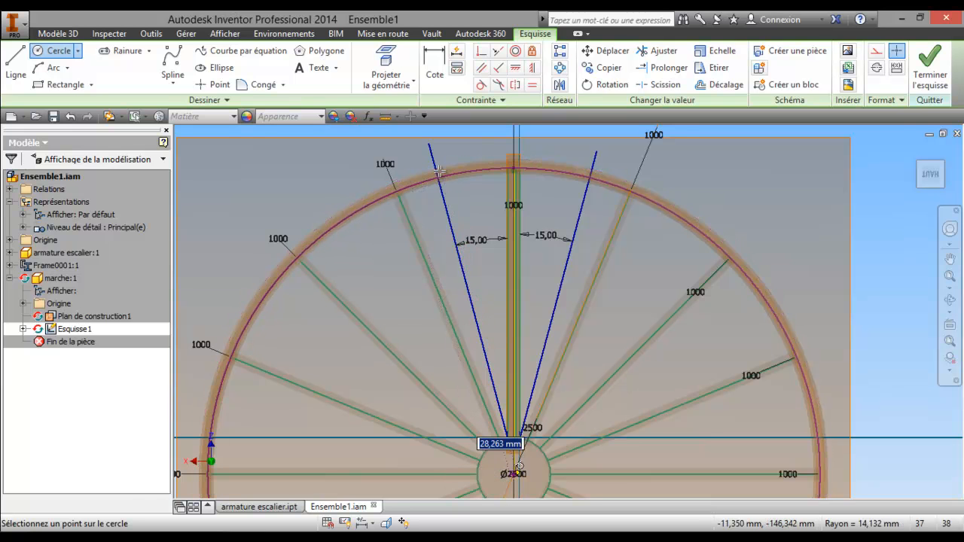
scroll(439, 170, "up", 3)
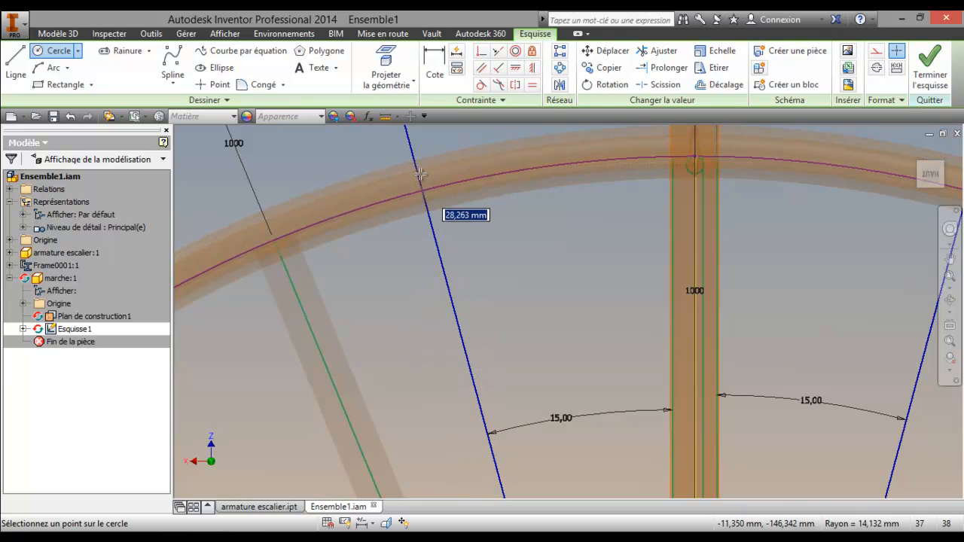
right_click(472, 228)
left_click(400, 226)
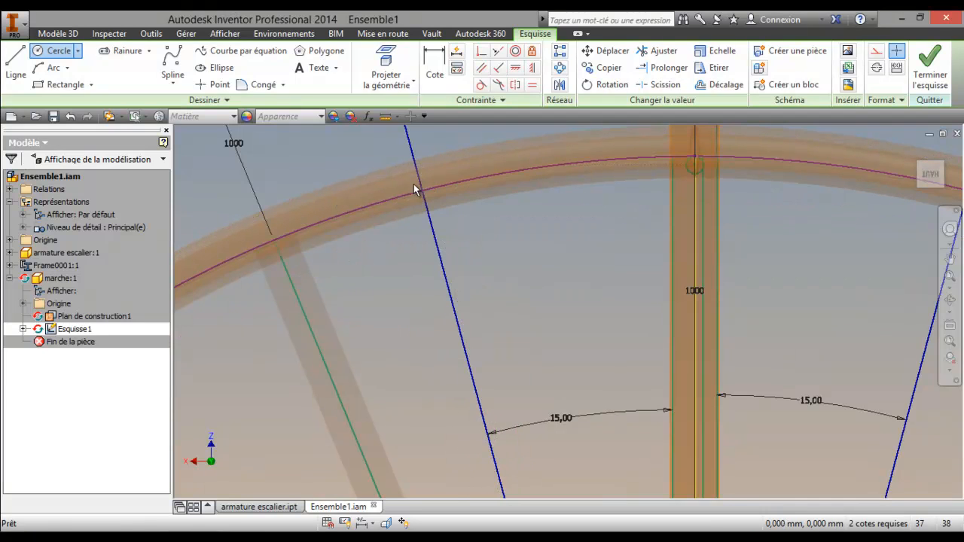
left_click(386, 72)
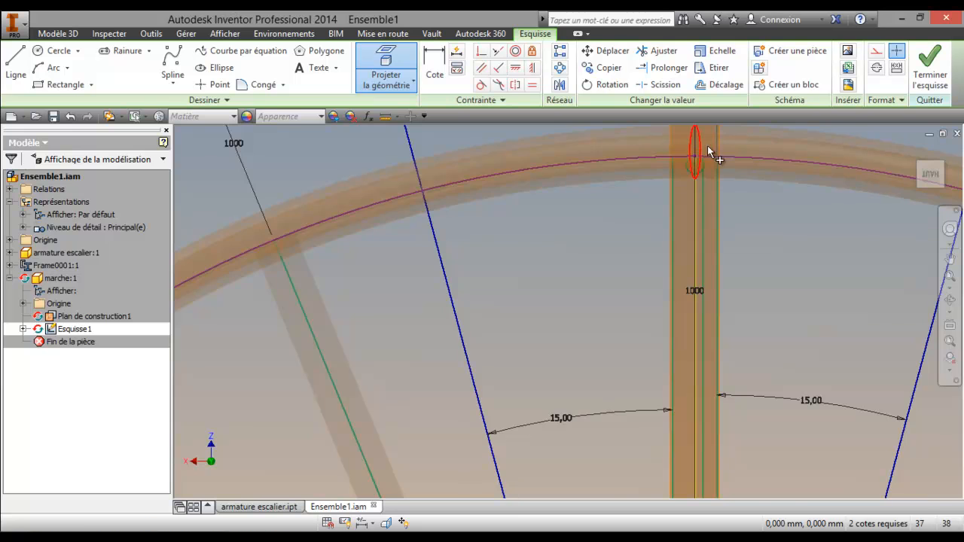
scroll(736, 217, "down", 3)
middle_click_drag(734, 224, 666, 286)
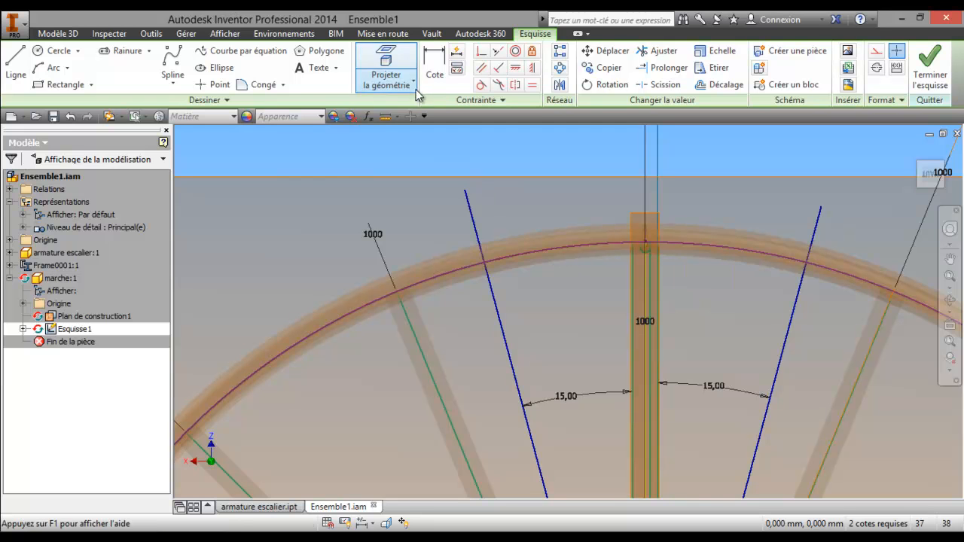
Draw a circle about 2556 mm in diameter from the column's centre, just outside the handrail's centreline
left_click(58, 53)
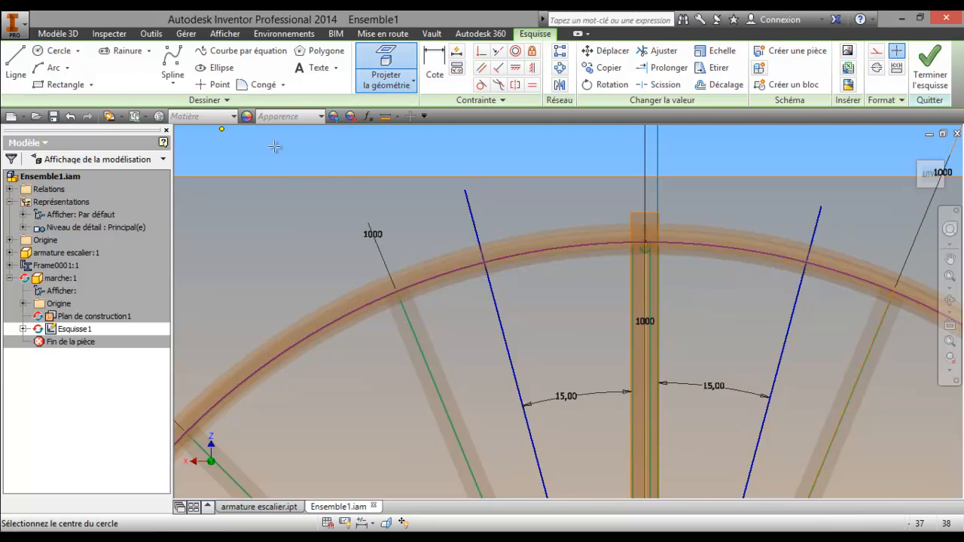
scroll(542, 392, "down", 5)
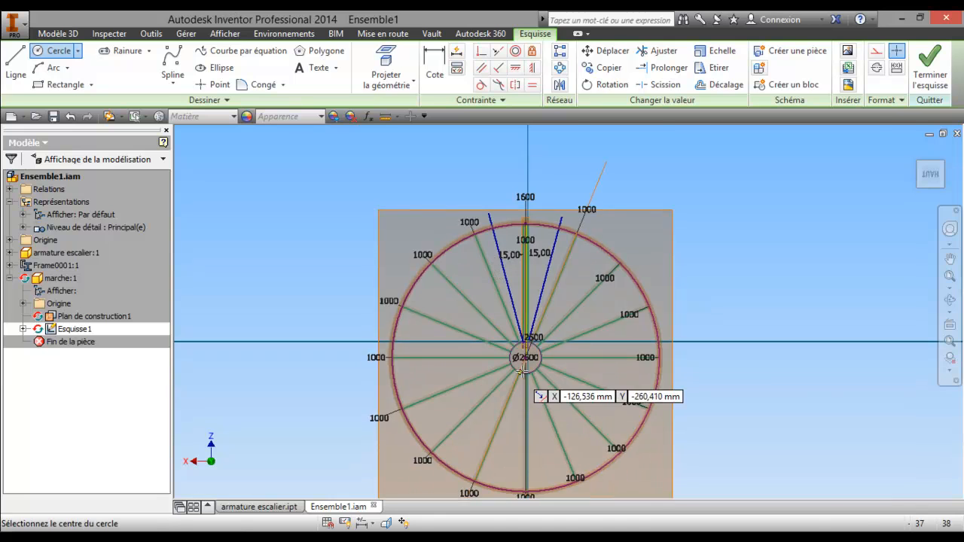
scroll(520, 395, "up", 4)
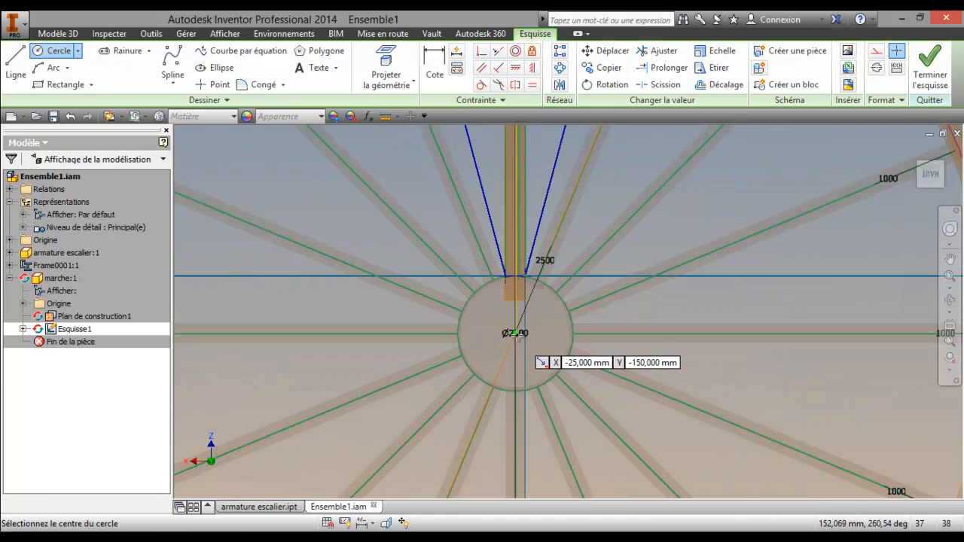
left_click(515, 336)
scroll(497, 271, "down", 2)
middle_click_drag(493, 268, 498, 451)
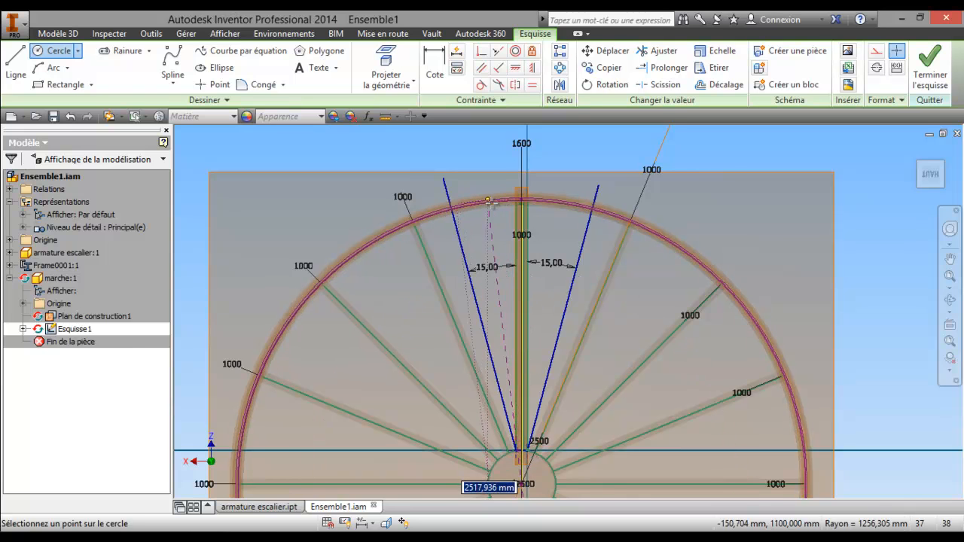
scroll(502, 201, "up", 3)
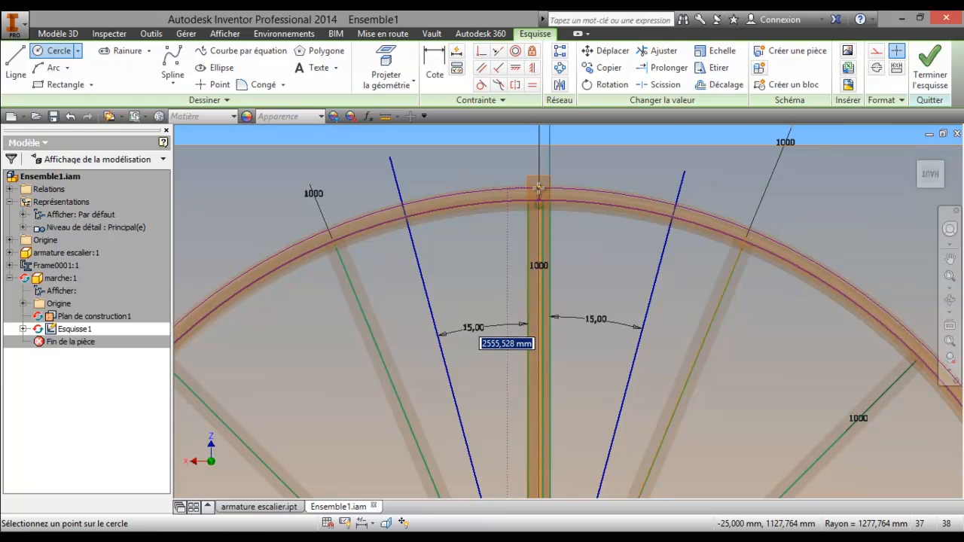
left_click(538, 189)
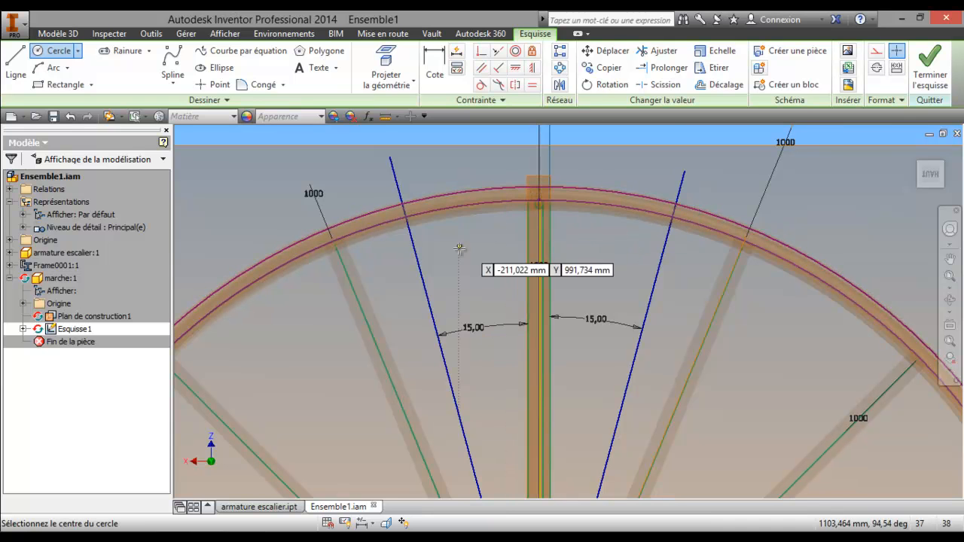
Trim the two slanted lines at the large circle and reduce that circle to the arc between them
left_click(658, 51)
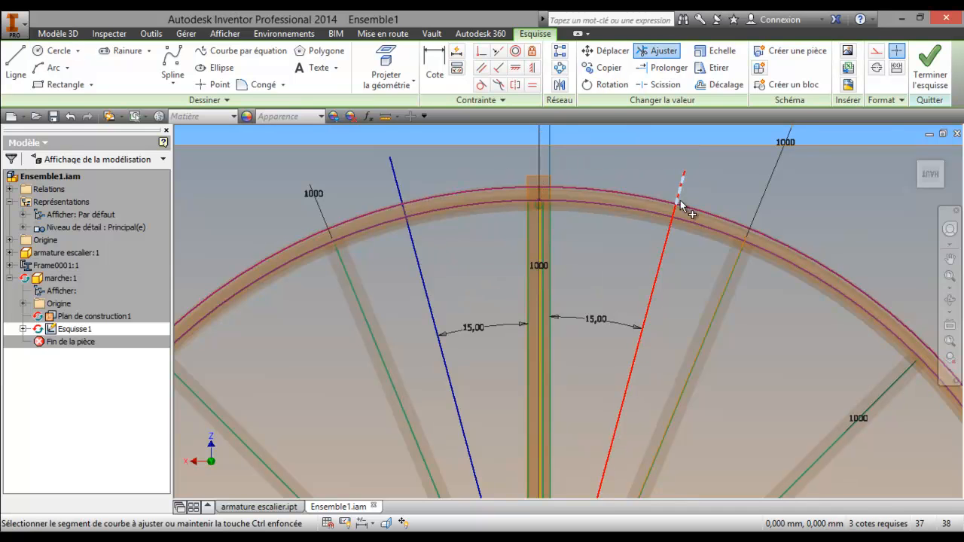
left_click(678, 195)
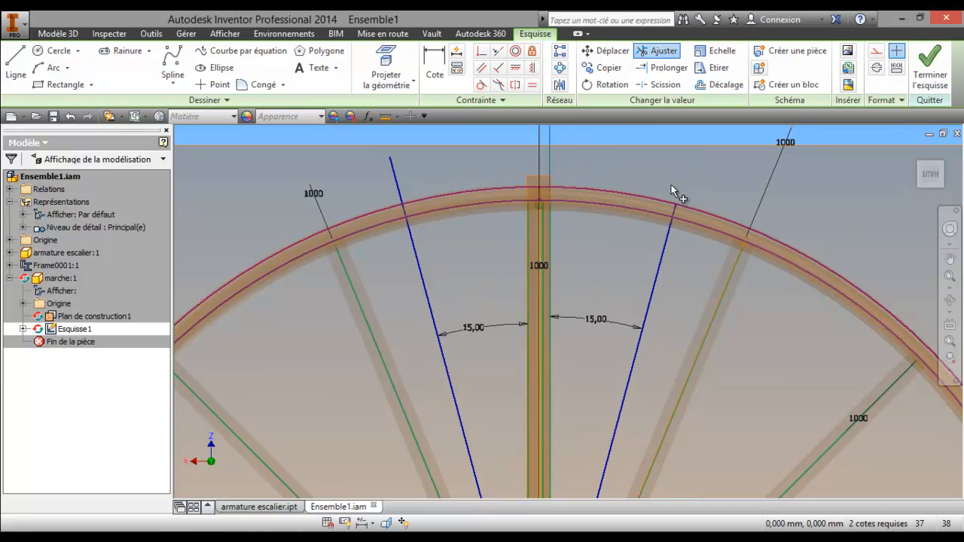
left_click(393, 183)
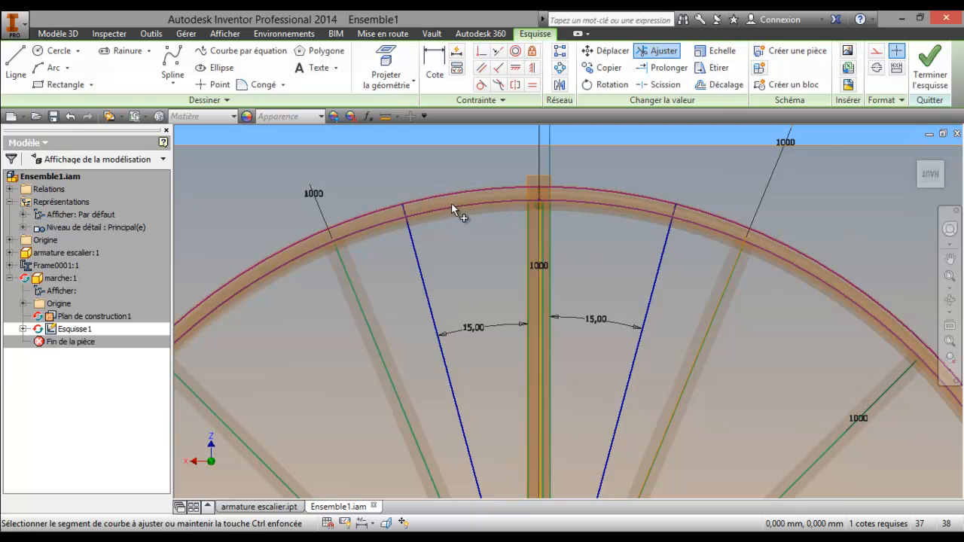
left_click(382, 208)
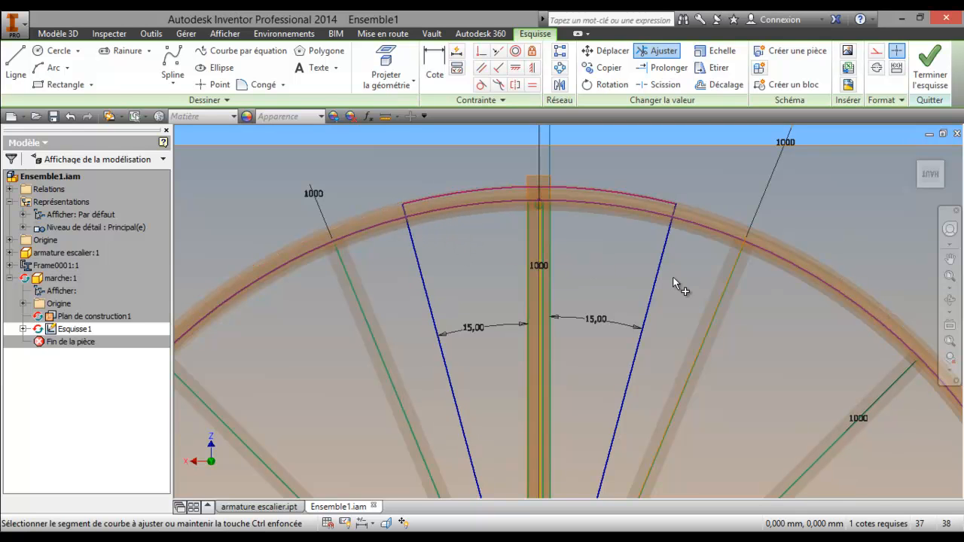
Draw a small circle over the round post outline at the support's outer end and finish the sketch
scroll(683, 322, "down", 3)
scroll(577, 276, "up", 3)
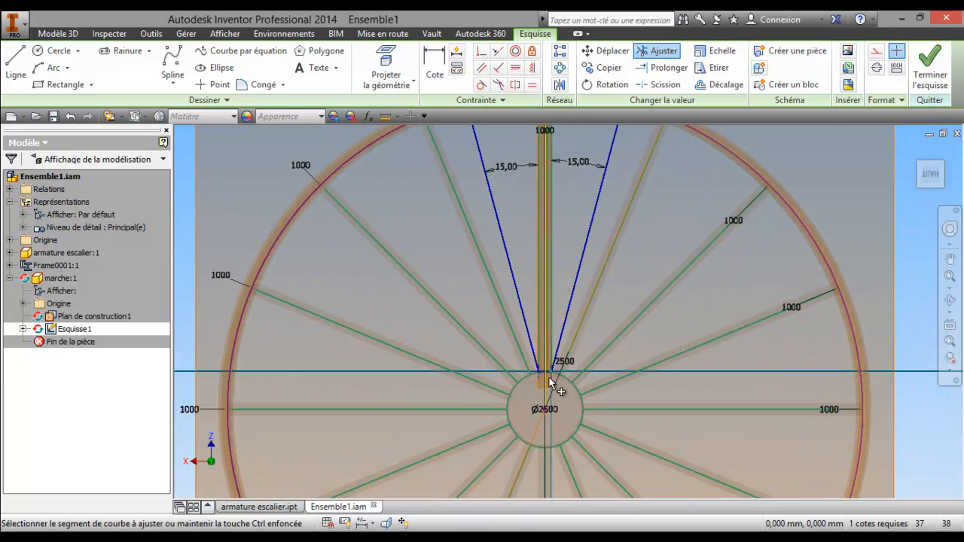
scroll(555, 383, "up", 2)
scroll(551, 333, "down", 3)
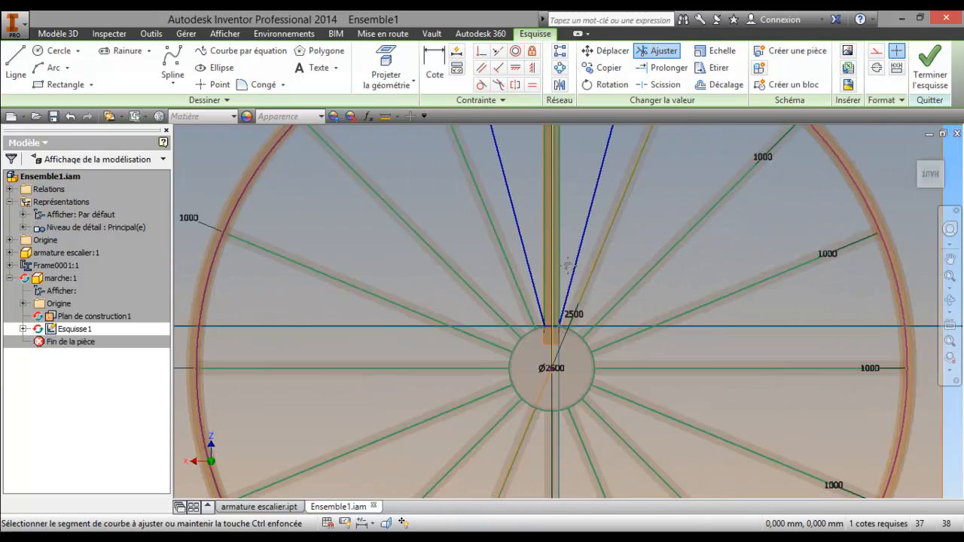
scroll(574, 274, "up", 2)
scroll(515, 168, "up", 2)
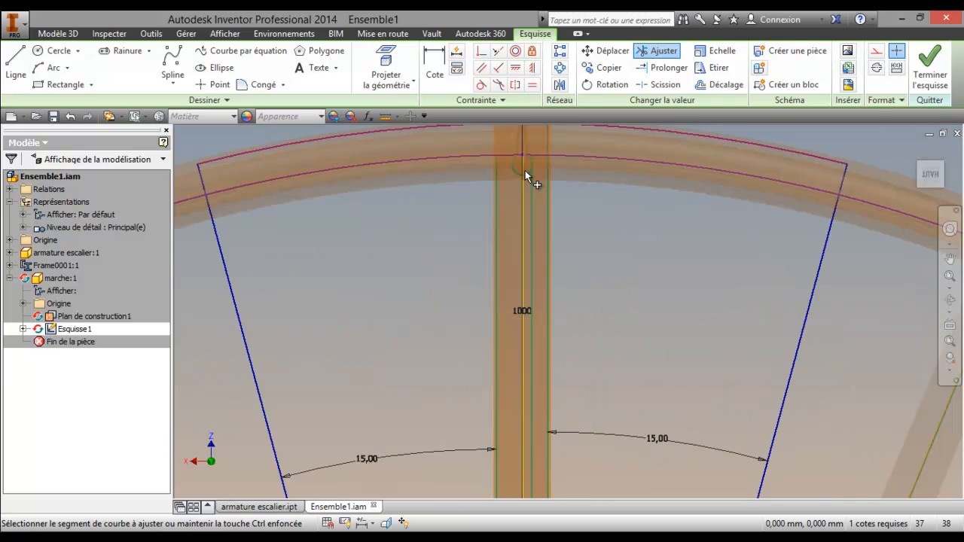
left_click(58, 50)
scroll(491, 181, "up", 2)
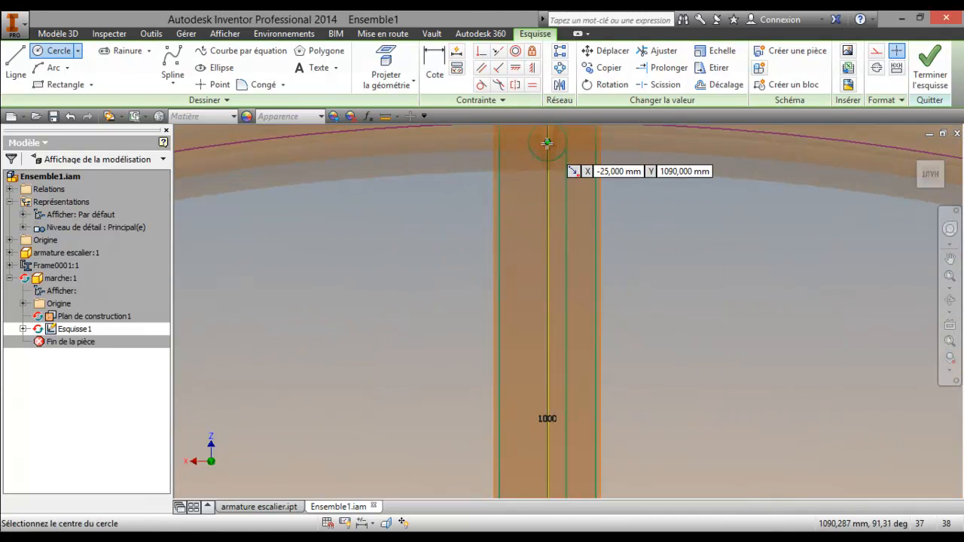
left_click(543, 143)
left_click(551, 161)
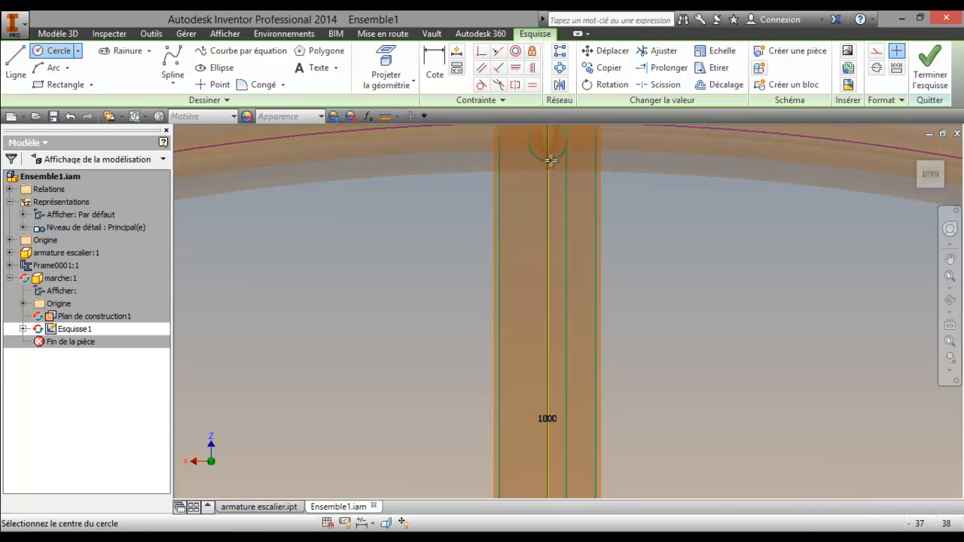
scroll(641, 211, "down", 3)
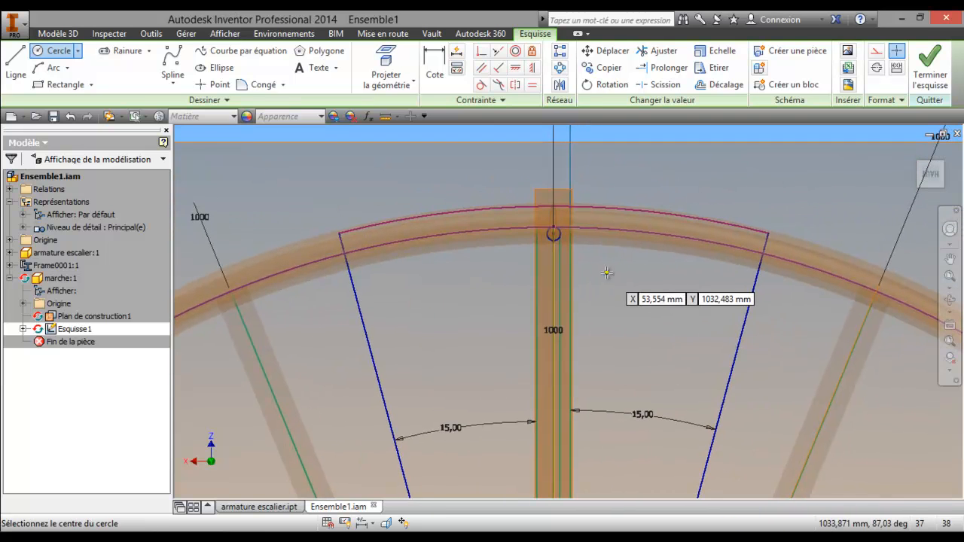
left_click(931, 79)
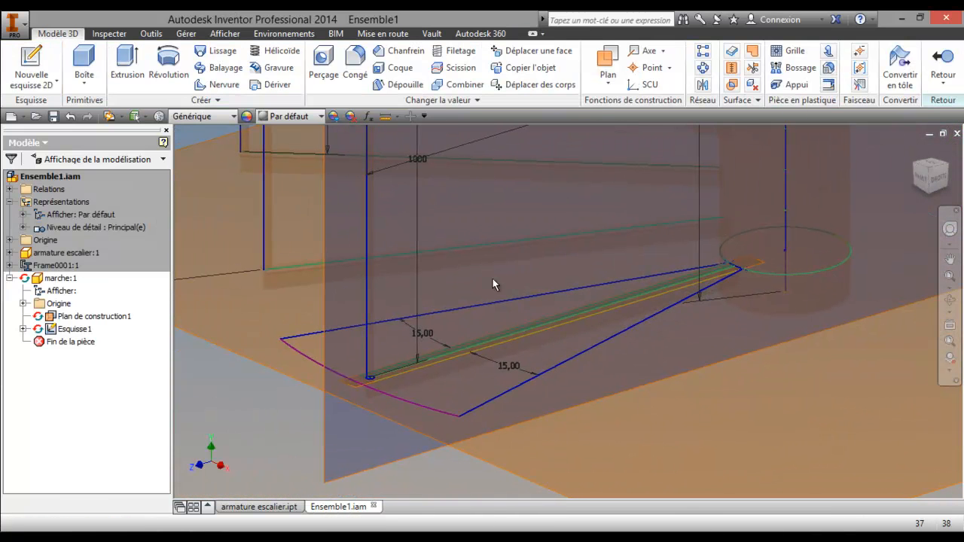
Extrude the wedge-shaped tread profile 20 mm, leaving out the small post circle
left_click(127, 66)
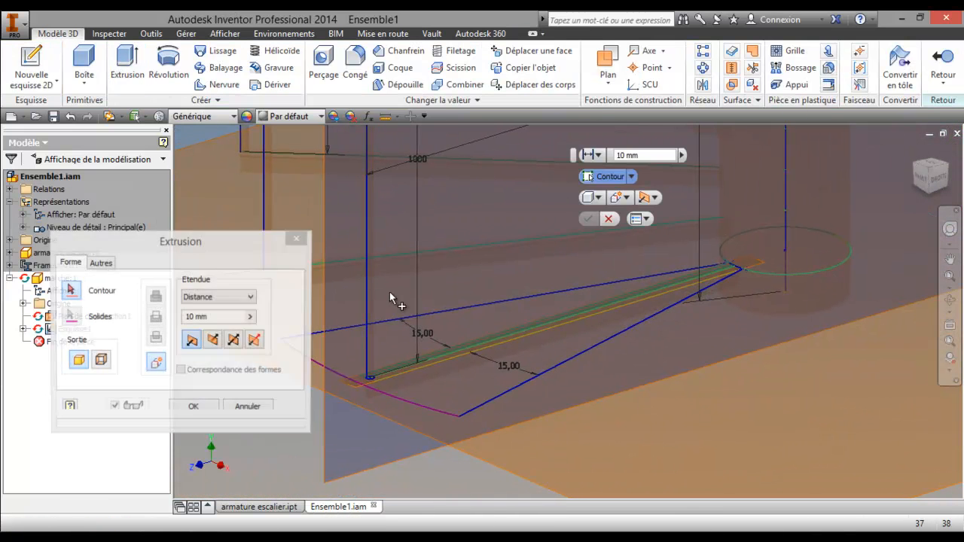
left_click(473, 379)
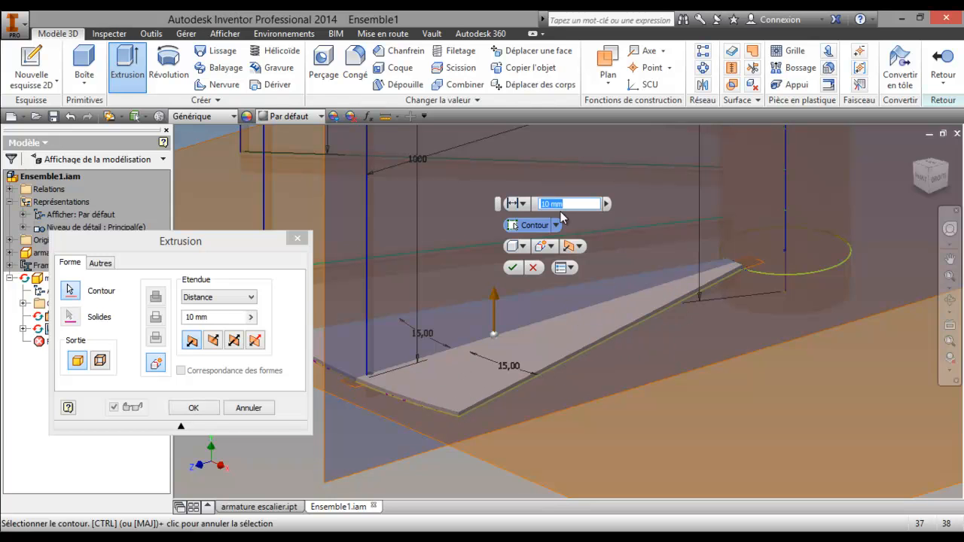
left_click_drag(565, 204, 546, 216)
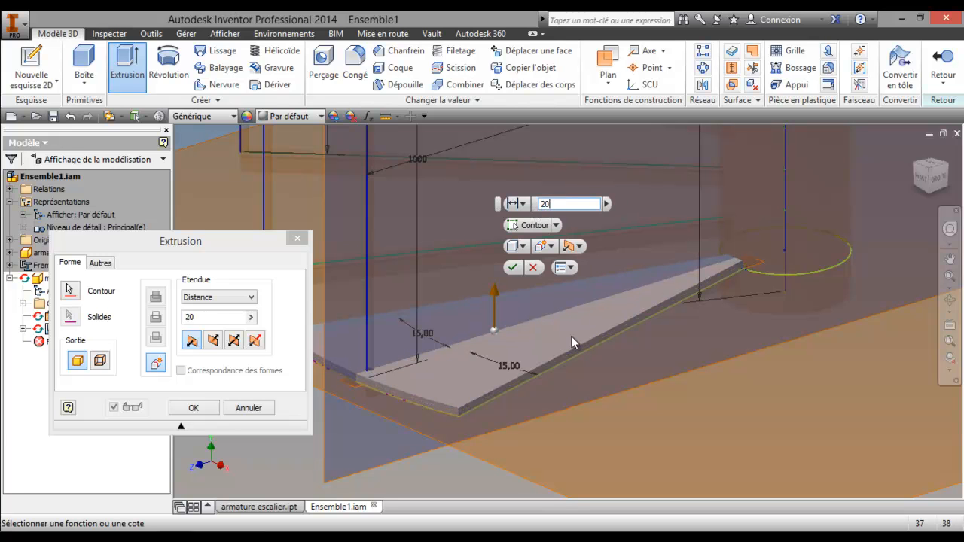
scroll(417, 400, "up", 3)
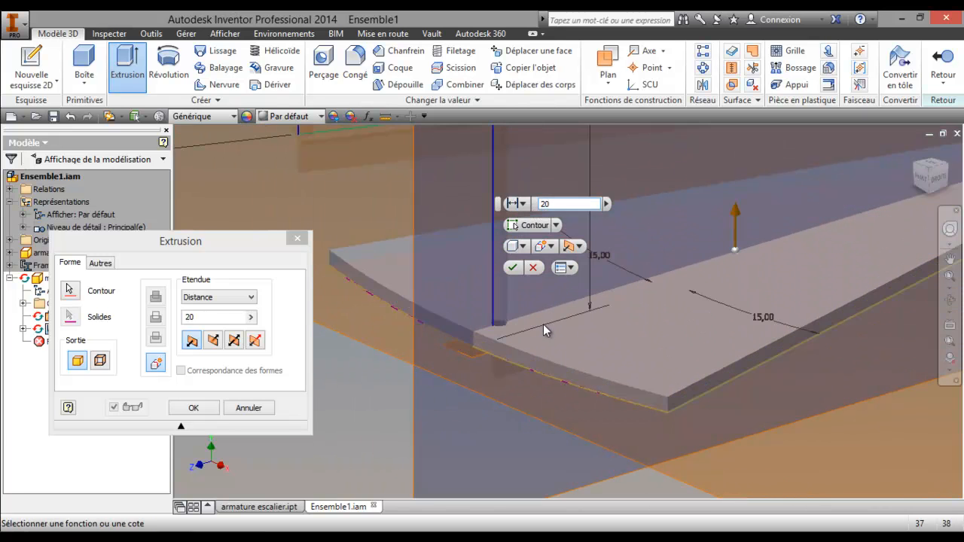
scroll(543, 324, "down", 3)
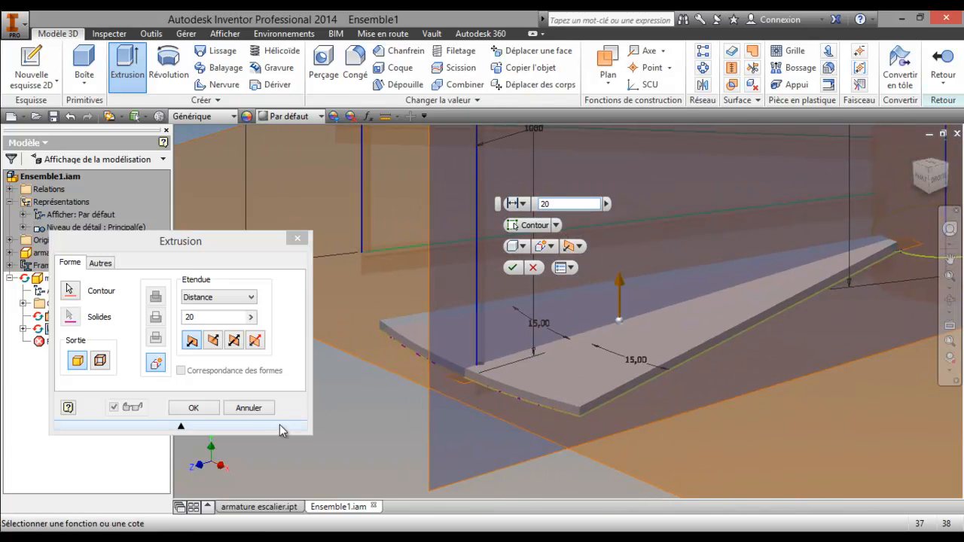
left_click(193, 407)
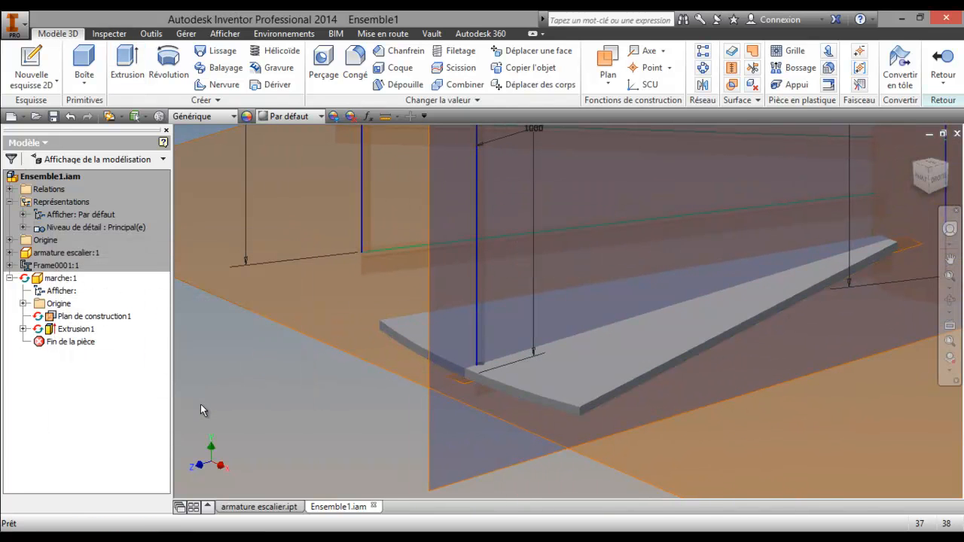
Finish editing the tread in place, return to the Ensemble1.iam assembly and open the marche part in its own window
double_click(52, 178)
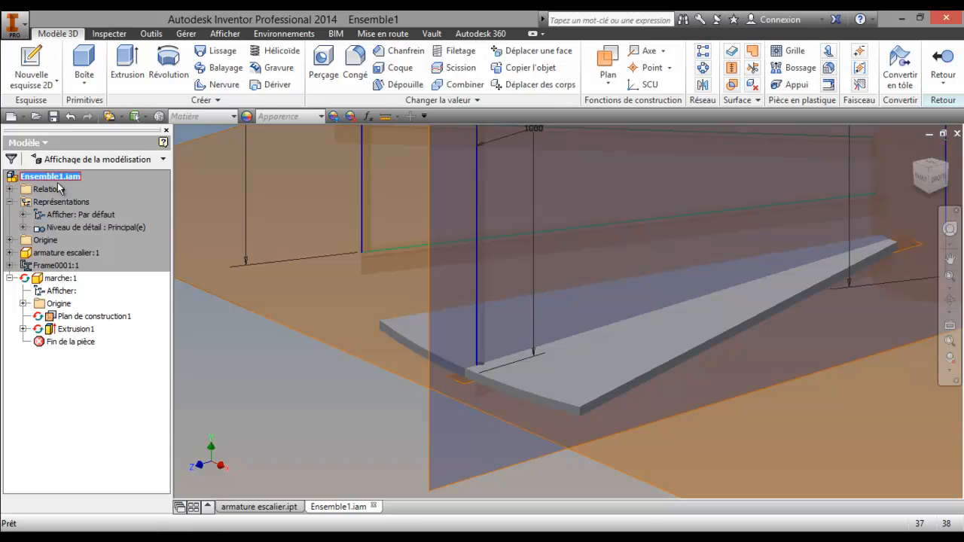
scroll(347, 376, "down", 10)
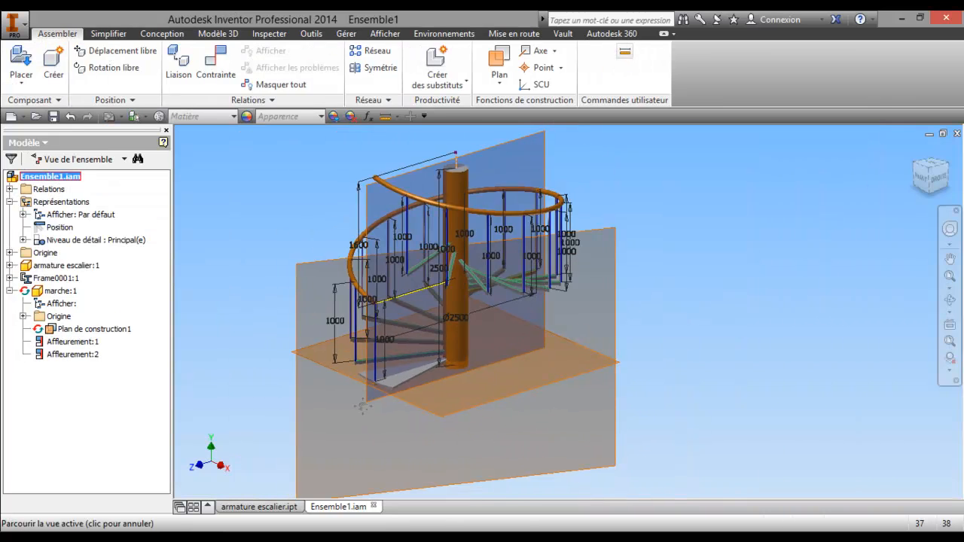
middle_click_drag(362, 407, 449, 397)
scroll(449, 395, "up", 5)
scroll(561, 348, "up", 5)
scroll(554, 346, "down", 4)
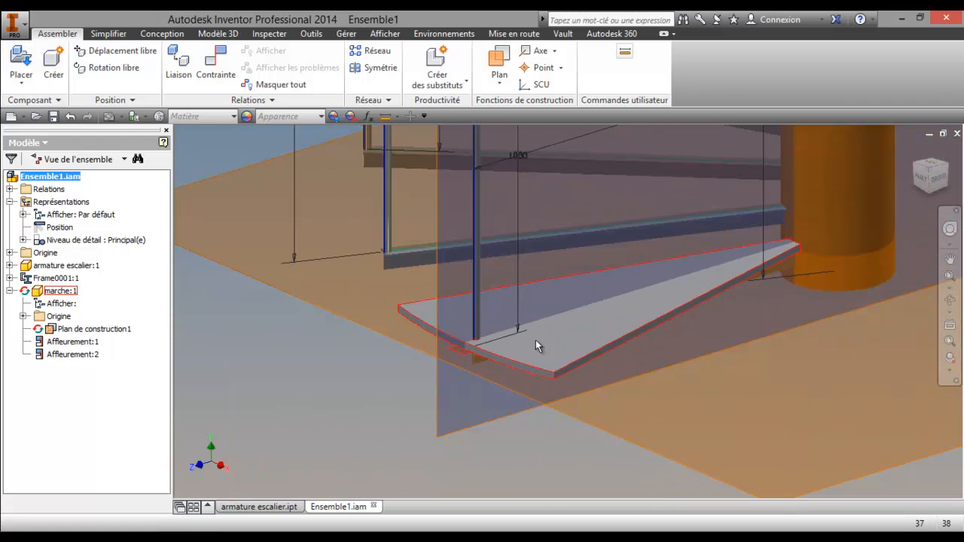
right_click(63, 293)
left_click(130, 153)
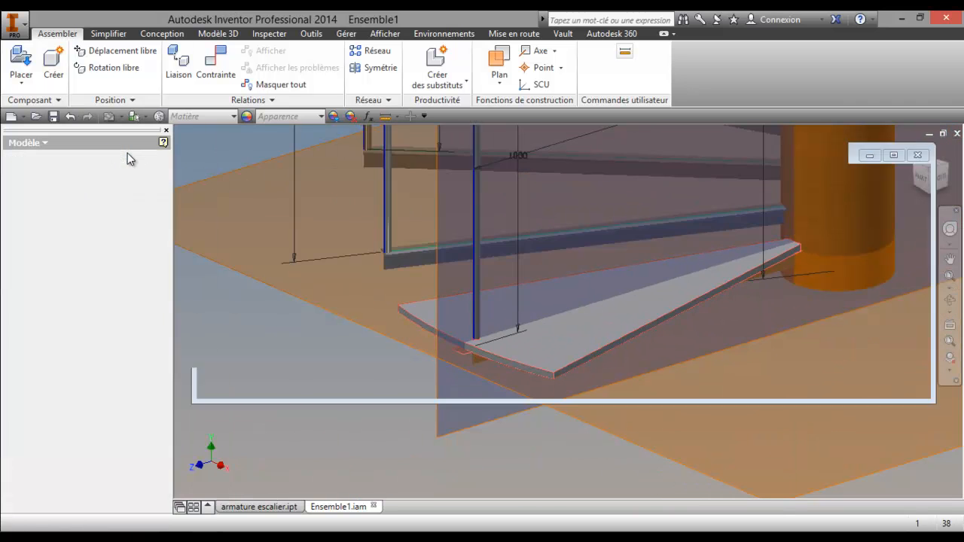
Start a constant fillet on one vertical corner edge at the tread's wide end with a 200 mm radius
key("Home")
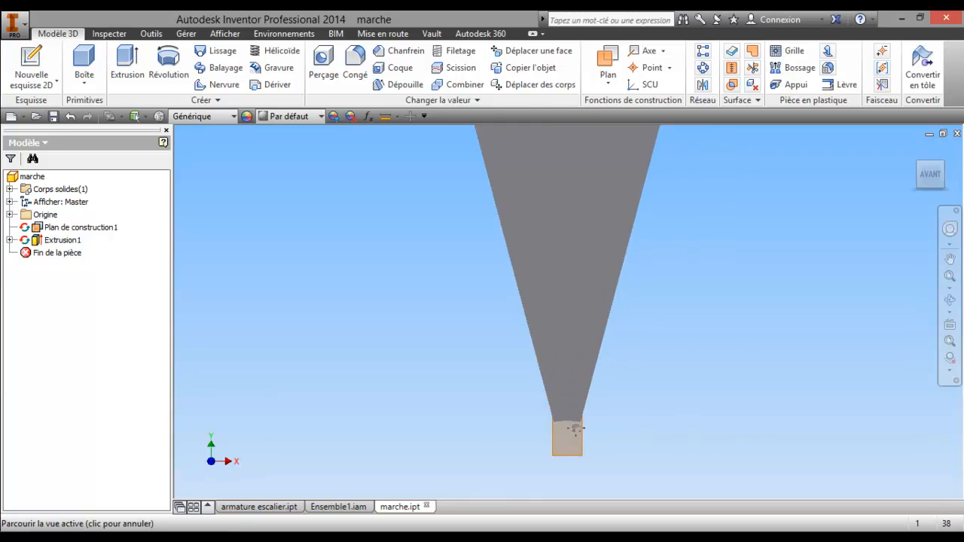
key("F4")
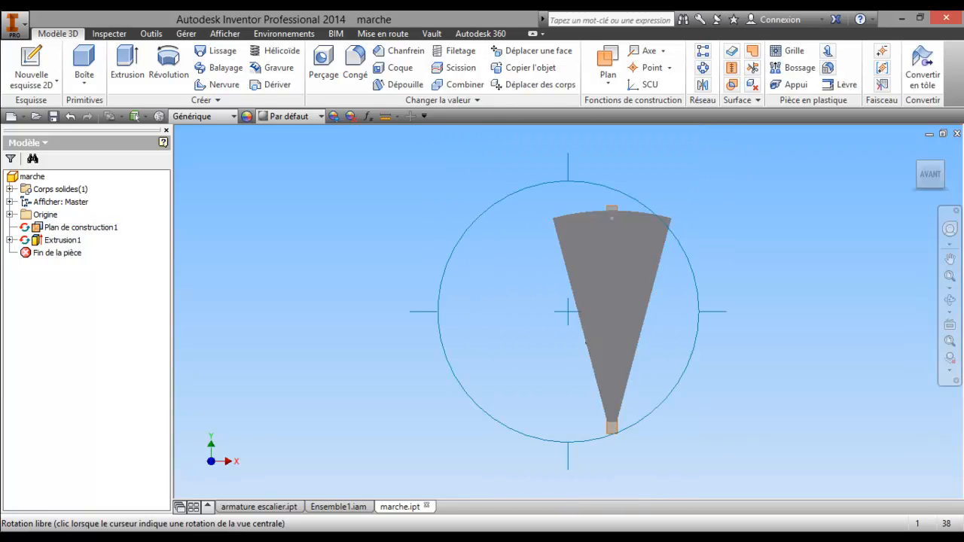
left_click_drag(566, 309, 630, 381)
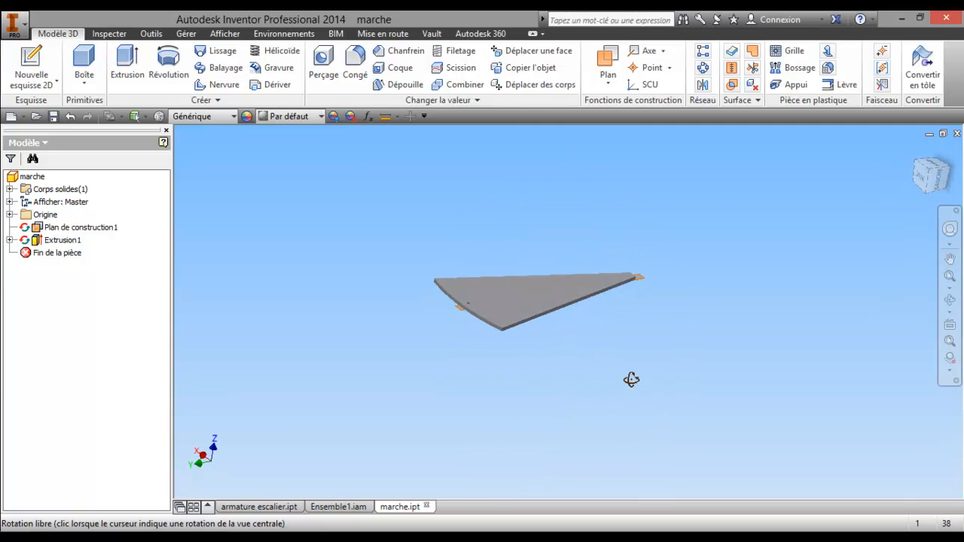
left_click_drag(536, 336, 540, 299)
scroll(538, 297, "down", 4)
middle_click_drag(478, 268, 382, 193)
scroll(547, 381, "up", 4)
right_click(522, 361)
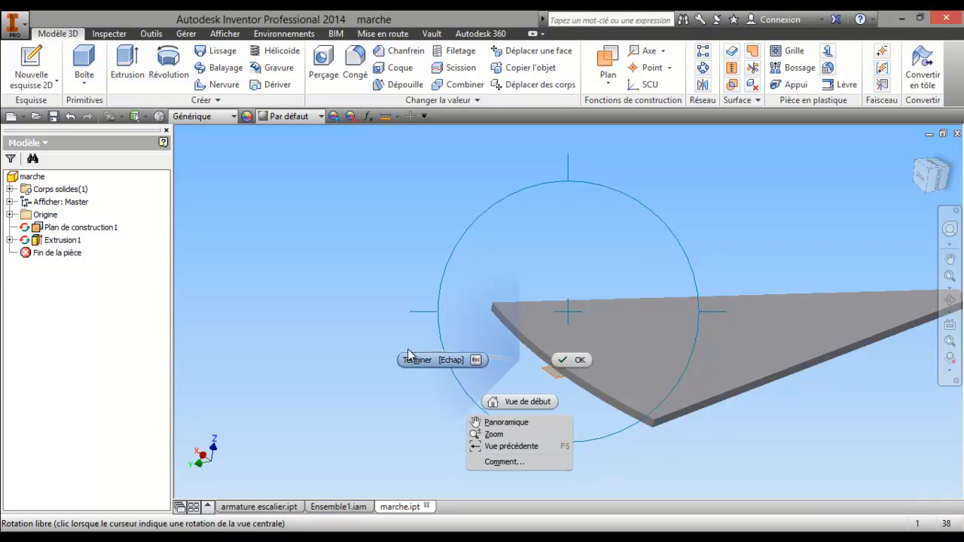
left_click(413, 357)
left_click(356, 68)
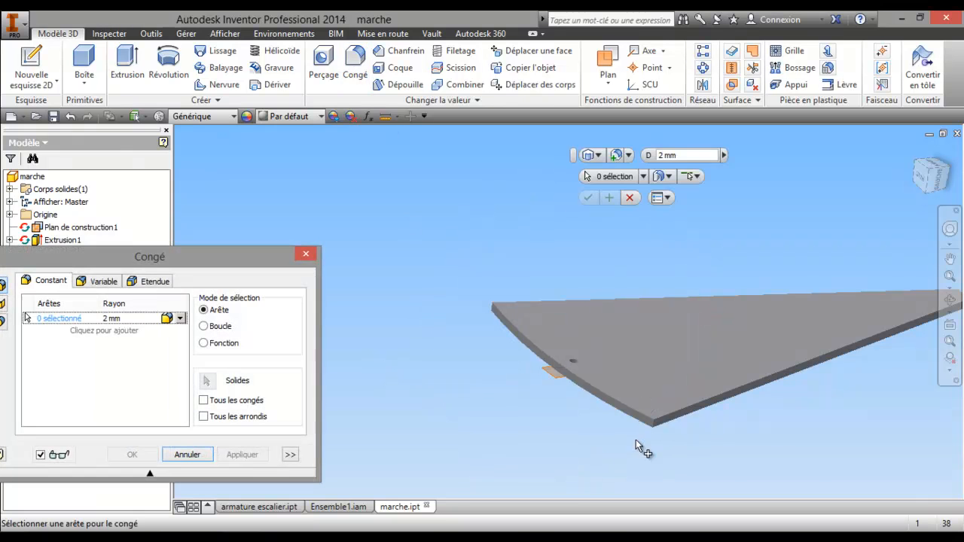
scroll(647, 419, "down", 4)
left_click(682, 371)
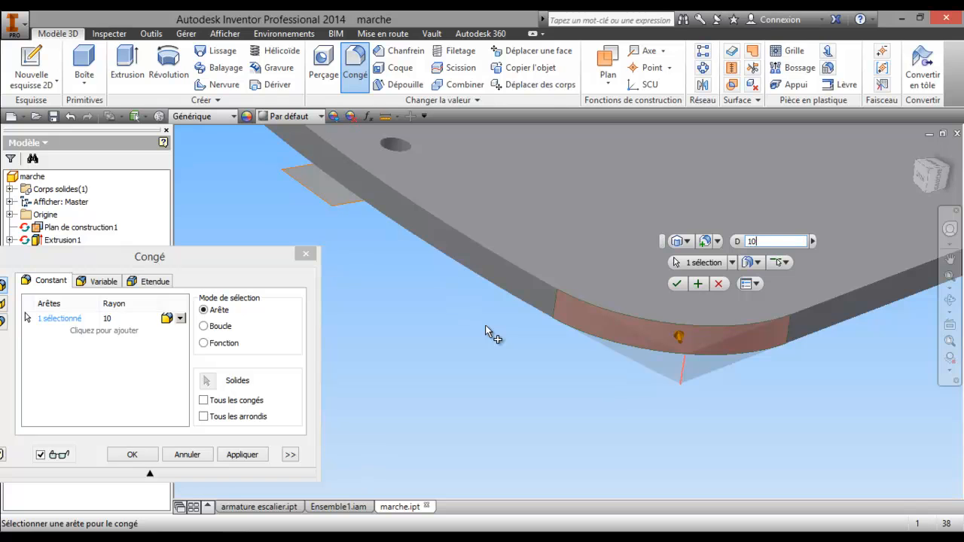
type("00")
scroll(488, 332, "down", 4)
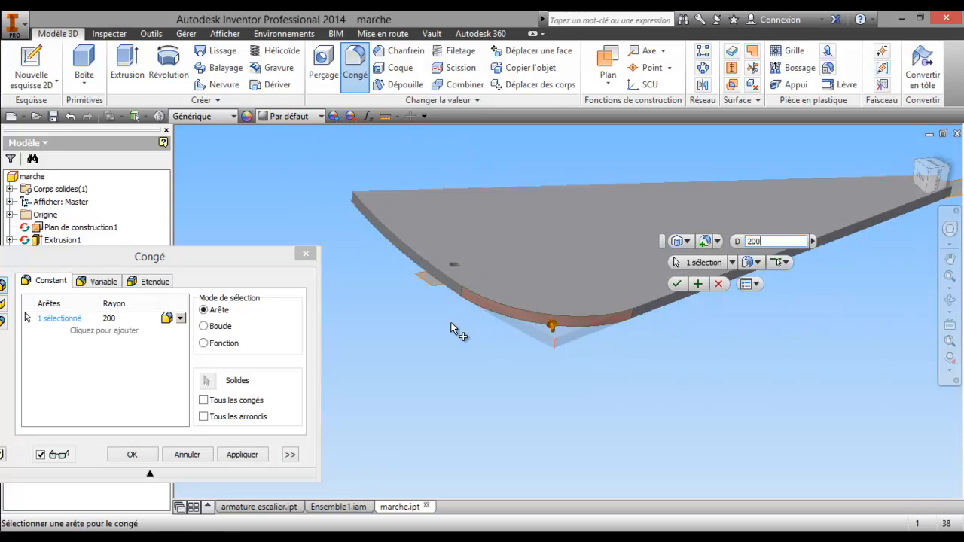
Add the other vertical corner edge at the tread's wide end to the 200 mm fillet and apply it
scroll(343, 190, "up", 3)
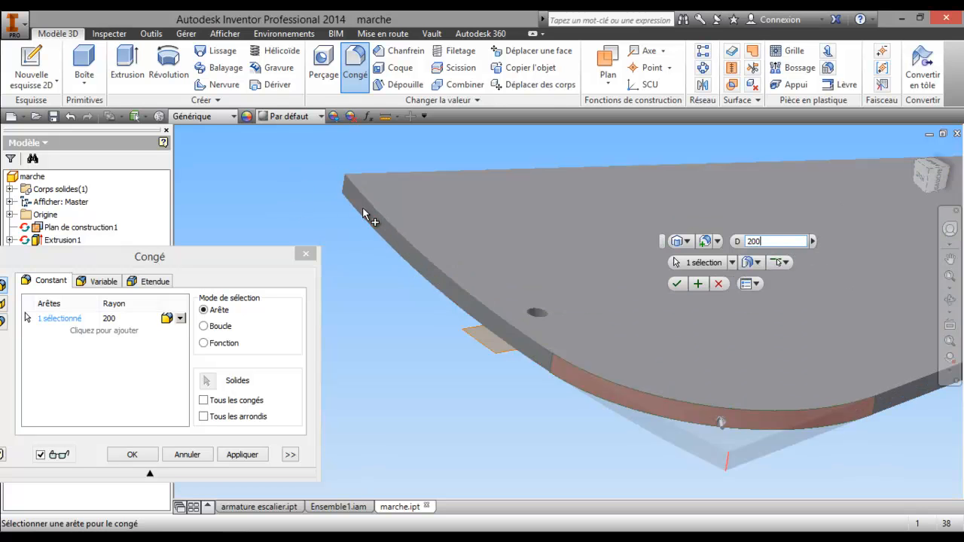
left_click(343, 188)
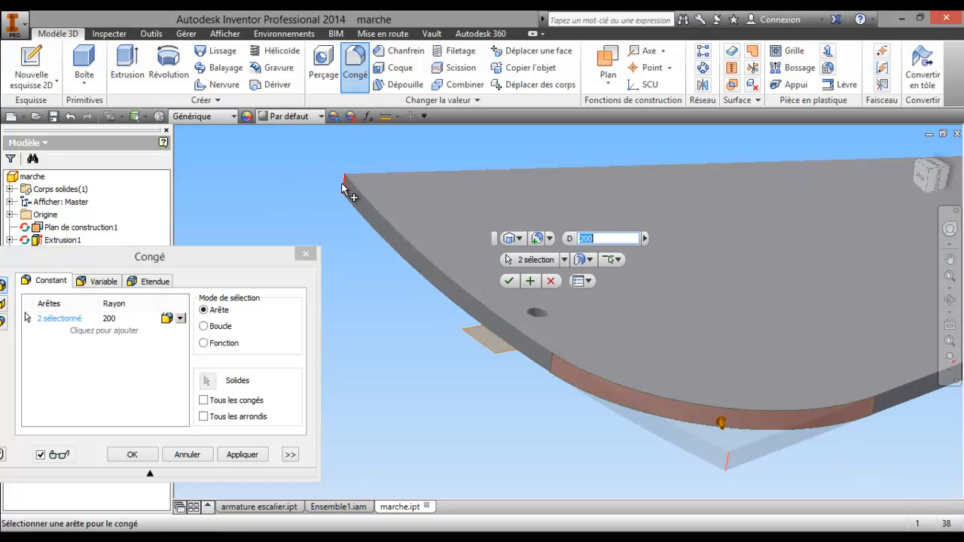
scroll(376, 279, "down", 5)
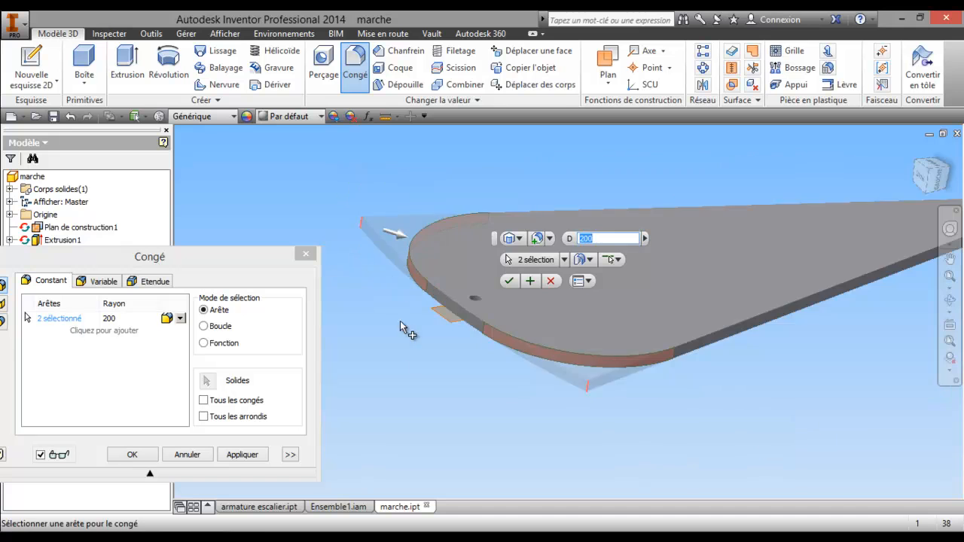
middle_click_drag(413, 359, 409, 338)
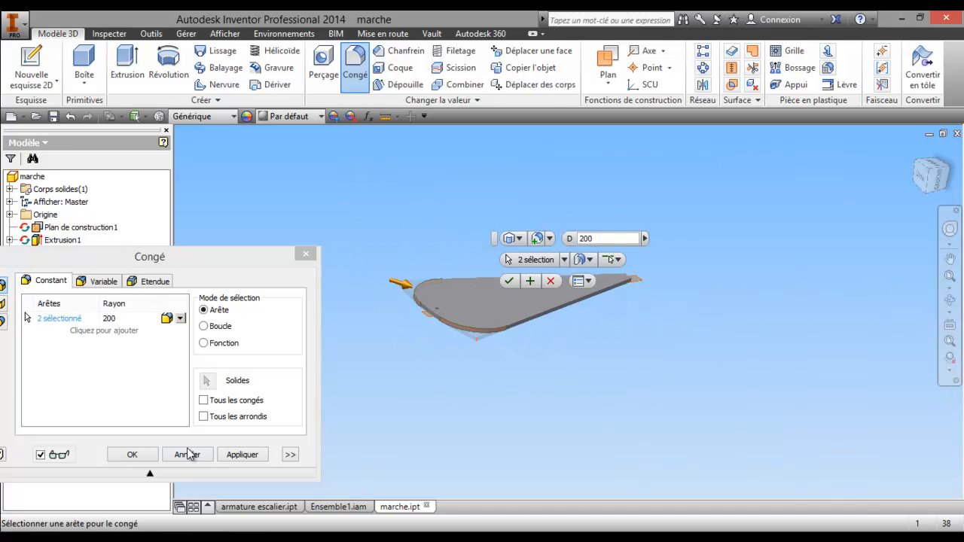
left_click(142, 453)
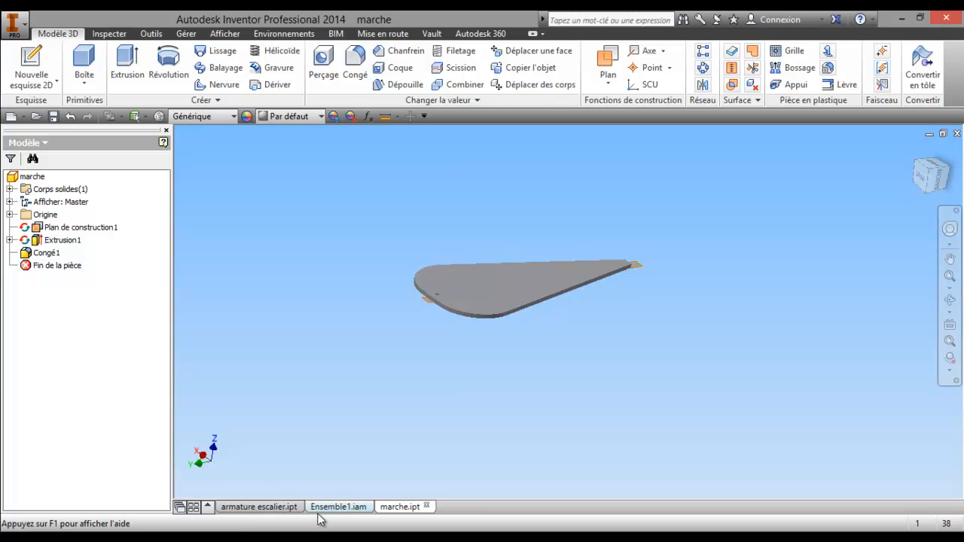
Return to the Ensemble1.iam assembly and hide all construction features, 2D sketches and 3D sketches
left_click(340, 504)
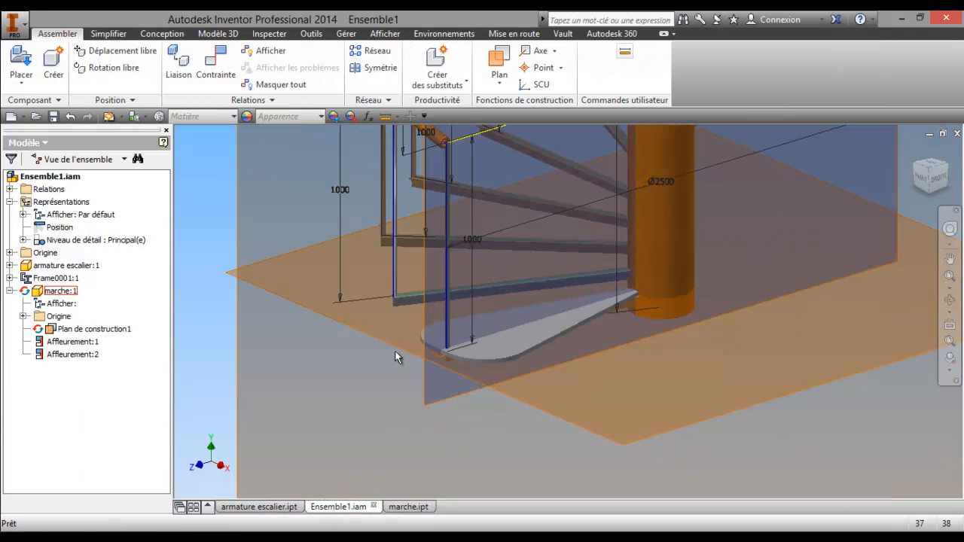
key("F4")
left_click_drag(541, 305, 525, 249)
key("F6")
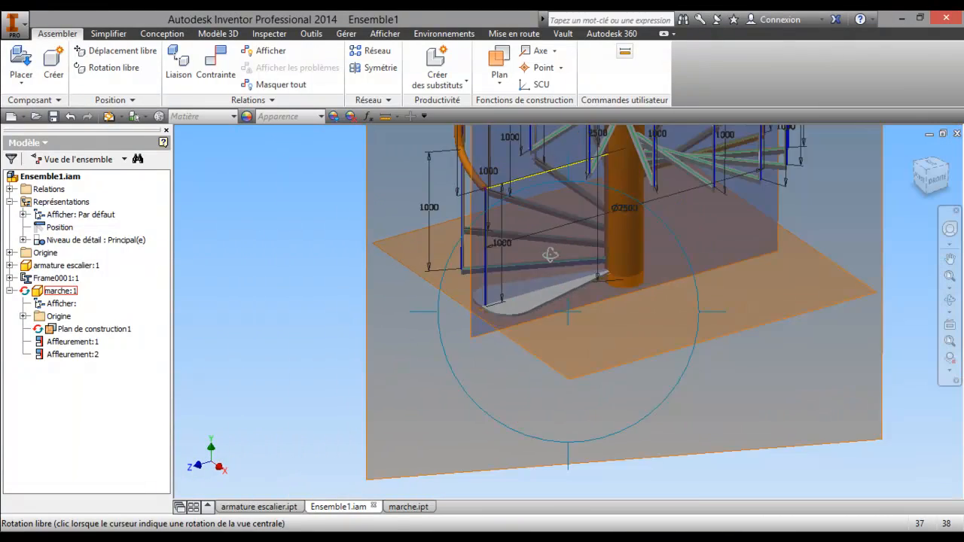
right_click(514, 343)
left_click(450, 335)
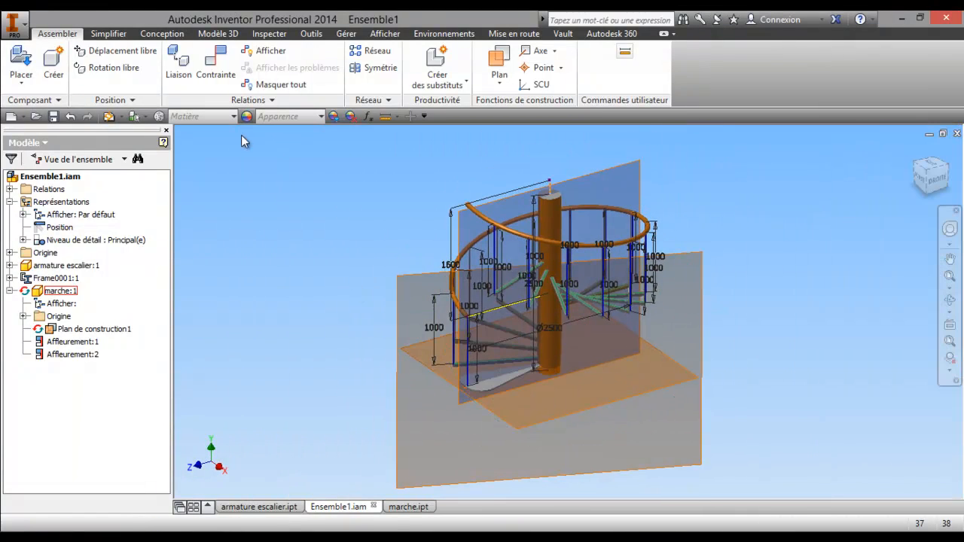
left_click(385, 34)
left_click(25, 75)
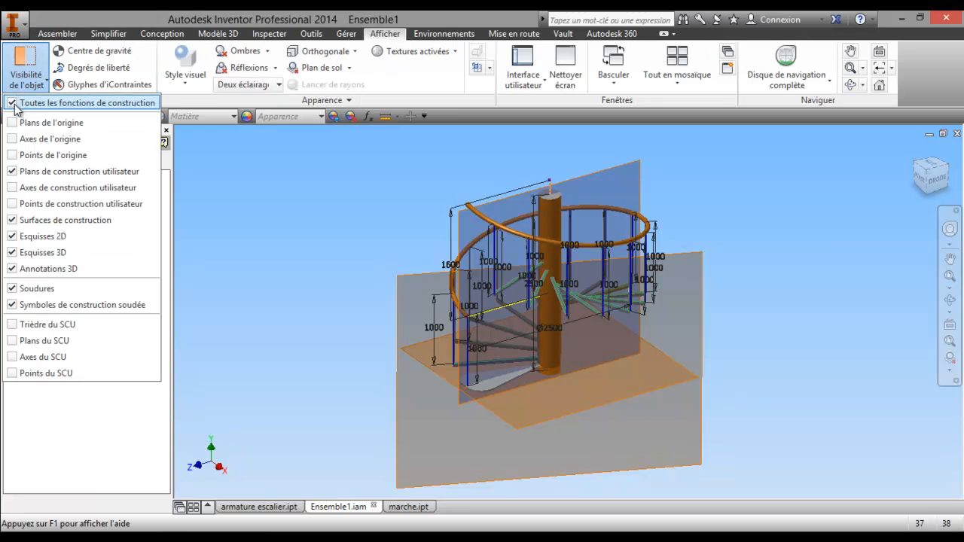
left_click(14, 105)
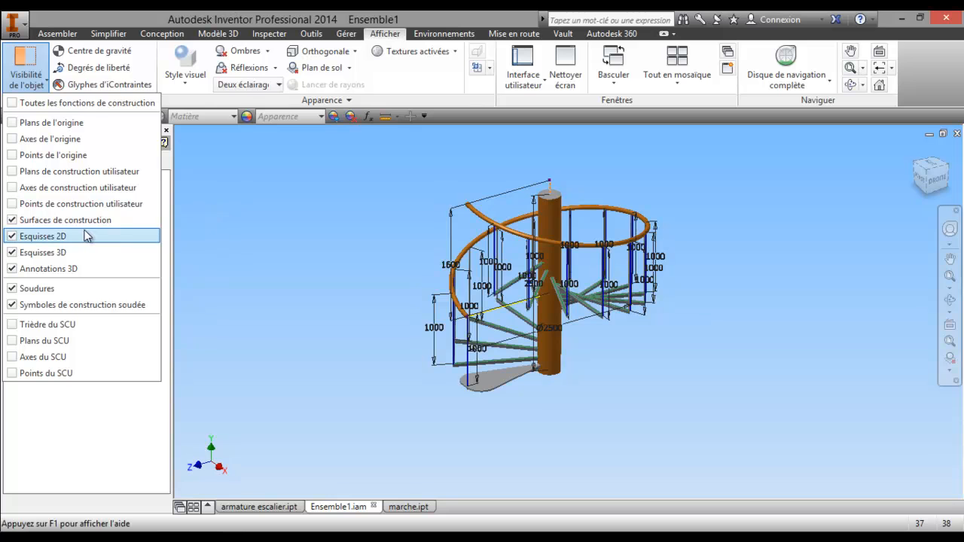
left_click(13, 237)
left_click(12, 253)
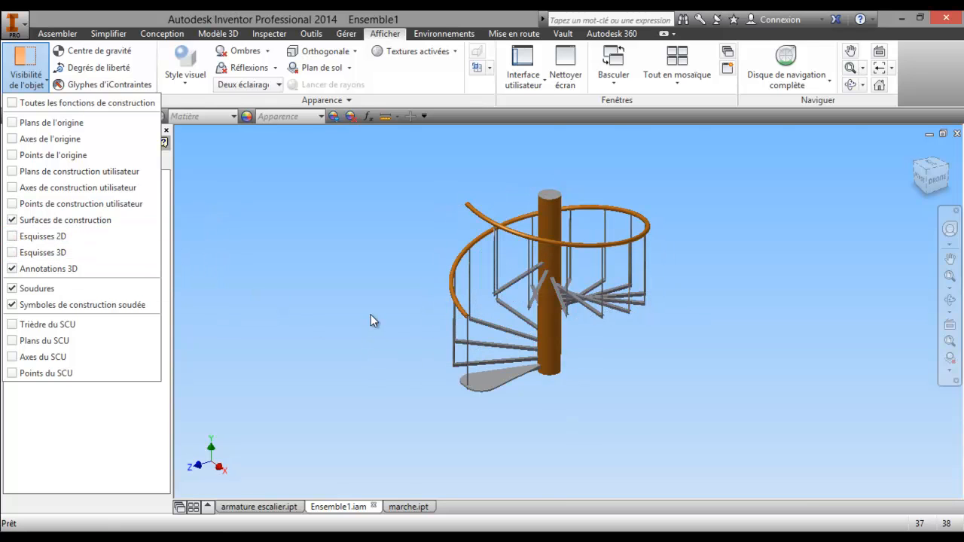
Examine the handrail's lower end, the posts, the supports and the rounded tread on the staircase without sketches
scroll(404, 314, "up", 5)
scroll(475, 309, "down", 2)
scroll(513, 306, "up", 4)
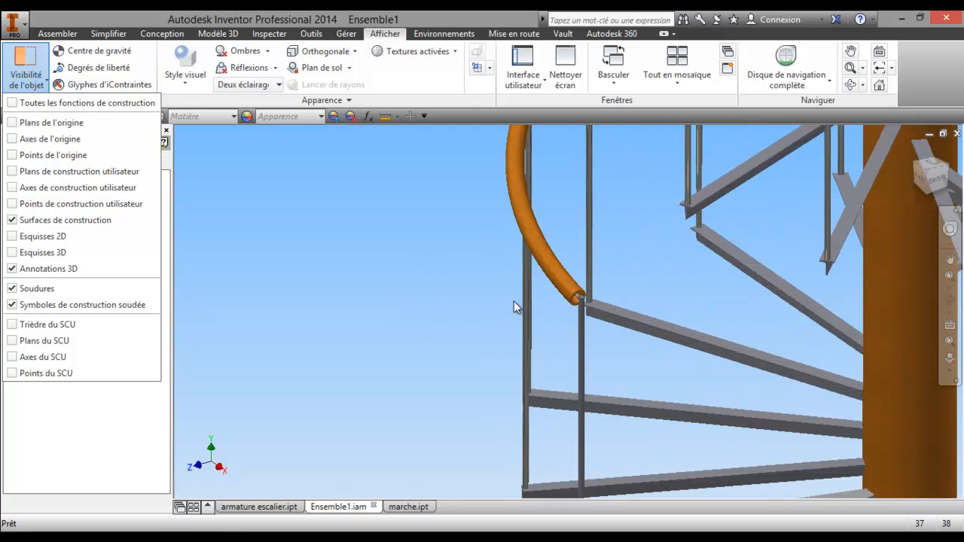
scroll(515, 302, "up", 2)
scroll(461, 301, "down", 2)
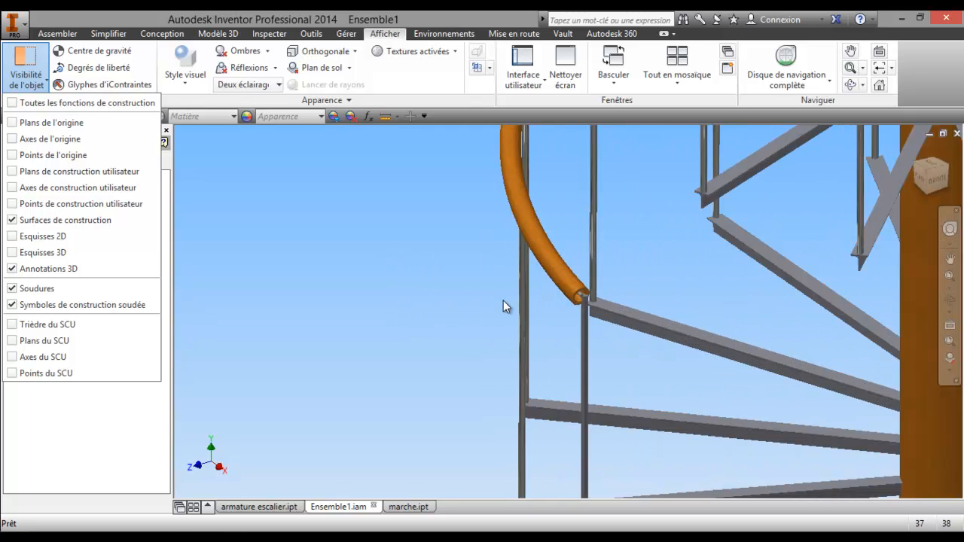
scroll(565, 313, "down", 4)
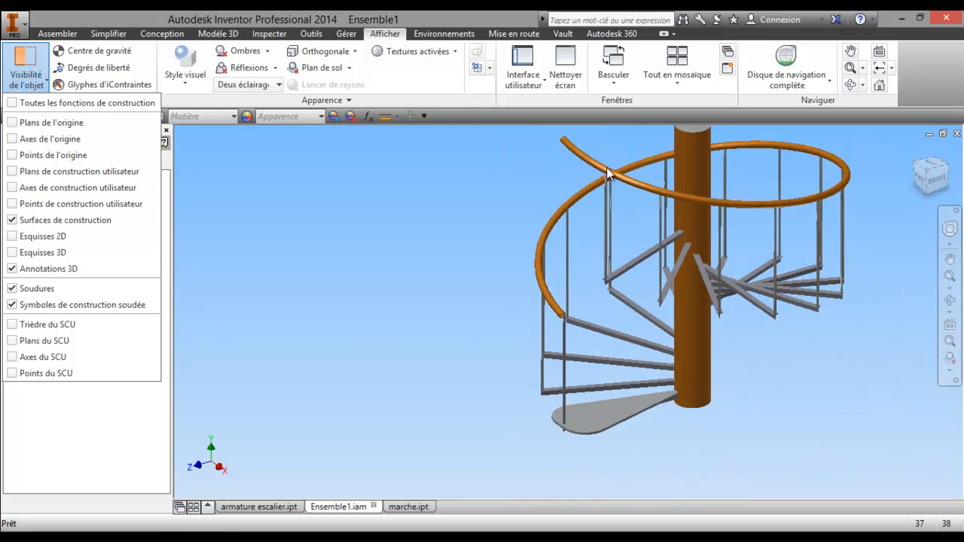
scroll(581, 369, "up", 2)
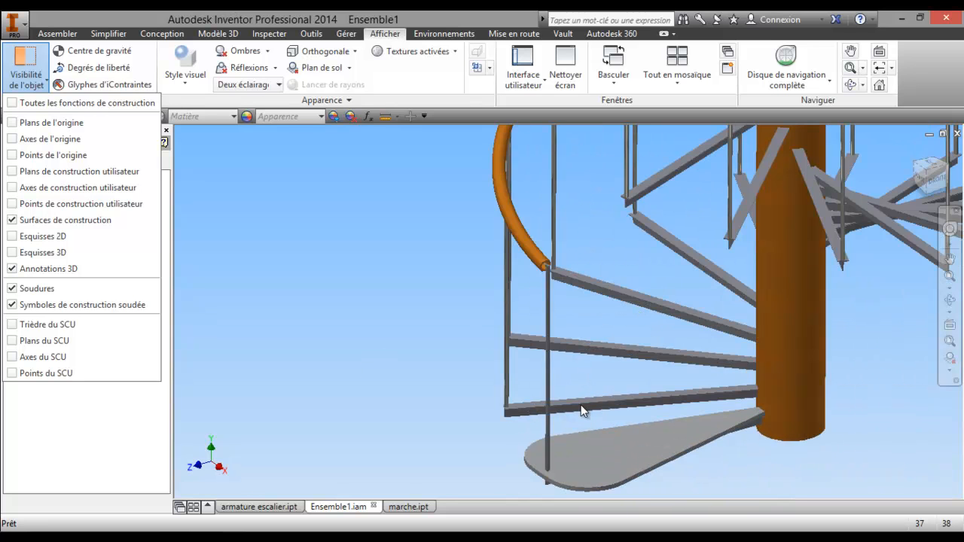
left_click(285, 331)
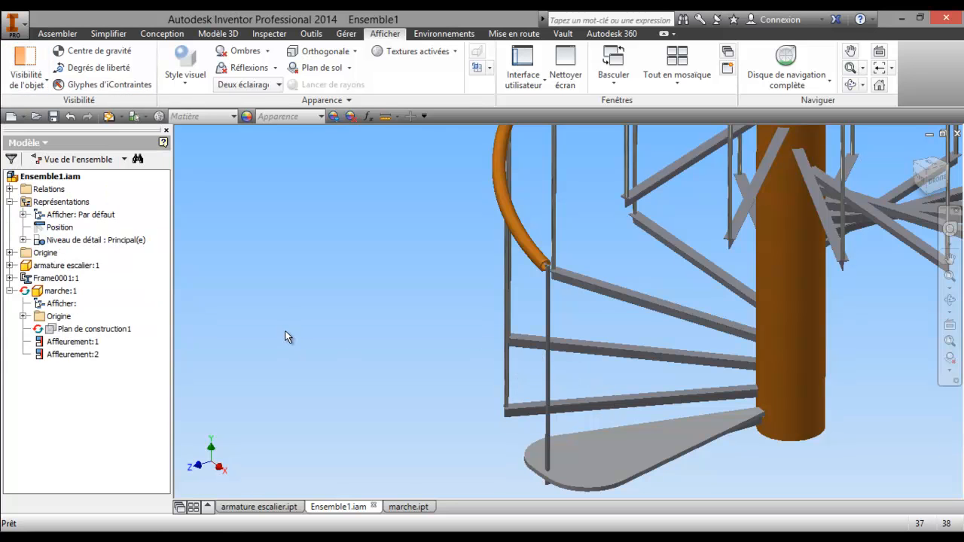
Copy the rounded marche tread and paste one copy into empty space beside the staircase
middle_click_drag(659, 443, 523, 362)
scroll(490, 367, "up", 4)
scroll(467, 376, "down", 3)
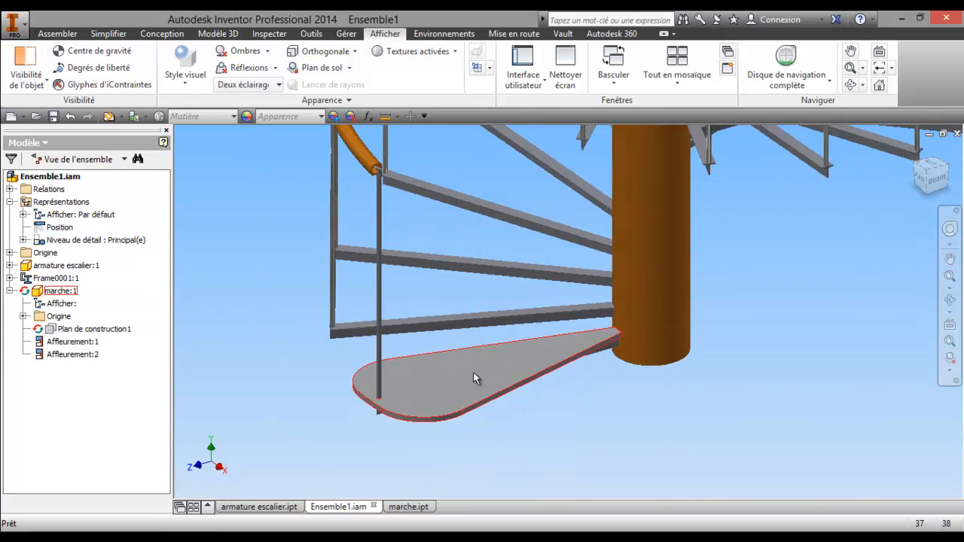
right_click(67, 292)
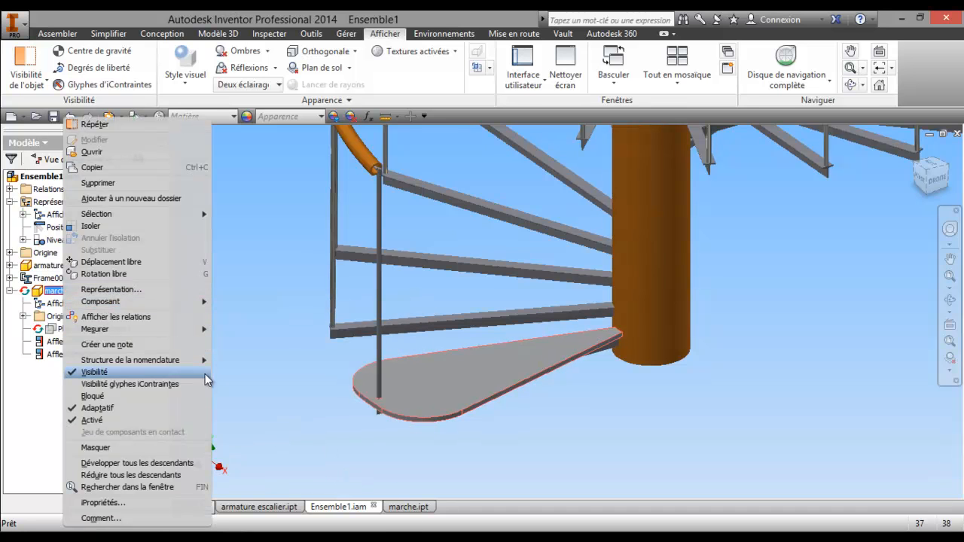
left_click(99, 170)
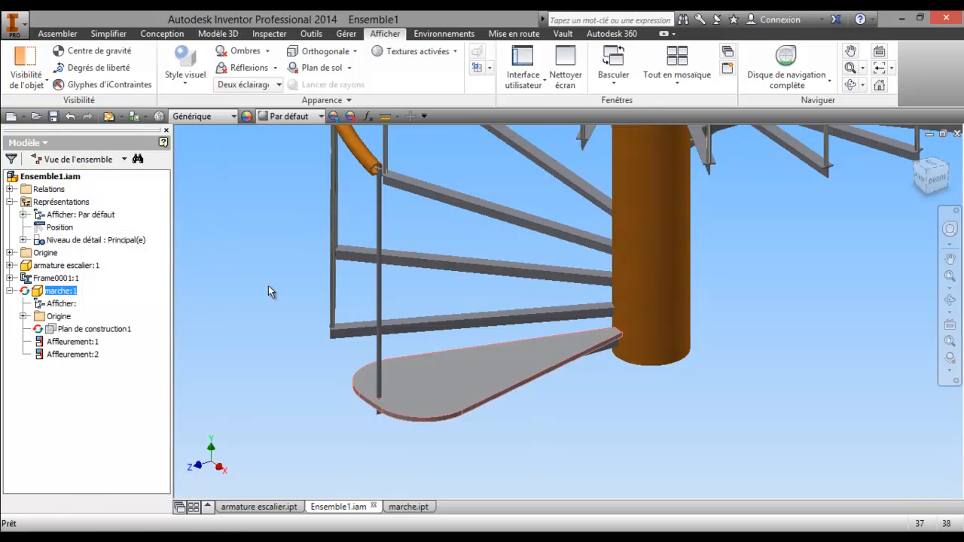
scroll(274, 290, "down", 3)
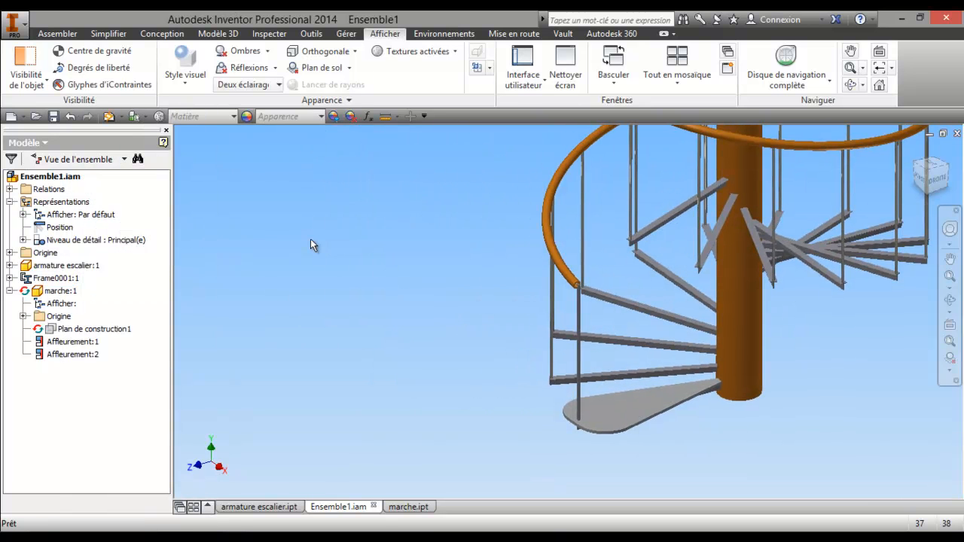
right_click(310, 243)
left_click(294, 246)
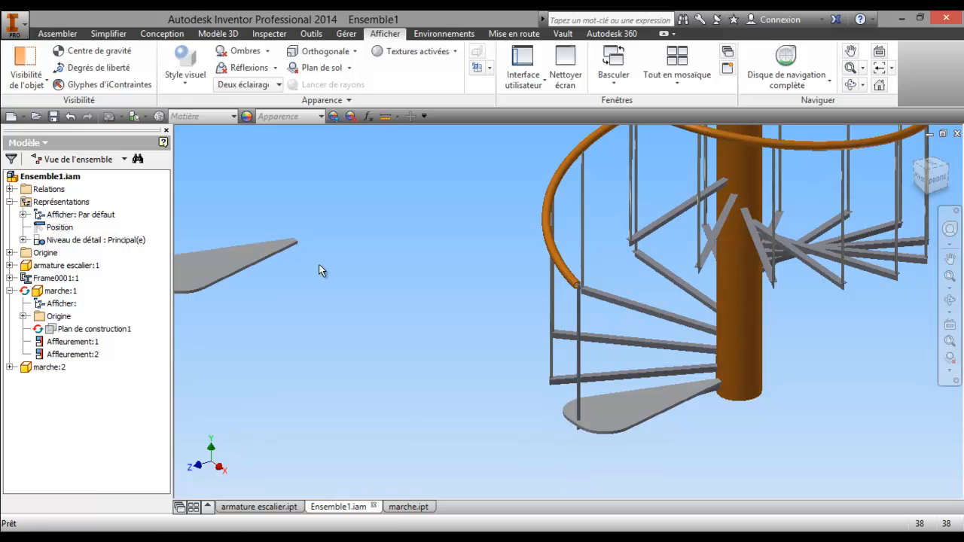
Paste four more copies of the marche tread next to the first pasted copy
right_click(319, 269)
left_click(308, 248)
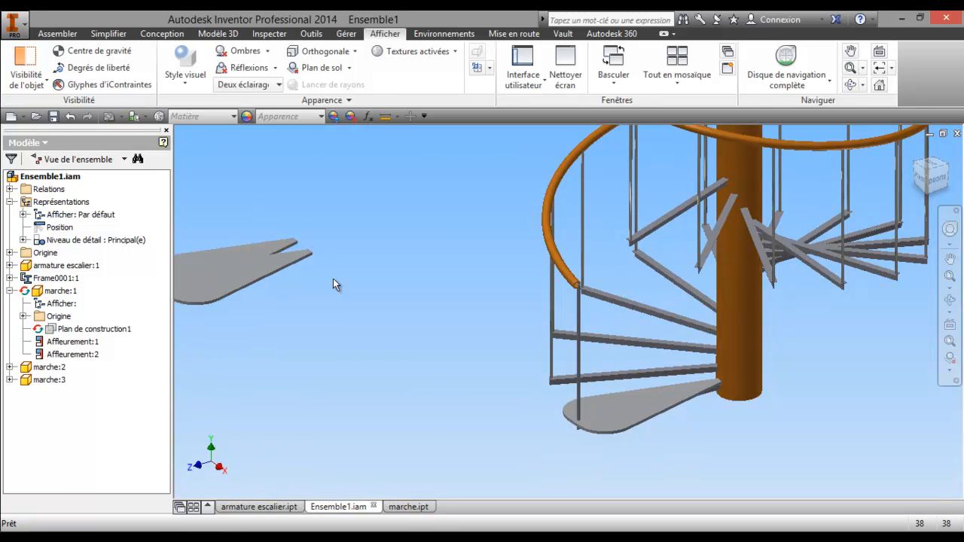
right_click(347, 301)
left_click(315, 249)
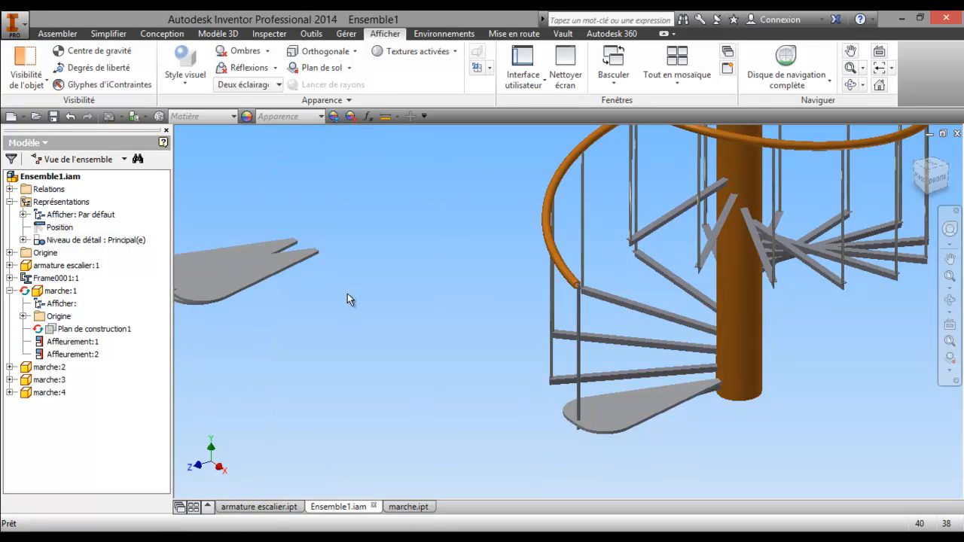
right_click(348, 293)
left_click(320, 247)
right_click(335, 294)
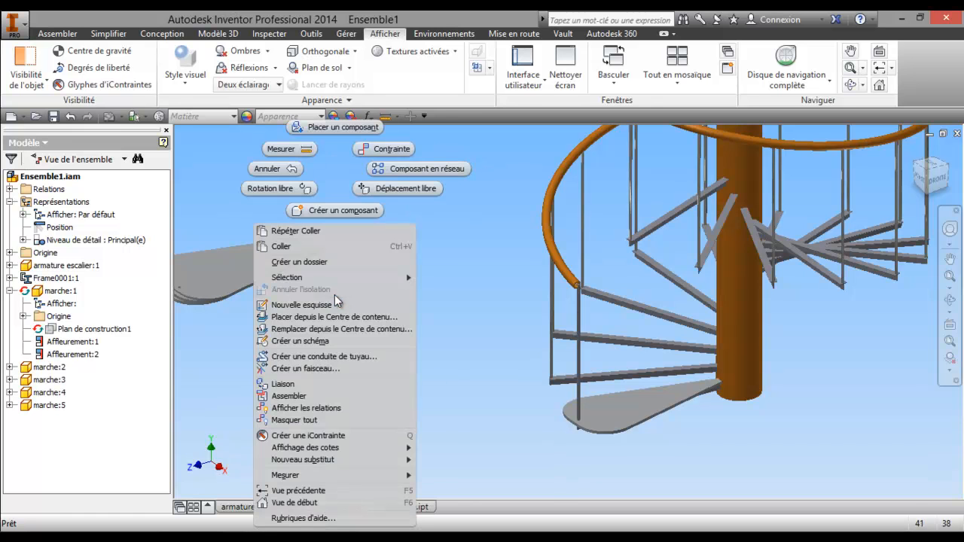
left_click(301, 247)
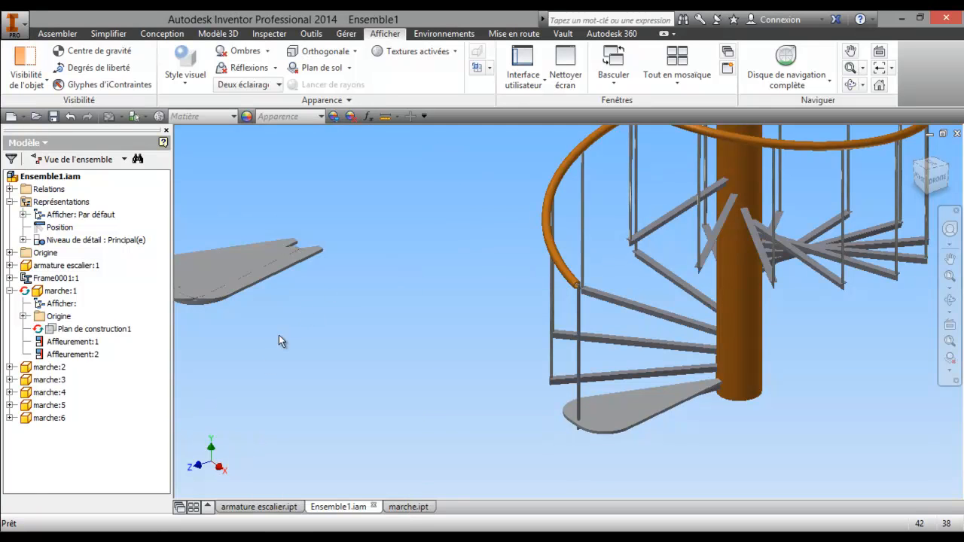
Switch to the marche.ipt part and start adjusting its appearance with the tread's upper face as the target
middle_click_drag(423, 463, 345, 402)
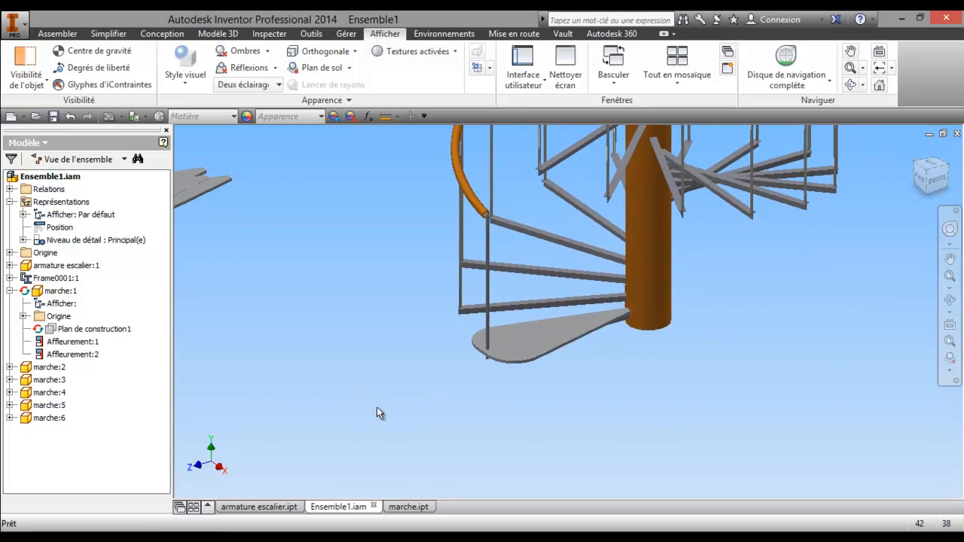
left_click(405, 507)
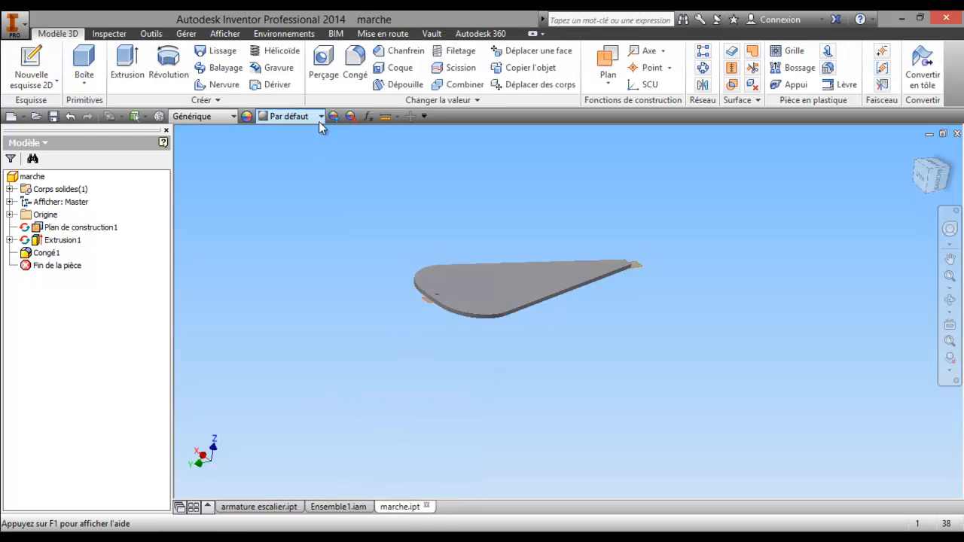
left_click(461, 292)
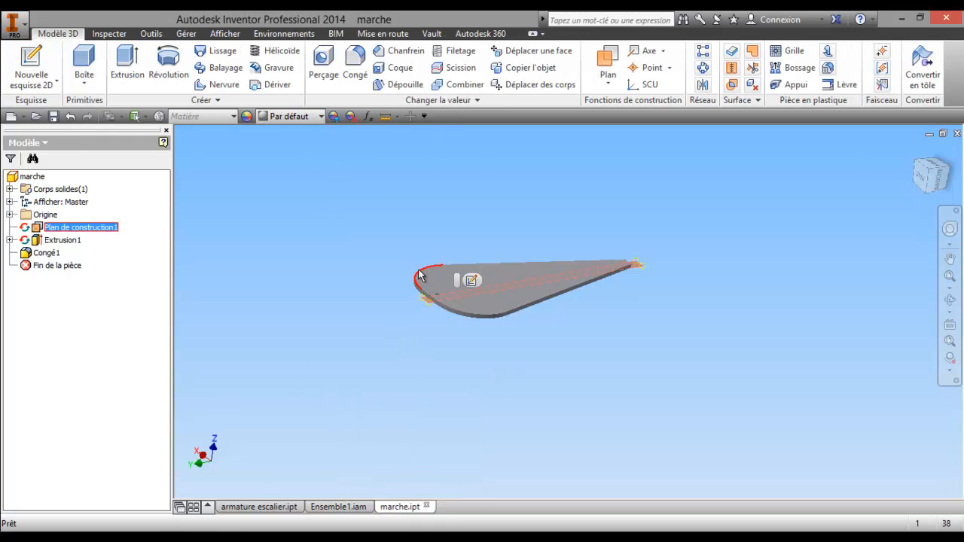
left_click(334, 116)
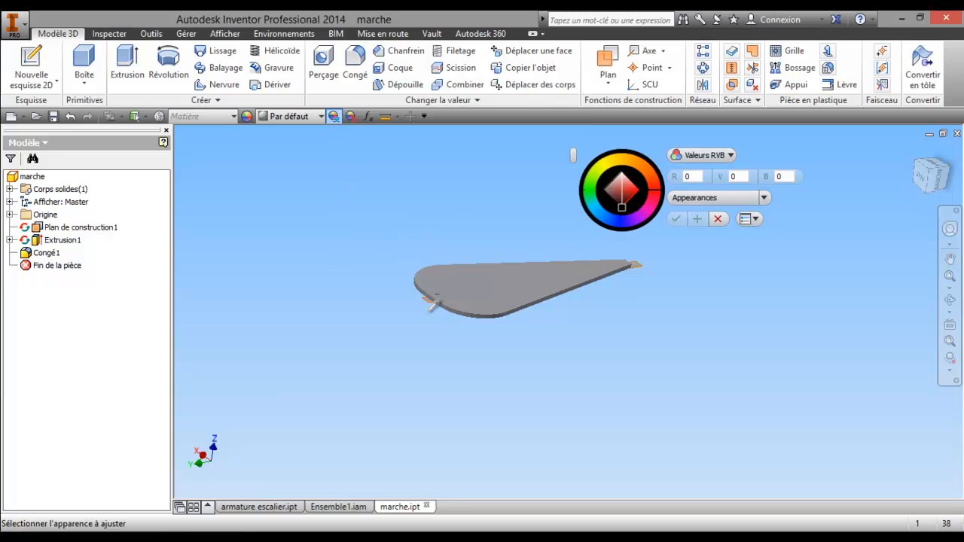
left_click(447, 292)
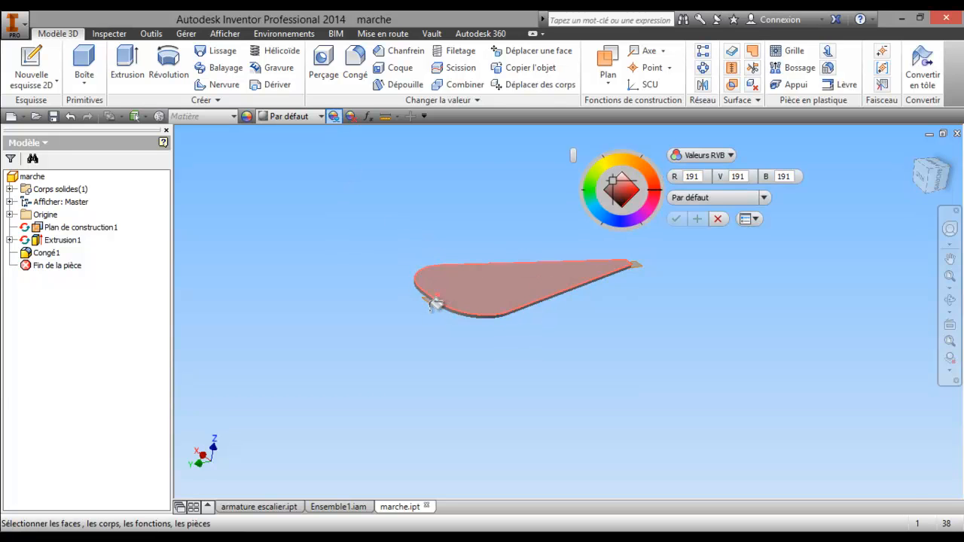
left_click(450, 293)
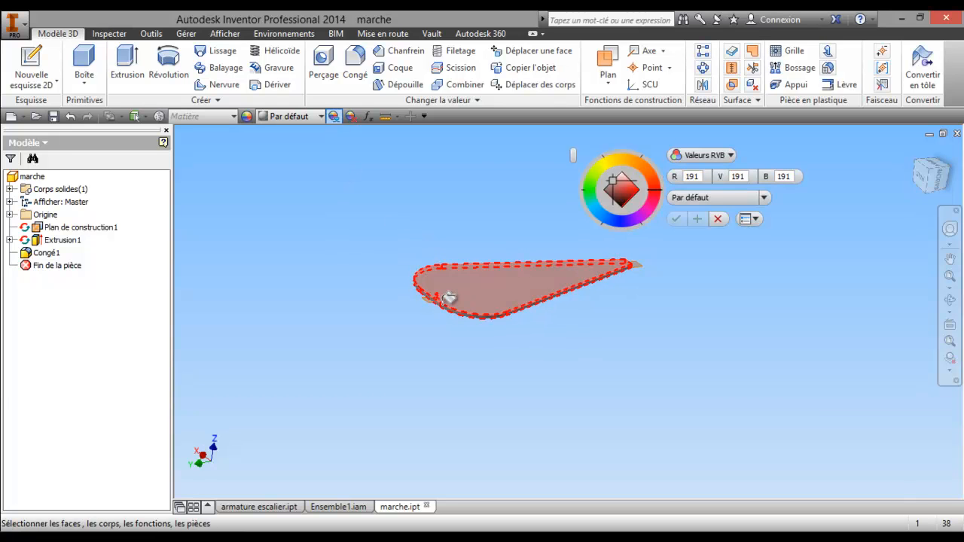
scroll(595, 324, "up", 2)
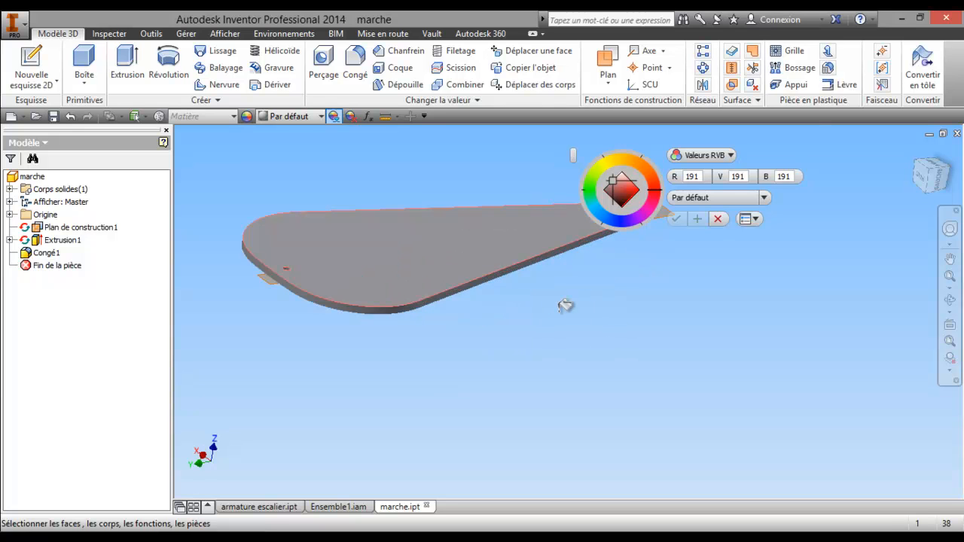
scroll(509, 288, "up", 2)
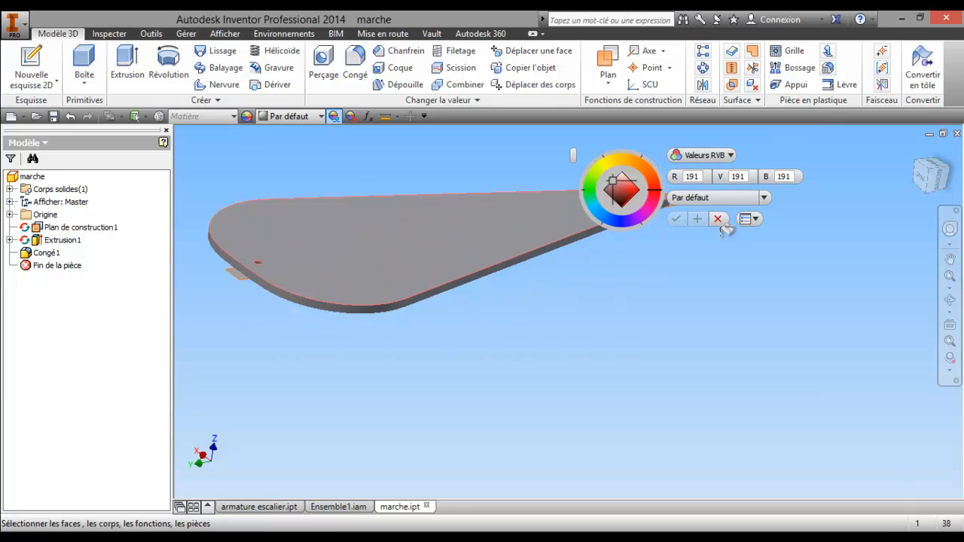
left_click(764, 198)
scroll(694, 285, "down", 1)
scroll(695, 285, "up", 1)
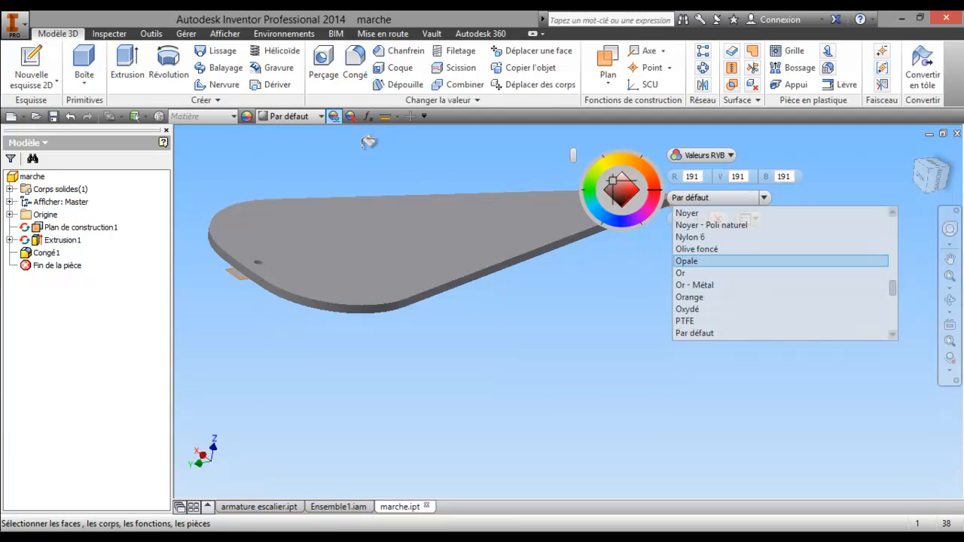
left_click(73, 117)
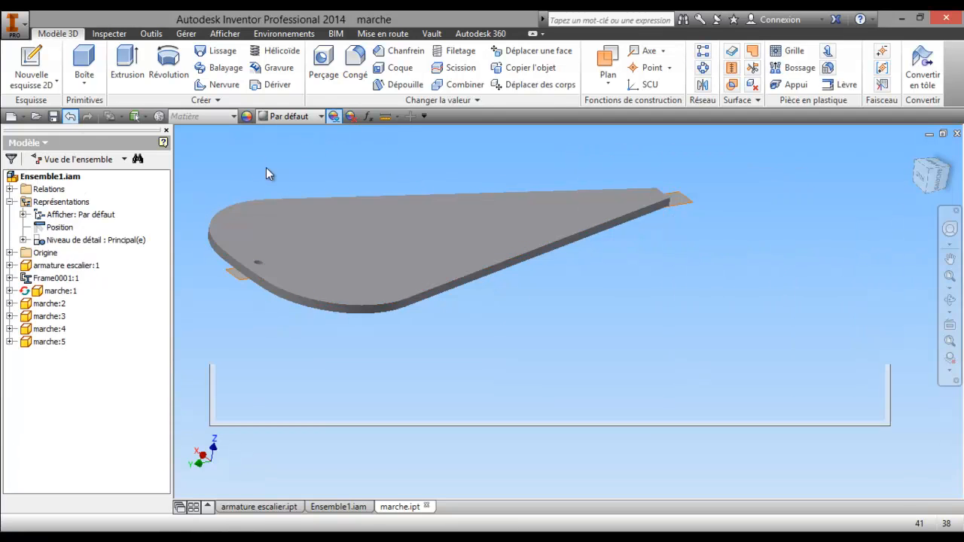
left_click(422, 507)
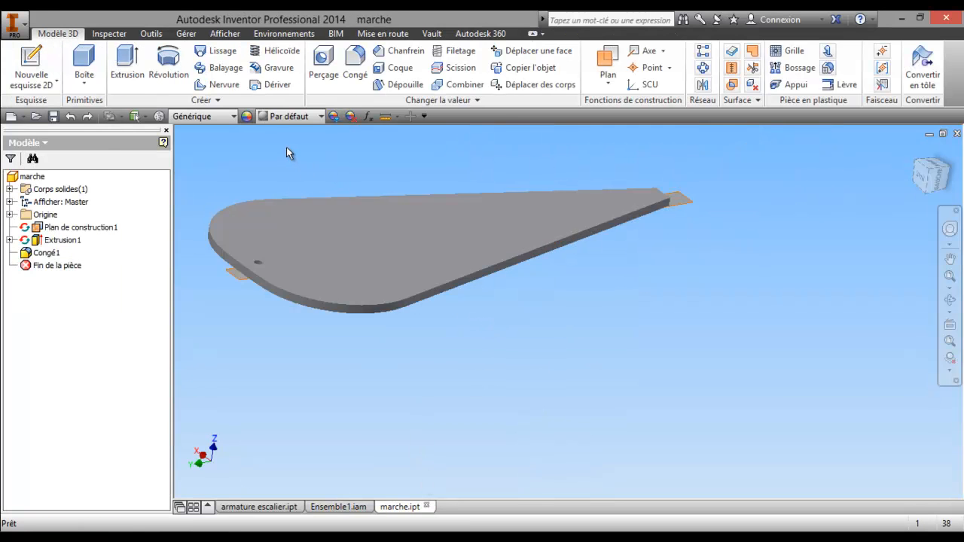
Apply the Noyer - Poli naturel appearance to the marche part and return to the Ensemble1.iam assembly
left_click(322, 117)
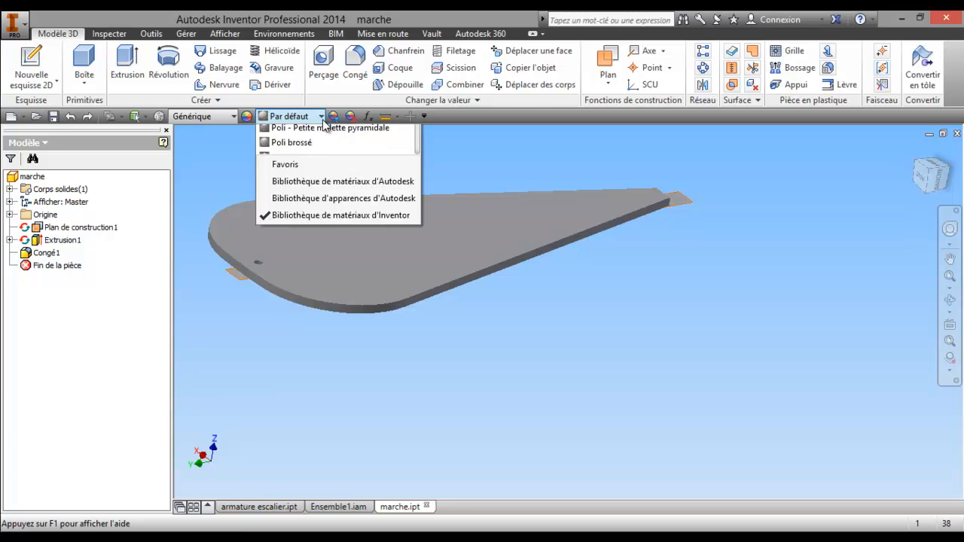
scroll(333, 362, "up", 5)
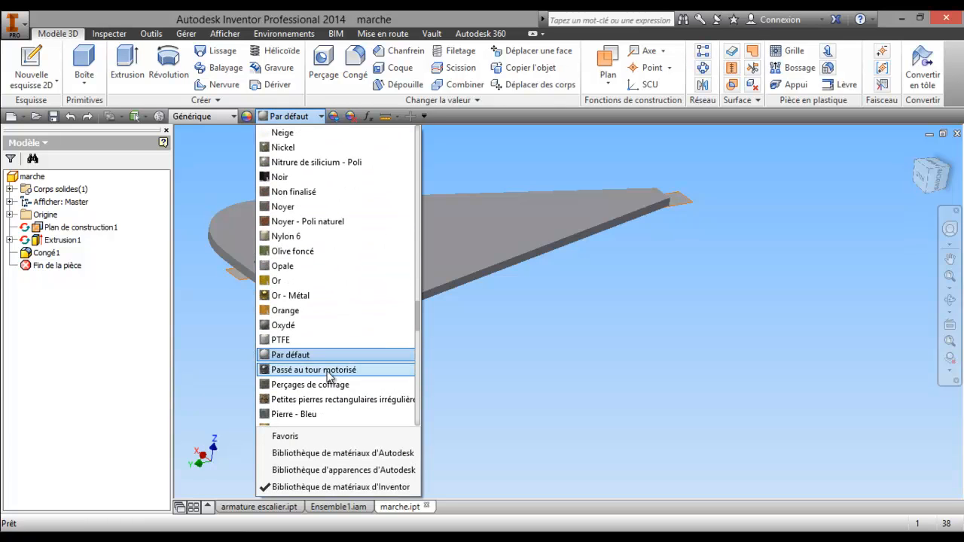
left_click(314, 222)
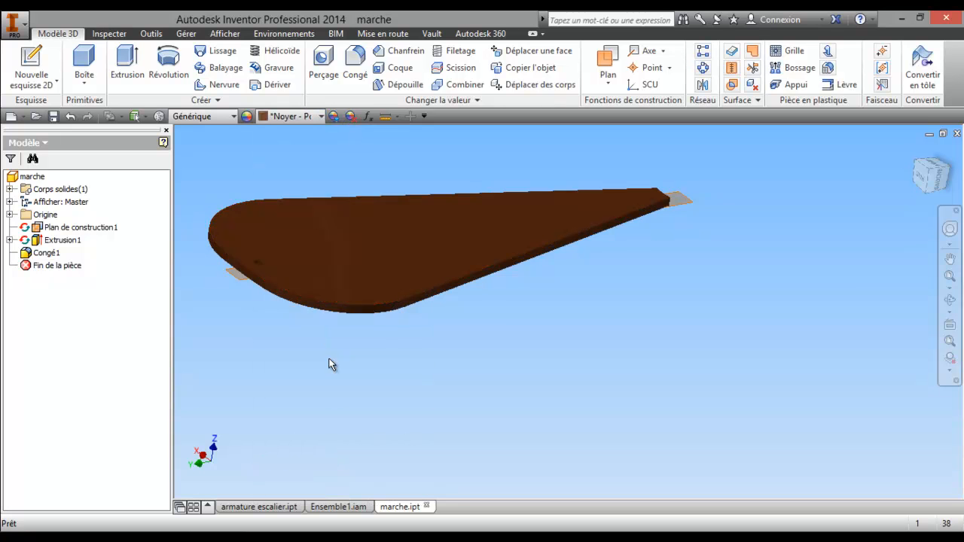
left_click(318, 512)
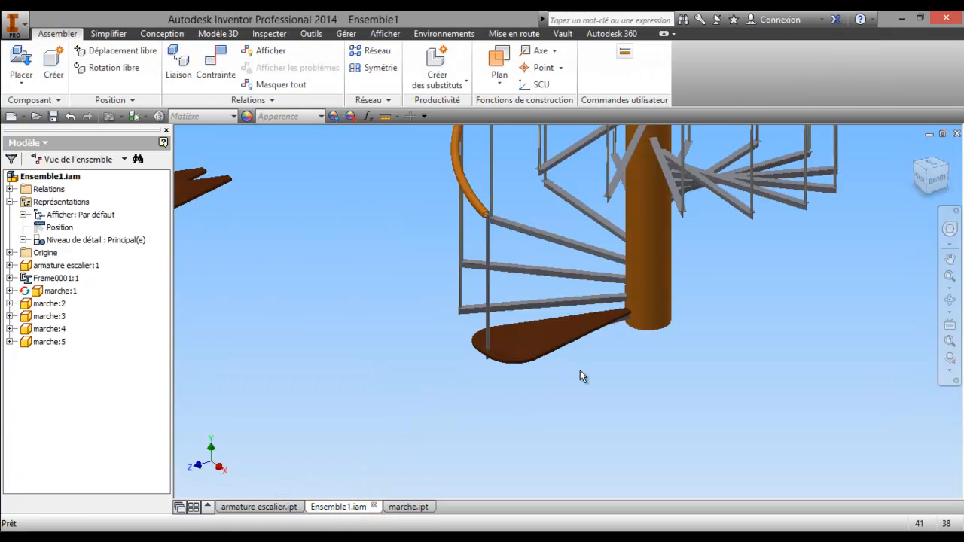
Add an Insert constraint with the aligned solution between a loose tread's hole and the base of the baluster on the second support arm
scroll(576, 378, "down", 2)
scroll(561, 342, "up", 2)
middle_click_drag(556, 344, 712, 370)
middle_click_drag(332, 217, 479, 283)
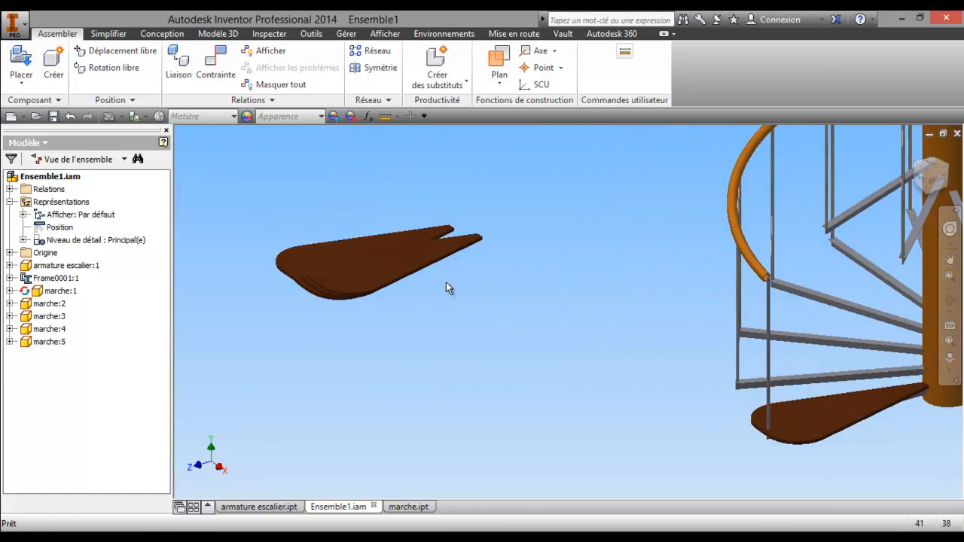
scroll(419, 279, "down", 3)
middle_click_drag(384, 349, 464, 345)
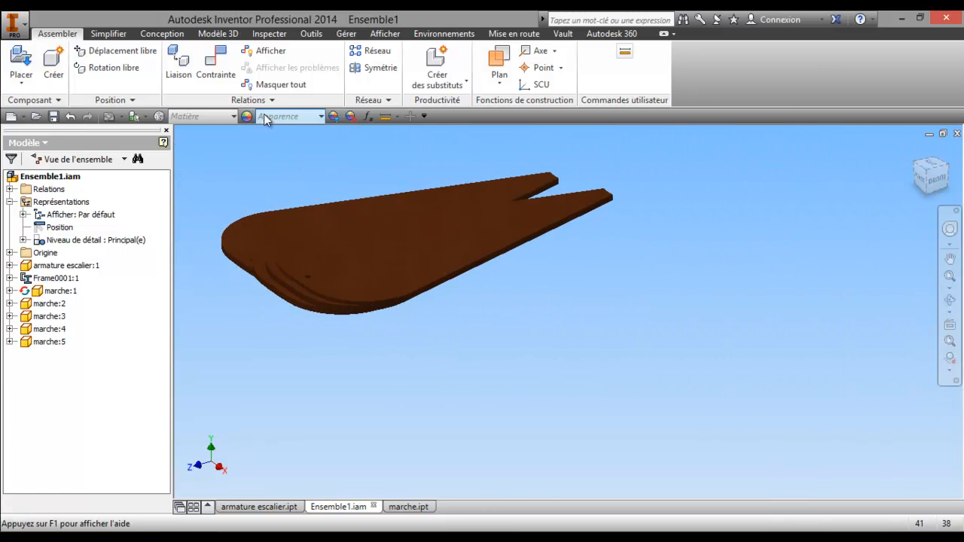
left_click(215, 64)
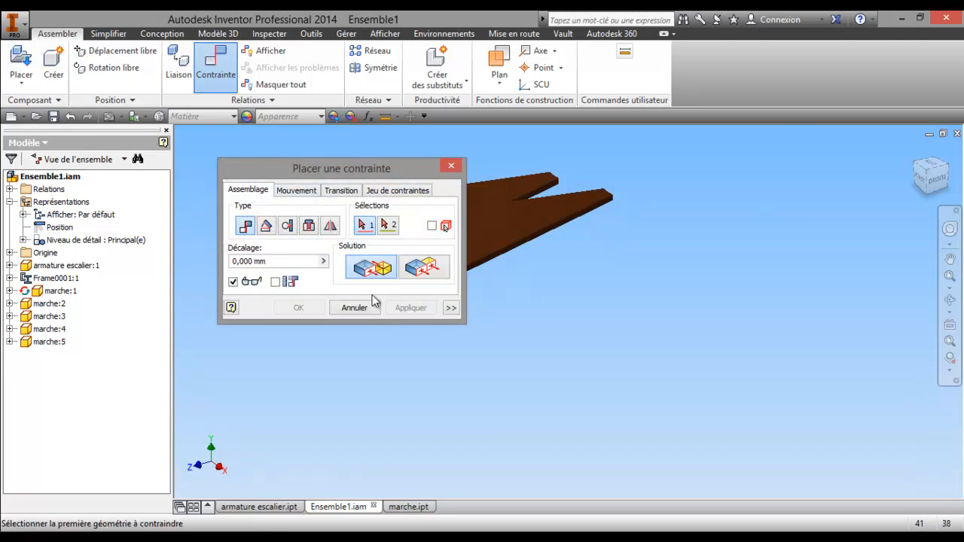
scroll(681, 410, "down", 5)
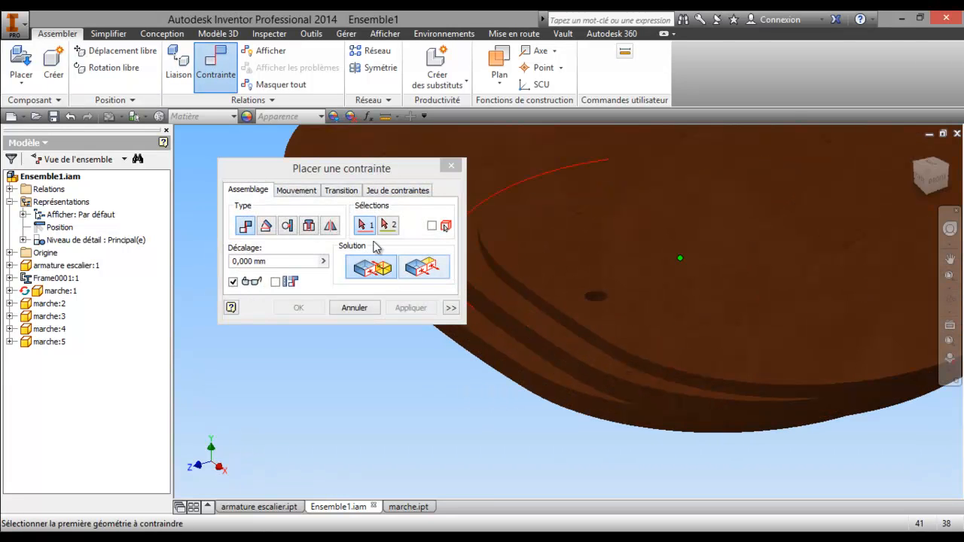
left_click(311, 228)
left_click(589, 307)
scroll(555, 443, "up", 5)
middle_click_drag(710, 413, 589, 367)
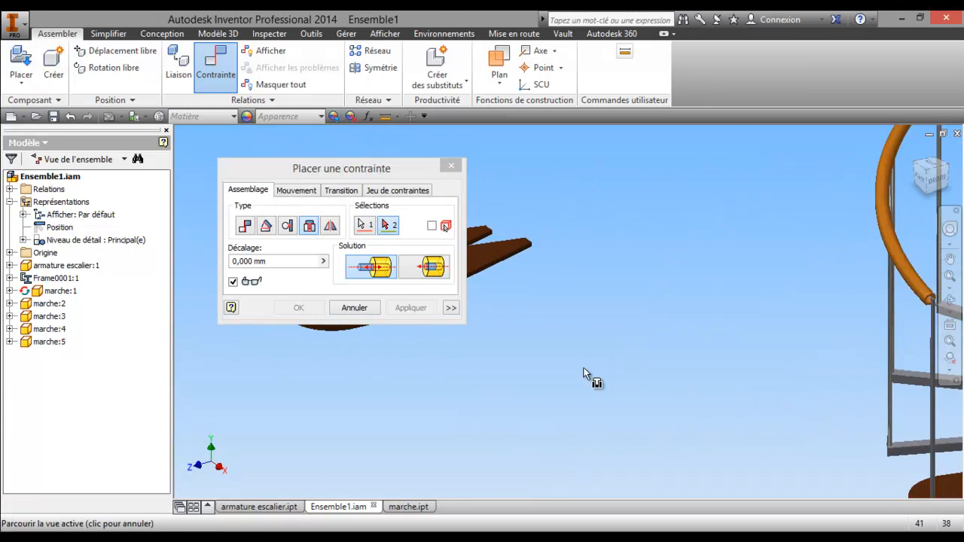
scroll(589, 367, "down", 8)
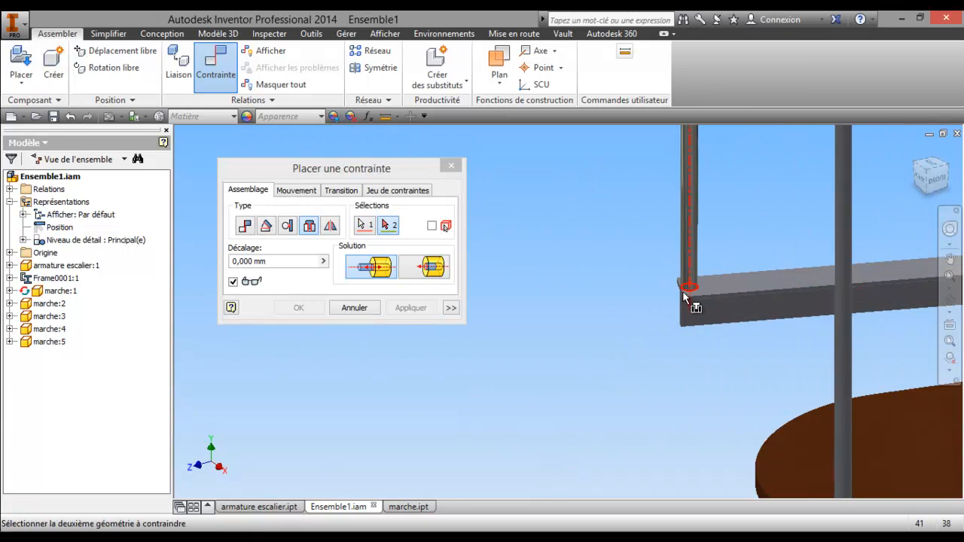
left_click(683, 291)
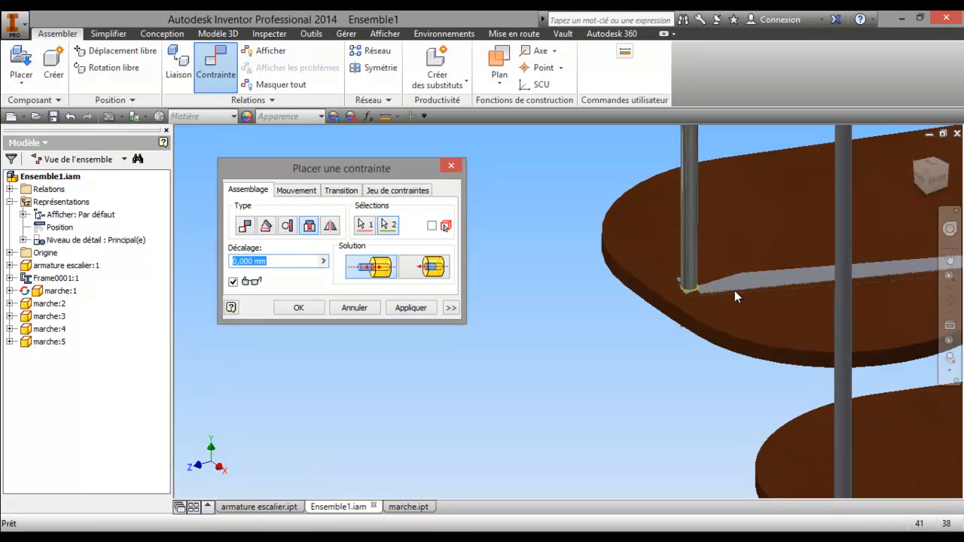
left_click(407, 272)
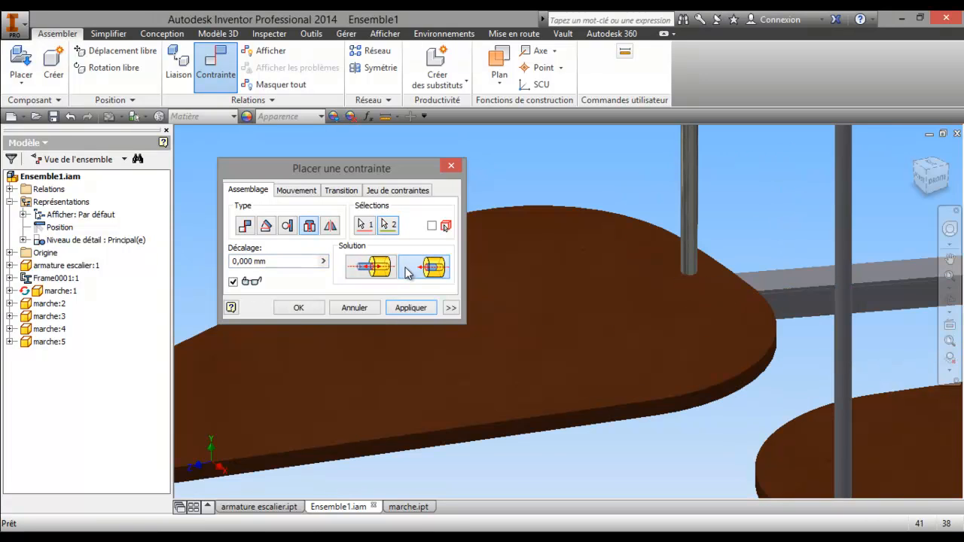
scroll(502, 447, "up", 4)
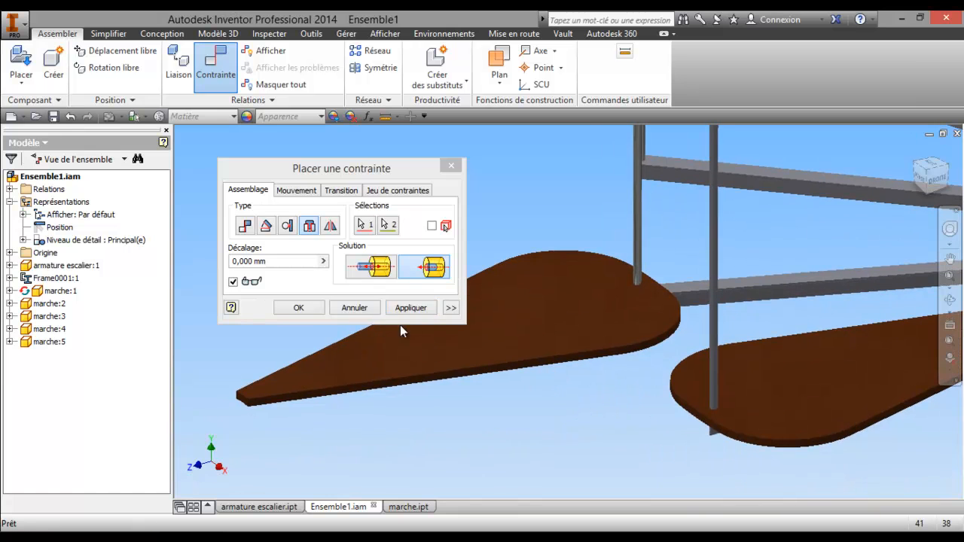
left_click(407, 308)
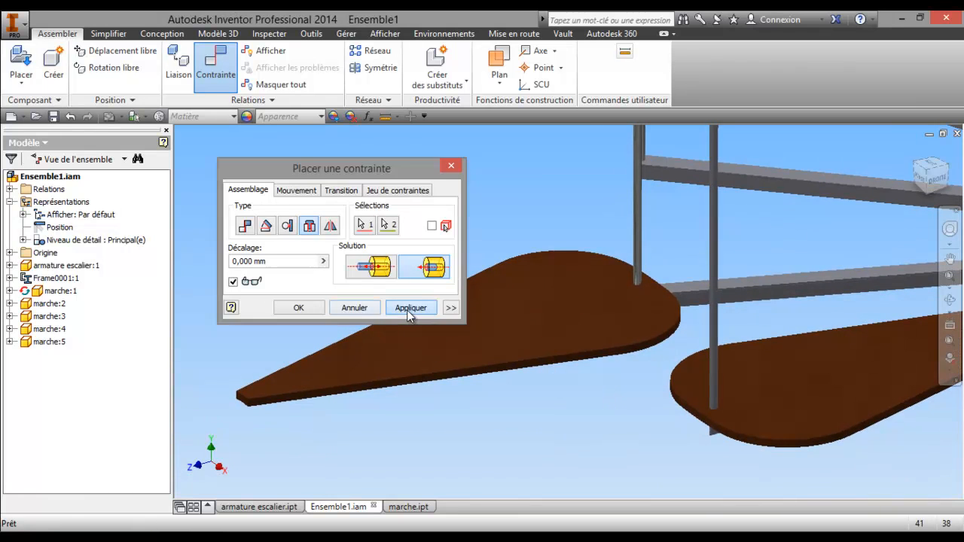
Add a Mate constraint between the second tread's narrow end face and the central column
left_click(240, 229)
scroll(254, 402, "down", 5)
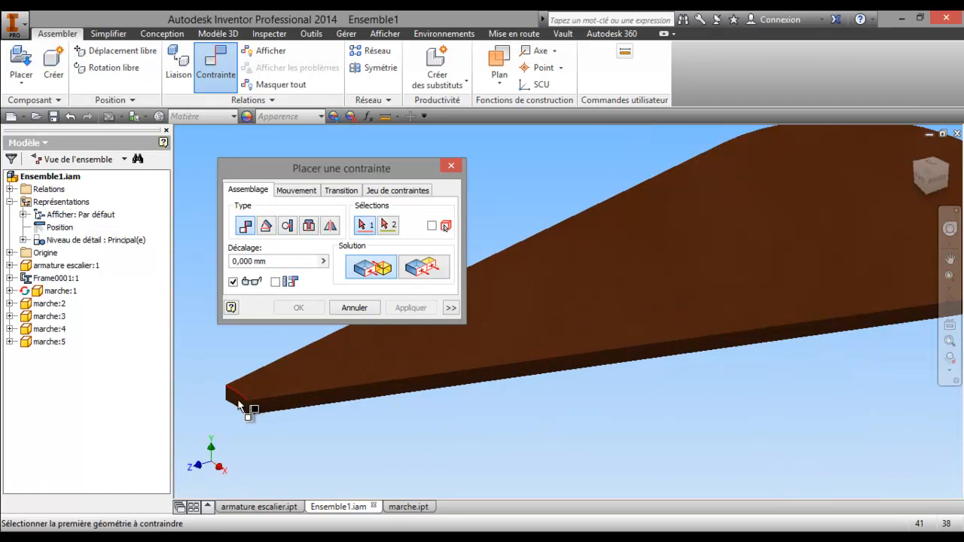
scroll(241, 404, "down", 2)
left_click(241, 394)
scroll(376, 431, "up", 6)
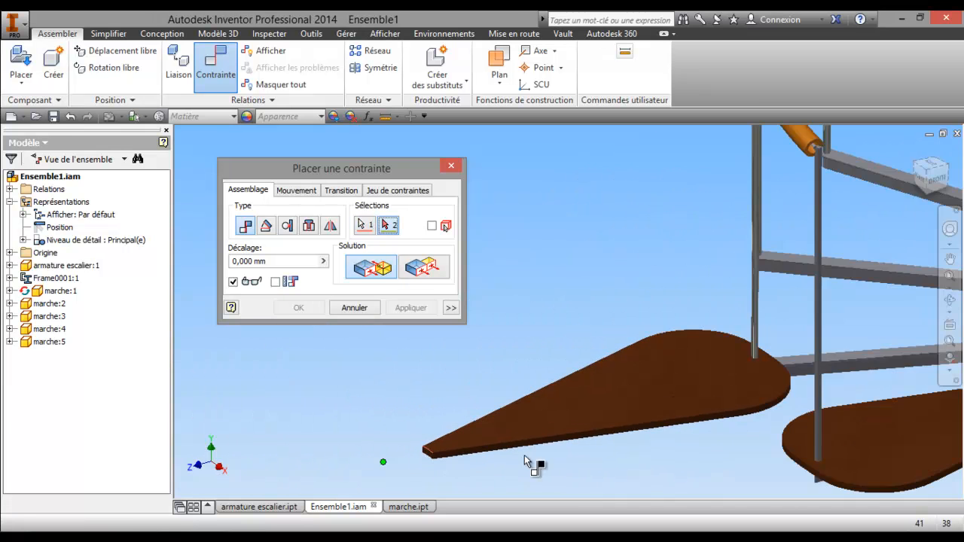
scroll(607, 331, "up", 2)
middle_click_drag(600, 312, 357, 393)
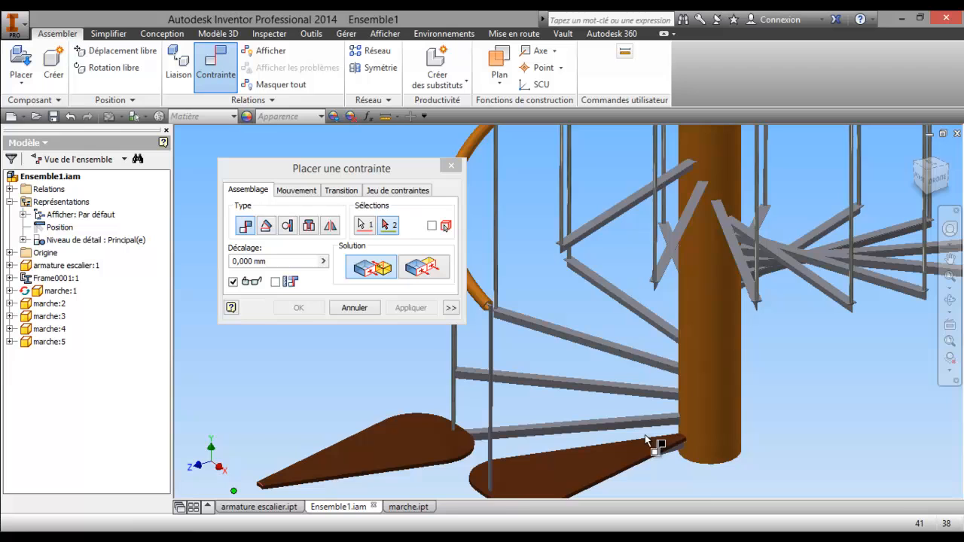
left_click(706, 411)
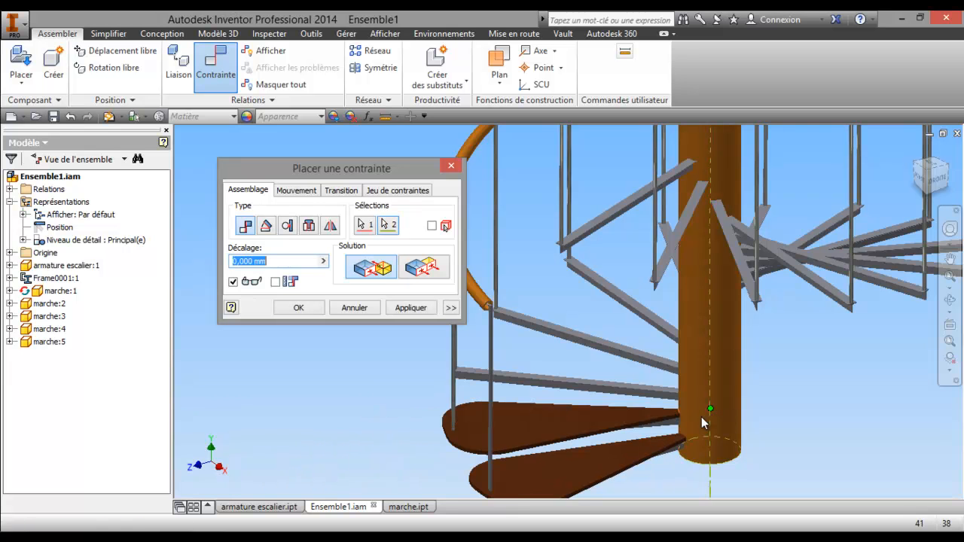
left_click(300, 308)
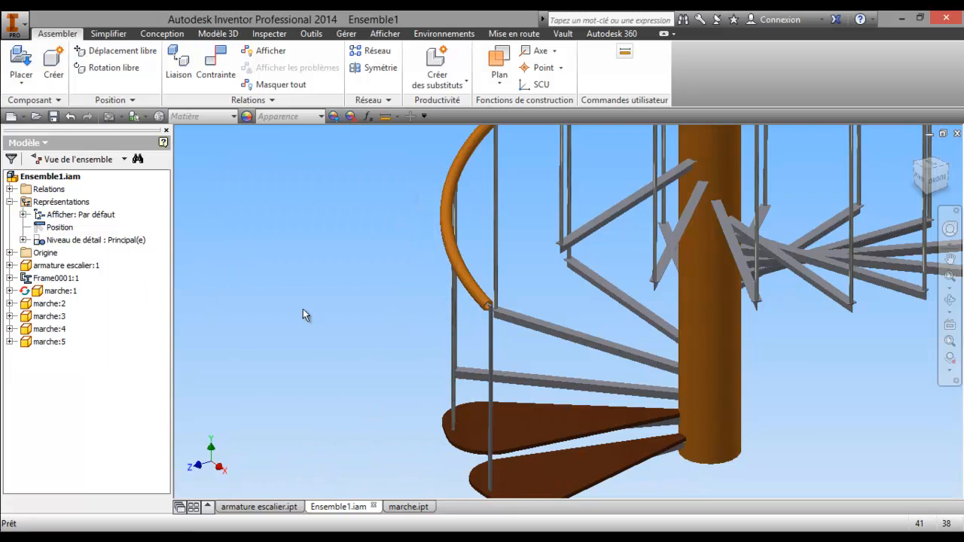
Add an Insert constraint with the aligned solution between another loose tread's hole and the base of the baluster on the third support arm
scroll(414, 412, "down", 3)
scroll(490, 363, "up", 5)
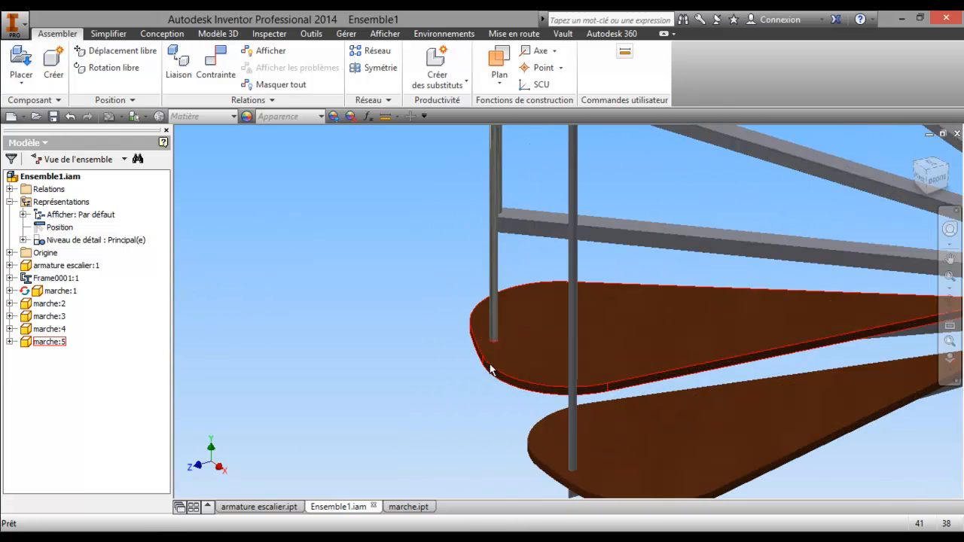
middle_click_drag(364, 359, 715, 481)
scroll(451, 355, "down", 1)
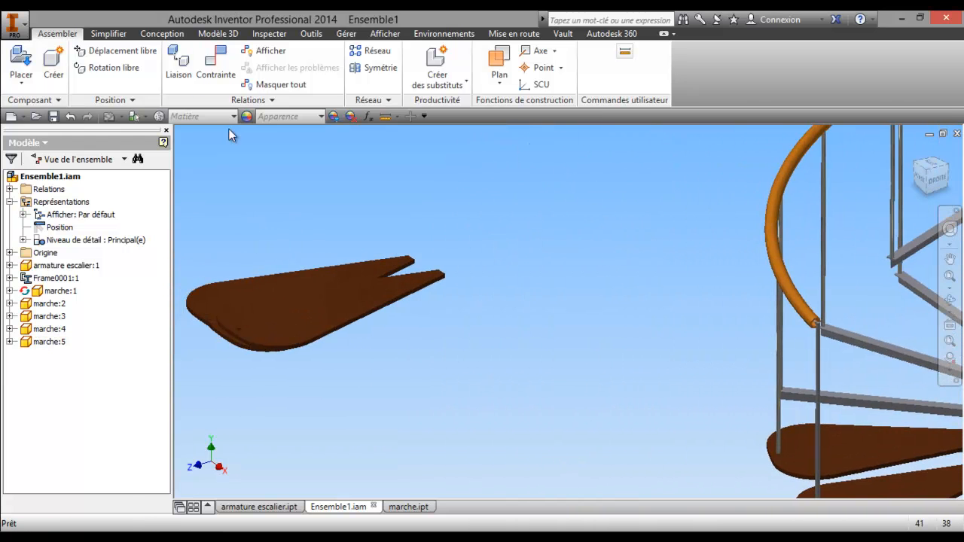
left_click(215, 68)
middle_click_drag(319, 384, 467, 456)
scroll(399, 359, "up", 3)
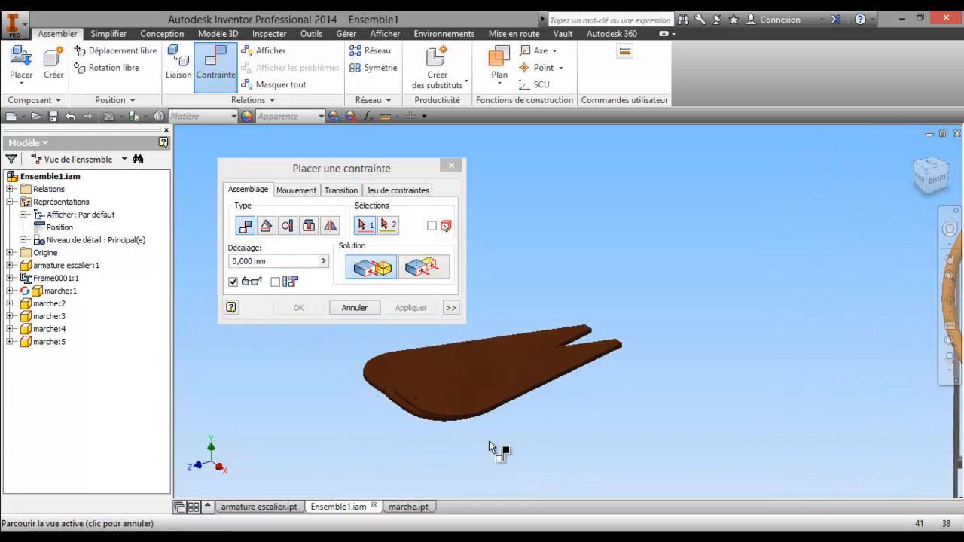
left_click(308, 226)
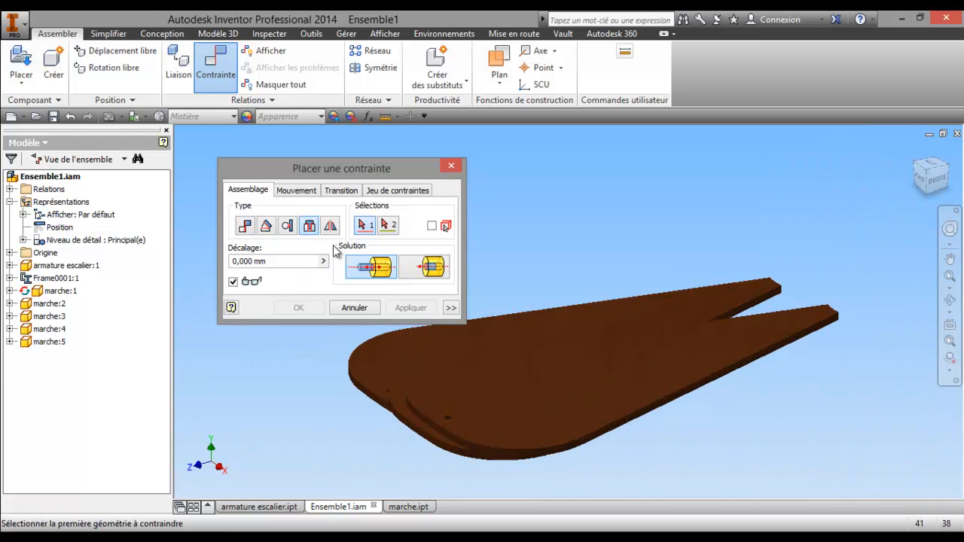
scroll(444, 422, "up", 2)
left_click(460, 428)
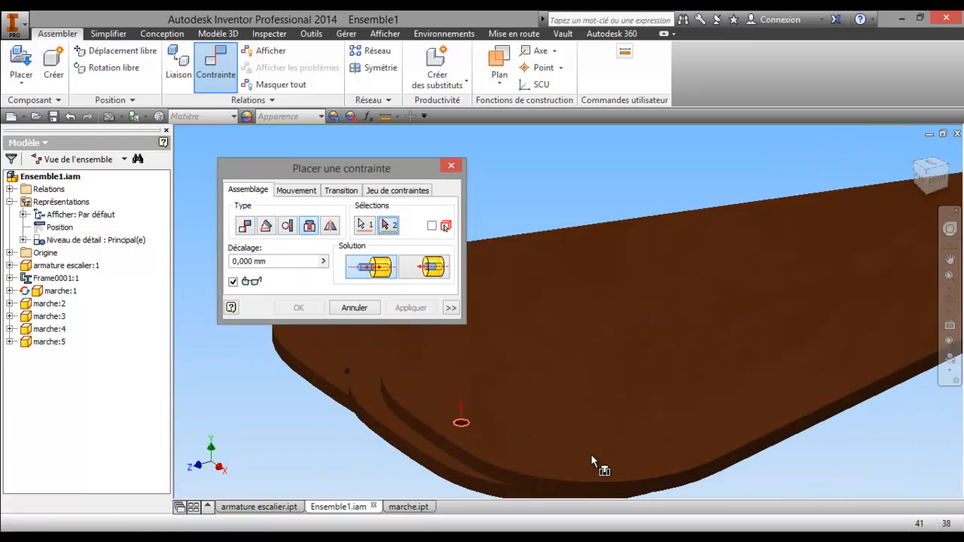
scroll(649, 455, "down", 3)
middle_click_drag(696, 458, 384, 404)
middle_click_drag(590, 426, 378, 265)
scroll(603, 358, "up", 2)
scroll(585, 283, "up", 2)
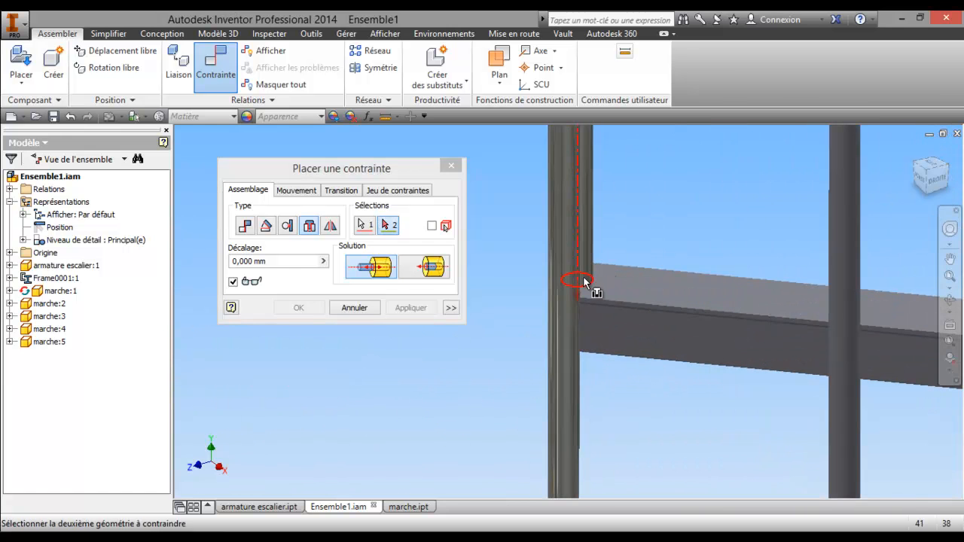
left_click(584, 285)
scroll(522, 326, "down", 3)
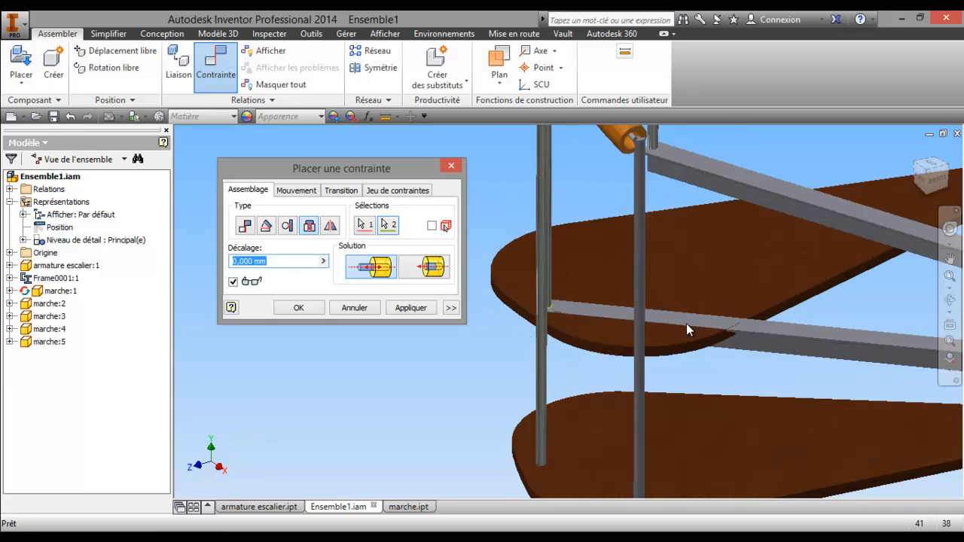
left_click(416, 270)
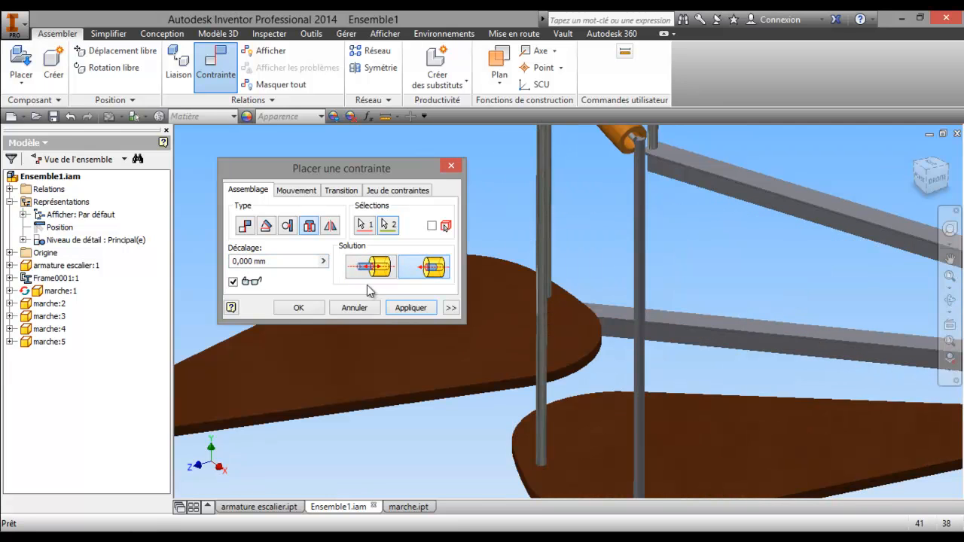
left_click(410, 308)
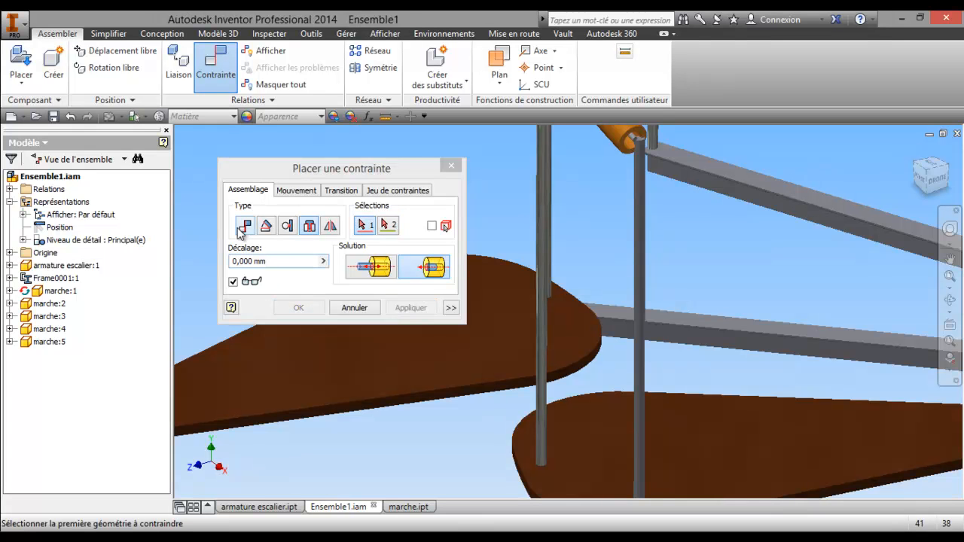
Add a Mate constraint between the third tread's narrow end face and the central column
left_click(242, 231)
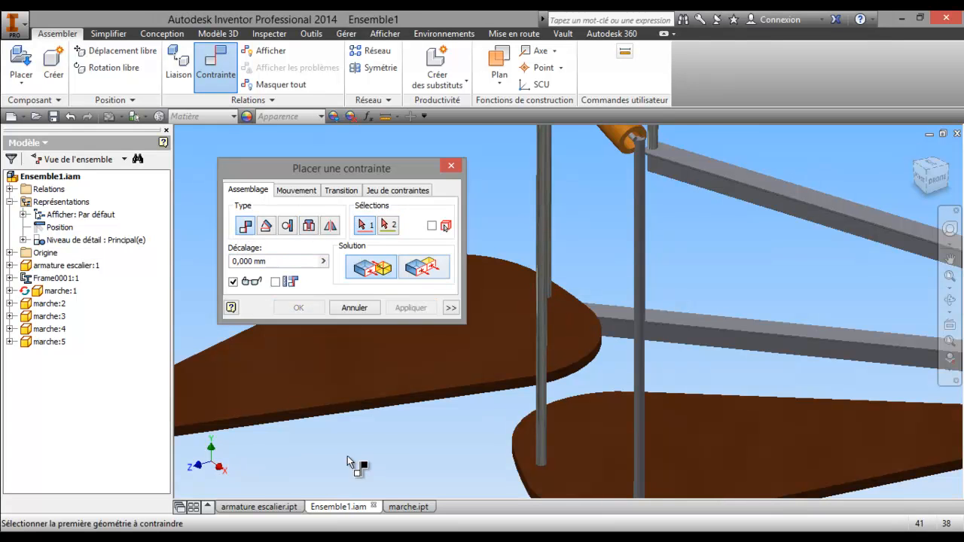
scroll(348, 456, "up", 3)
middle_click_drag(347, 455, 599, 372)
scroll(433, 371, "down", 4)
scroll(375, 365, "down", 4)
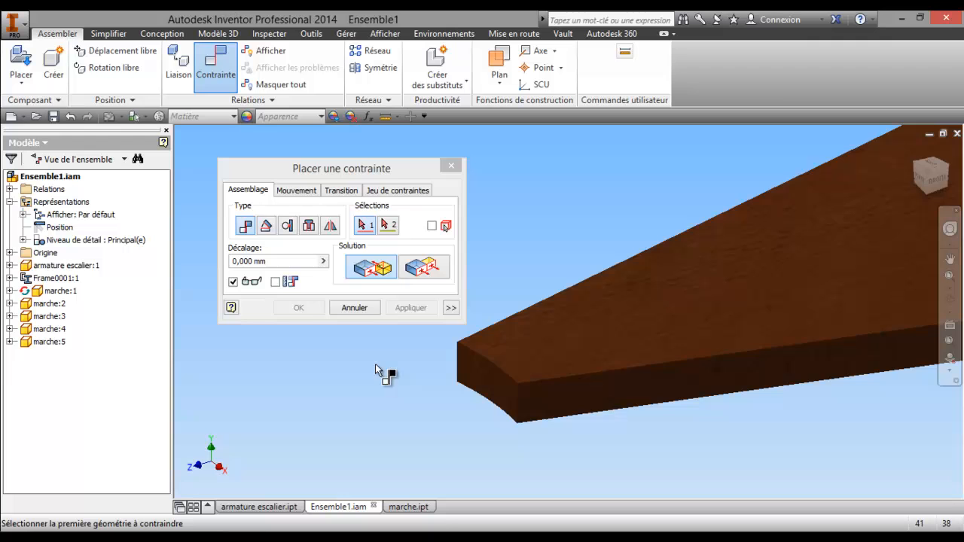
left_click(500, 373)
mouse_move(499, 372)
middle_mouse_down("shift")
mouse_move(609, 418)
mouse_move(493, 389)
middle_mouse_up("shift")
scroll(645, 430, "up", 3)
scroll(667, 437, "up", 5)
middle_click_drag(673, 426, 361, 381)
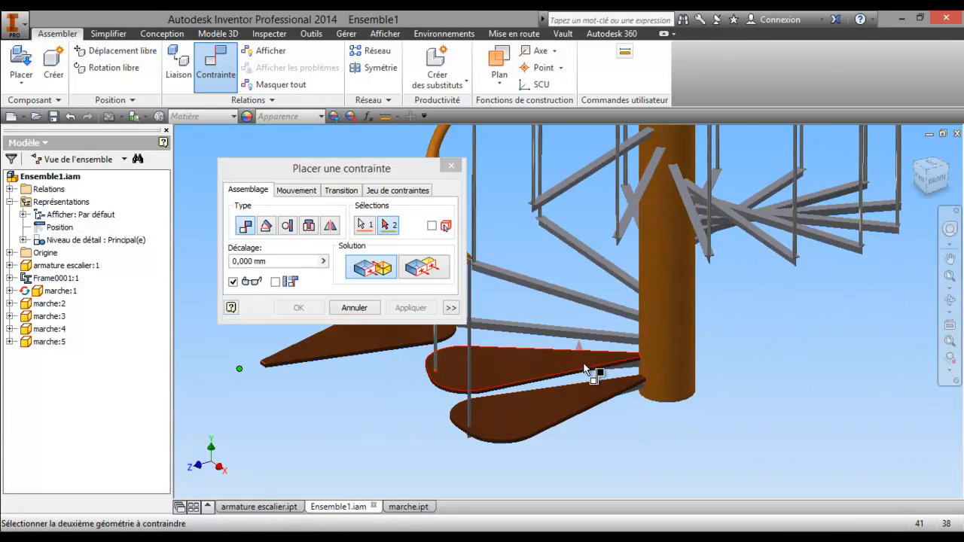
left_click(671, 353)
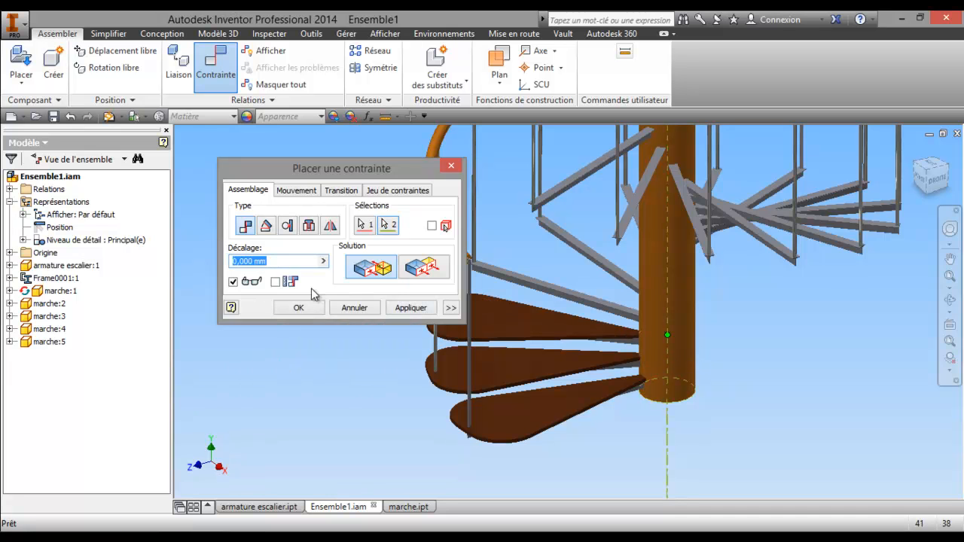
left_click(309, 307)
Examine the constrained treads and the rest of the spiral staircase from several angles
left_click(549, 338)
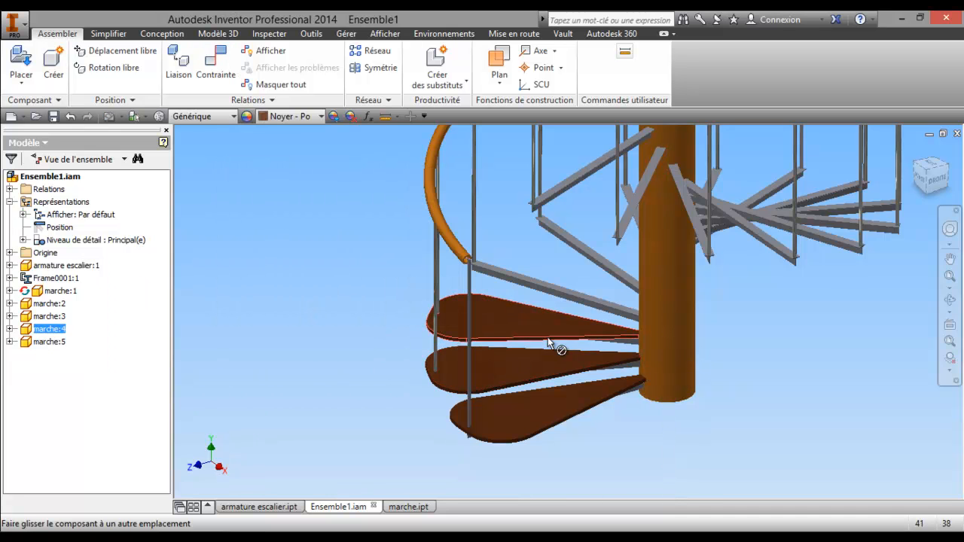
left_click(524, 378)
scroll(600, 427, "down", 5)
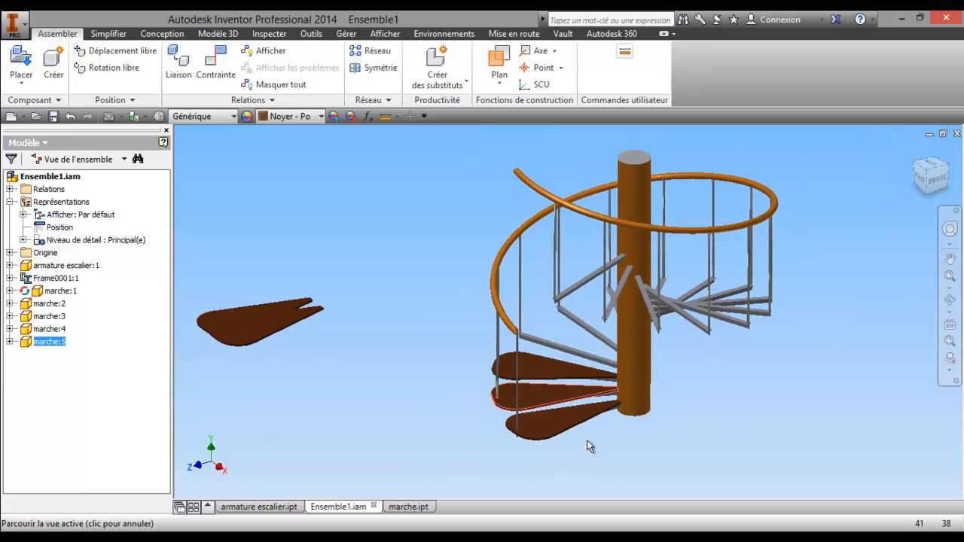
middle_click_drag(598, 436, 585, 427, "shift")
middle_click_drag(607, 386, 593, 439, "shift")
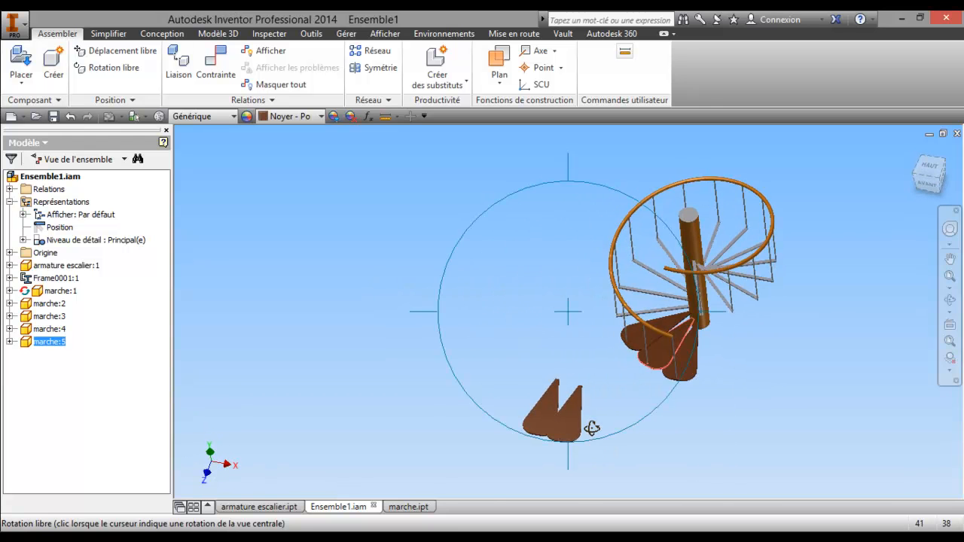
scroll(610, 395, "up", 5)
scroll(607, 386, "down", 7)
middle_click_drag(590, 390, 604, 360, "shift")
middle_click_drag(580, 403, 459, 440, "shift")
scroll(590, 370, "down", 3)
middle_click_drag(574, 359, 515, 404)
scroll(535, 393, "up", 3)
middle_click_drag(518, 348, 562, 325)
middle_click_drag(686, 241, 689, 250)
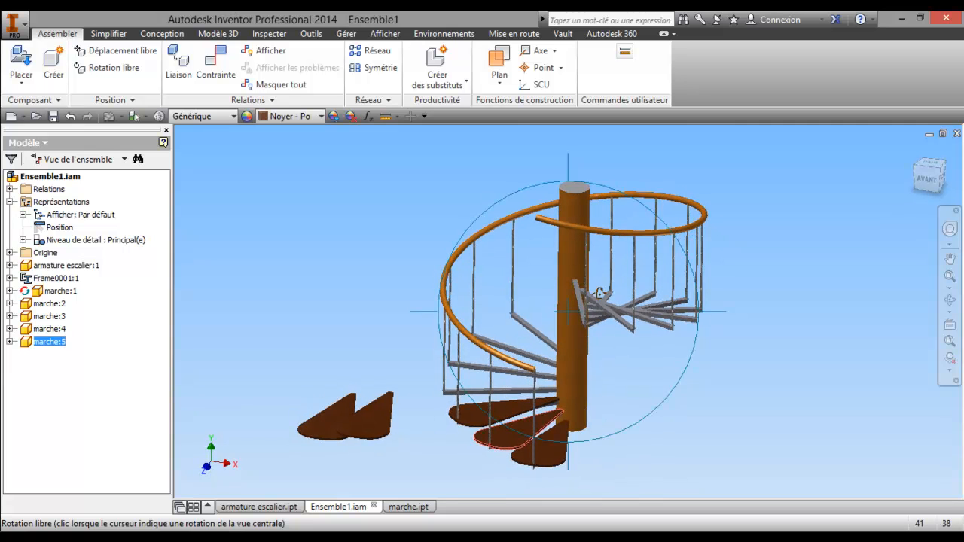
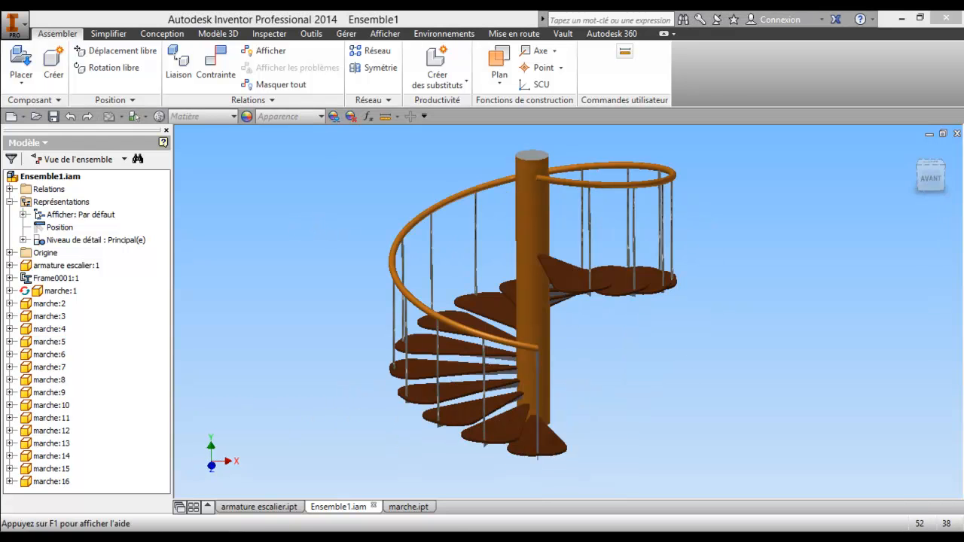
Lengthen the handrail's lower end by 20 mm at one end so that it covers the top of the first baluster
middle_click_drag(730, 325, 675, 347)
key("F4")
left_click_drag(577, 297, 620, 317)
middle_click_drag(582, 352, 631, 318)
scroll(609, 322, "down", 5)
left_click_drag(609, 322, 604, 342)
scroll(576, 311, "down", 3)
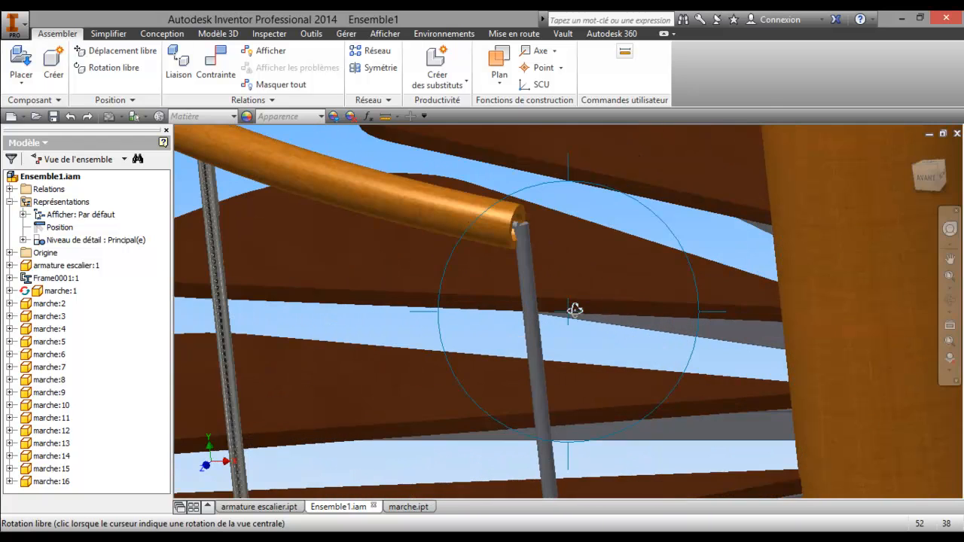
mouse_move(539, 274)
left_mouse_down()
mouse_move(542, 301)
mouse_move(547, 289)
left_mouse_up()
right_click(544, 290)
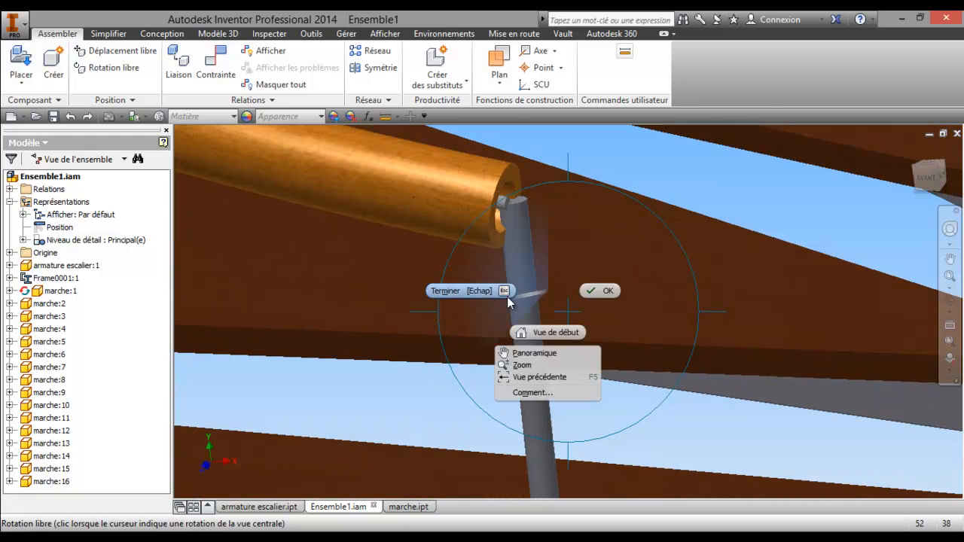
left_click(449, 291)
left_click(175, 35)
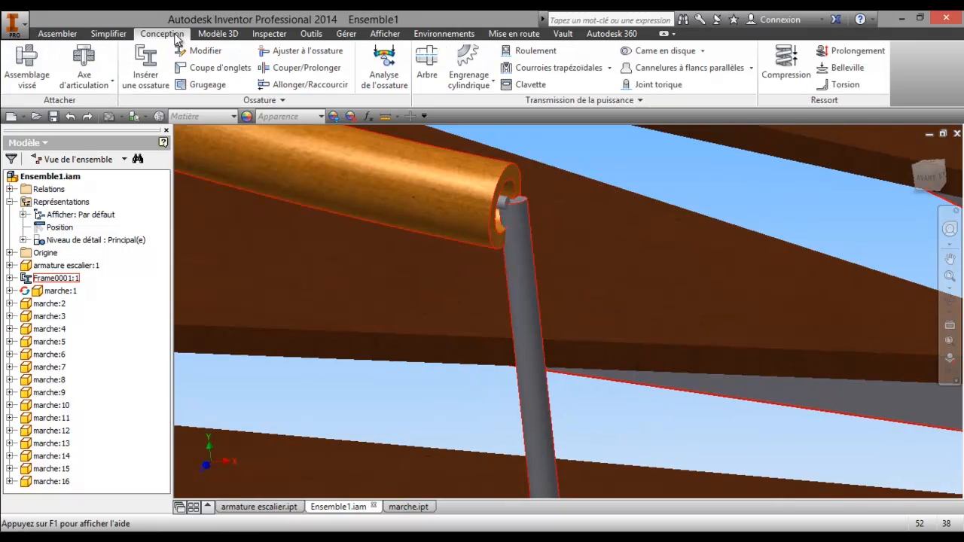
left_click(296, 85)
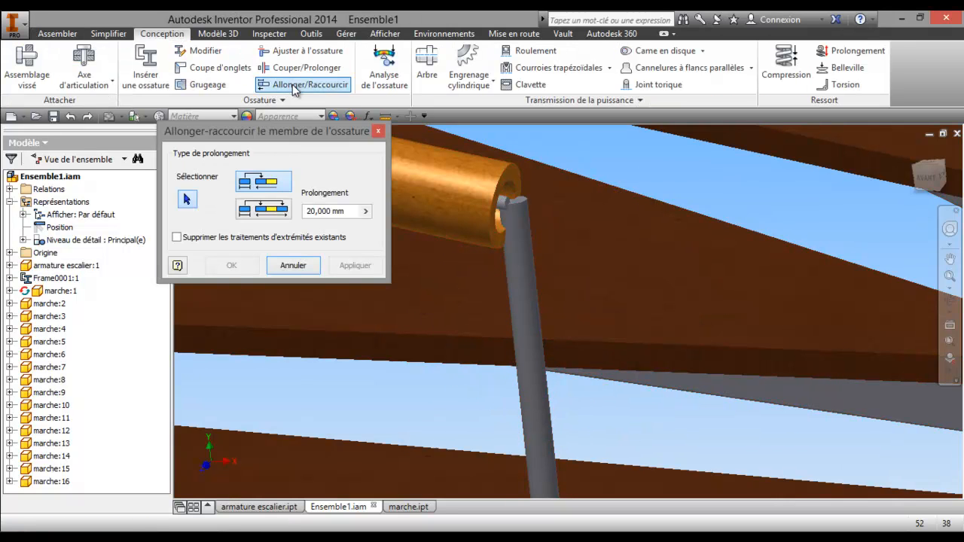
left_click(486, 224)
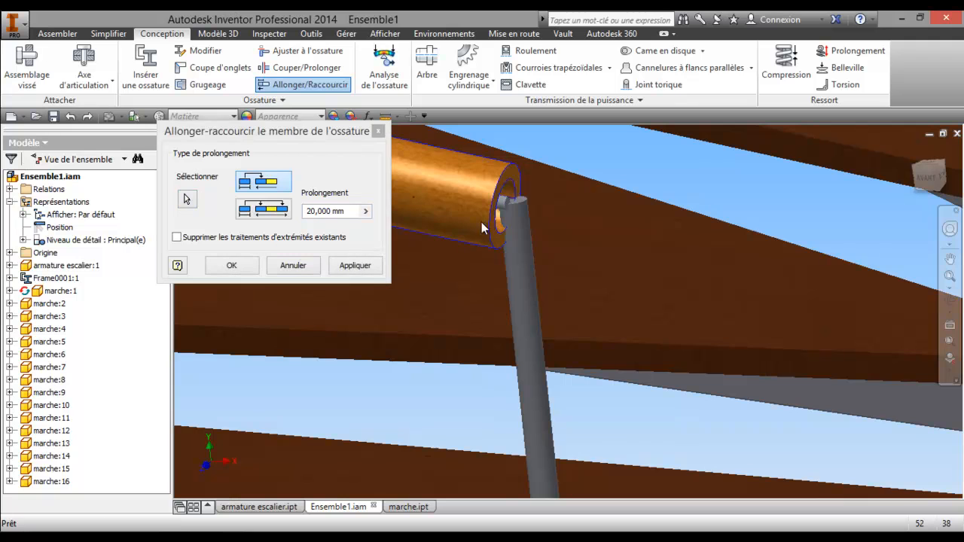
left_click(315, 211)
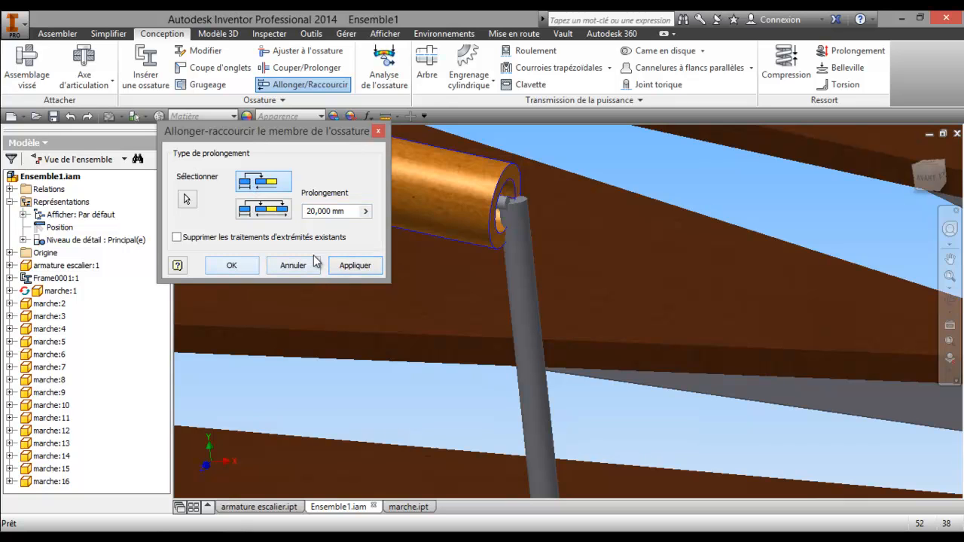
left_click(344, 267)
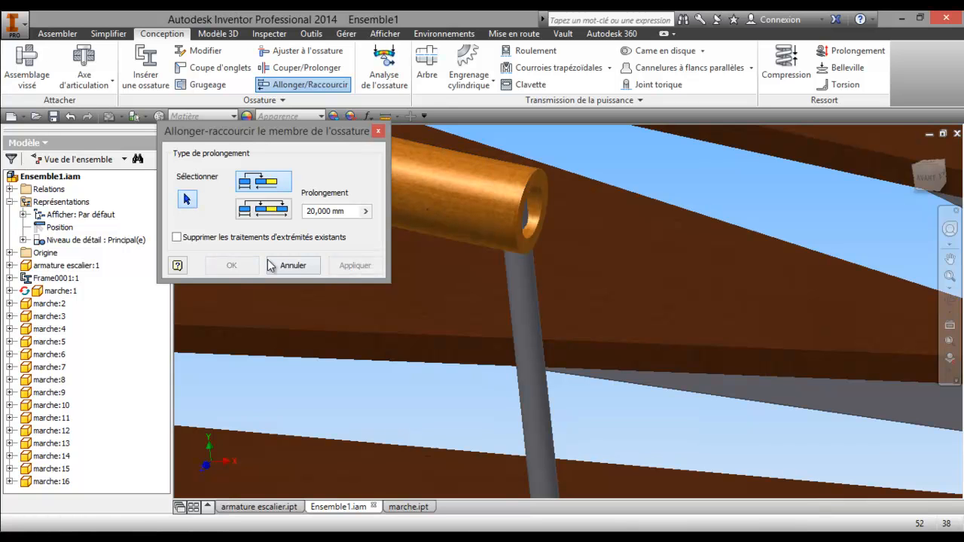
left_click(382, 131)
Create a new in-place part named bouchon from the Standard.ipt template on the end face of the handrail's lower end
scroll(494, 211, "down", 4)
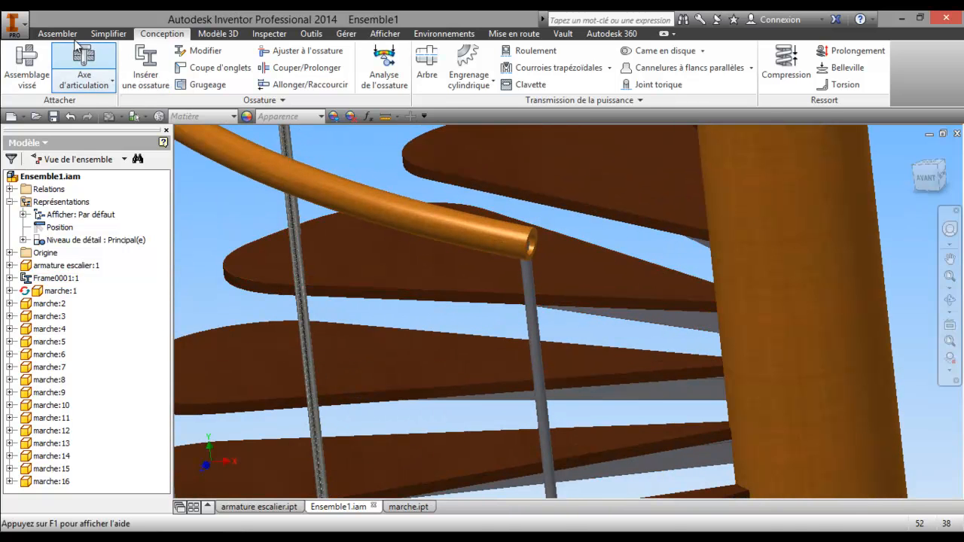
left_click(59, 35)
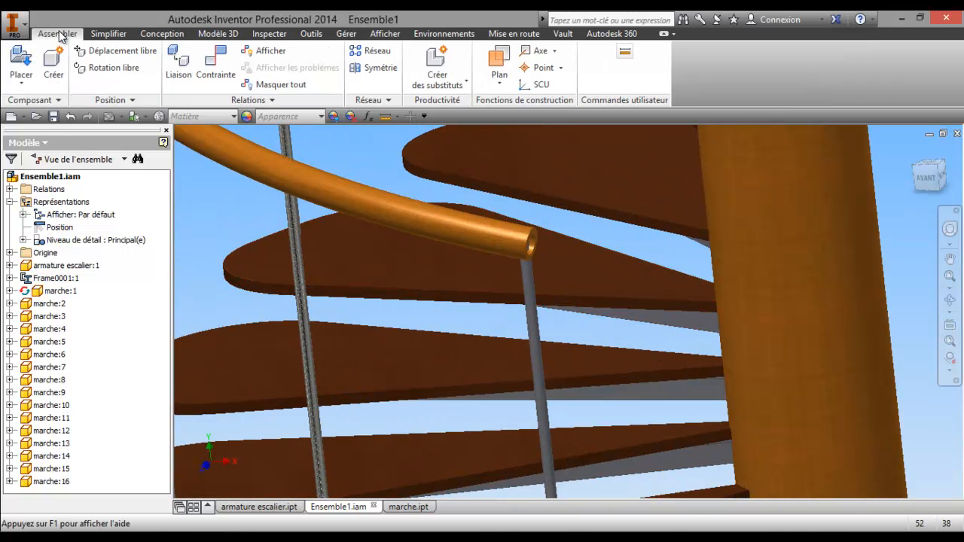
left_click(53, 60)
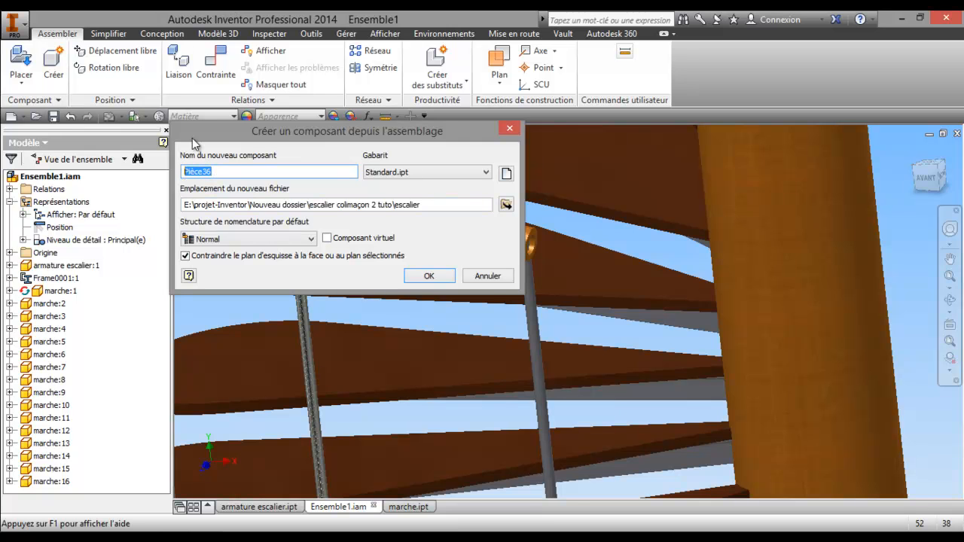
type("bouchon")
left_click(430, 275)
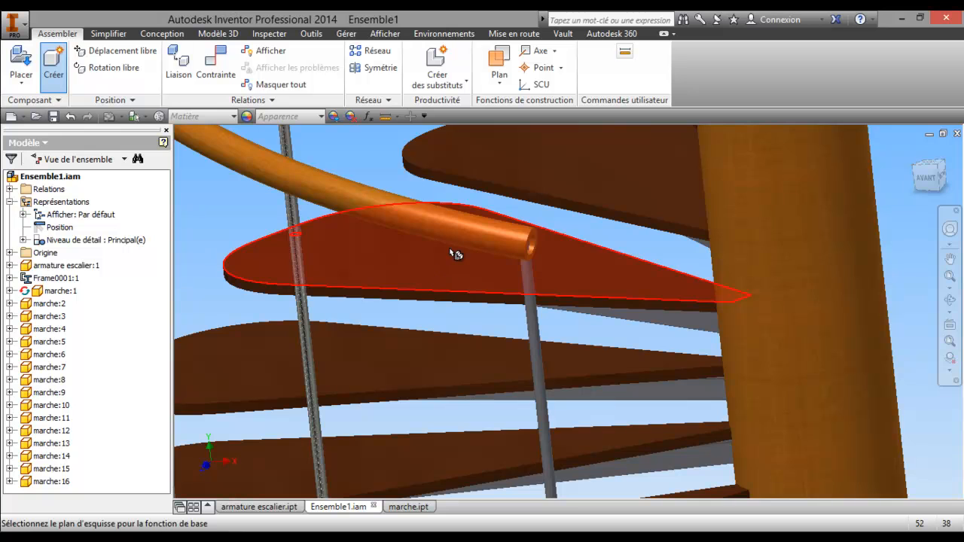
scroll(532, 246, "up", 5)
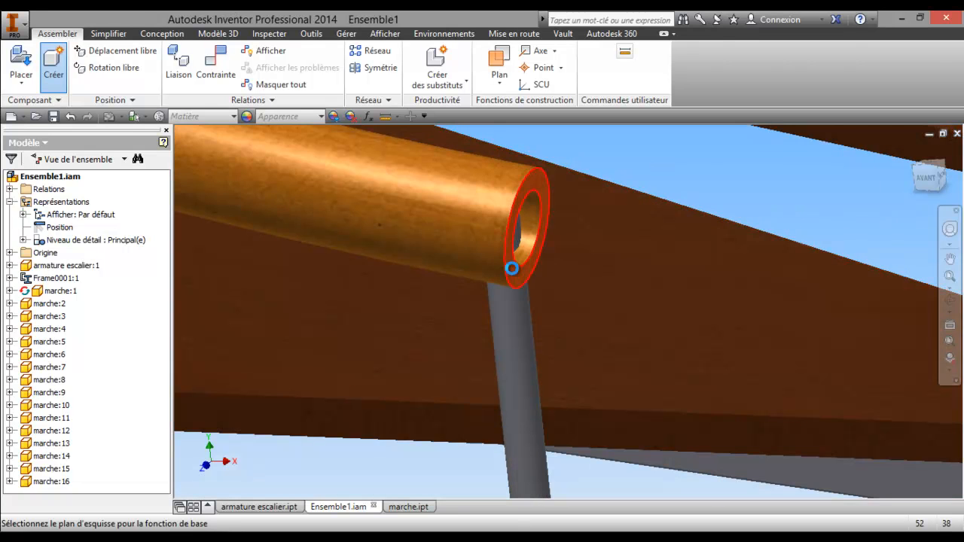
left_click(512, 273)
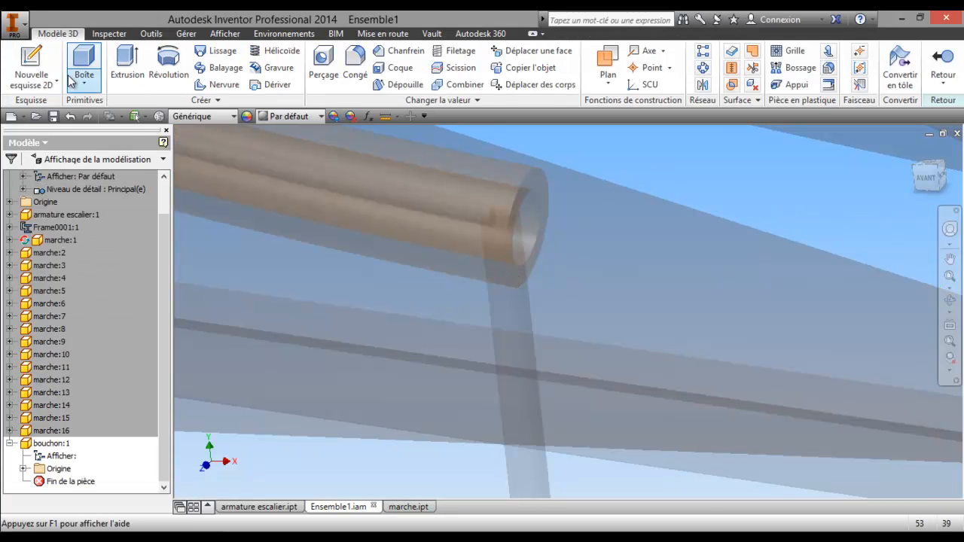
Create a 2D sketch on the handrail's end face and project the tube's outer circular edge into it
left_click(31, 67)
scroll(473, 370, "up", 8)
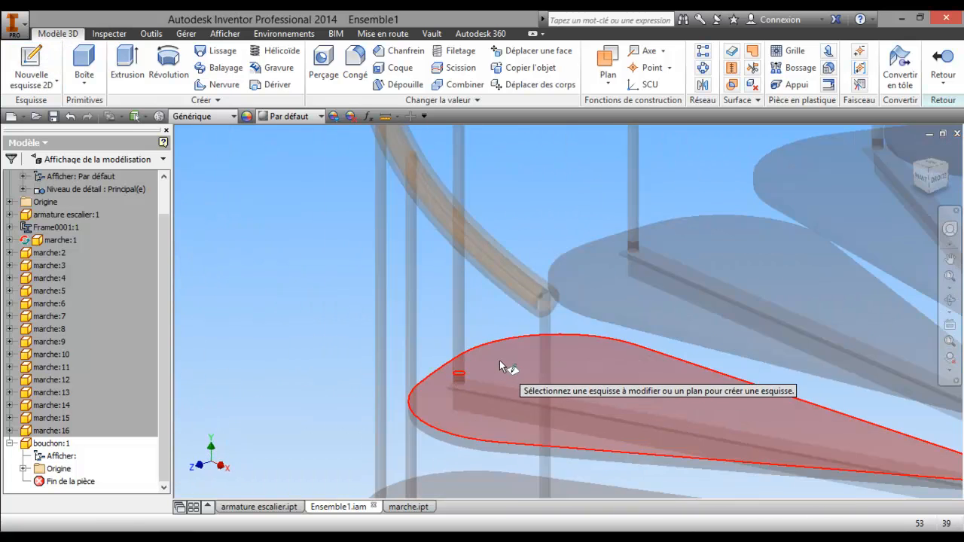
middle_click_drag(492, 268, 385, 422)
left_click(570, 269)
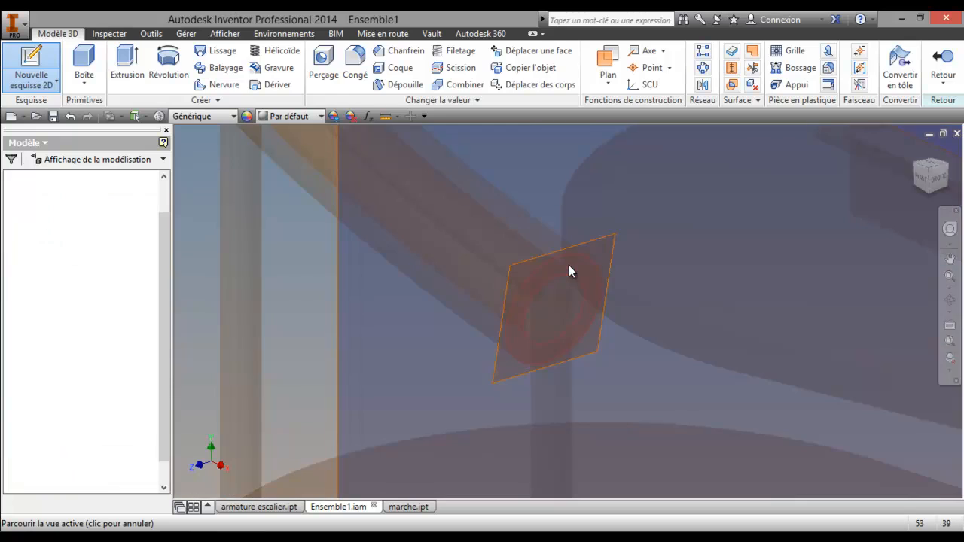
scroll(491, 351, "up", 3)
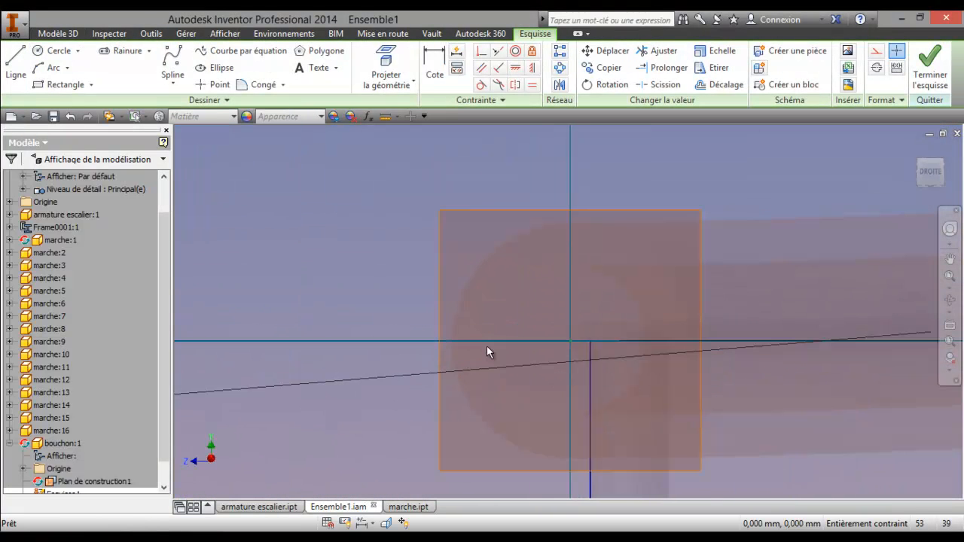
left_click(384, 75)
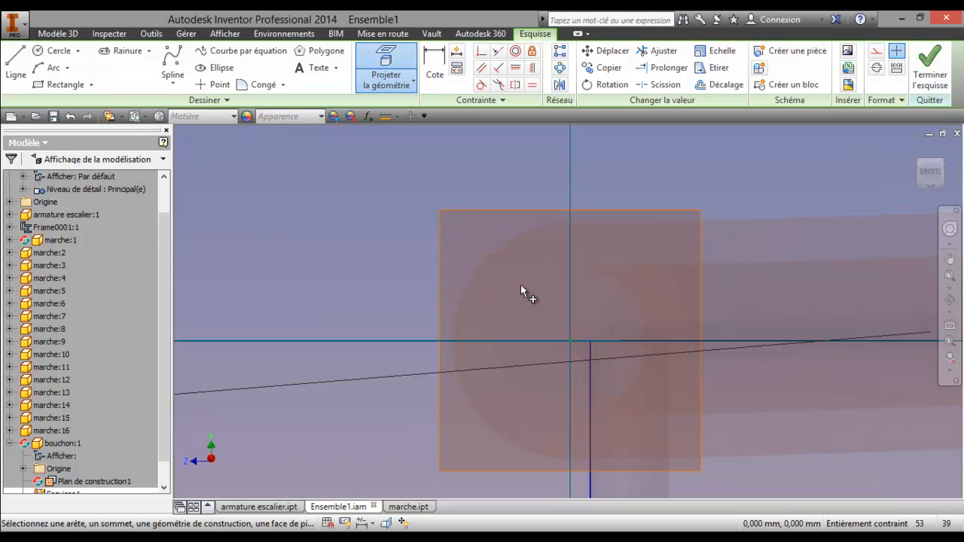
left_click(484, 263)
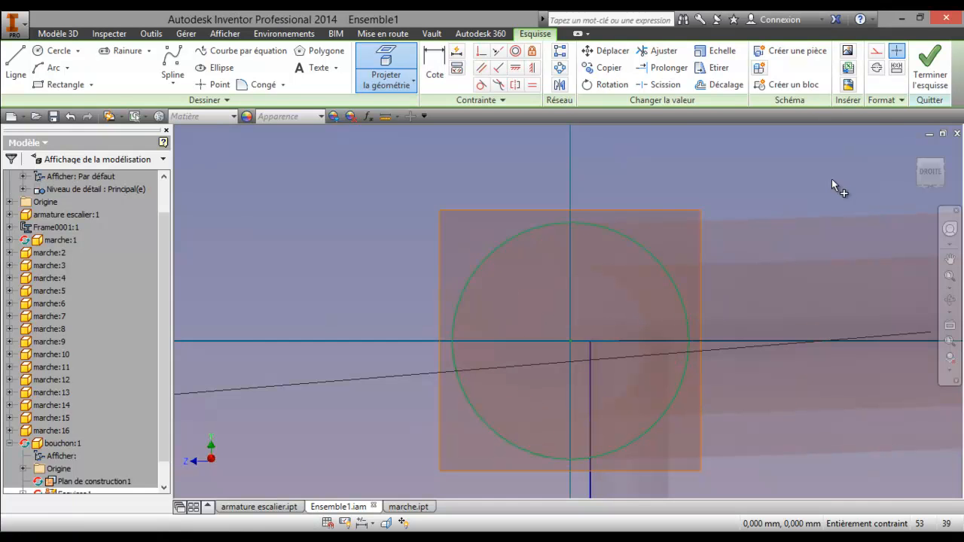
left_click(930, 70)
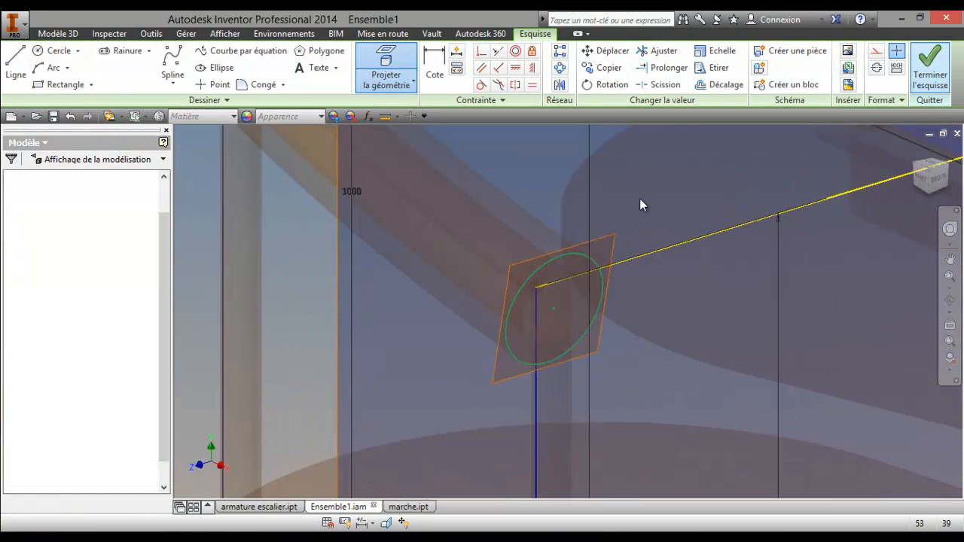
Extrude the projected circle 5 mm outward from the handrail and fillet the cap's outer edge with a 2 mm radius
left_click(128, 64)
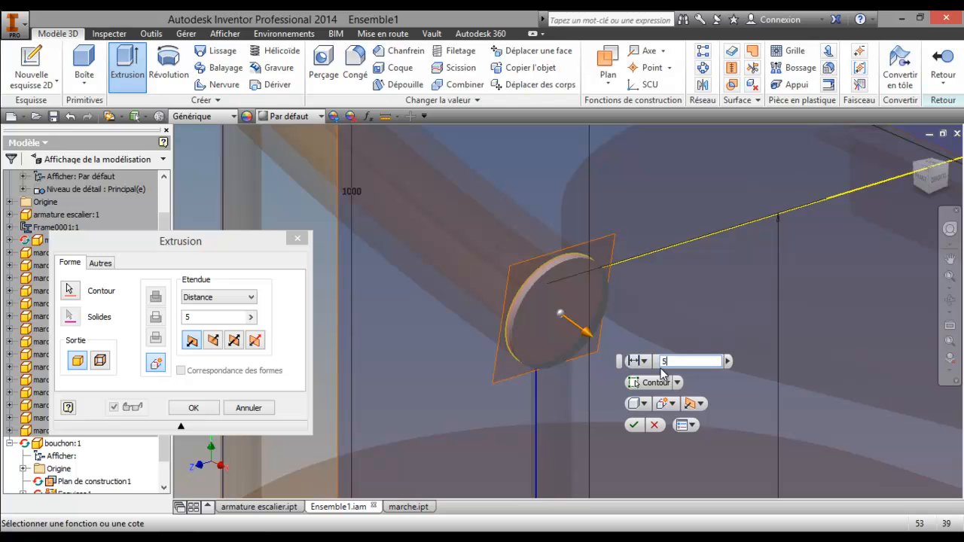
left_click(636, 427)
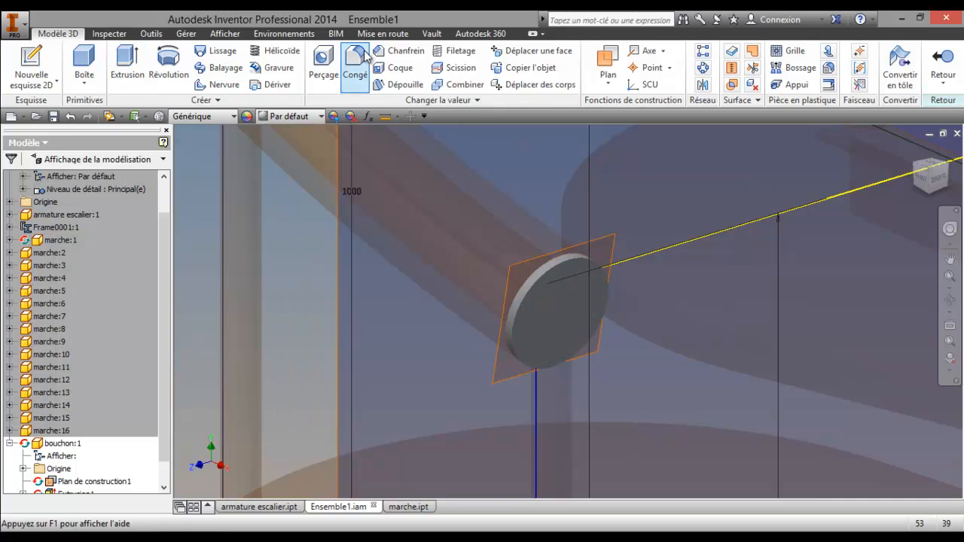
left_click(558, 272)
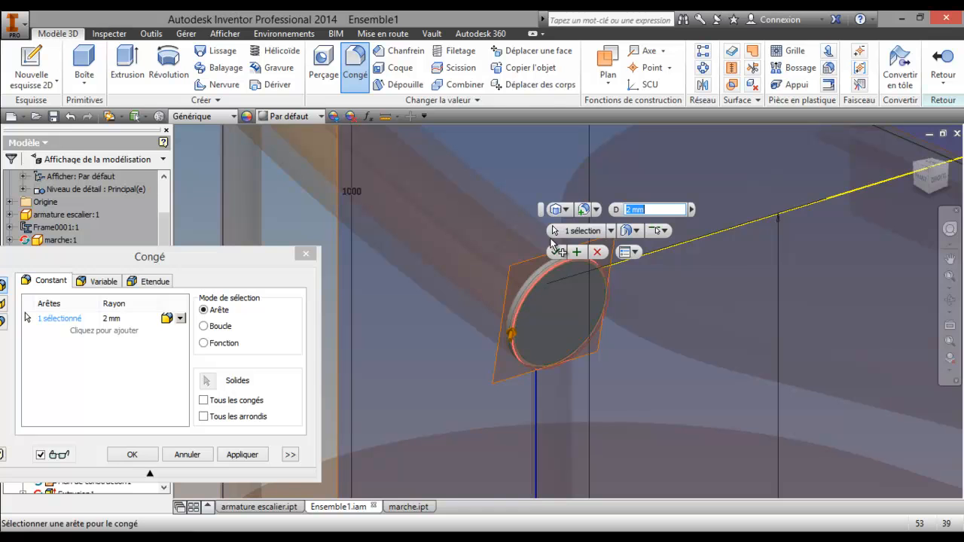
left_click(555, 253)
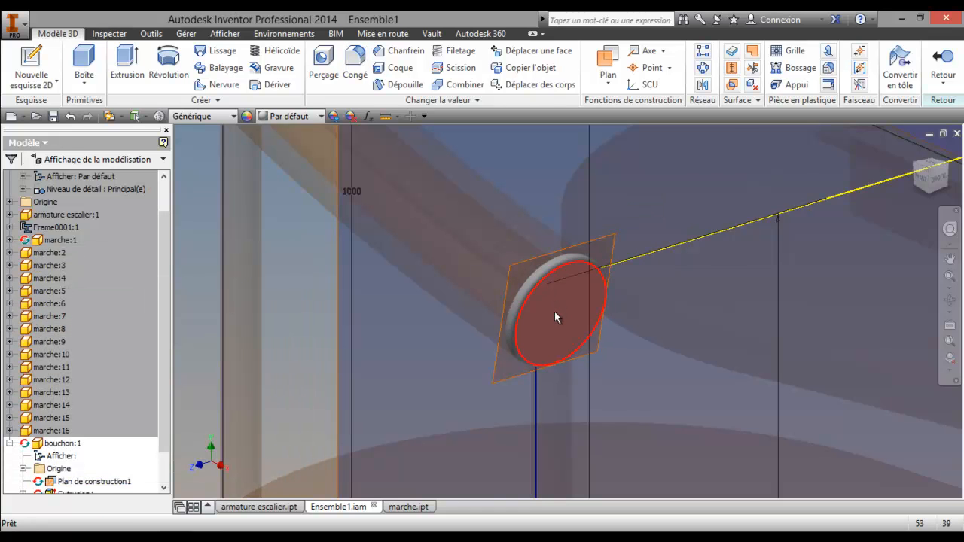
Finish editing the bouchon part and return to the top level of the Ensemble1.iam assembly
scroll(164, 280, "up", 1)
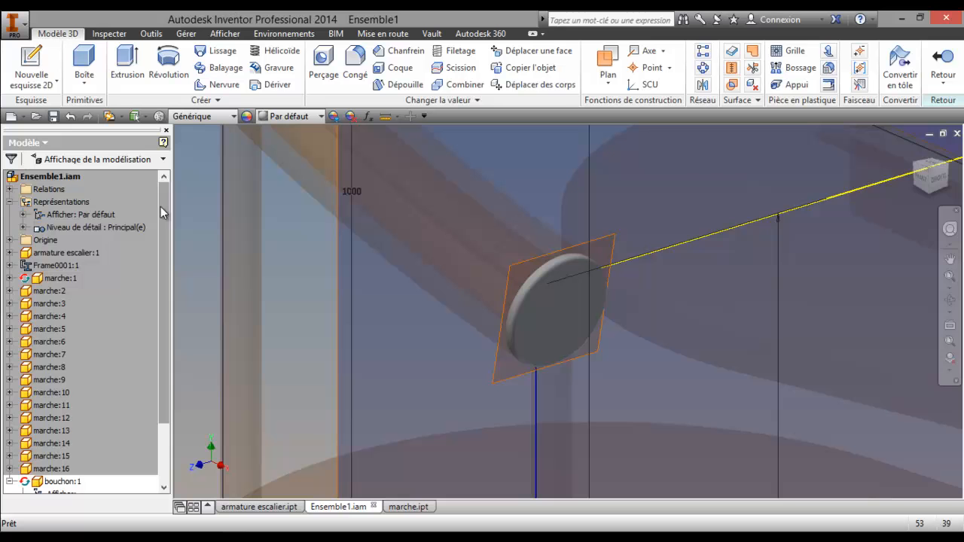
double_click(71, 175)
scroll(444, 296, "down", 8)
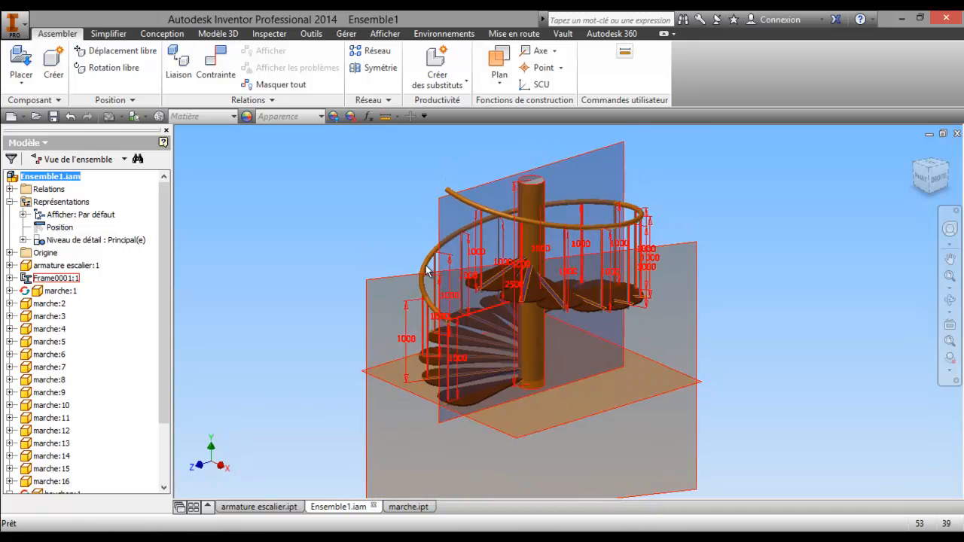
left_click(394, 208)
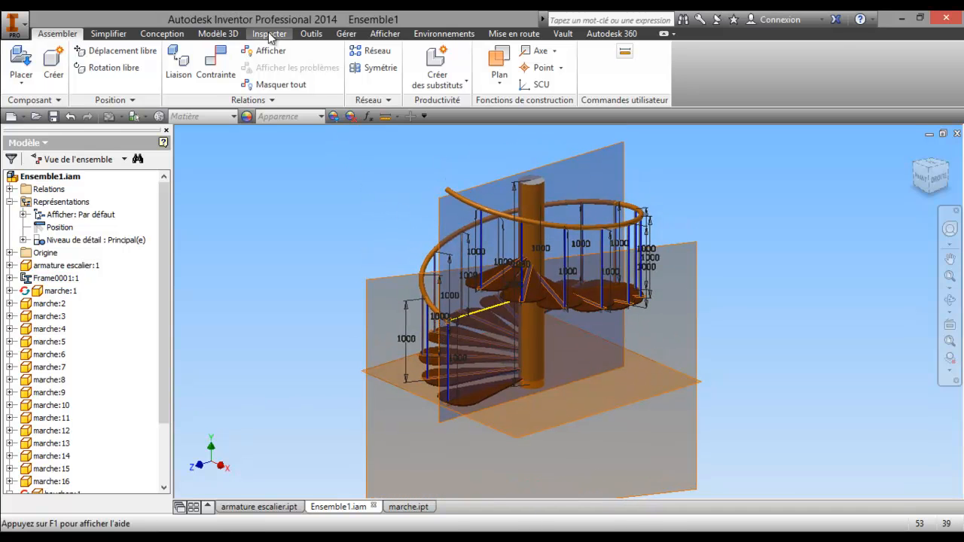
Turn off the visibility of all construction features and 2D sketches in the assembly
left_click(384, 33)
left_click(27, 83)
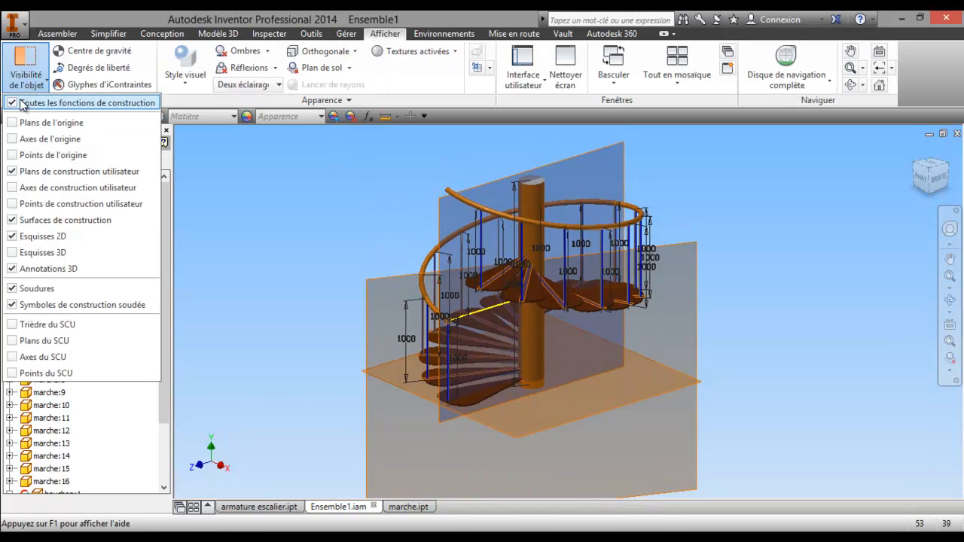
left_click(12, 102)
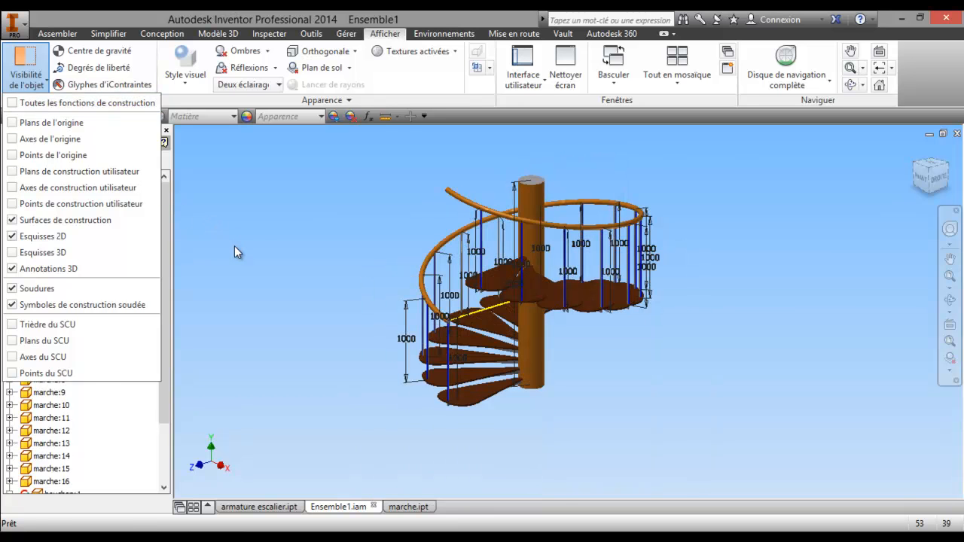
left_click(14, 237)
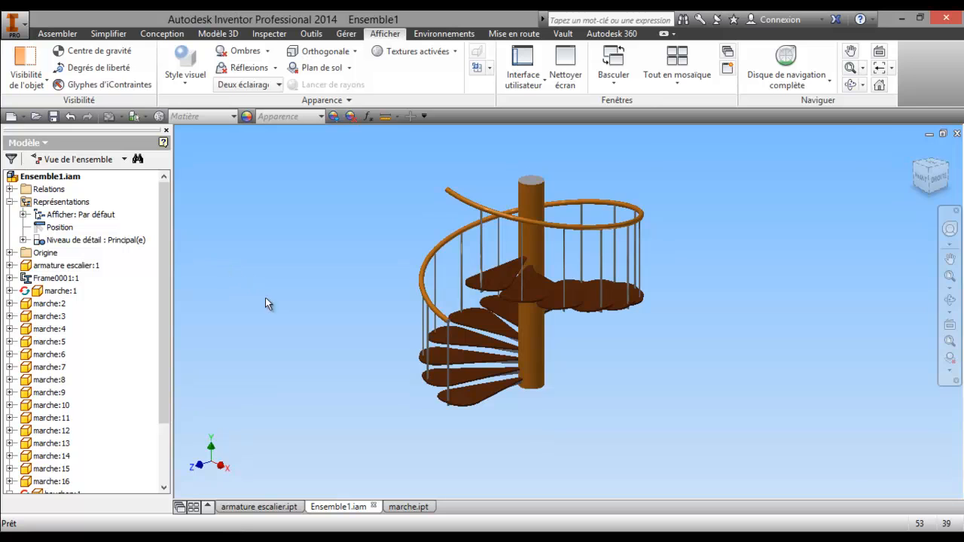
Apply the Chrome - Poli appearance to the bouchon end cap on the handrail's lower end
scroll(265, 297, "down", 6)
middle_click_drag(697, 346, 294, 207)
scroll(424, 233, "down", 3)
middle_click_drag(450, 244, 443, 322)
key("F4")
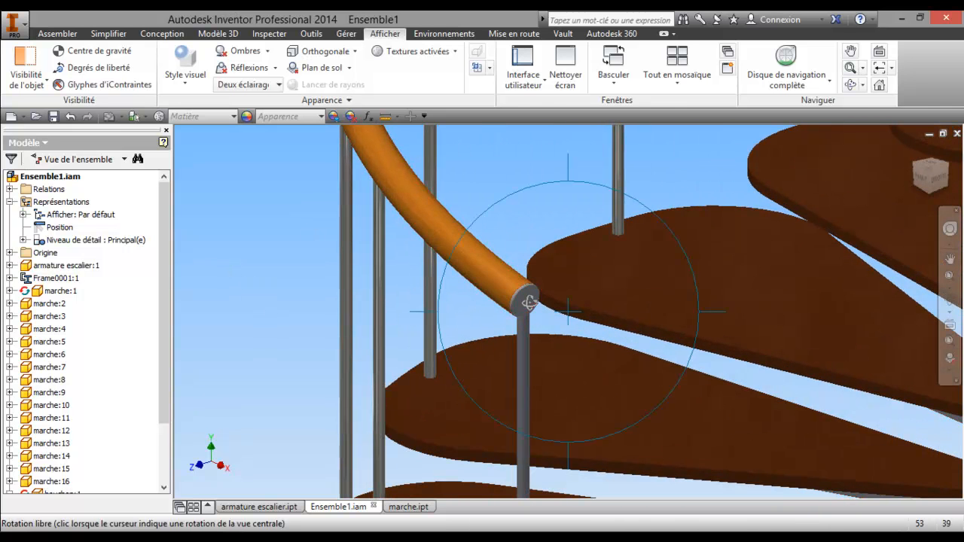
middle_click_drag(536, 336, 545, 354)
key("F4")
key("F4")
mouse_move(566, 315)
left_mouse_down()
mouse_move(523, 336)
mouse_move(634, 309)
mouse_move(672, 339)
mouse_move(567, 325)
left_mouse_up()
key("F4")
scroll(566, 326, "down", 2)
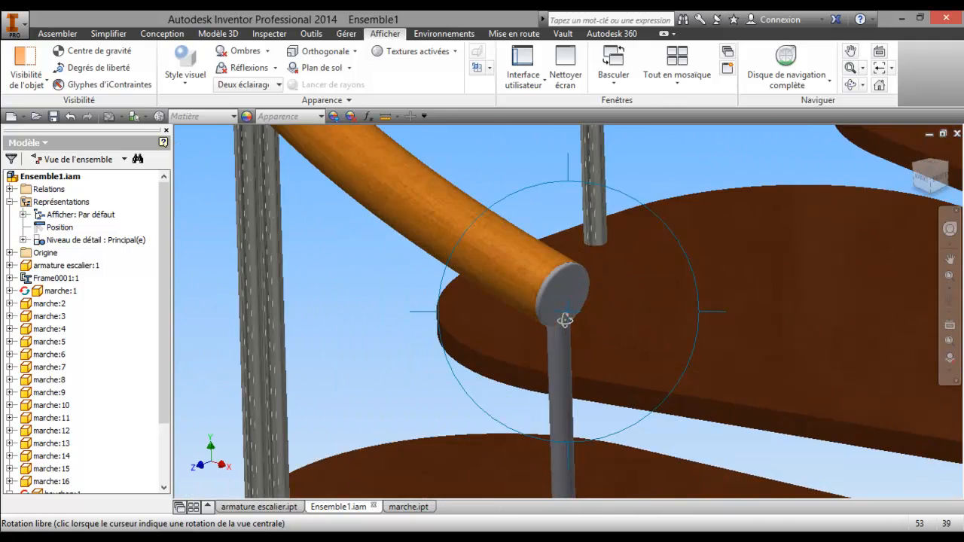
right_click(564, 324)
left_click(488, 321)
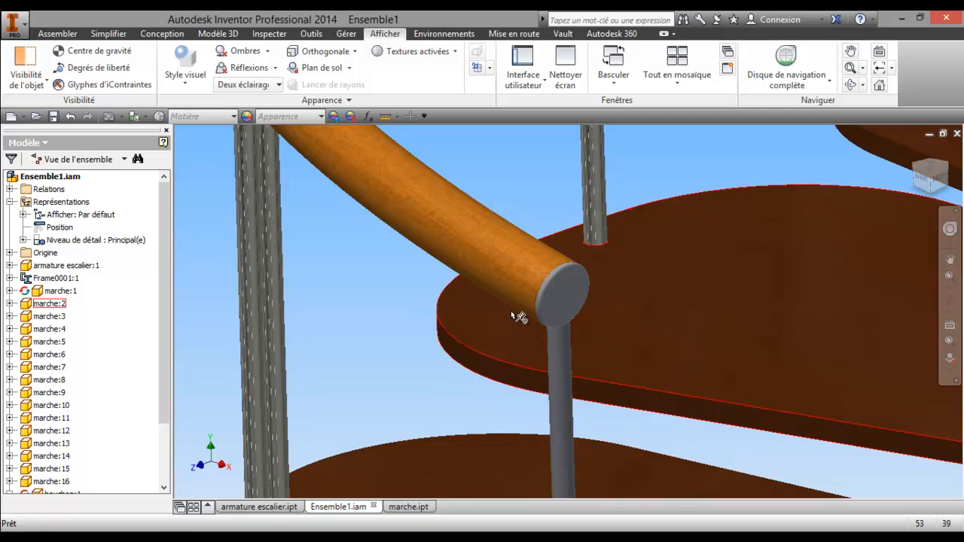
left_click(555, 301)
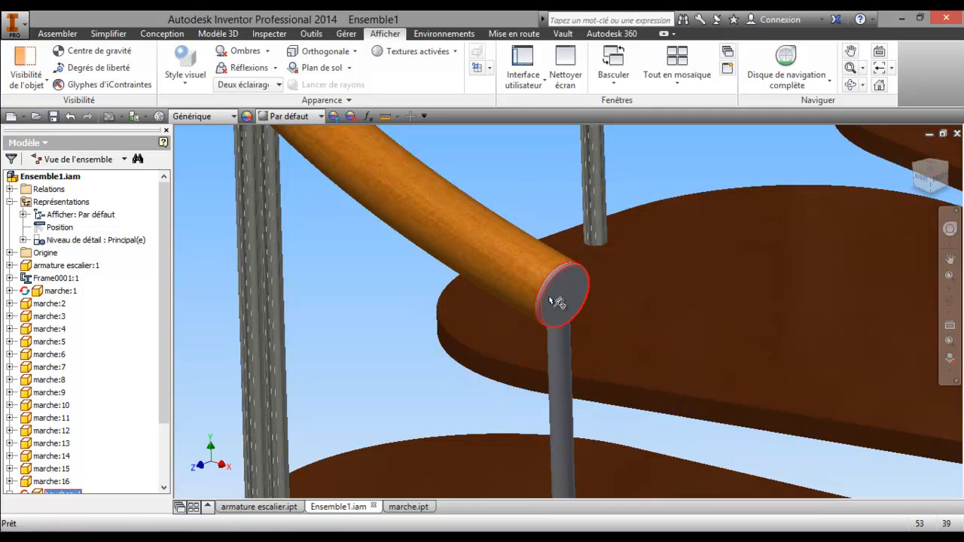
left_click(319, 117)
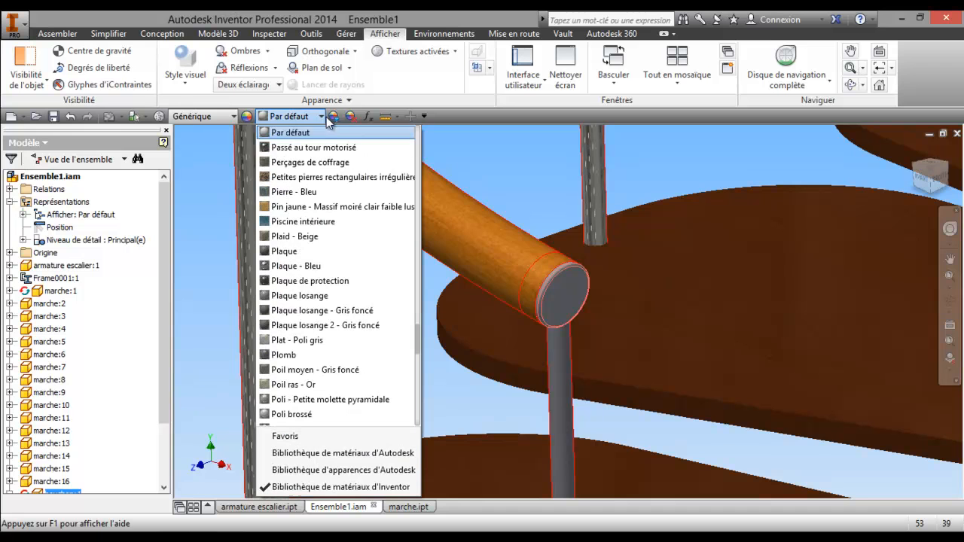
scroll(299, 162, "up", 6)
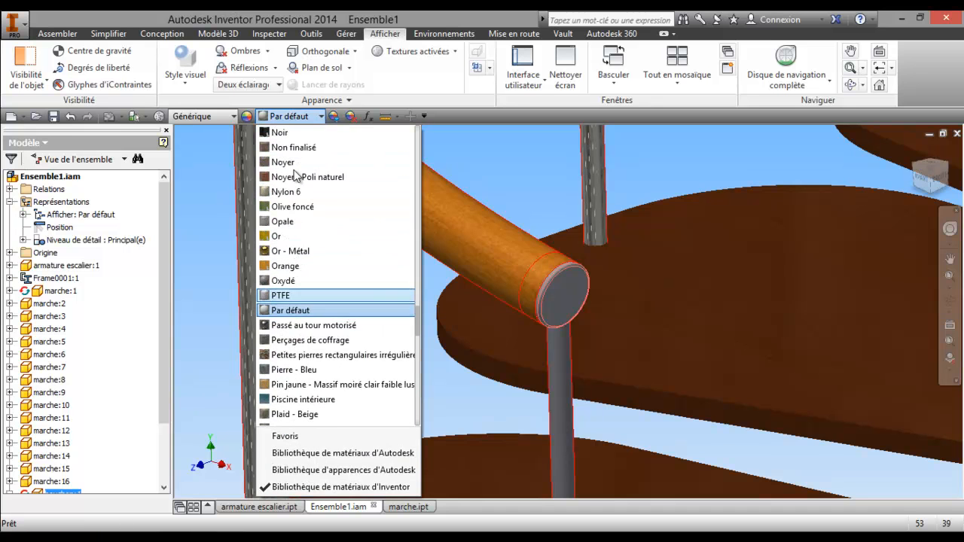
scroll(290, 189, "up", 3)
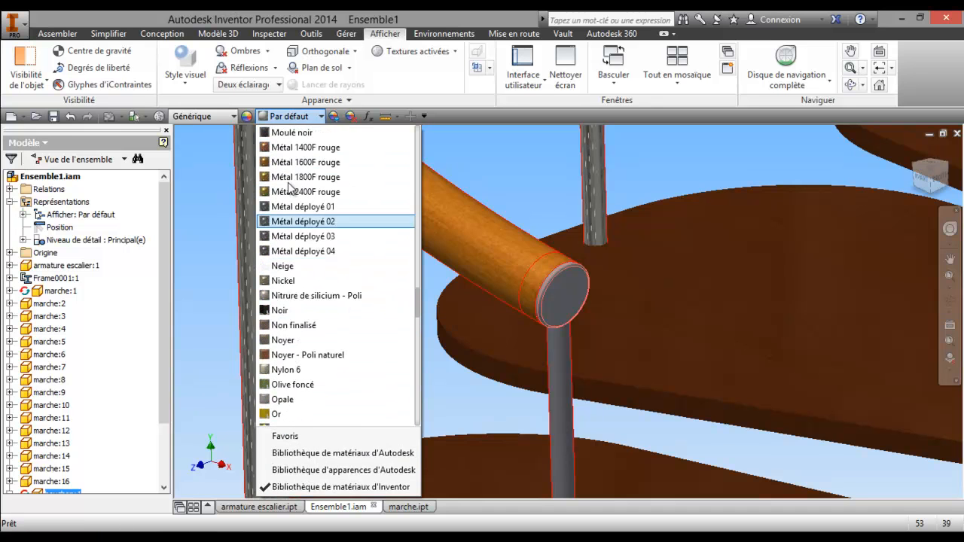
scroll(290, 189, "up", 10)
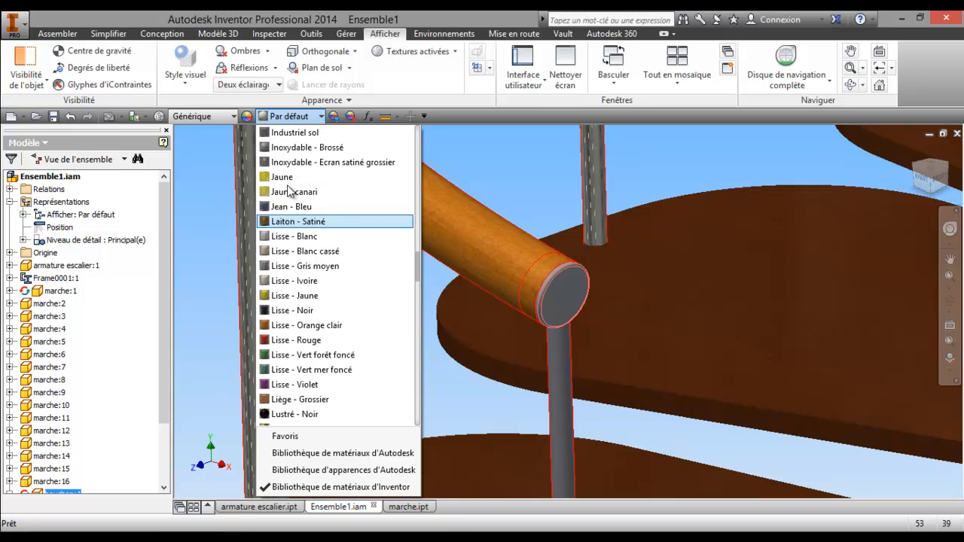
left_click_drag(416, 256, 420, 207)
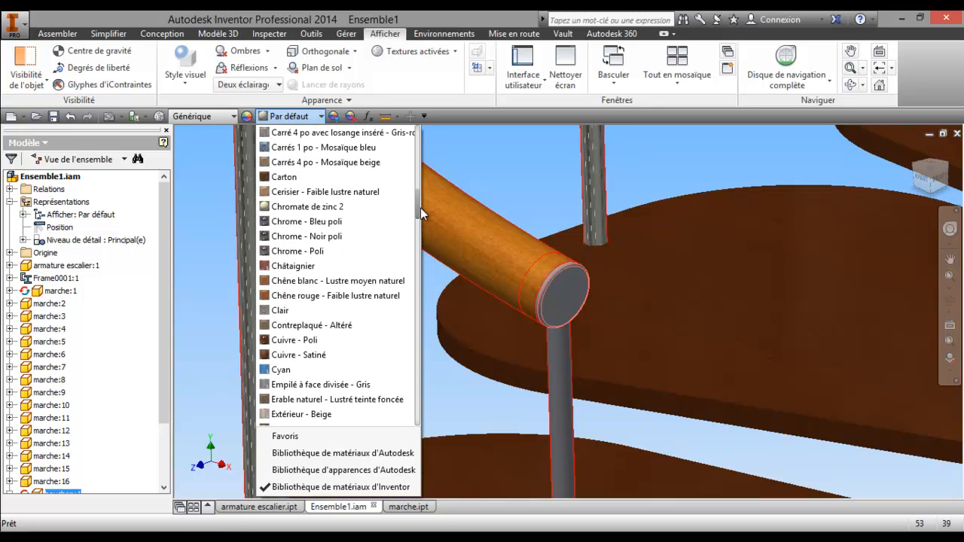
left_click(312, 251)
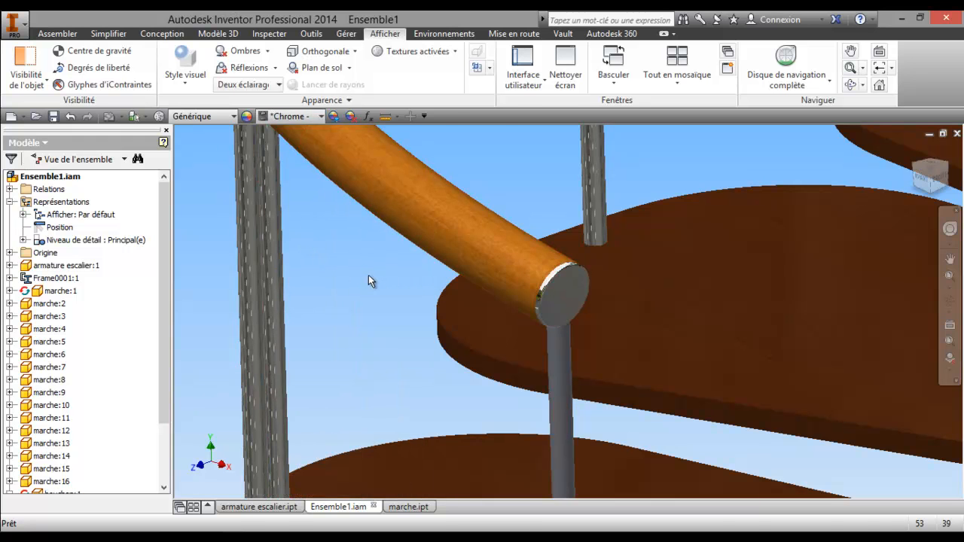
Examine the staircase assembly from several sides, including the lower end of the handrail
scroll(366, 280, "down", 6)
key("F4")
left_click_drag(489, 318, 635, 381)
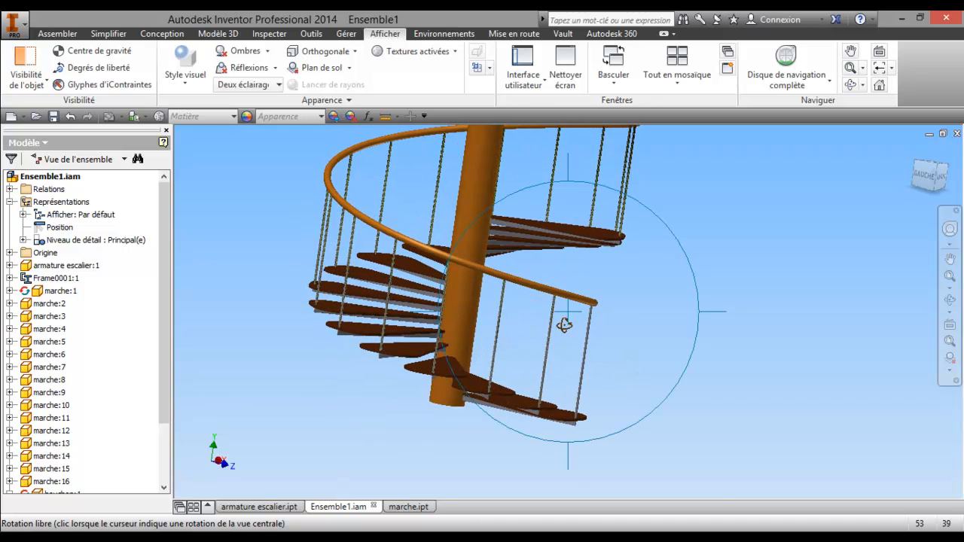
left_click_drag(586, 333, 532, 352)
right_click(532, 352)
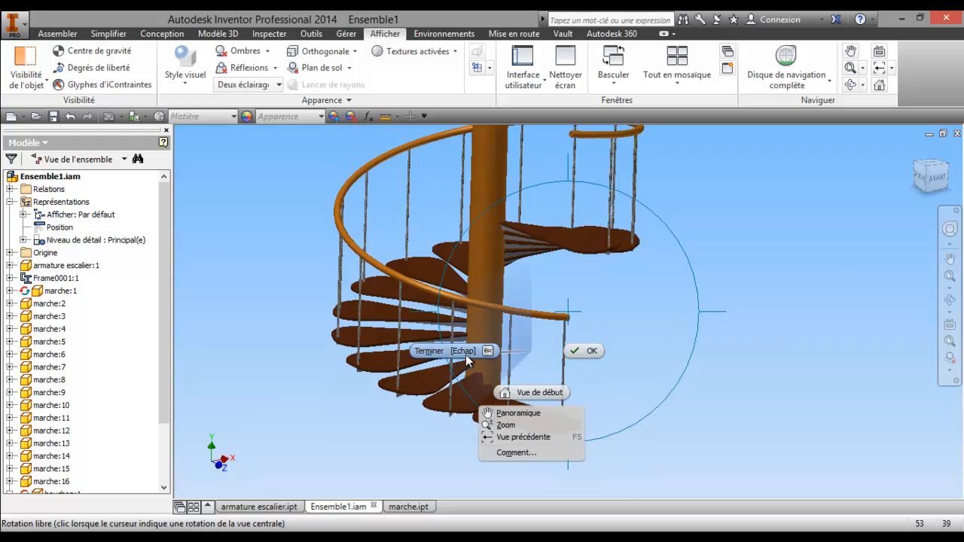
left_click(458, 351)
mouse_move(580, 348)
middle_mouse_down()
mouse_move(600, 328)
mouse_move(595, 340)
middle_mouse_up()
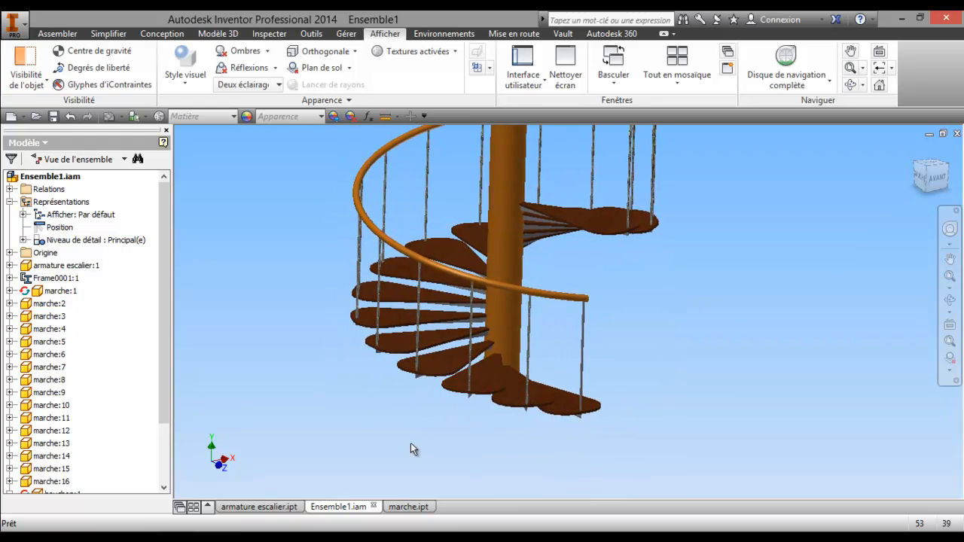
Switch to armature escalier.ipt and create a 2D sketch on the vertical construction plane Plan de construction20 at the handrail's lower end
left_click(407, 507)
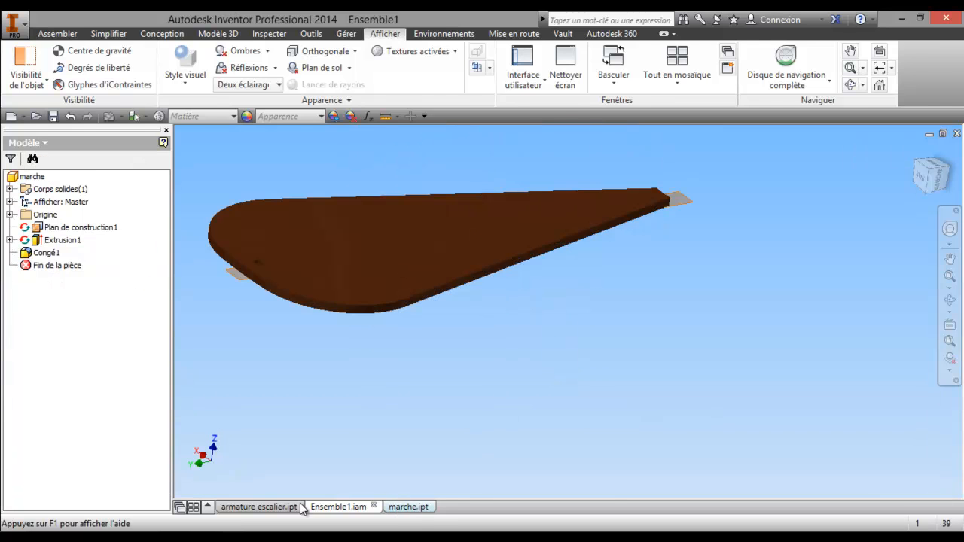
left_click(258, 507)
scroll(570, 347, "up", 5)
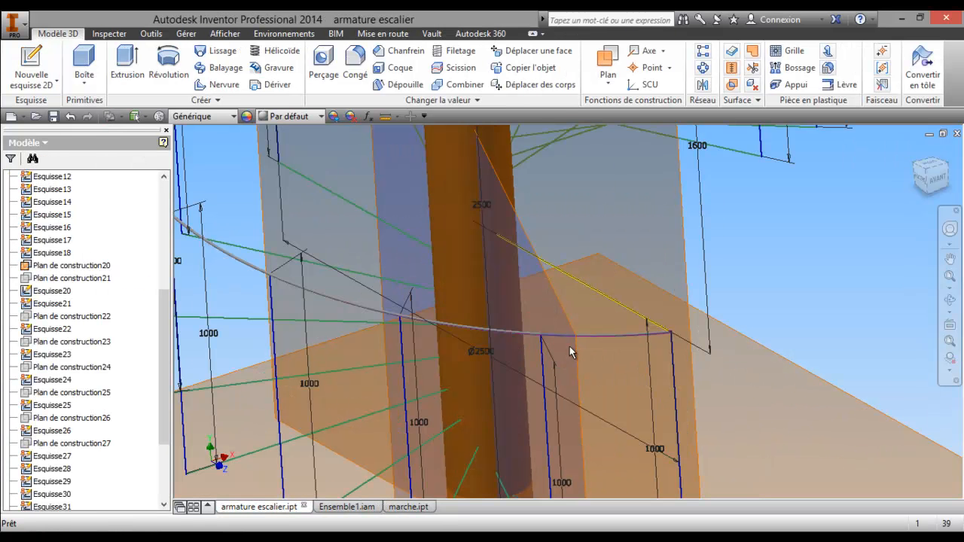
middle_click_drag(594, 365, 545, 260)
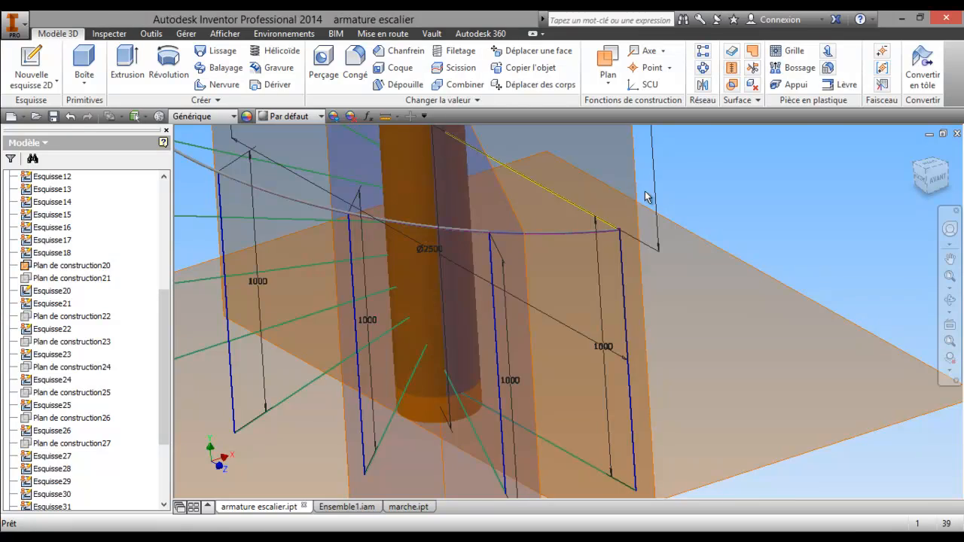
middle_click_drag(636, 203, 617, 229)
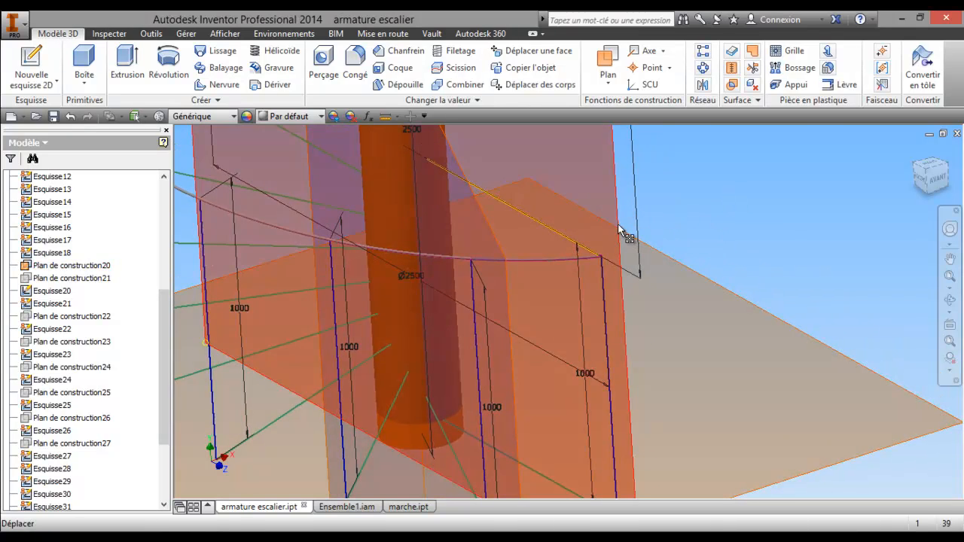
scroll(693, 230, "down", 2)
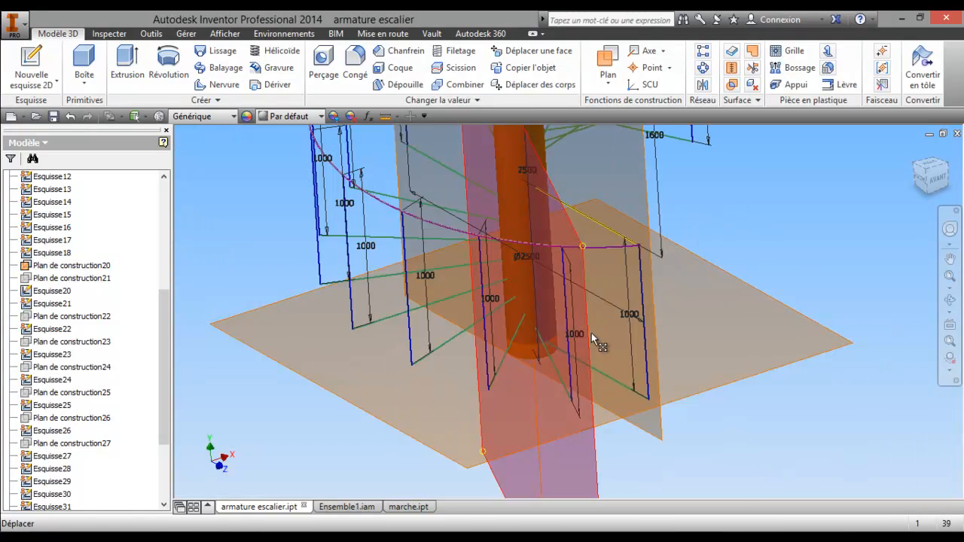
middle_click_drag(718, 229, 669, 286)
key("F4")
left_click_drag(706, 232, 652, 296)
right_click(652, 297)
left_click(569, 297)
right_click(622, 273)
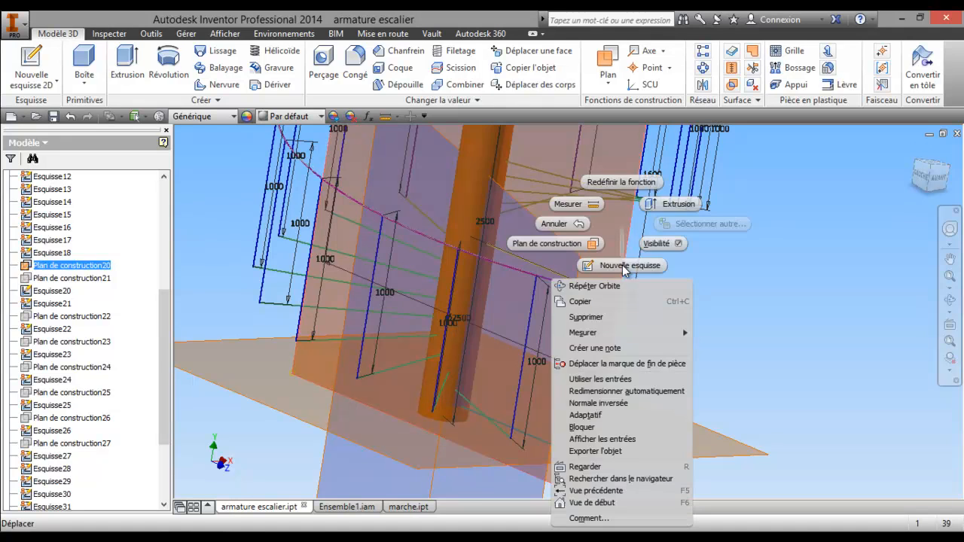
left_click(626, 269)
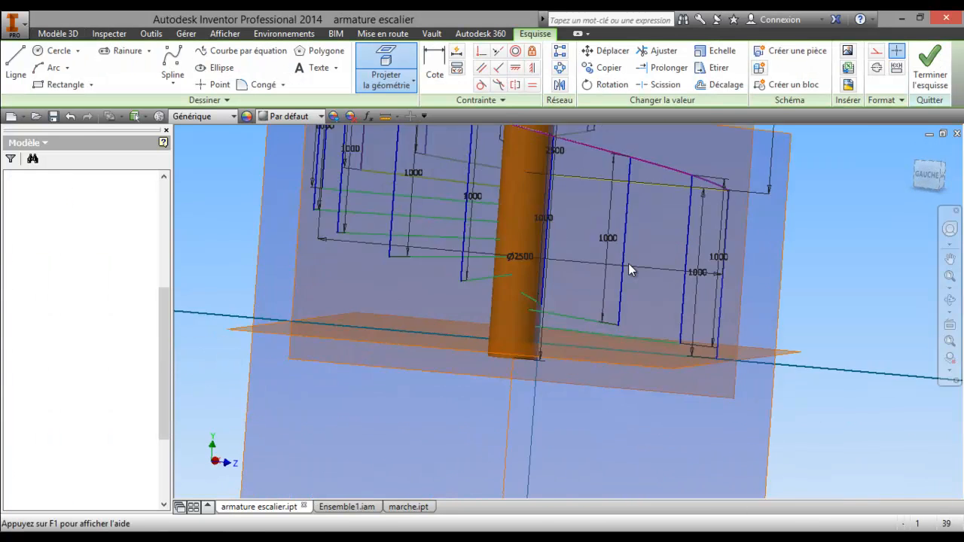
Project the vertical post line below the handrail's lower end into the sketch and place a sketch point on it
left_click(950, 299)
mouse_move(678, 271)
left_mouse_down()
mouse_move(476, 276)
mouse_move(548, 309)
mouse_move(610, 302)
left_mouse_up()
right_click(602, 309)
left_click(516, 309)
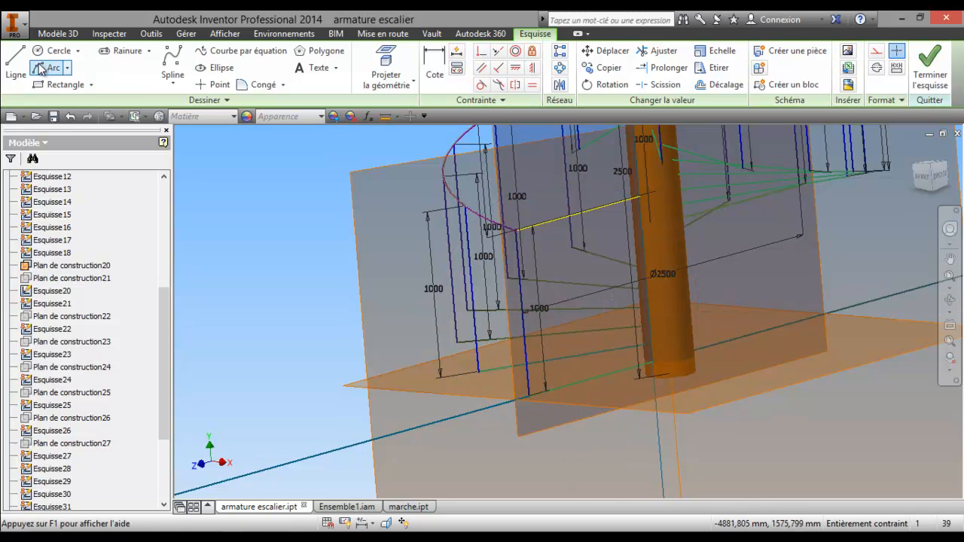
left_click(205, 86)
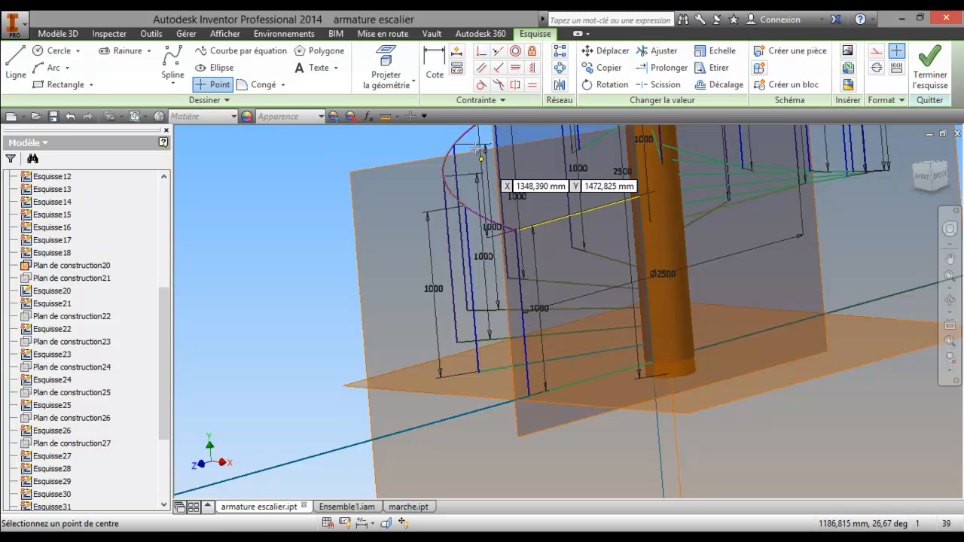
left_click(384, 68)
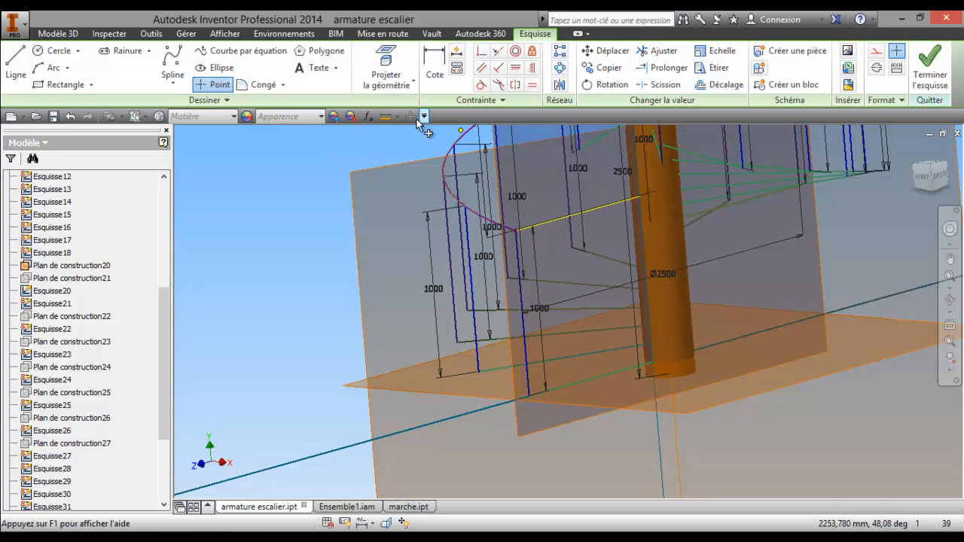
left_click(520, 312)
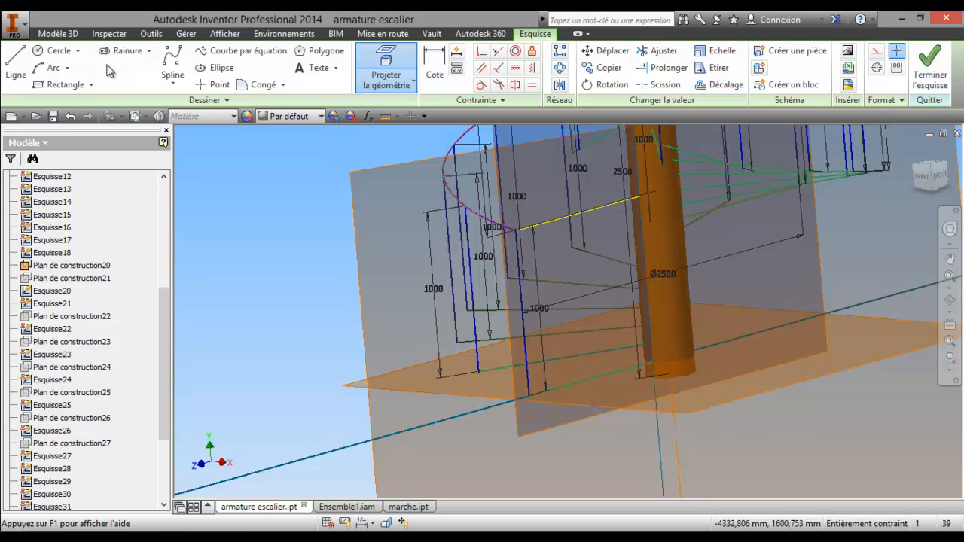
left_click(214, 85)
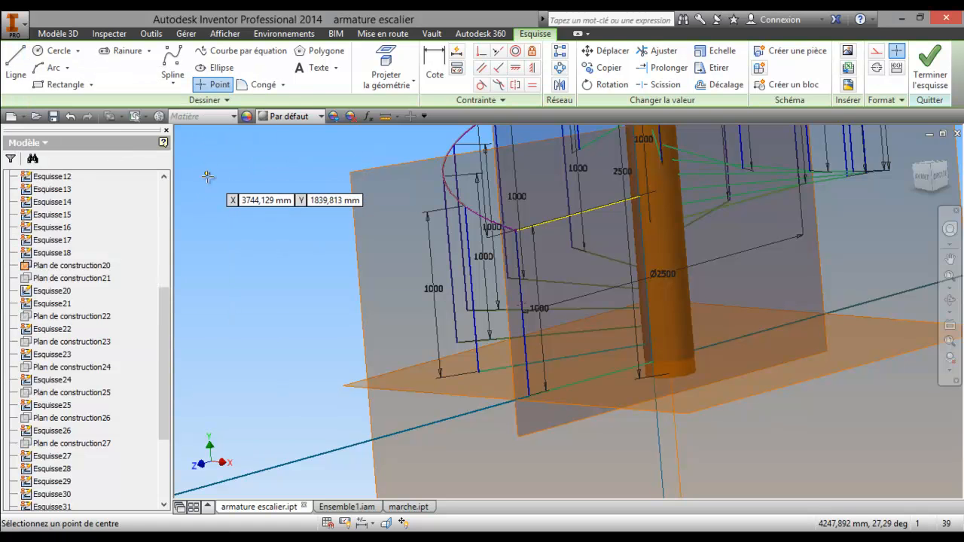
Dimension the sketch point 300 mm below the handrail curve's lower endpoint
left_click(433, 78)
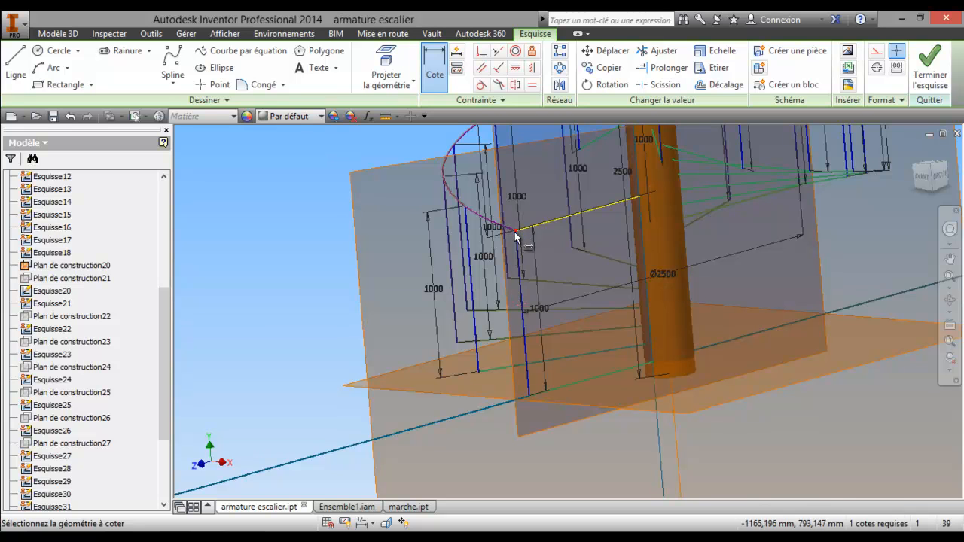
left_click(516, 238)
left_click(327, 311)
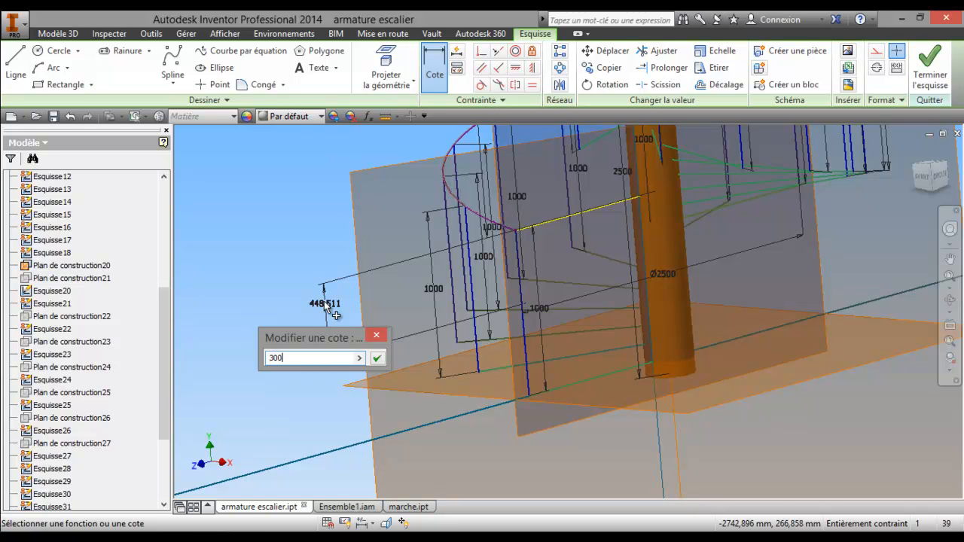
type("300")
left_click(378, 359)
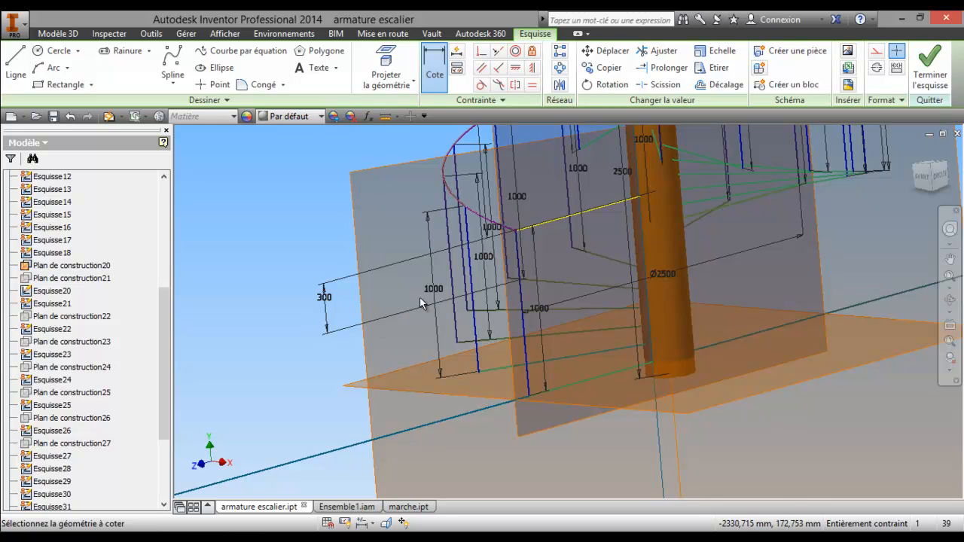
Draw a horizontal line from the point 300 mm below the handrail's lower end to the central column's axis, viewed normal to the sketch
scroll(533, 268, "up", 5)
scroll(490, 313, "down", 3)
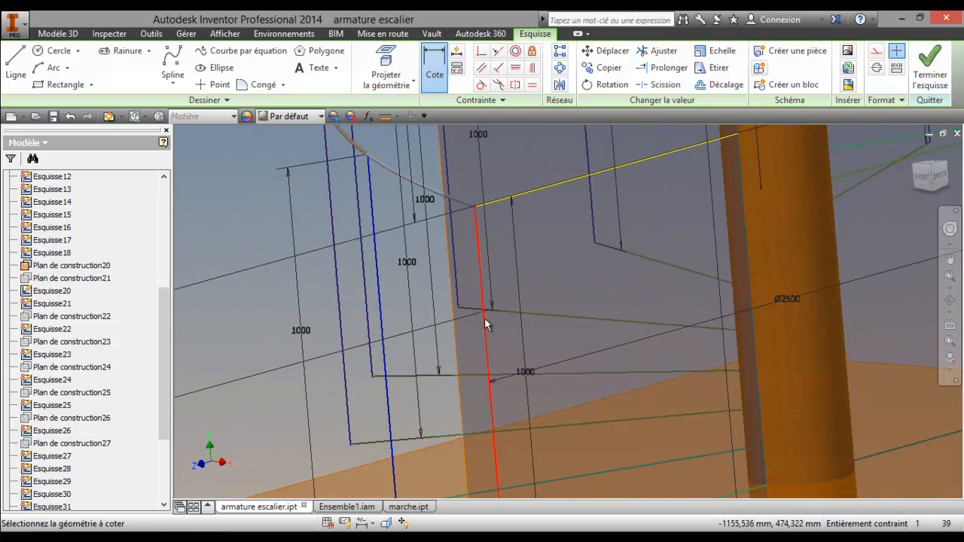
left_click(950, 325)
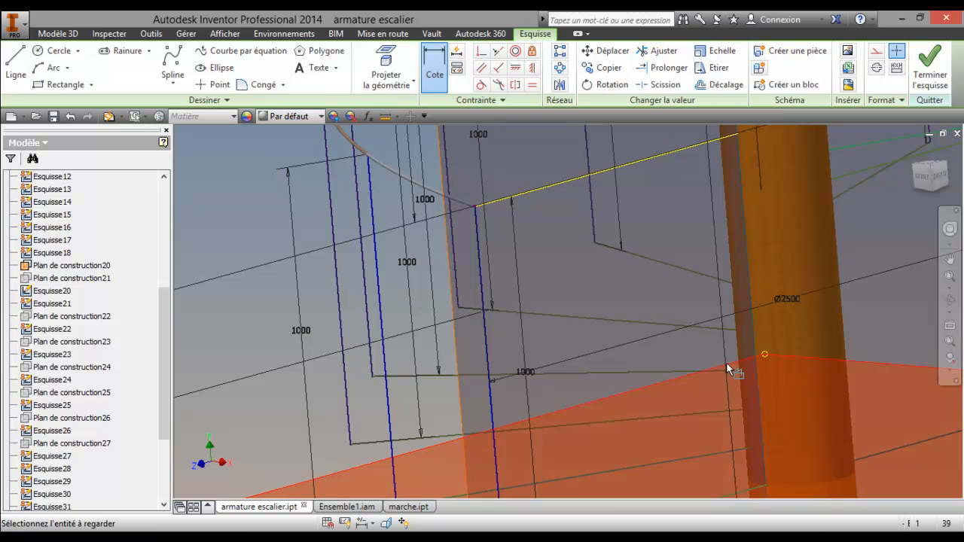
left_click(460, 346)
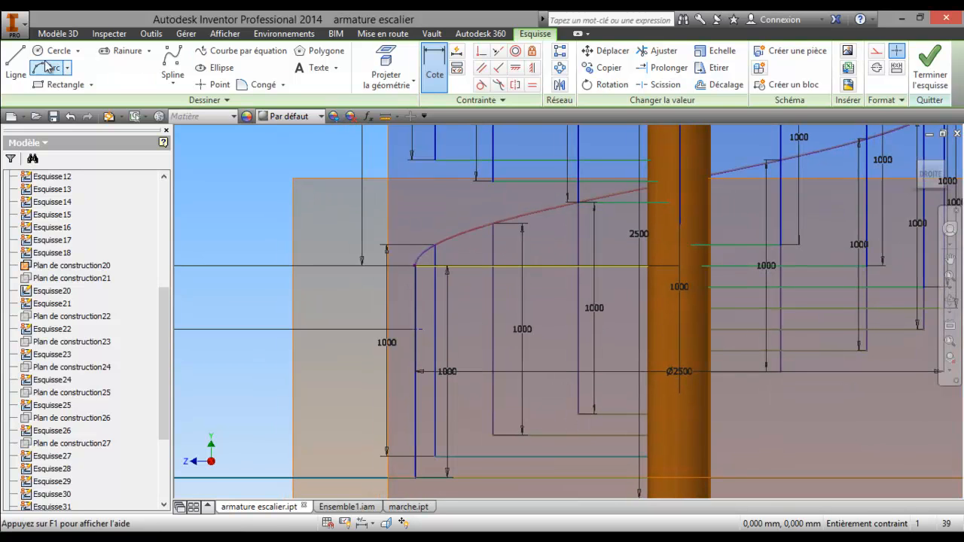
left_click(16, 67)
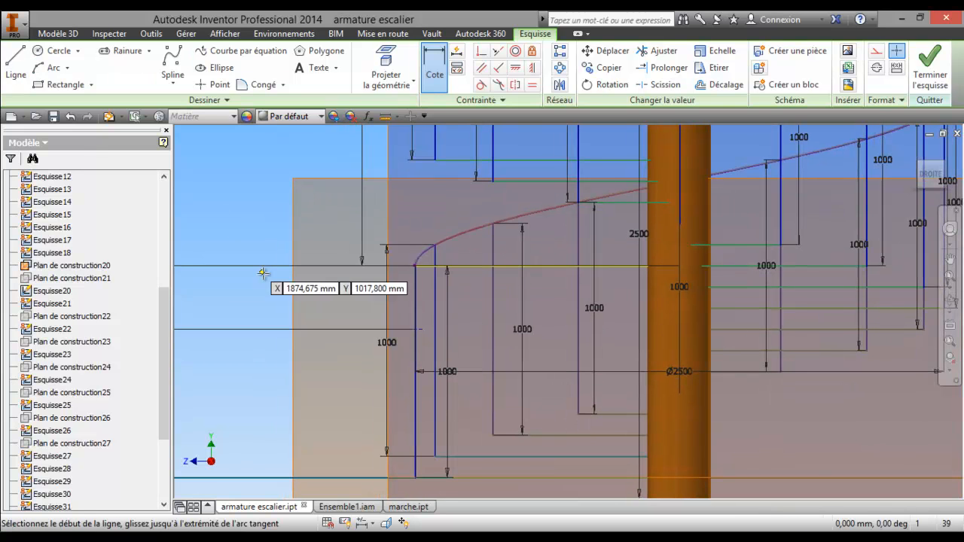
left_click(416, 330)
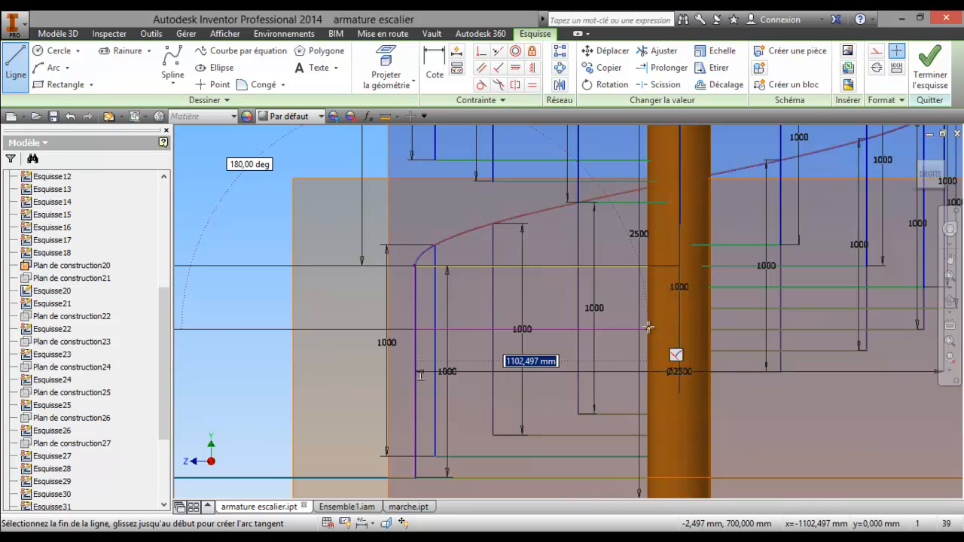
left_click(679, 329)
right_click(569, 324)
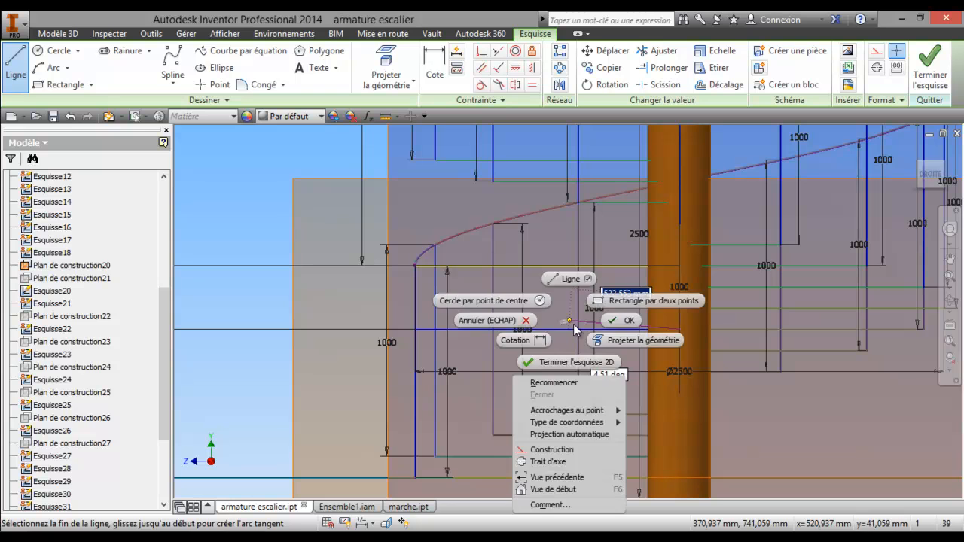
left_click(625, 322)
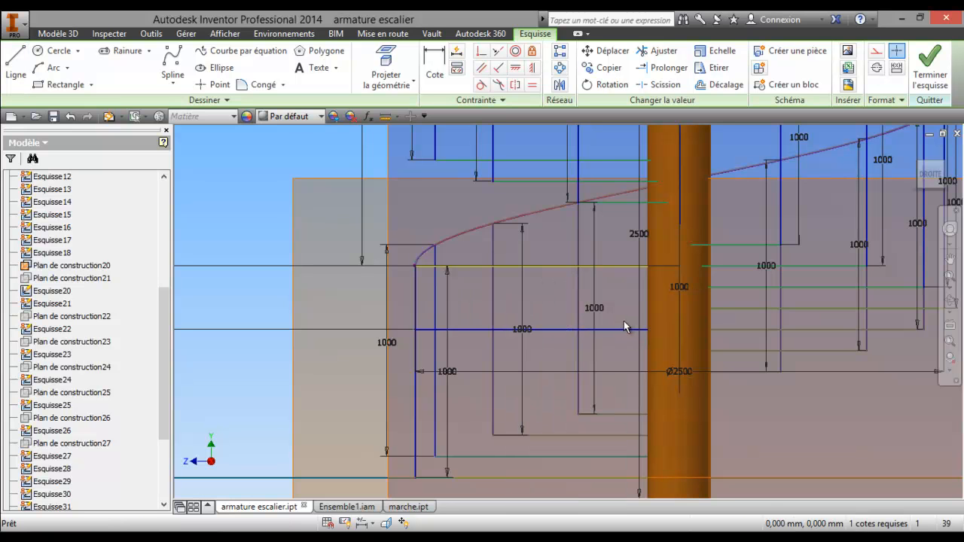
Set the new horizontal line's colour to yellow (Jaune) in its geometry properties
right_click(576, 330)
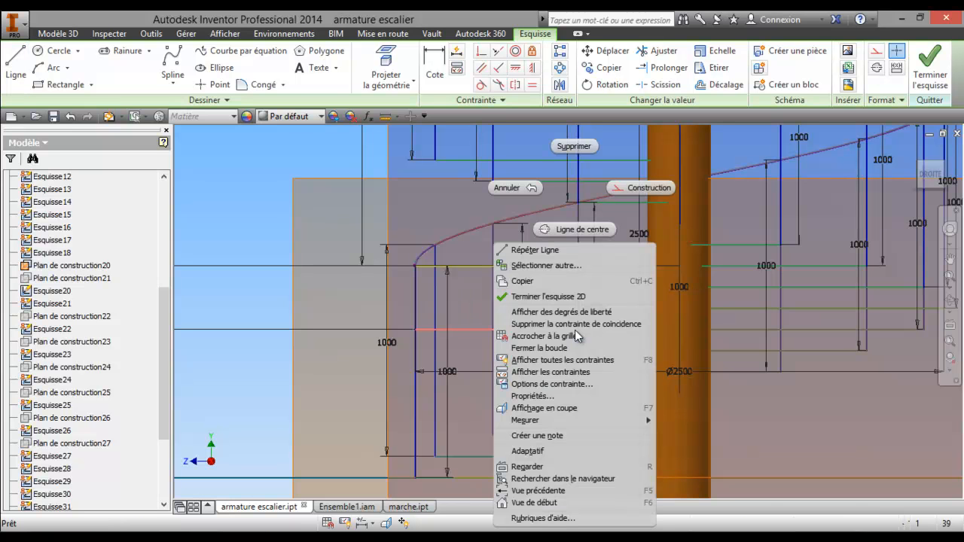
left_click(550, 396)
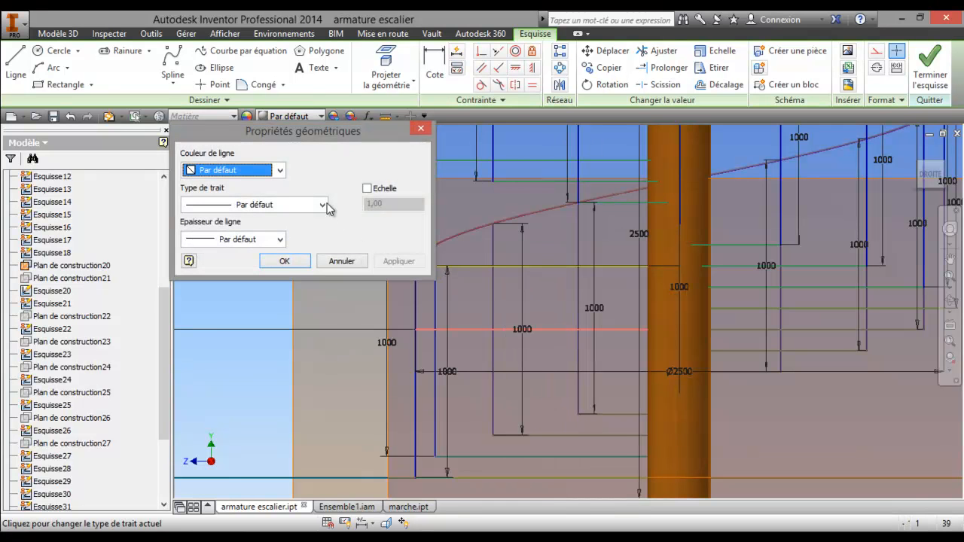
left_click(278, 170)
left_click(229, 226)
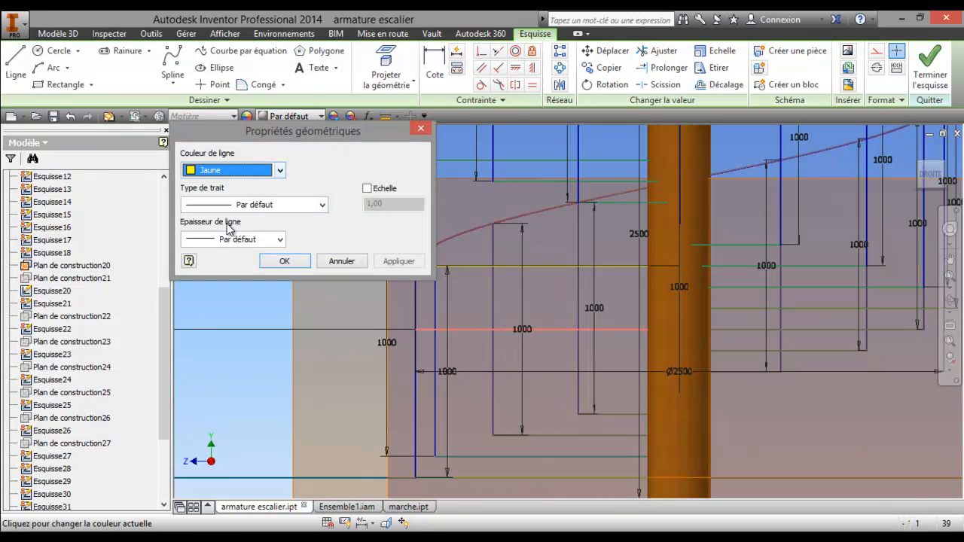
left_click(286, 262)
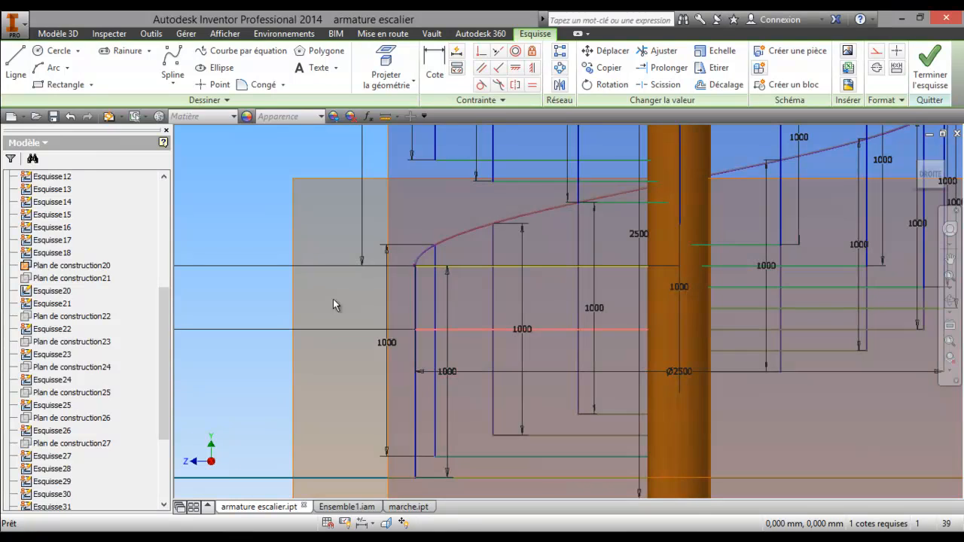
key("x")
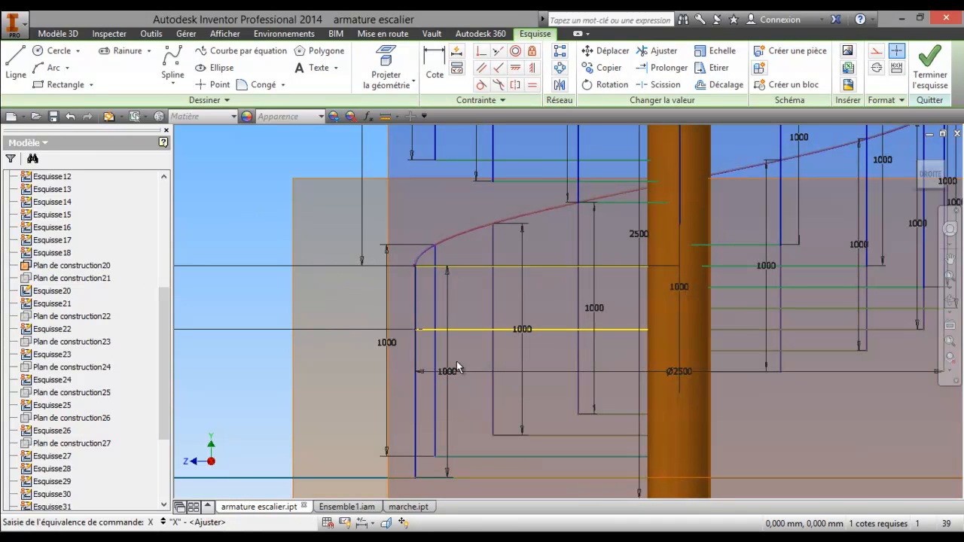
Examine the yellow line's position relative to the central column and the handrail's lower end from several sides
left_click(950, 302)
mouse_move(633, 349)
left_mouse_down()
mouse_move(609, 352)
mouse_move(754, 372)
mouse_move(764, 351)
mouse_move(633, 376)
left_mouse_up()
left_click_drag(761, 392, 574, 369)
middle_click_drag(574, 369, 553, 360)
scroll(555, 356, "down", 3)
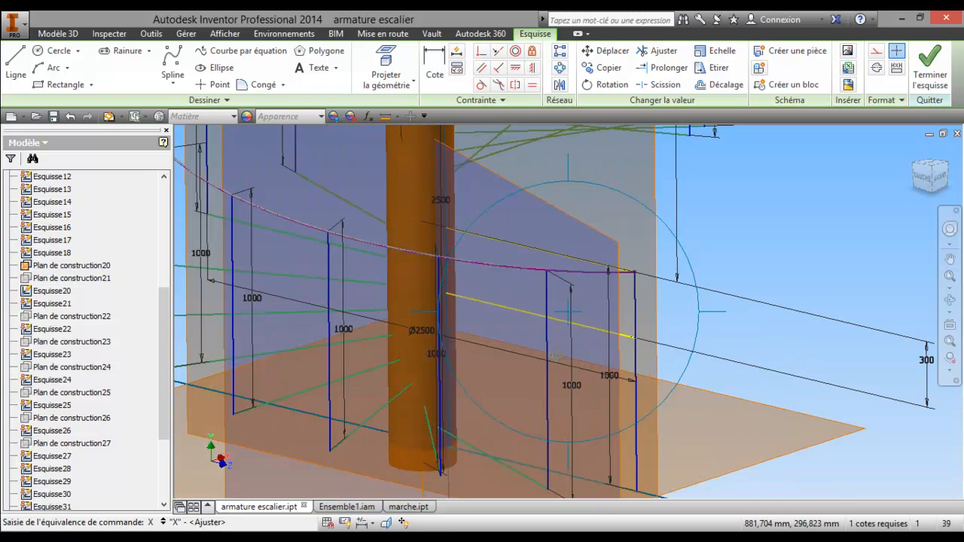
left_click_drag(530, 351, 490, 362)
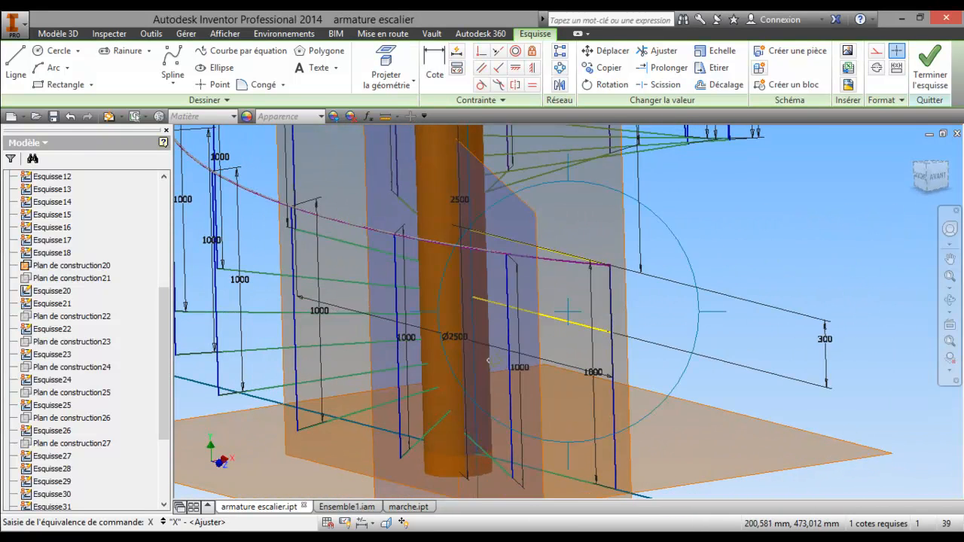
middle_click_drag(488, 363, 533, 376)
left_click_drag(621, 307, 589, 339)
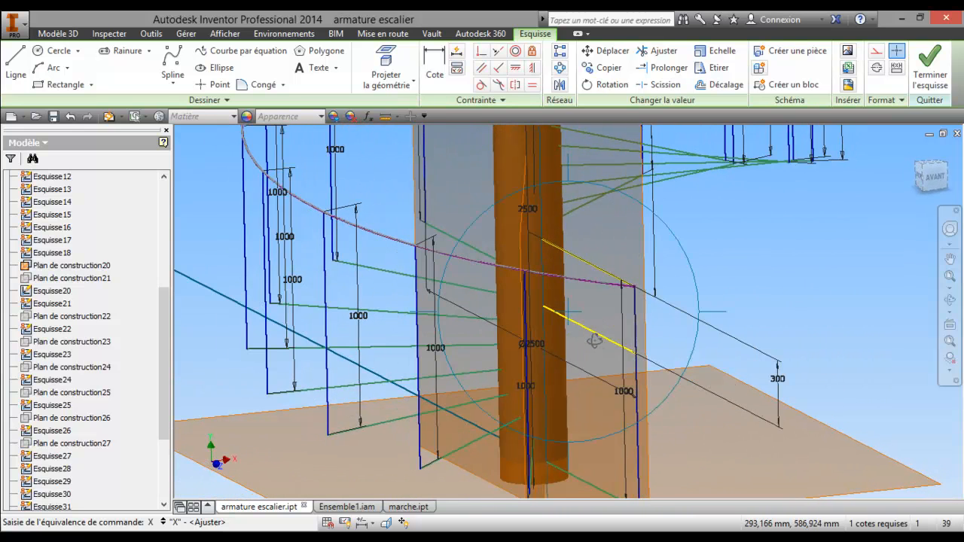
right_click(595, 341)
left_click(503, 344)
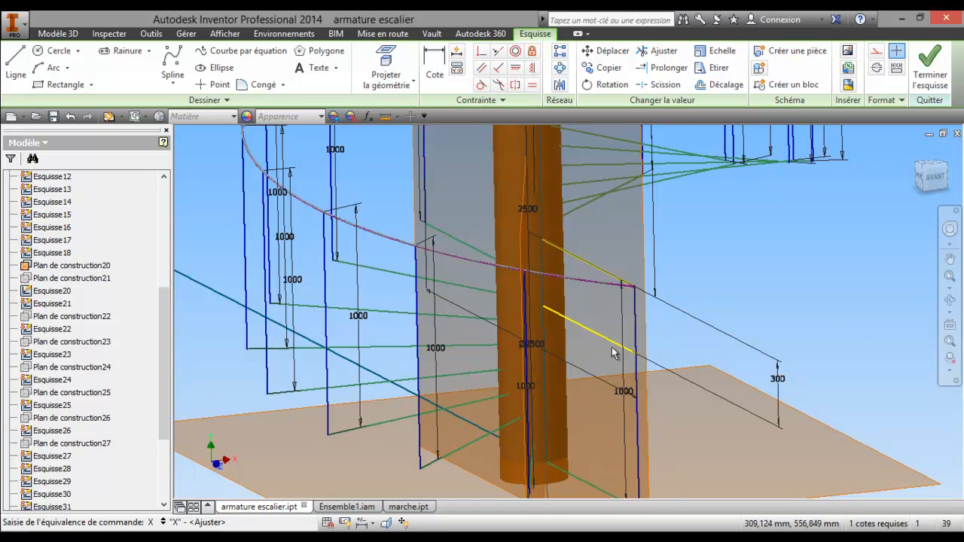
scroll(601, 352, "up", 2)
scroll(616, 352, "down", 2)
mouse_move(616, 348)
middle_mouse_down()
mouse_move(611, 368)
mouse_move(626, 358)
middle_mouse_up()
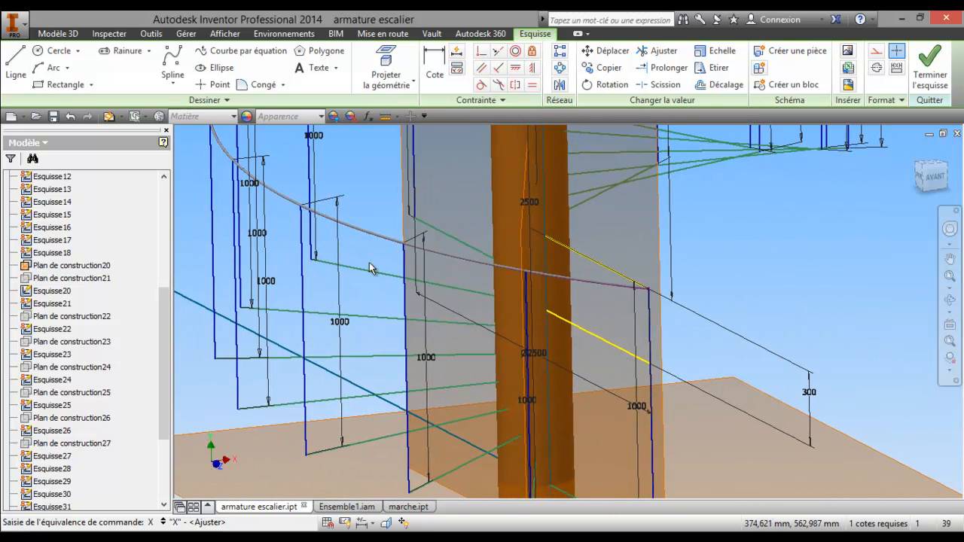
Finish the 2D sketch and start a new 3D sketch
left_click(68, 34)
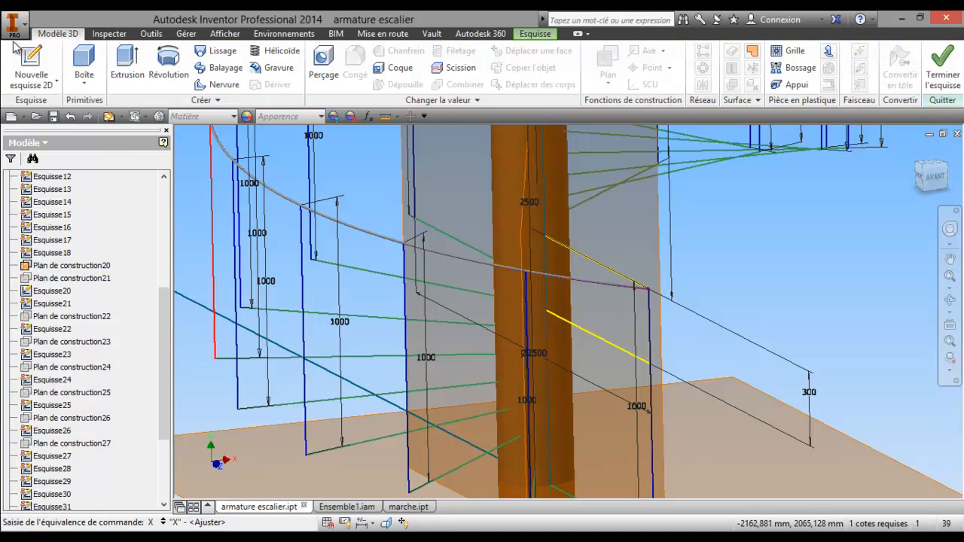
left_click(47, 80)
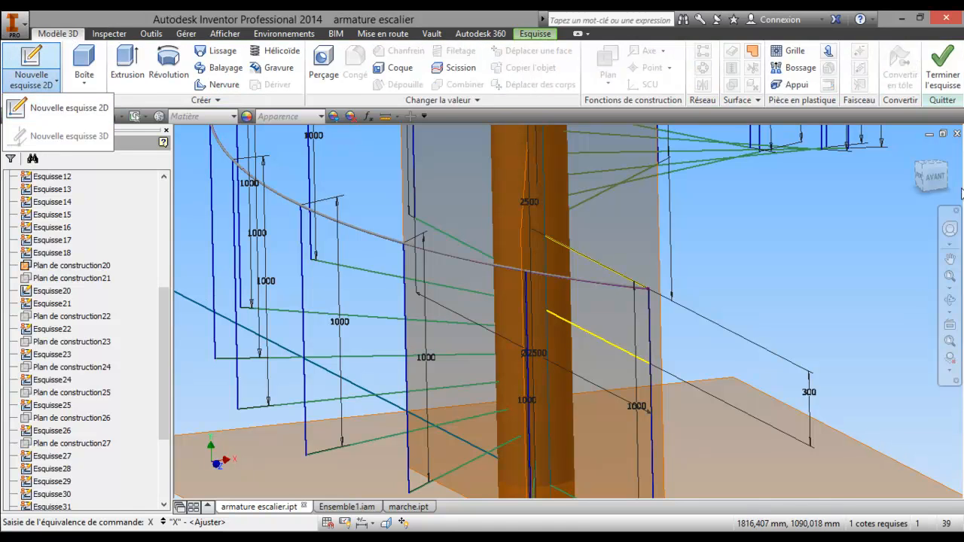
left_click(940, 82)
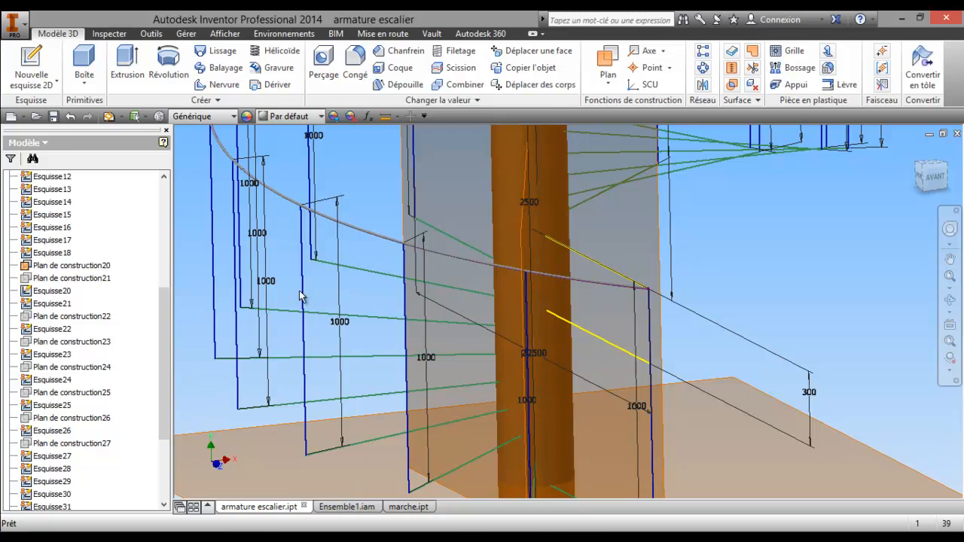
left_click(47, 82)
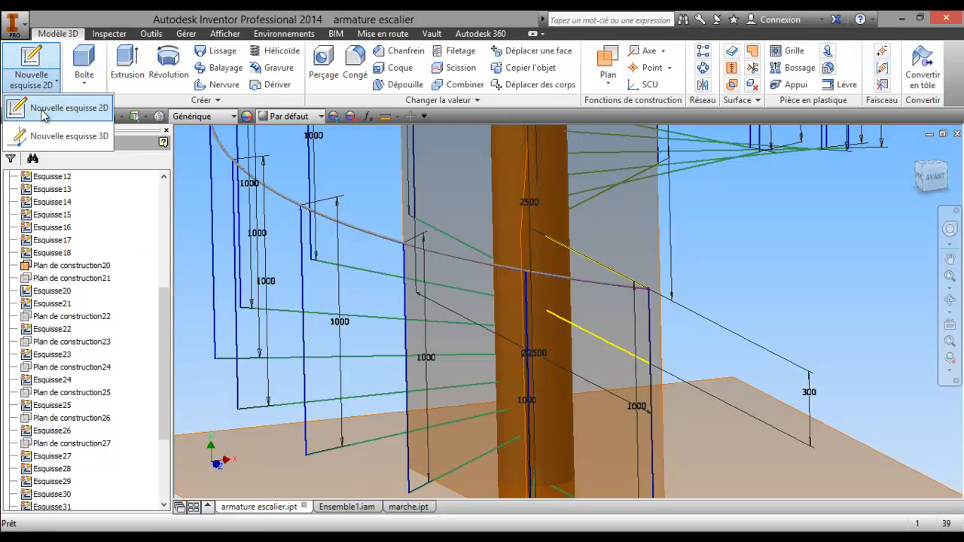
left_click(68, 136)
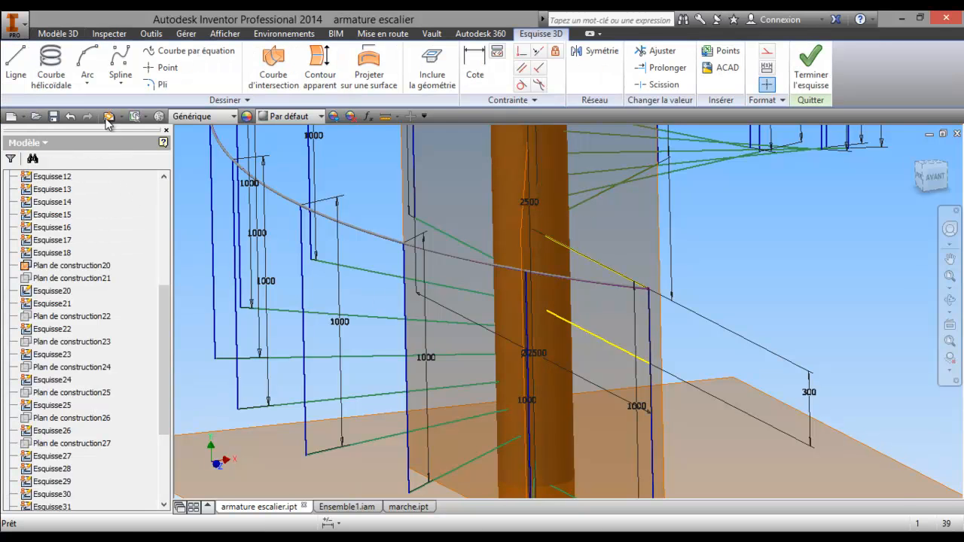
Exit the 3D sketch and suppress the central column's feature, Extrusion1
left_click(50, 75)
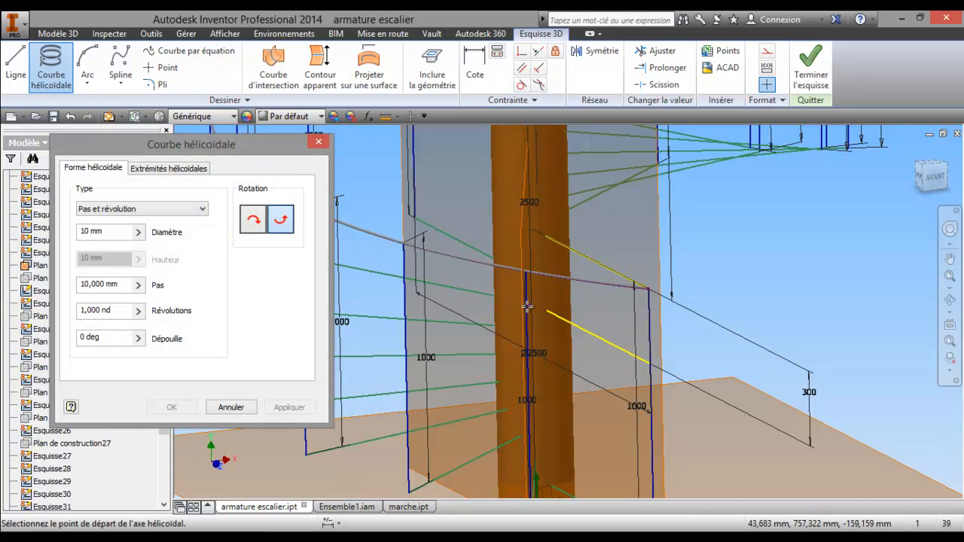
left_click(231, 408)
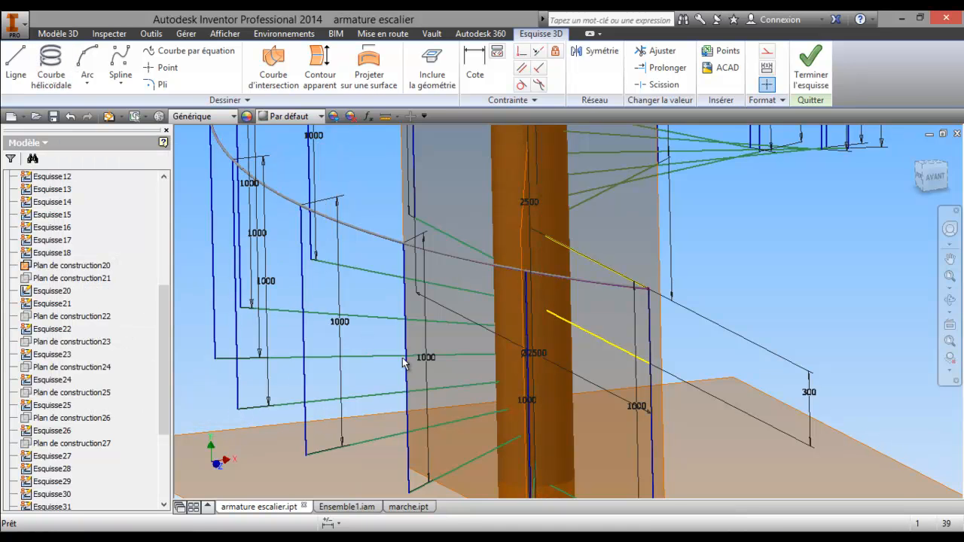
left_click_drag(163, 413, 158, 466)
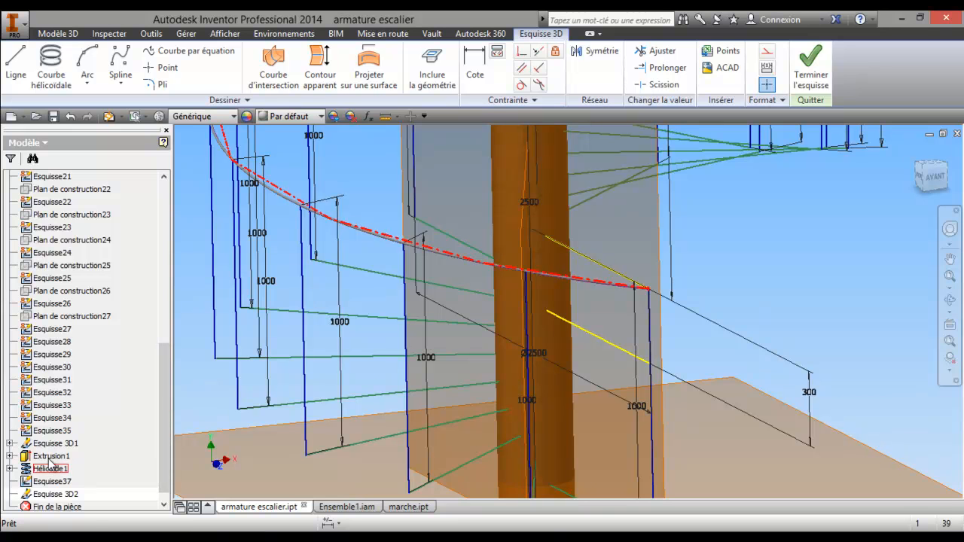
right_click(50, 458)
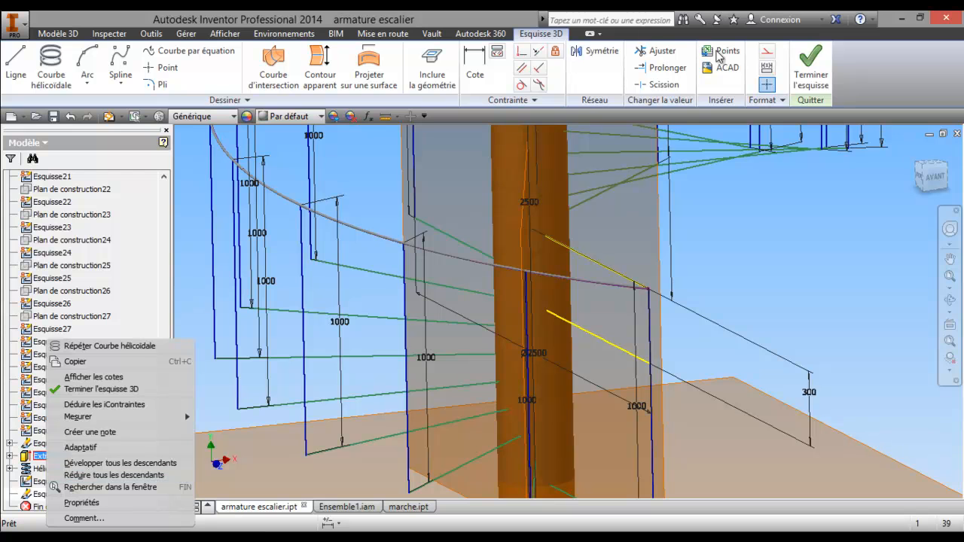
left_click(812, 75)
left_click(812, 75)
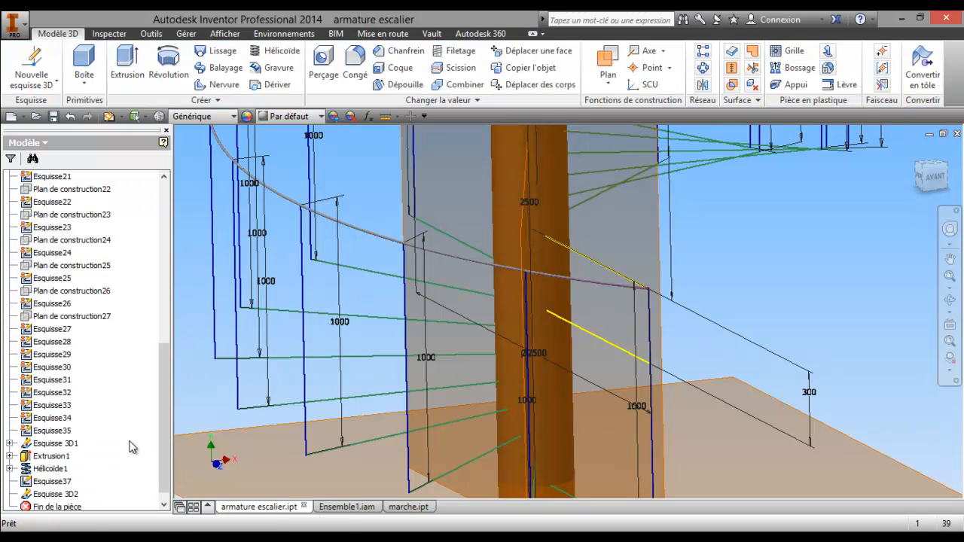
right_click(51, 457)
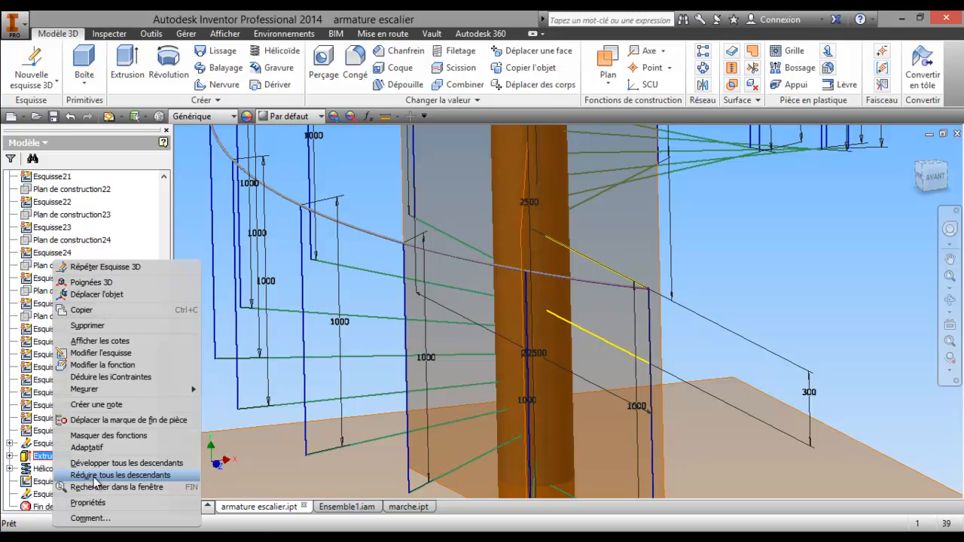
left_click(104, 436)
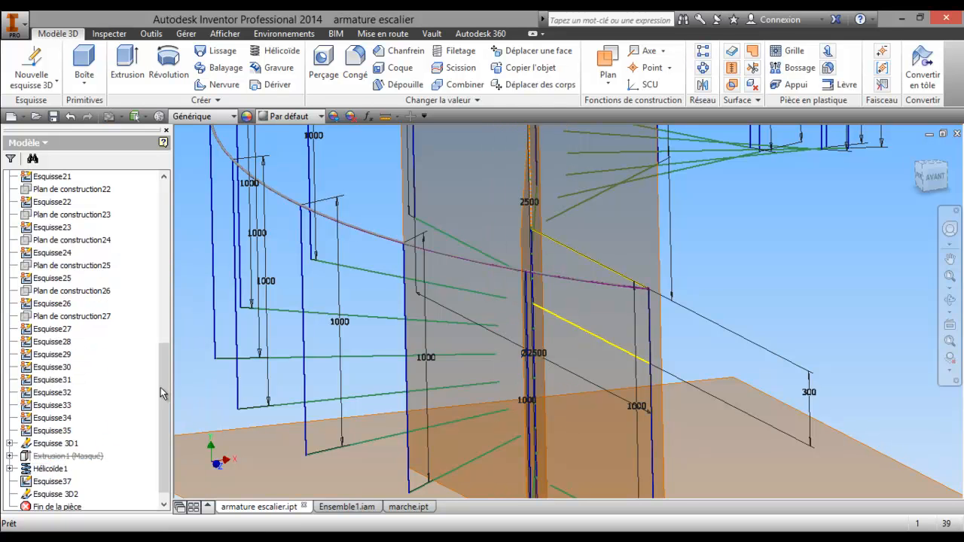
Open the 3D sketch Esquisse 3D2 for editing
middle_click_drag(412, 331, 436, 366)
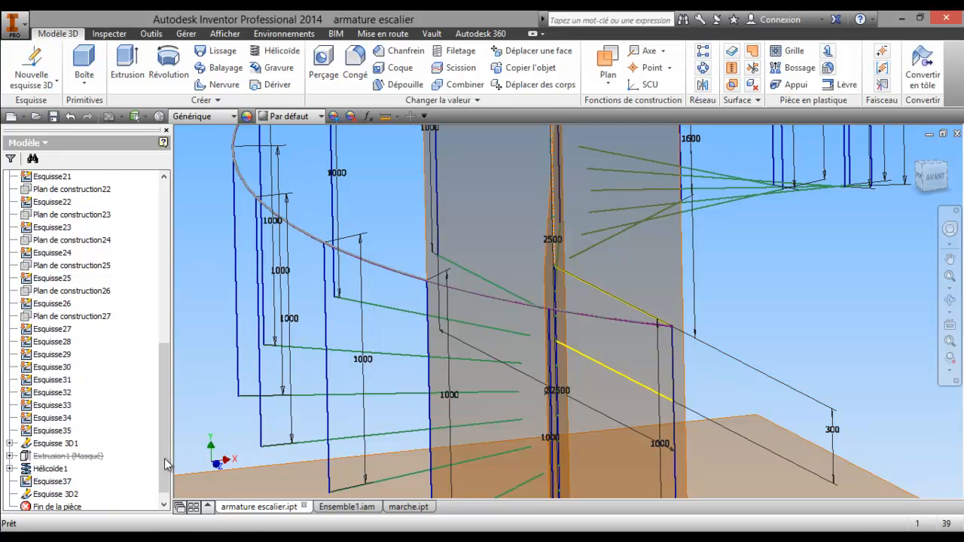
scroll(160, 476, "down", 1)
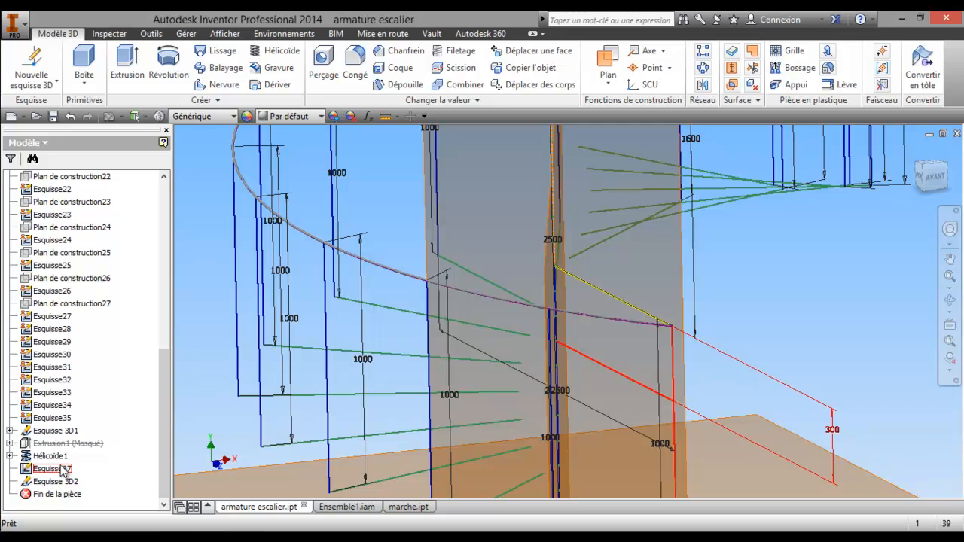
right_click(63, 484)
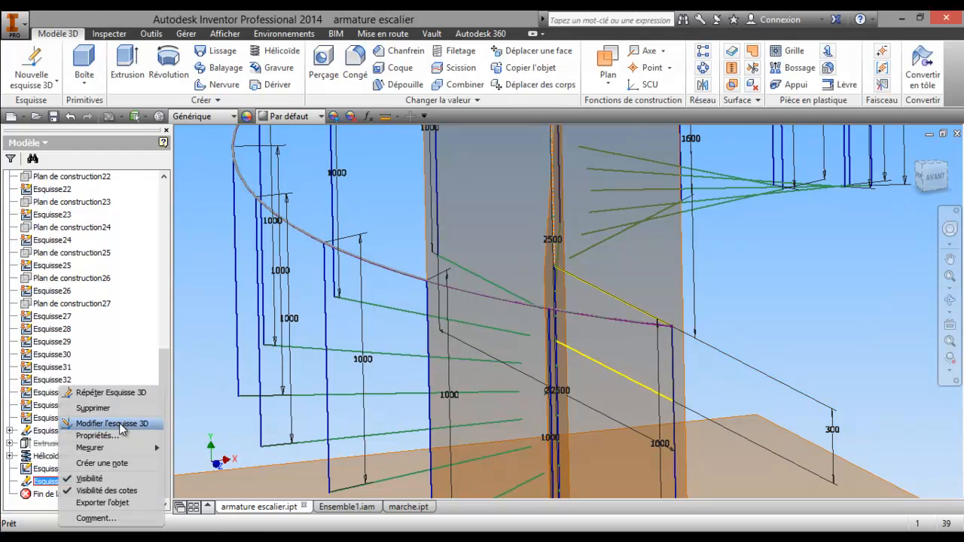
left_click(119, 423)
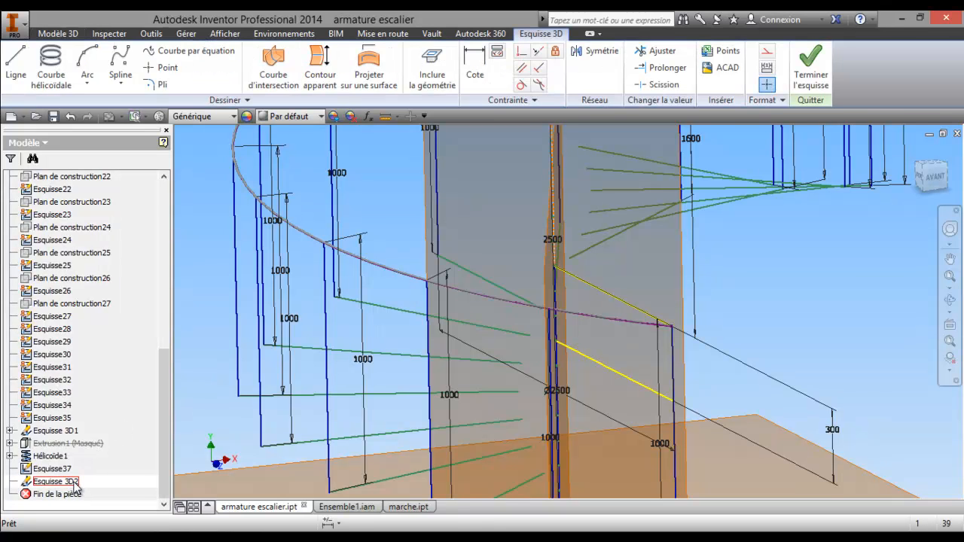
Start a helical curve with its axis running up the central axis from the lower yellow line's inner endpoint
left_click(50, 66)
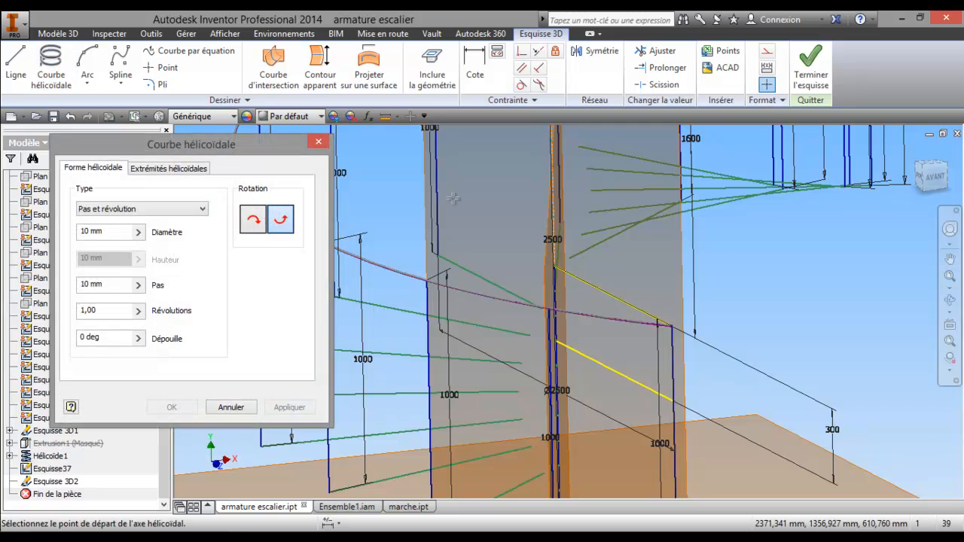
scroll(555, 346, "down", 2)
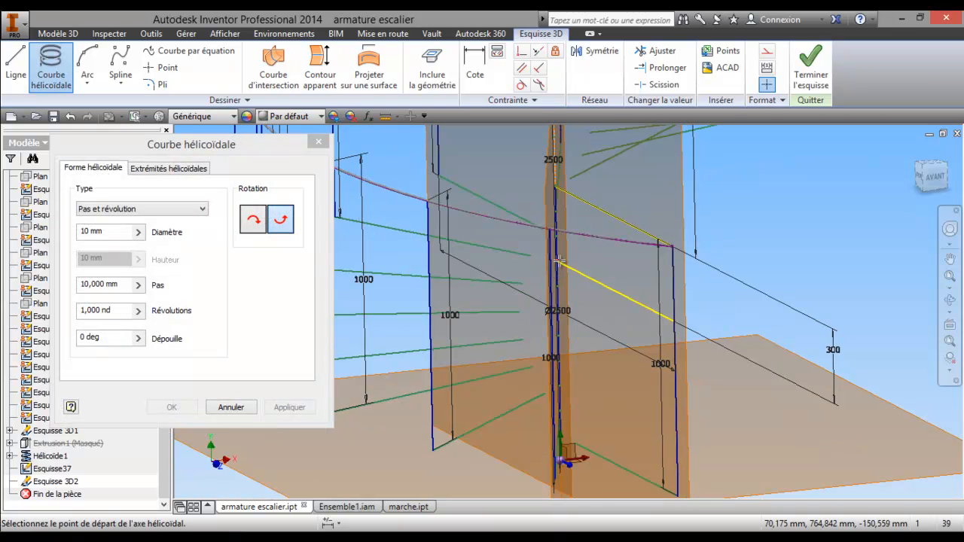
scroll(556, 259, "down", 3)
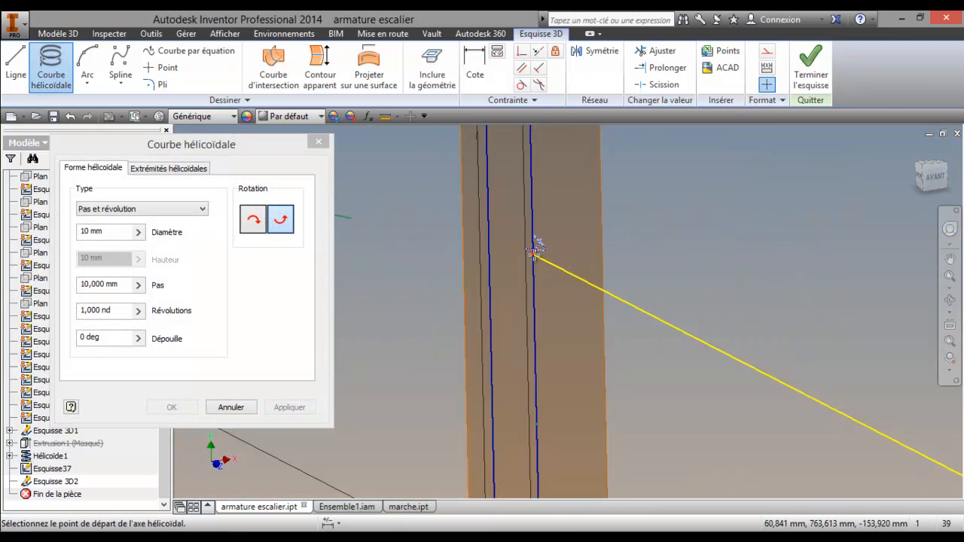
left_click(534, 254)
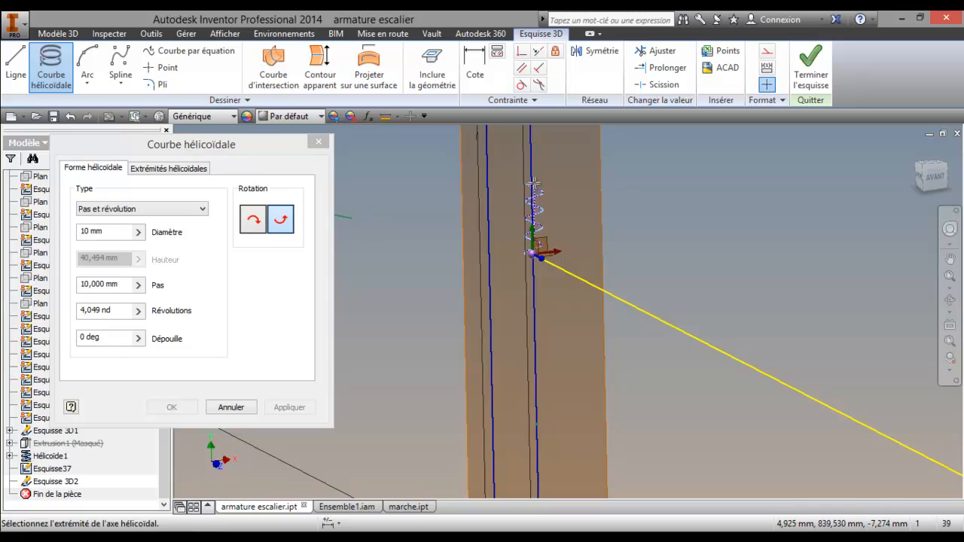
middle_click_drag(531, 189, 509, 336)
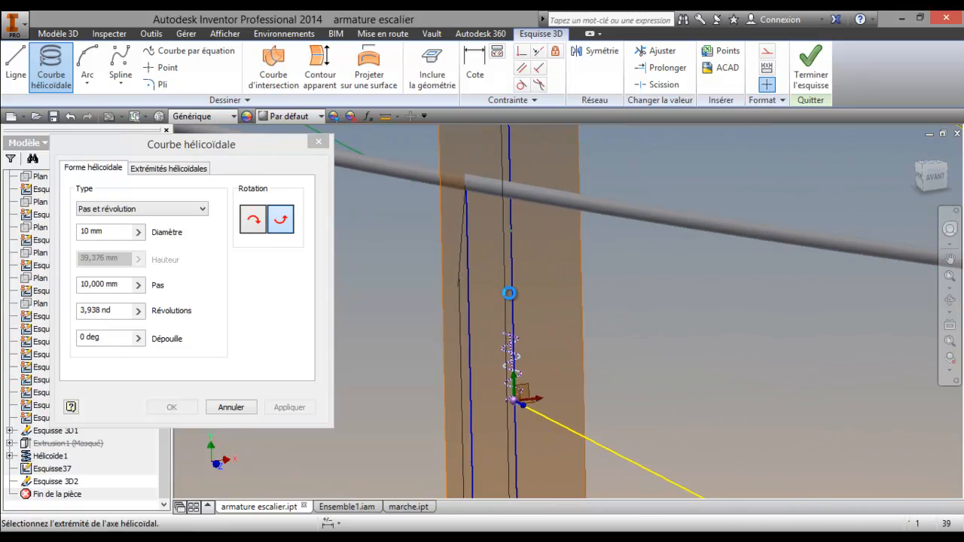
left_click(512, 229)
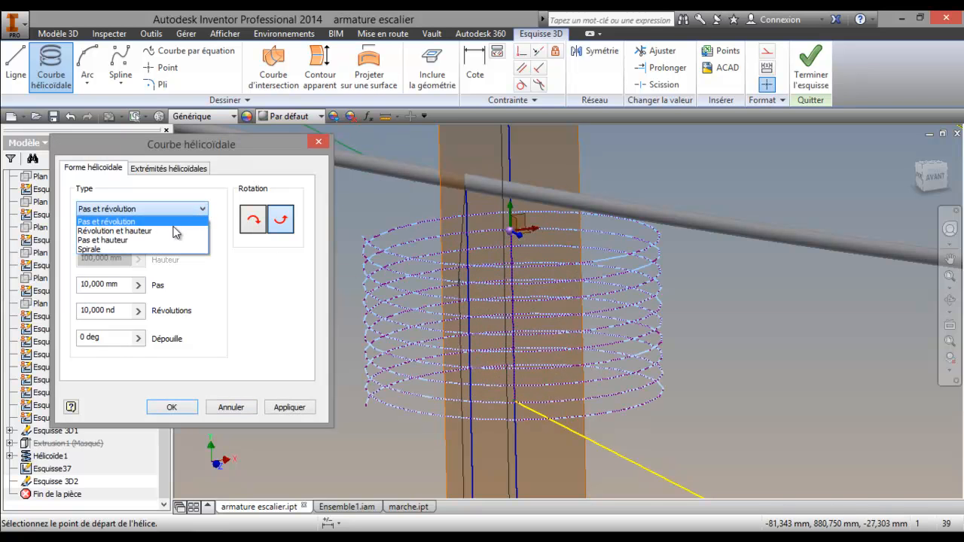
Define the helix by Révolution et hauteur with a 2500 mm diameter, 1600 mm height and 1 revolution
left_click(158, 229)
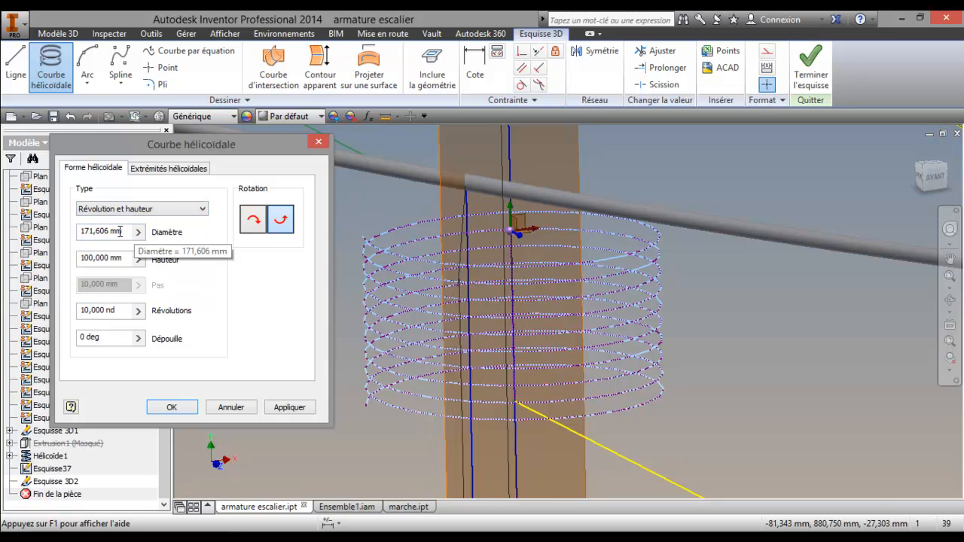
left_click_drag(126, 231, 90, 234)
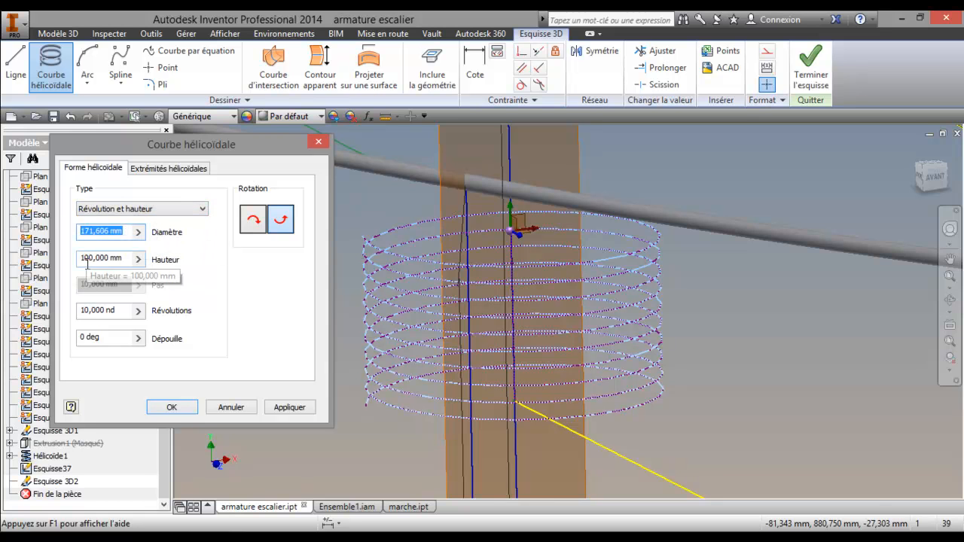
type("2500")
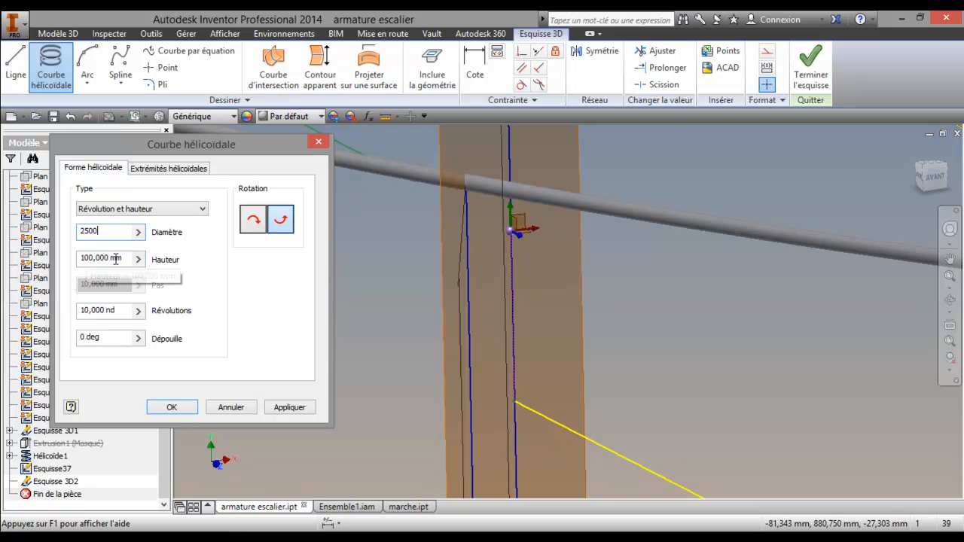
left_click_drag(94, 257, 81, 261)
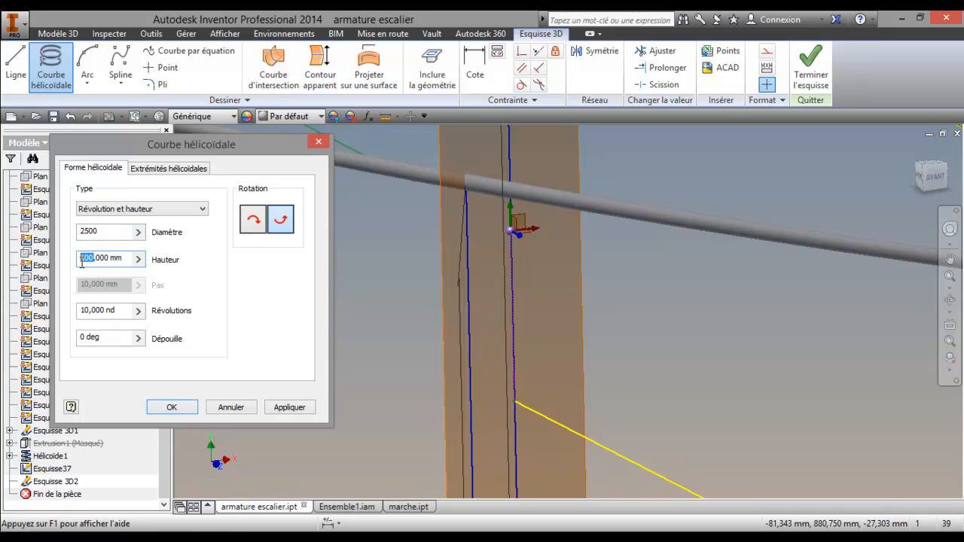
type("1600")
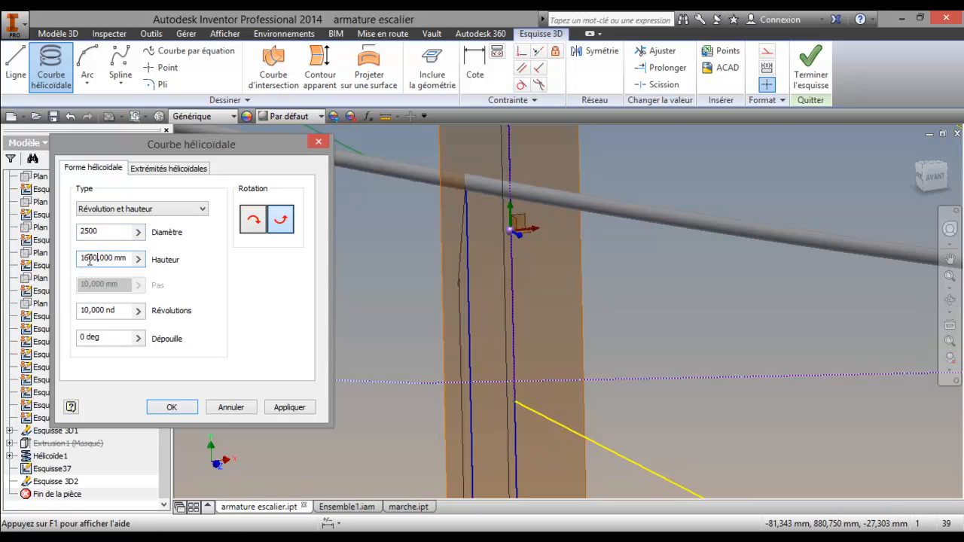
left_click(87, 309)
type("1")
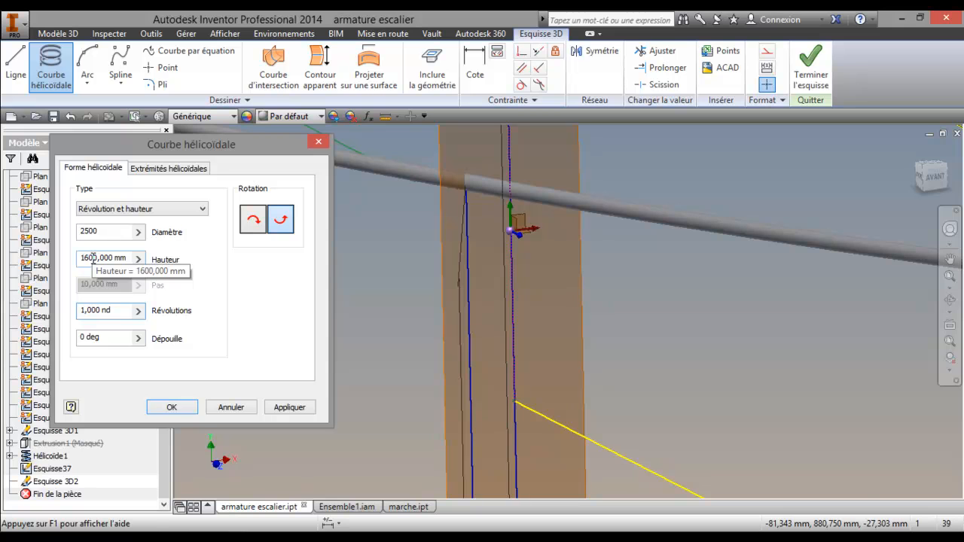
Set the helix start point at the lower yellow line's outer end and create the curve
scroll(415, 299, "down", 7)
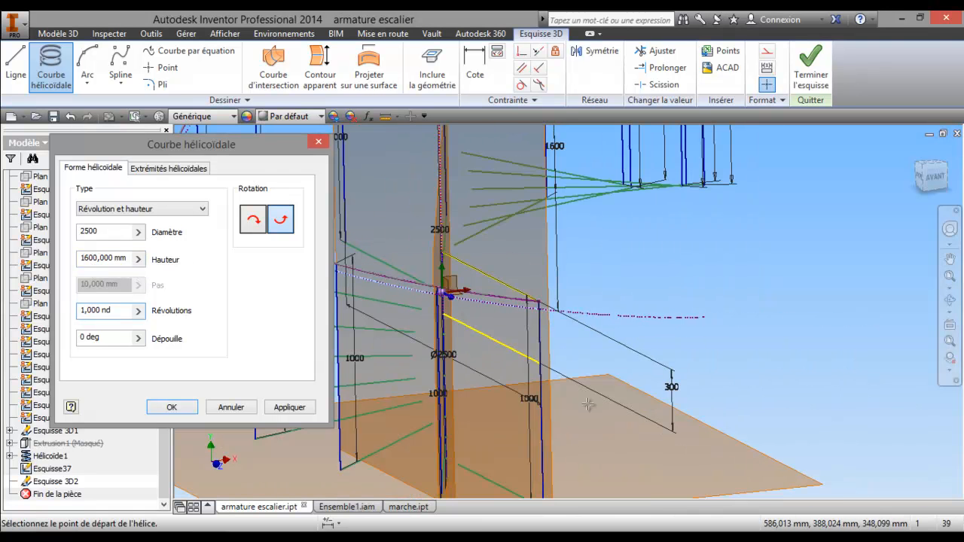
scroll(544, 365, "up", 3)
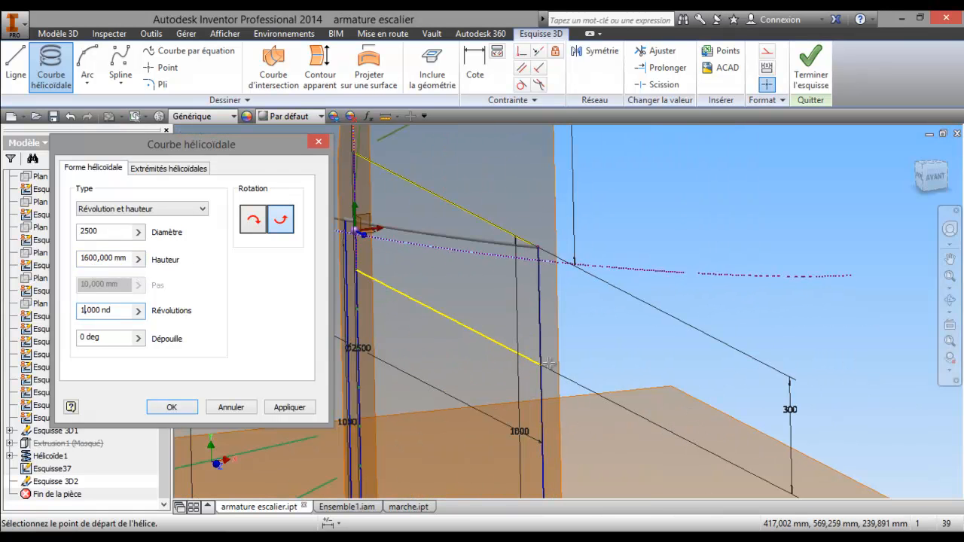
scroll(542, 365, "up", 3)
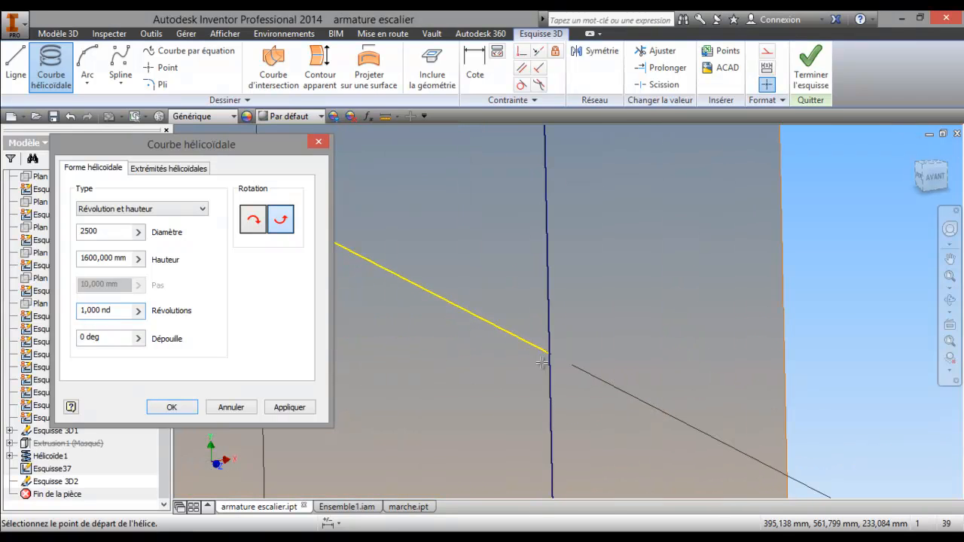
left_click(548, 354)
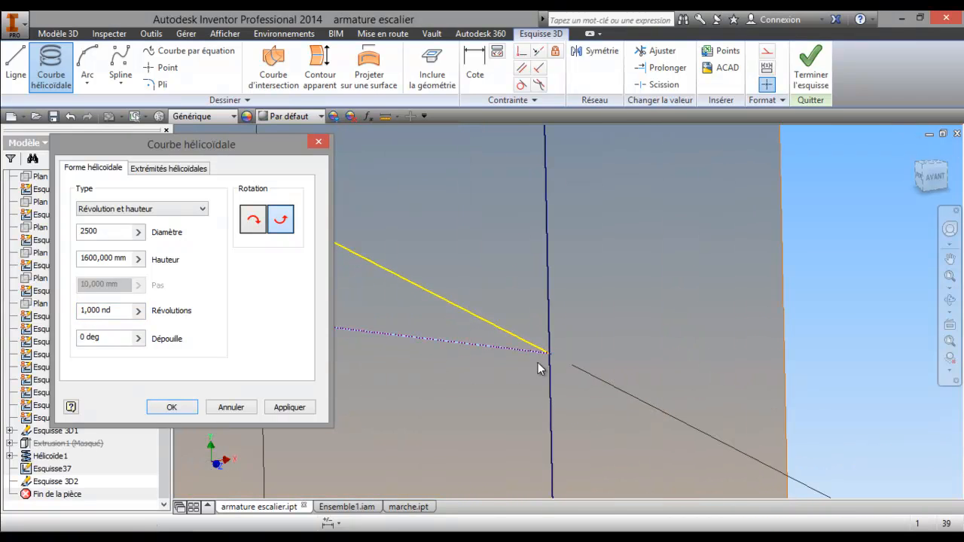
scroll(482, 398, "down", 4)
middle_click_drag(479, 401, 631, 349)
scroll(377, 379, "down", 5)
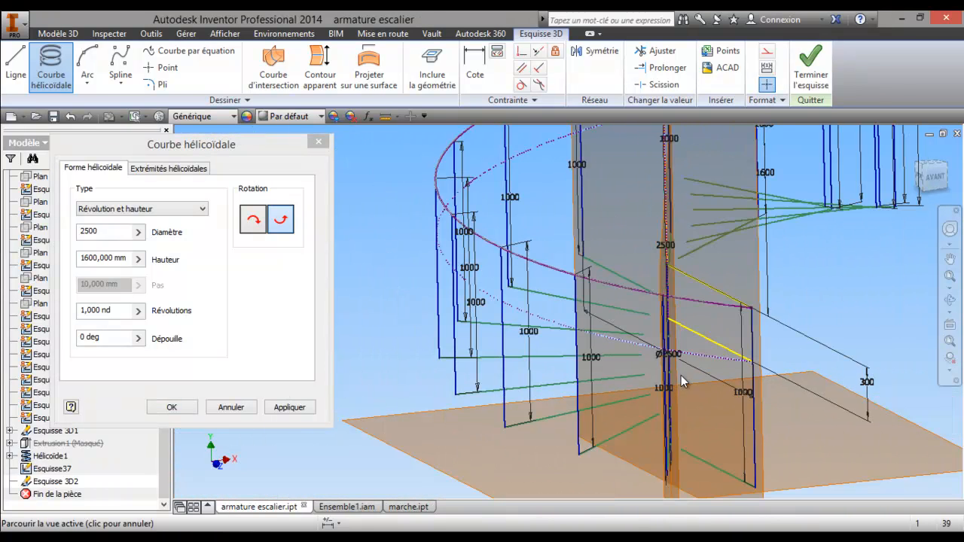
left_click(173, 408)
scroll(428, 322, "down", 3)
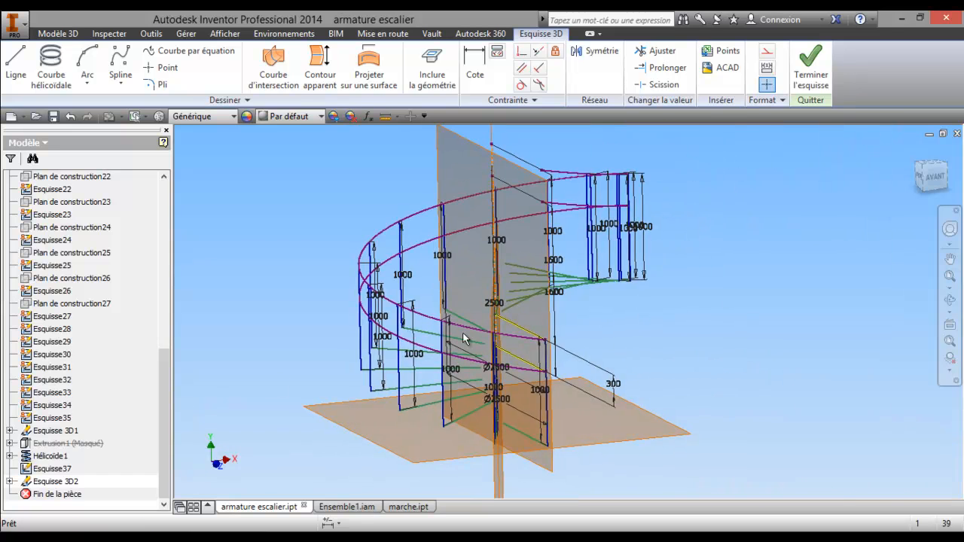
Check the new helix's start against the lower yellow line's outer end and finish the 3D sketch
scroll(465, 338, "up", 5)
scroll(559, 364, "up", 8)
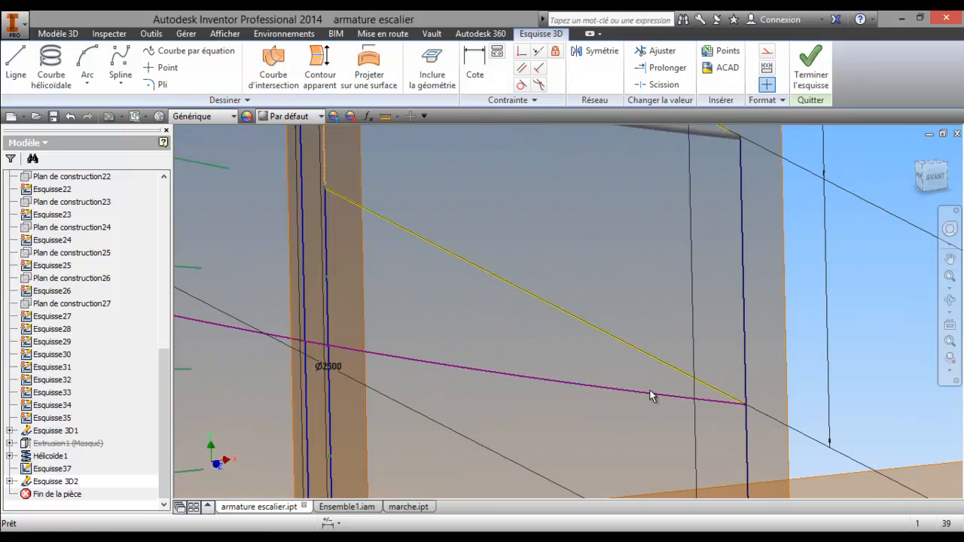
scroll(725, 367, "down", 5)
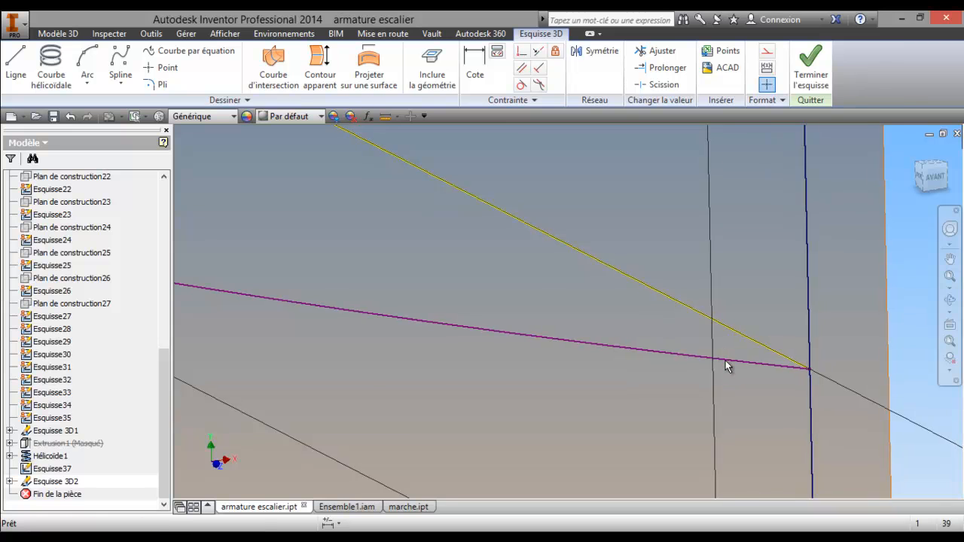
scroll(724, 363, "down", 2)
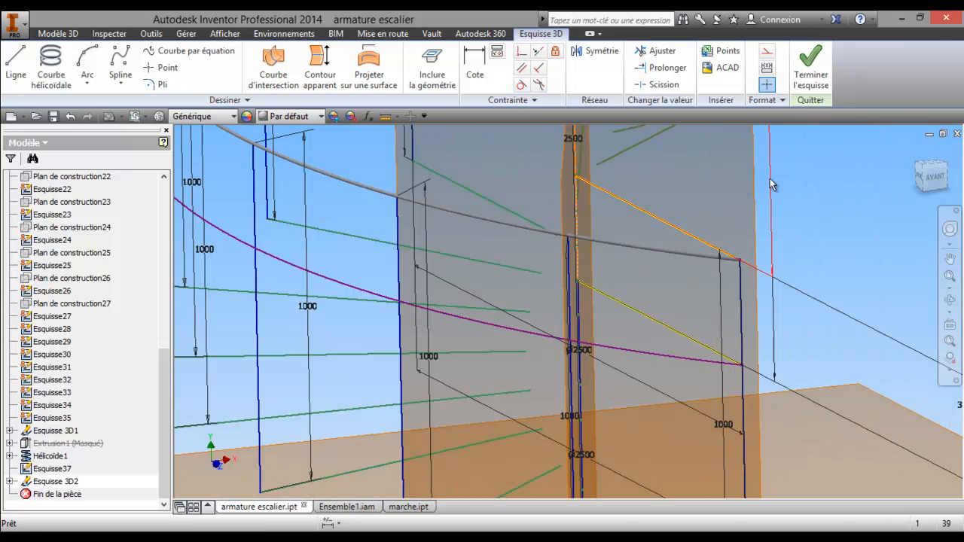
left_click(806, 75)
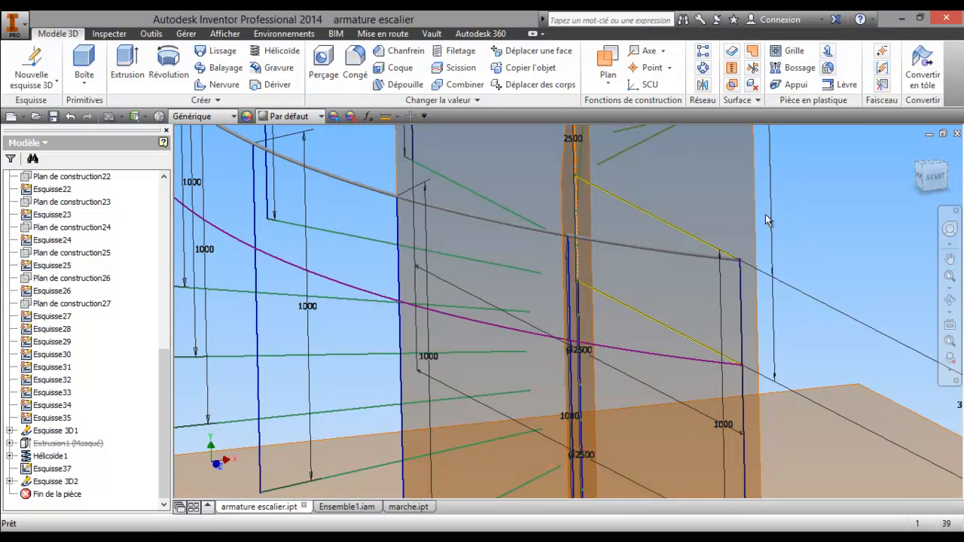
View the staircase in the assembly Ensemble1.iam and return to the part armature escalier.ipt
middle_click_drag(725, 253, 811, 332)
scroll(811, 332, "down", 1)
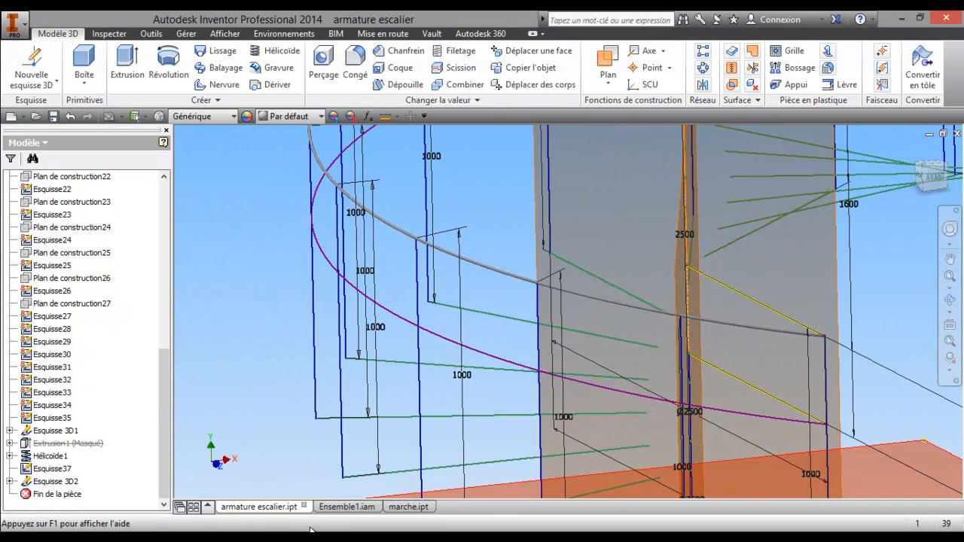
left_click(333, 509)
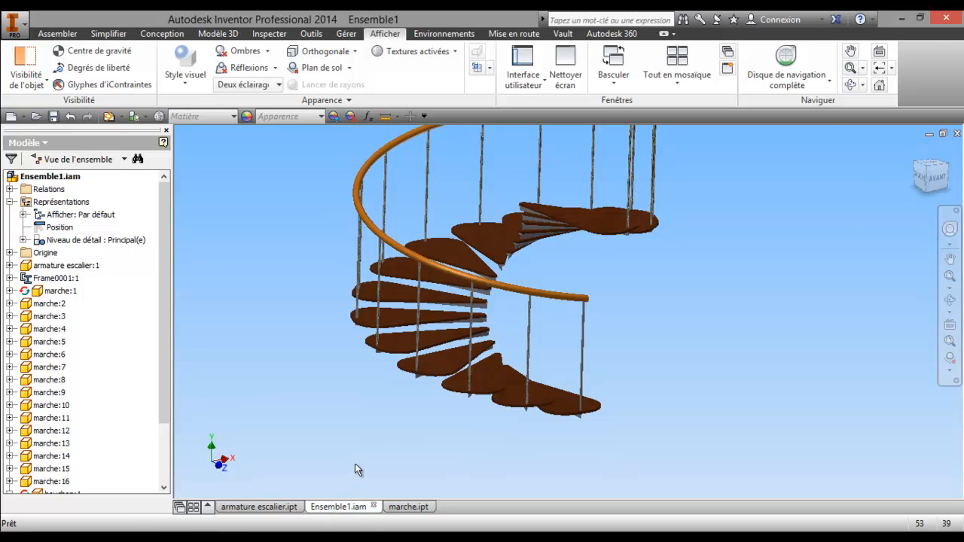
left_click(292, 511)
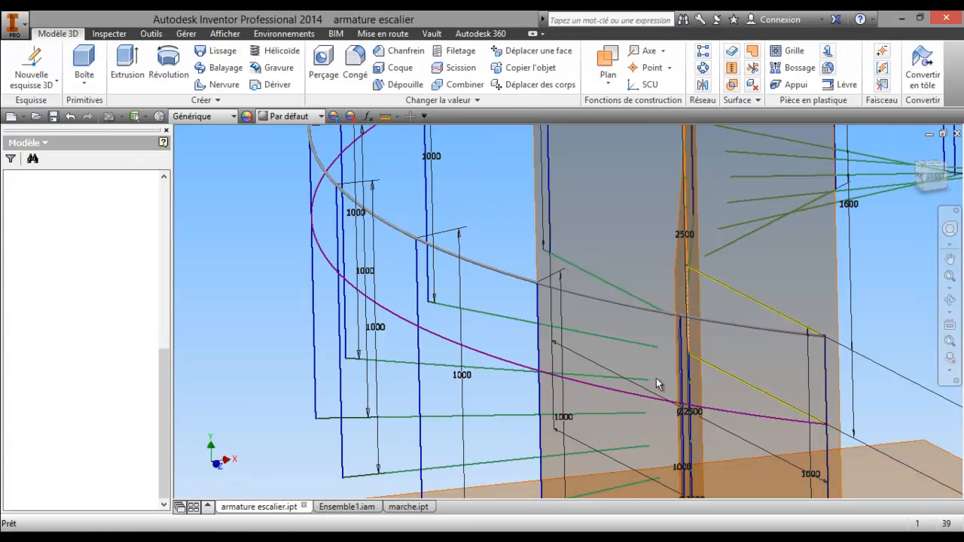
Create a new 2D sketch on the vertical construction plane containing the two yellow lines
middle_click_drag(726, 400, 565, 428)
middle_click_drag(566, 428, 547, 345)
scroll(547, 345, "up", 3)
right_click(468, 369)
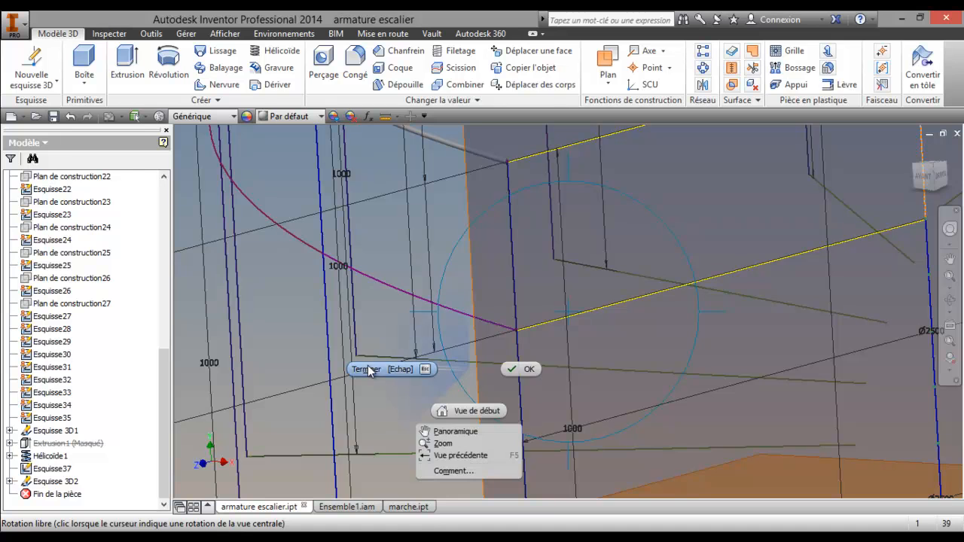
left_click(379, 369)
scroll(464, 333, "down", 5)
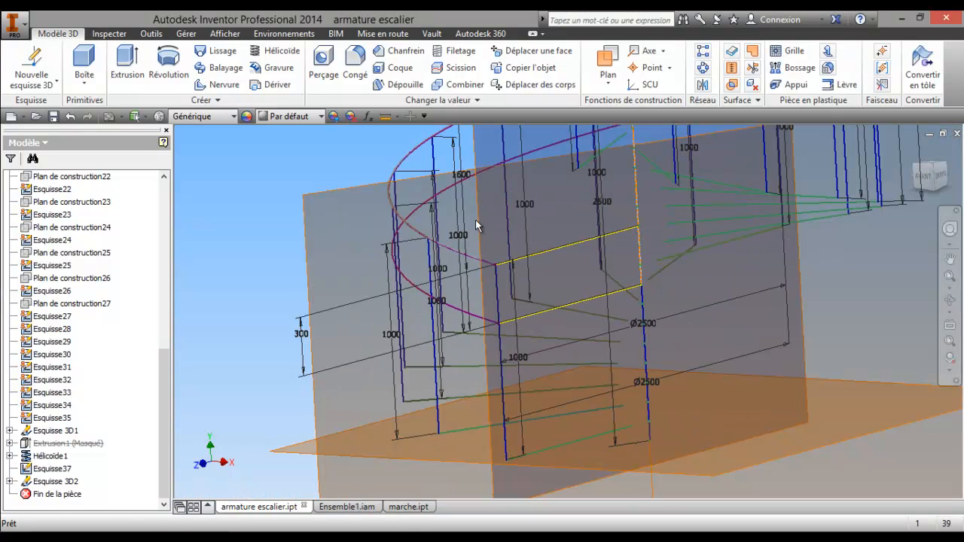
right_click(483, 213)
left_click(482, 254)
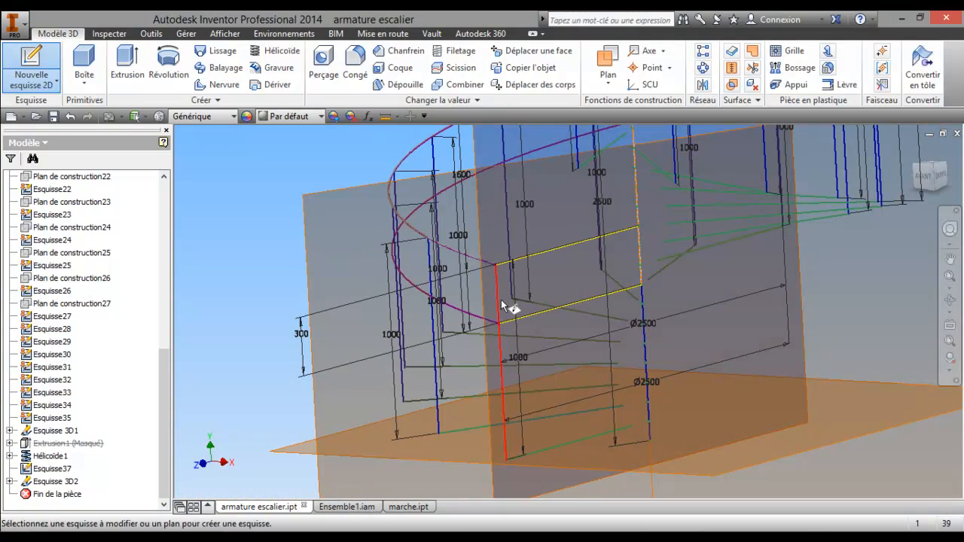
left_click(481, 293)
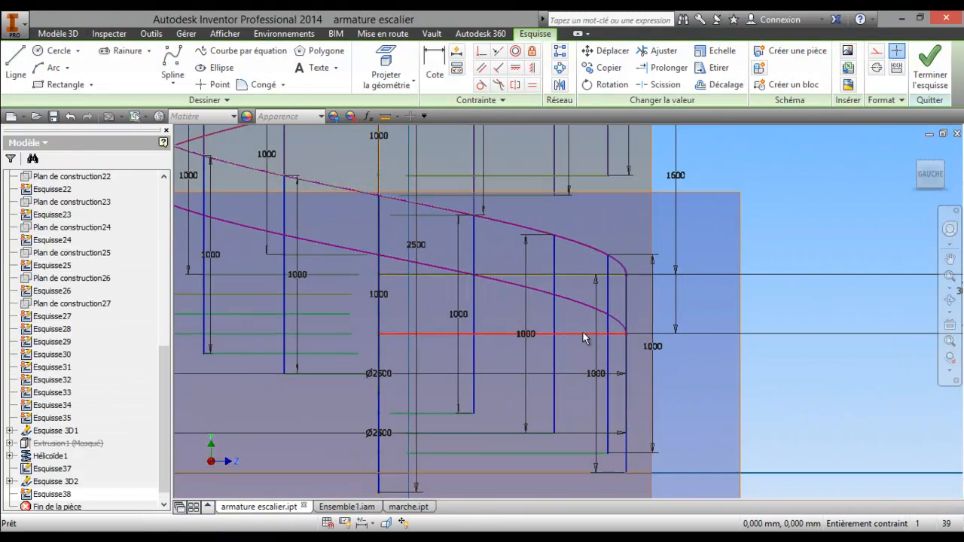
Project the lower helix's end point into the sketch
scroll(583, 334, "up", 5)
mouse_move(692, 344)
middle_mouse_down()
mouse_move(655, 359)
mouse_move(520, 373)
middle_mouse_up()
scroll(520, 368, "up", 1)
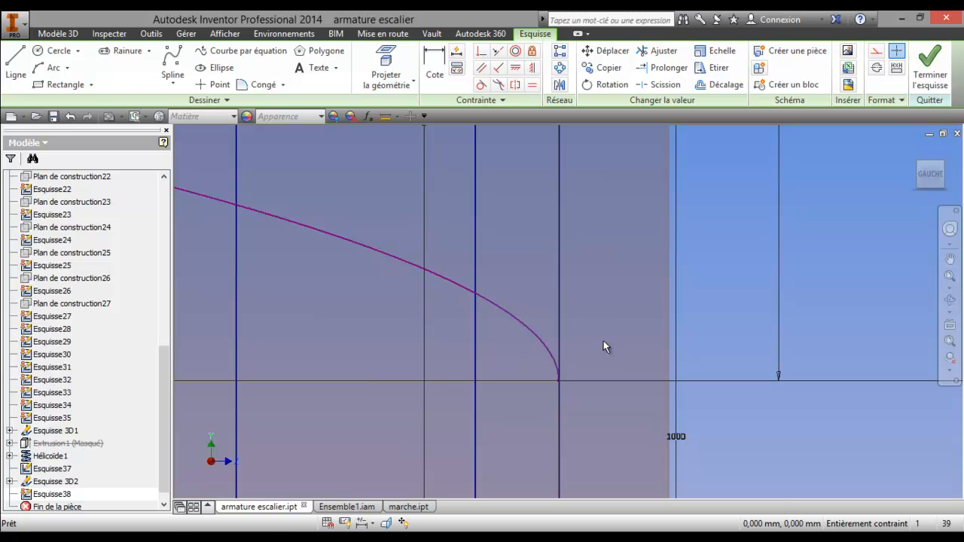
left_click(51, 51)
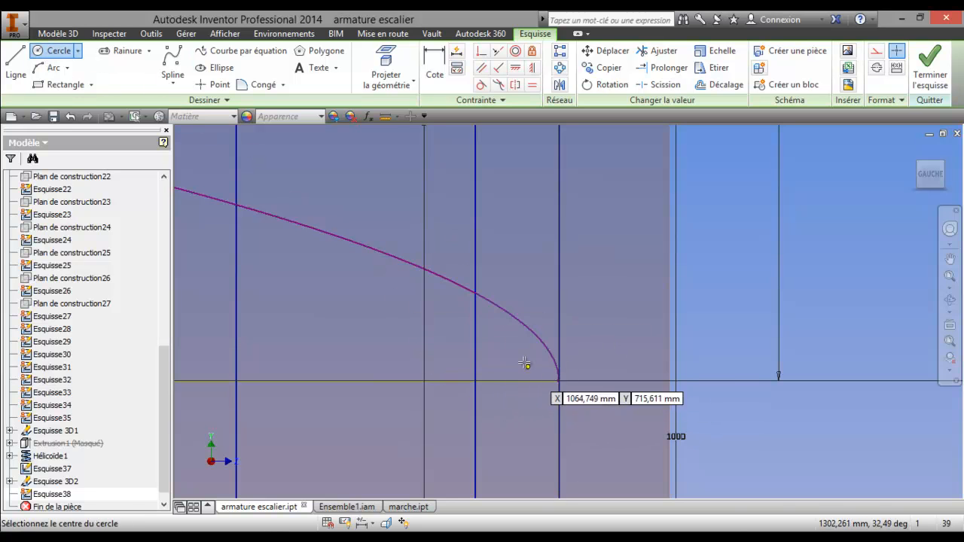
left_click(386, 66)
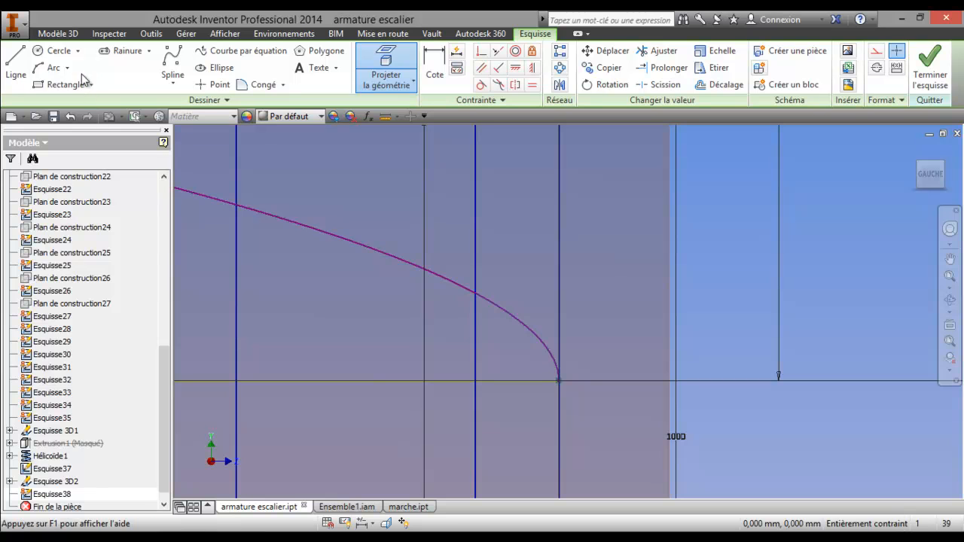
Draw a 10 mm diameter circle centred on the projected helix end point and finish the sketch
left_click(53, 50)
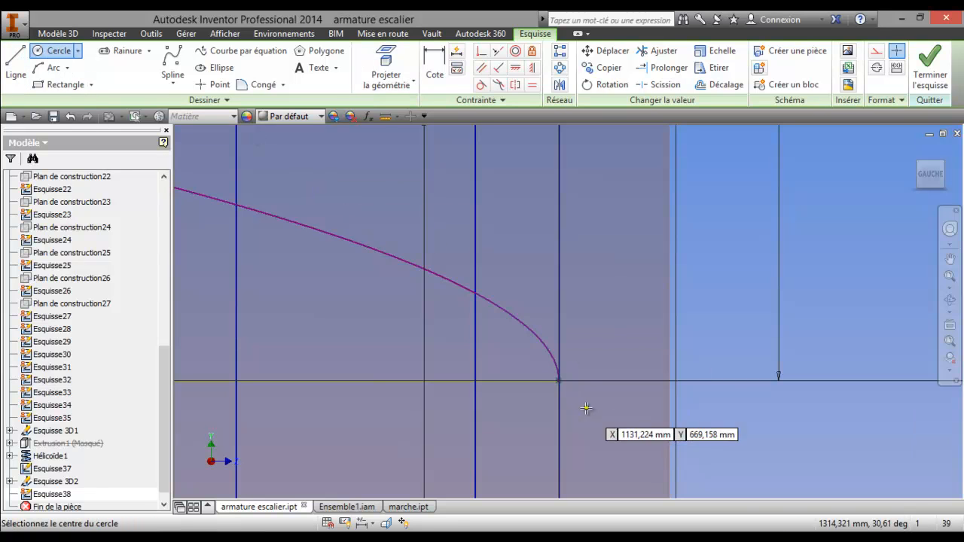
left_click(559, 381)
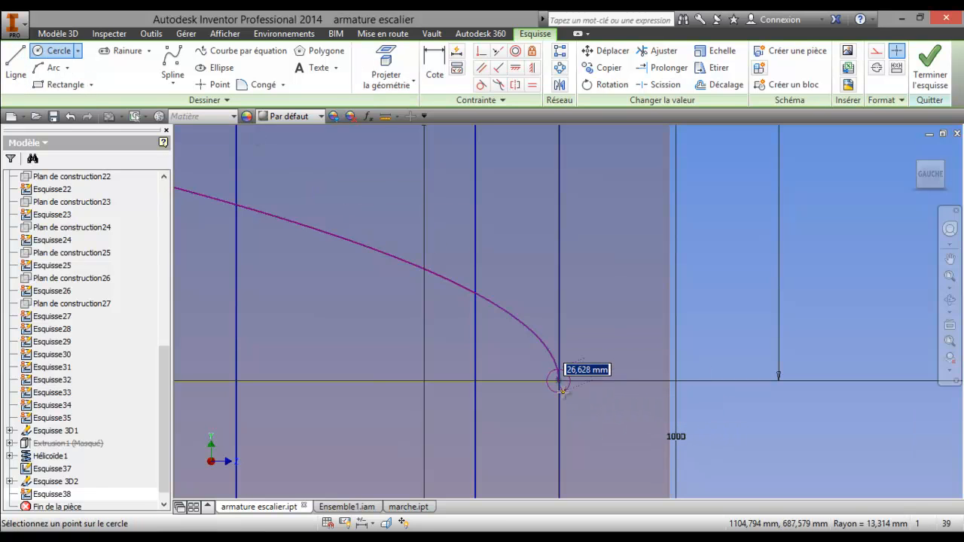
type("10")
key("Return")
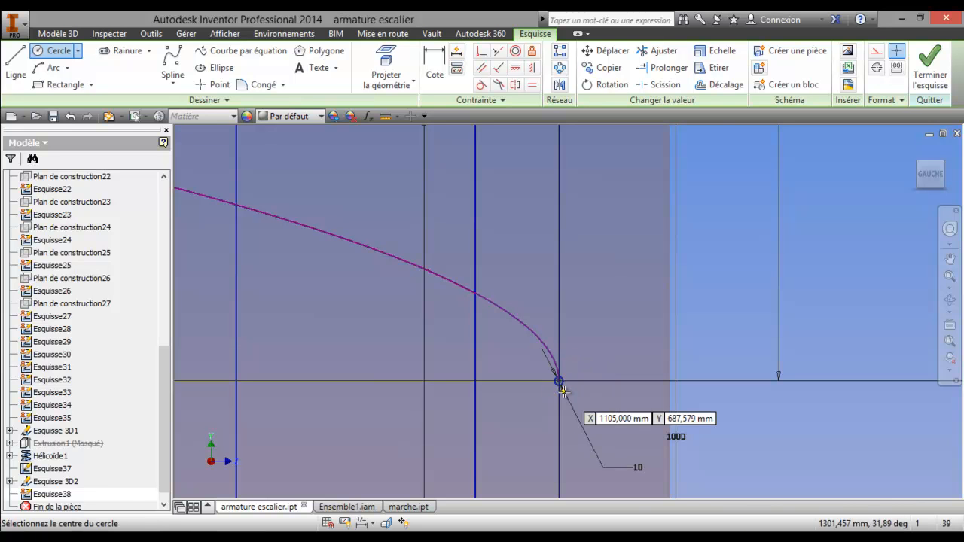
left_click(930, 67)
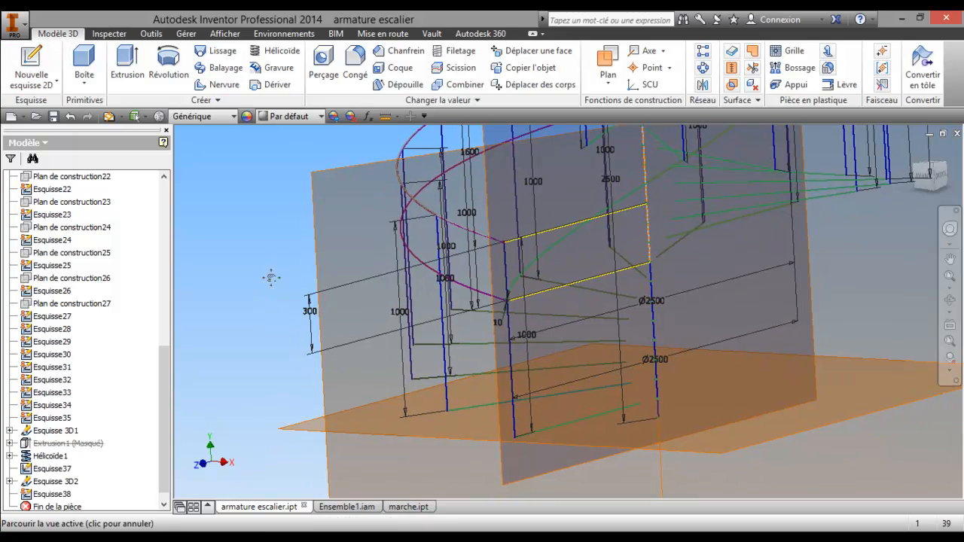
Set up a coil with the small circle as profile and the staircase's vertical centre line as axis
left_click(279, 51)
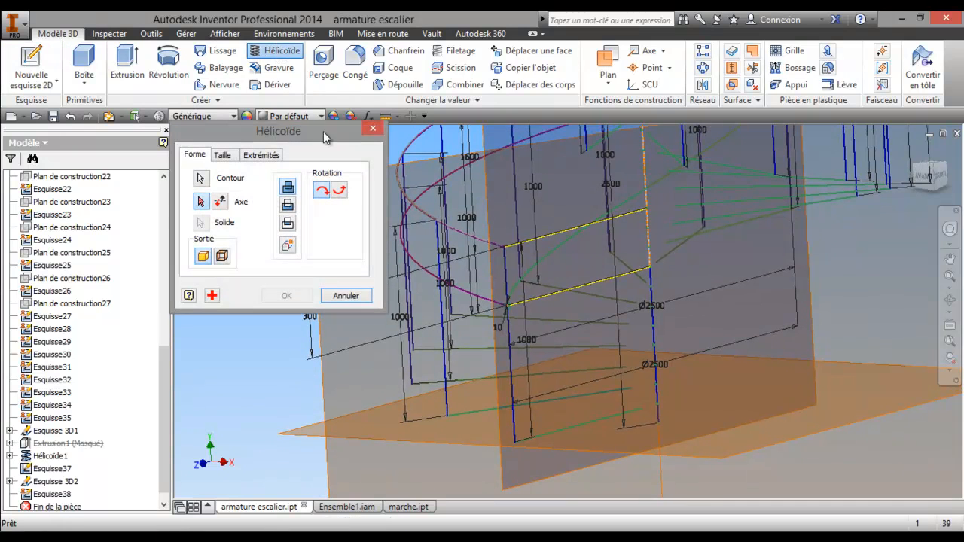
scroll(609, 360, "up", 3)
scroll(606, 354, "up", 2)
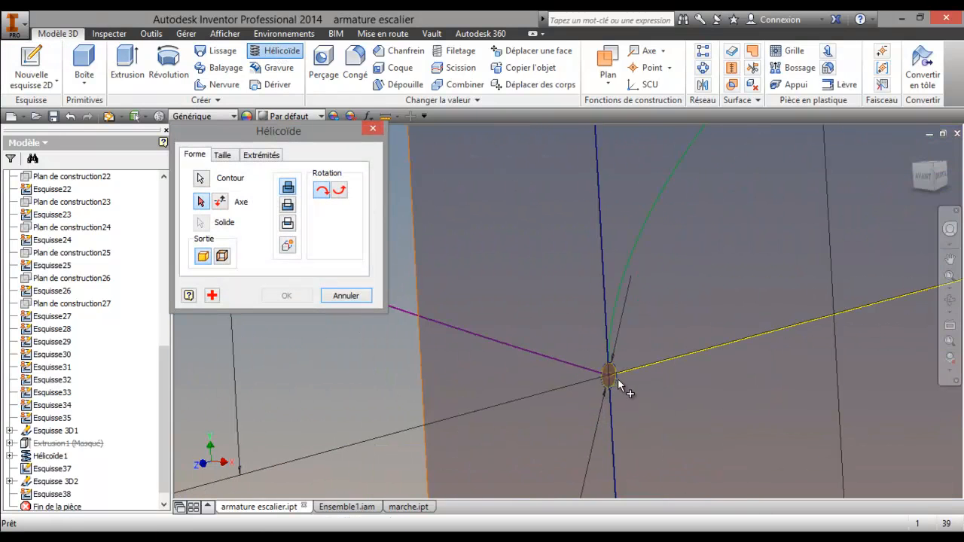
left_click(606, 379)
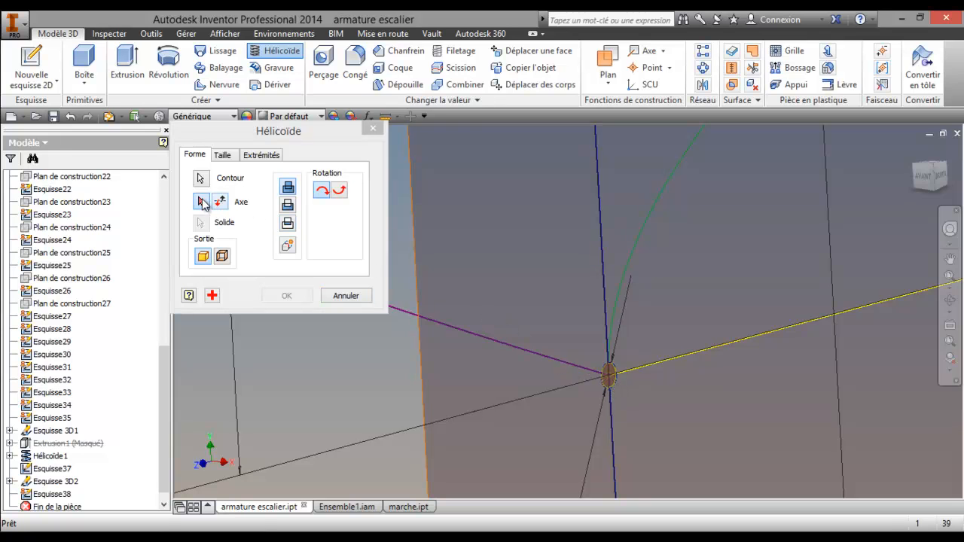
left_click(202, 204)
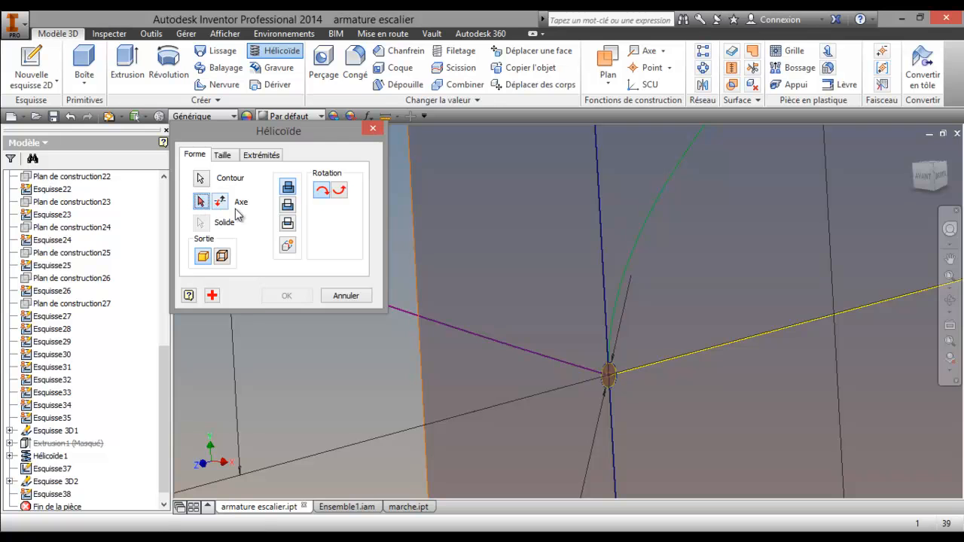
scroll(325, 327, "down", 3)
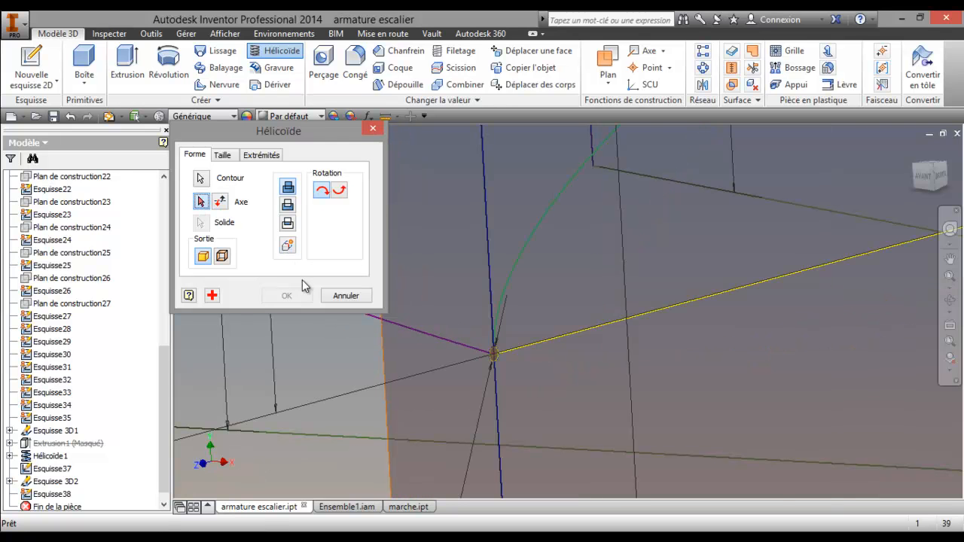
scroll(331, 356, "down", 3)
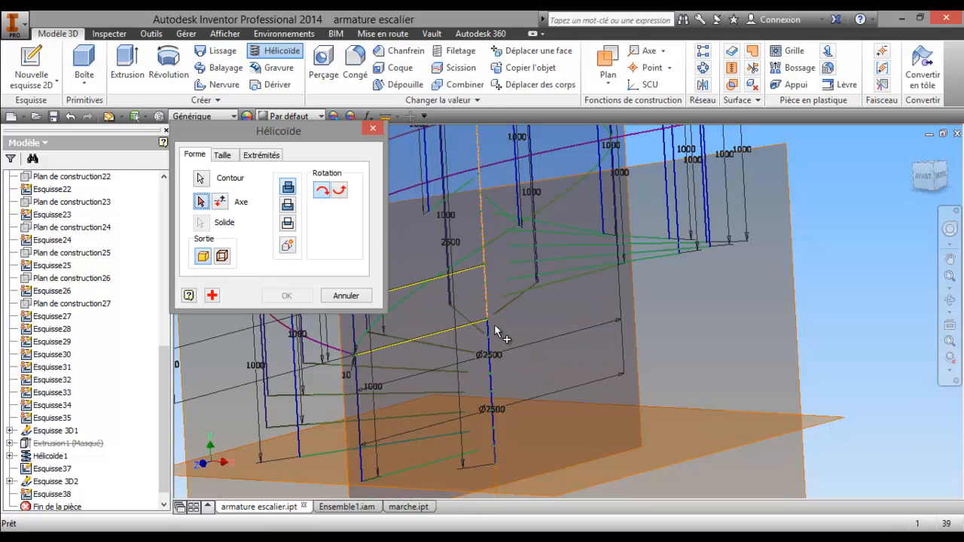
left_click(490, 339)
scroll(476, 349, "down", 2)
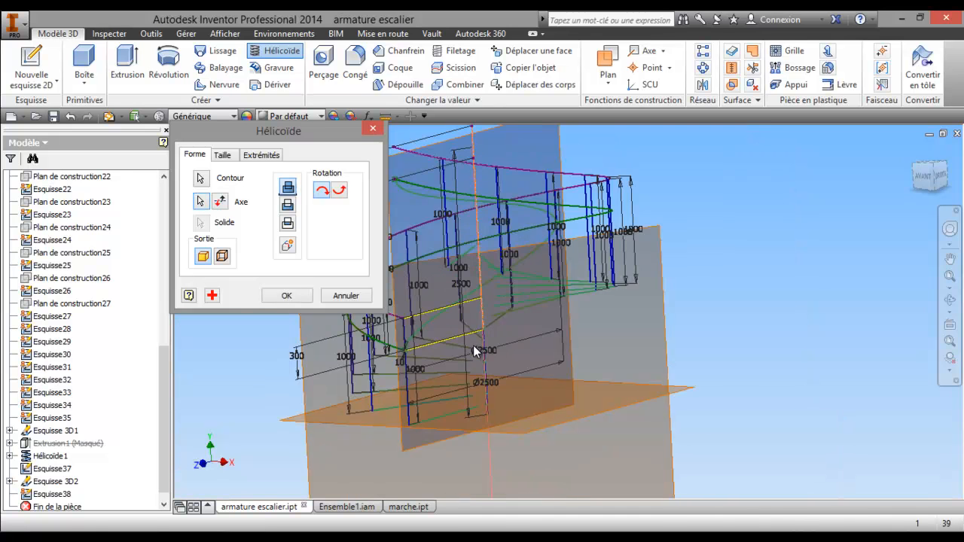
scroll(476, 349, "up", 4)
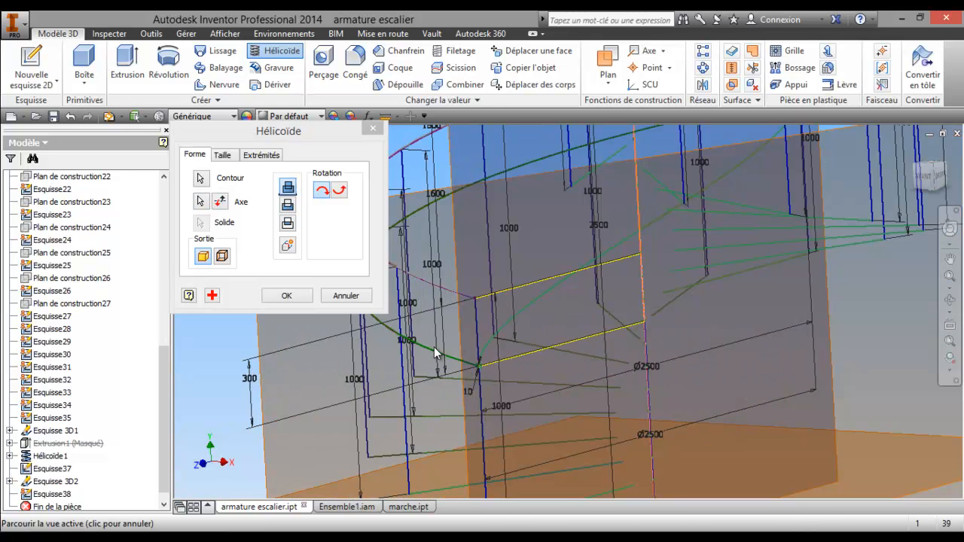
scroll(433, 350, "up", 4)
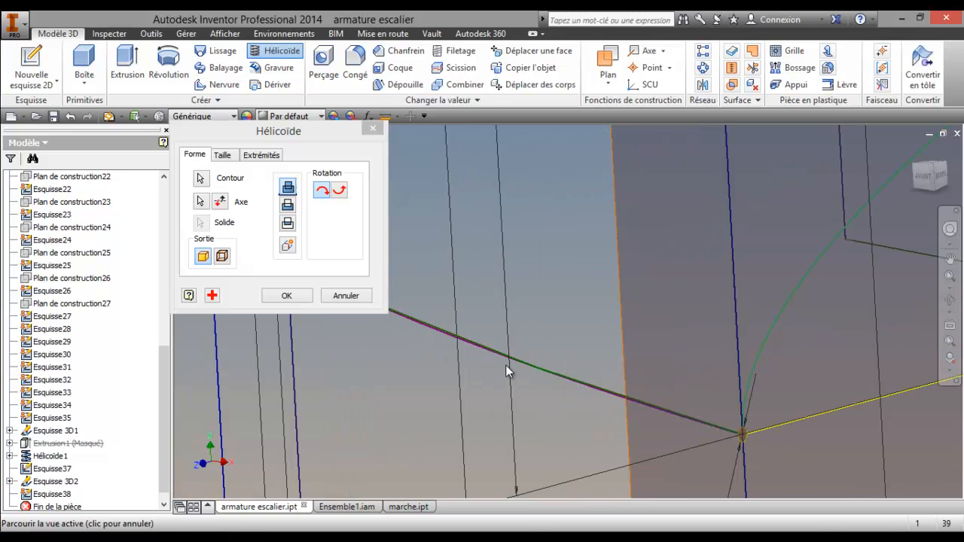
Keep the coil's height at 1600 mm and its revolution at 1, and create the solid coil
left_click(223, 155)
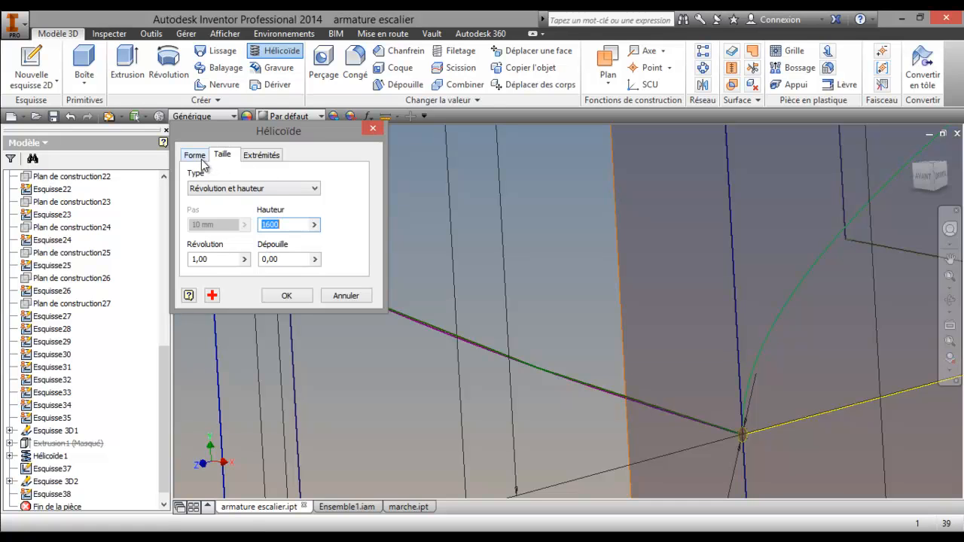
left_click(259, 158)
left_click(200, 155)
left_click(287, 295)
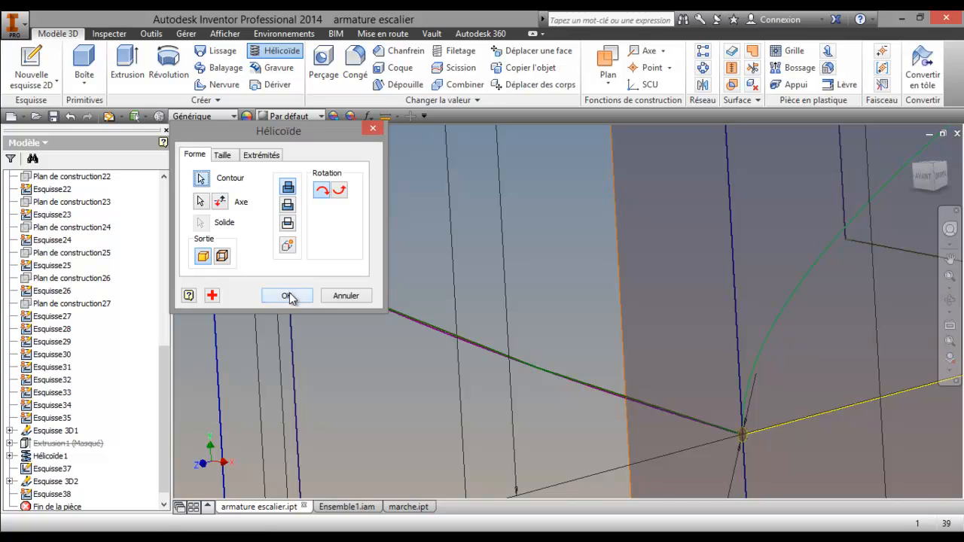
scroll(343, 309, "up", 5)
scroll(380, 320, "down", 5)
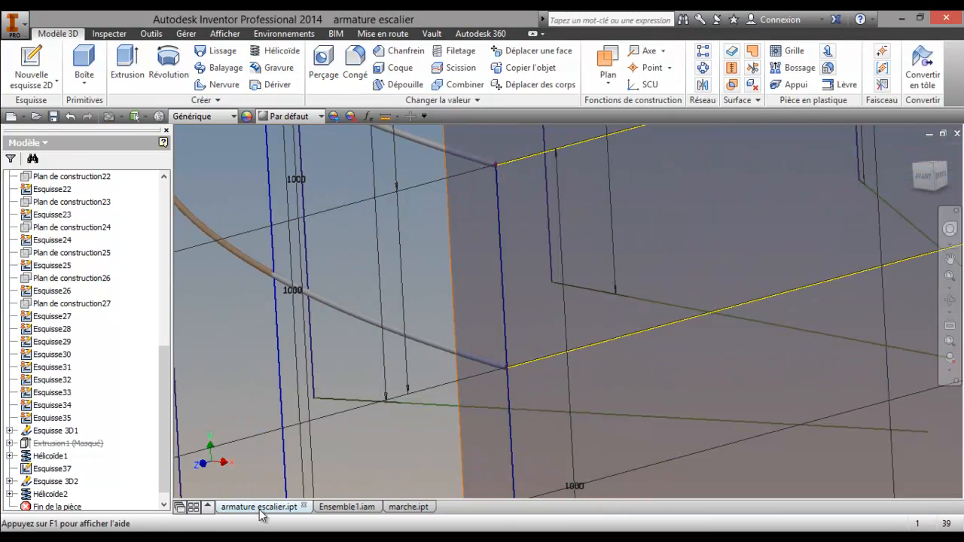
Switch to the assembly Ensemble1.iam and examine the thin lower rail against the balusters
left_click(332, 506)
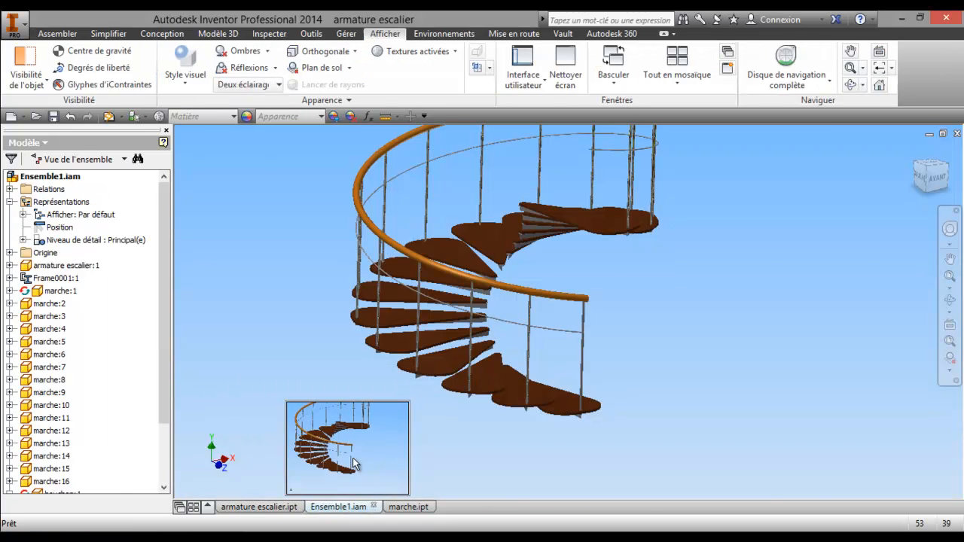
scroll(451, 294, "down", 5)
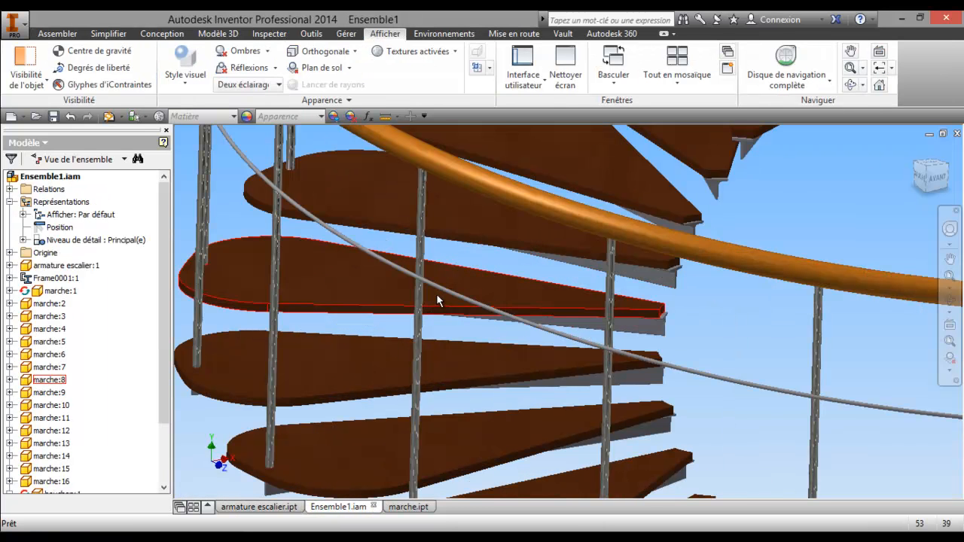
scroll(437, 293, "up", 3)
scroll(491, 321, "up", 3)
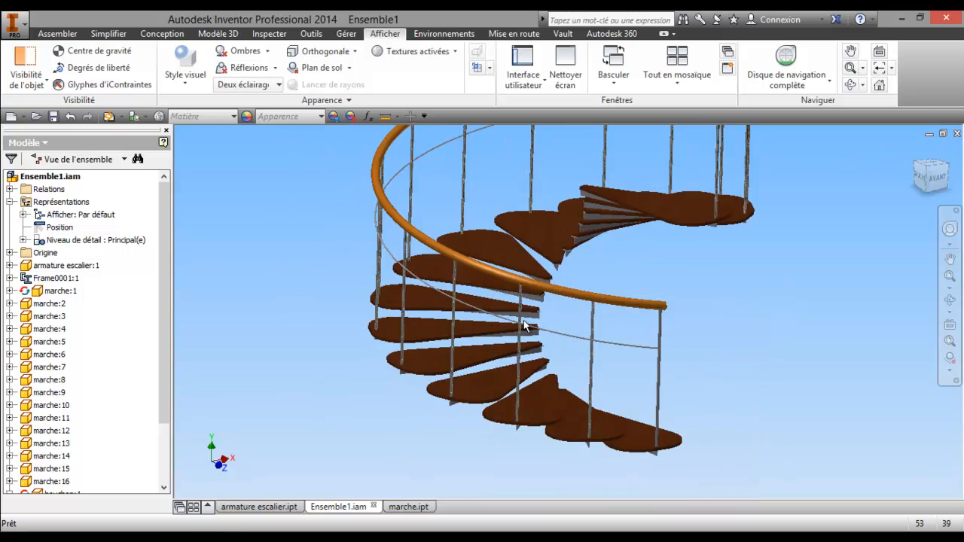
scroll(525, 324, "down", 5)
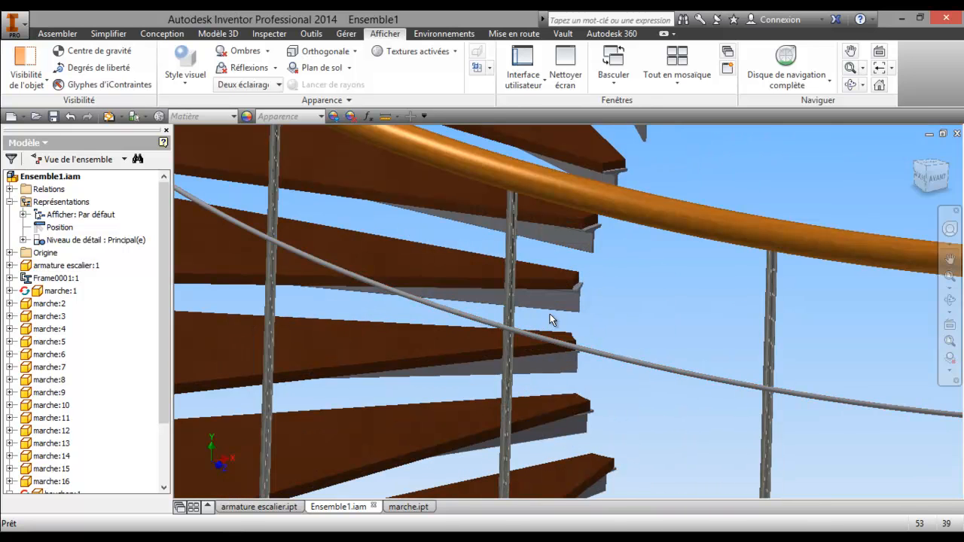
scroll(545, 317, "up", 3)
Start inserting an ANSI ASTM tube frame member along the thin lower helical rail
left_click(162, 33)
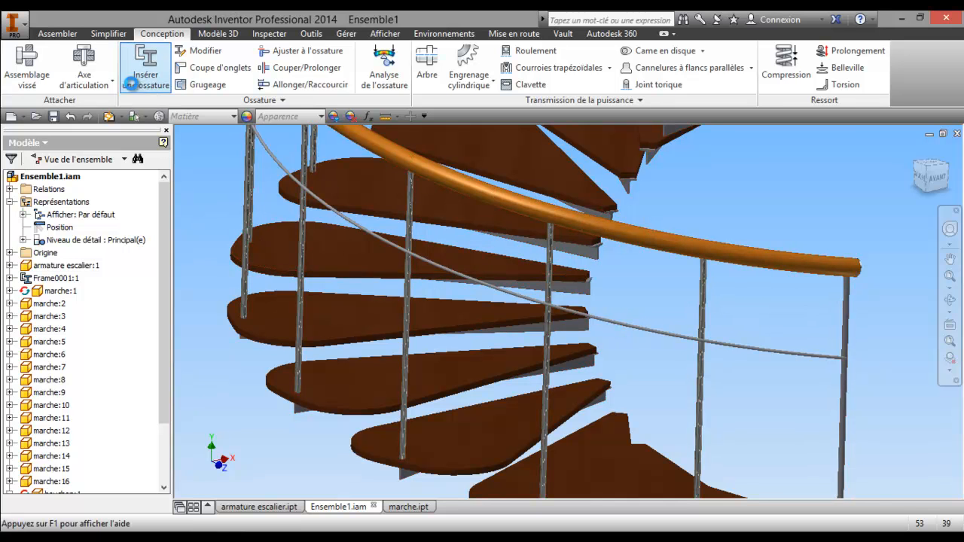
left_click(131, 78)
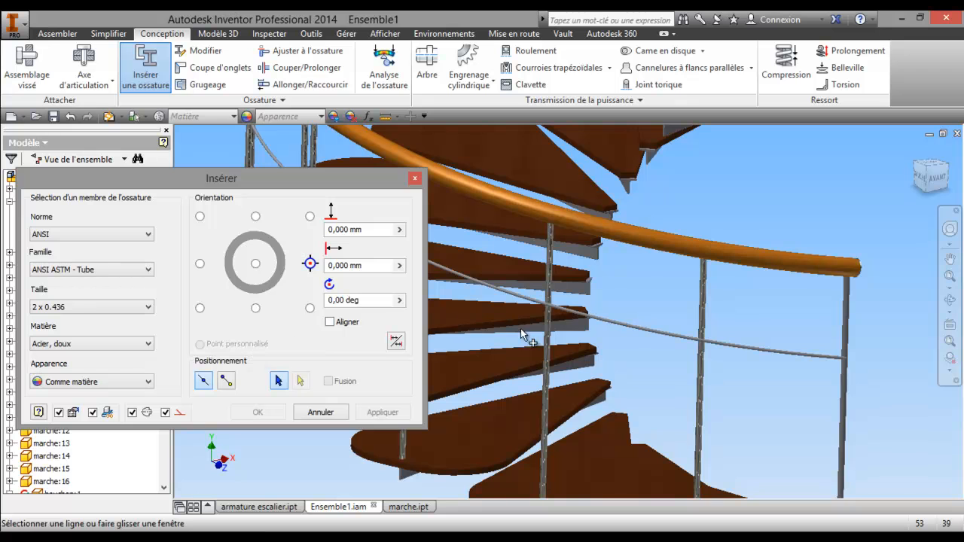
left_click(609, 326)
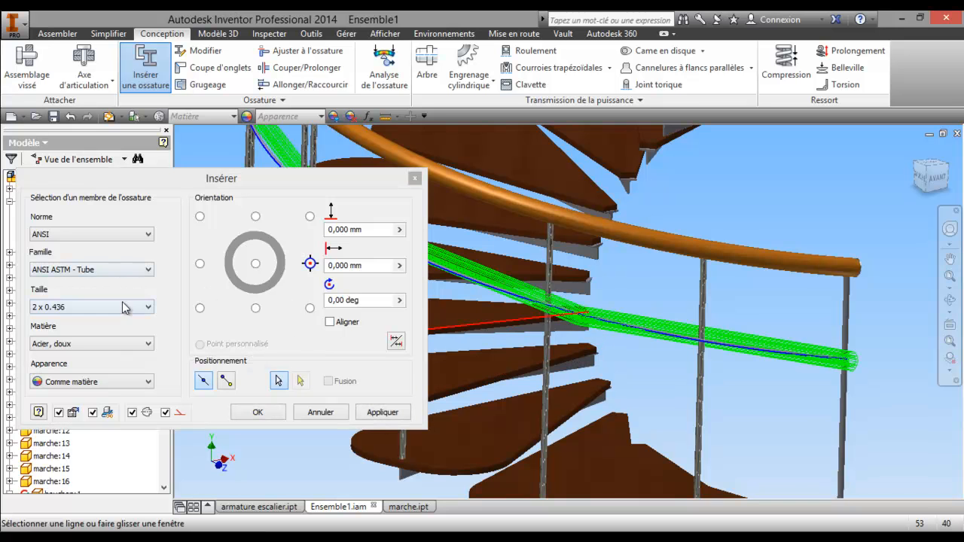
Try the tube size 1 1/2 x 0.145 for the lower rail
left_click(148, 307)
scroll(82, 332, "up", 1)
scroll(83, 331, "up", 2)
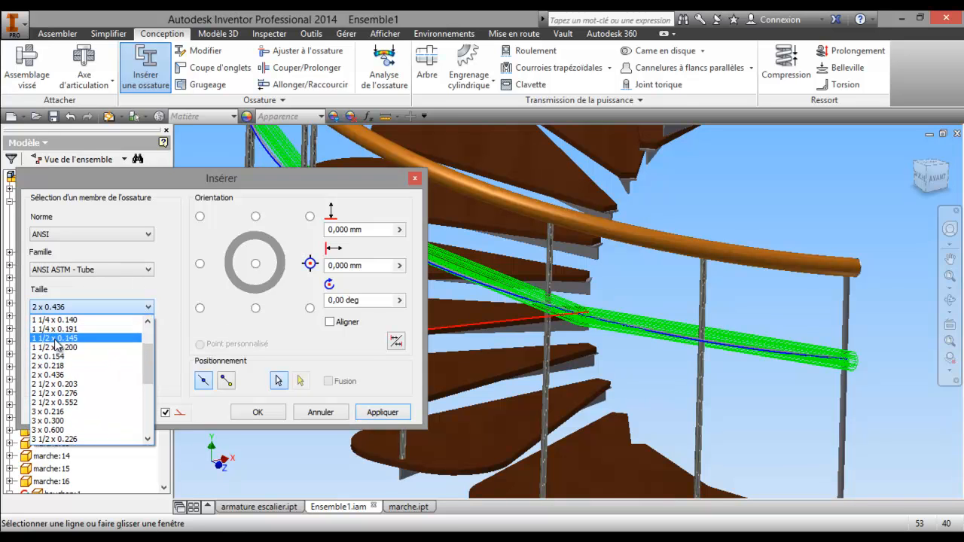
left_click(56, 339)
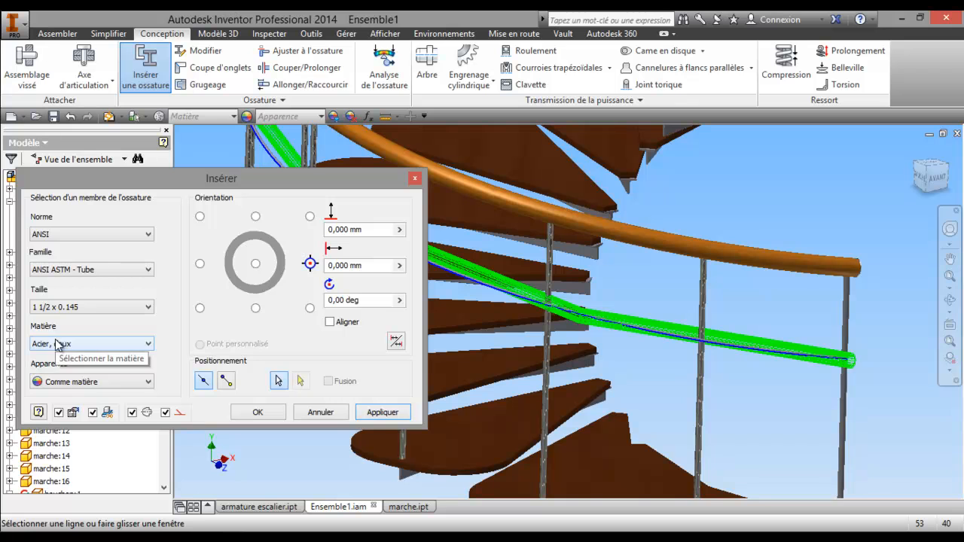
Set the tube size to 1 x 0.133 and insert the lower rail member with its proposed file name
left_click(147, 307)
scroll(66, 332, "up", 1)
scroll(66, 331, "up", 1)
left_click(60, 336)
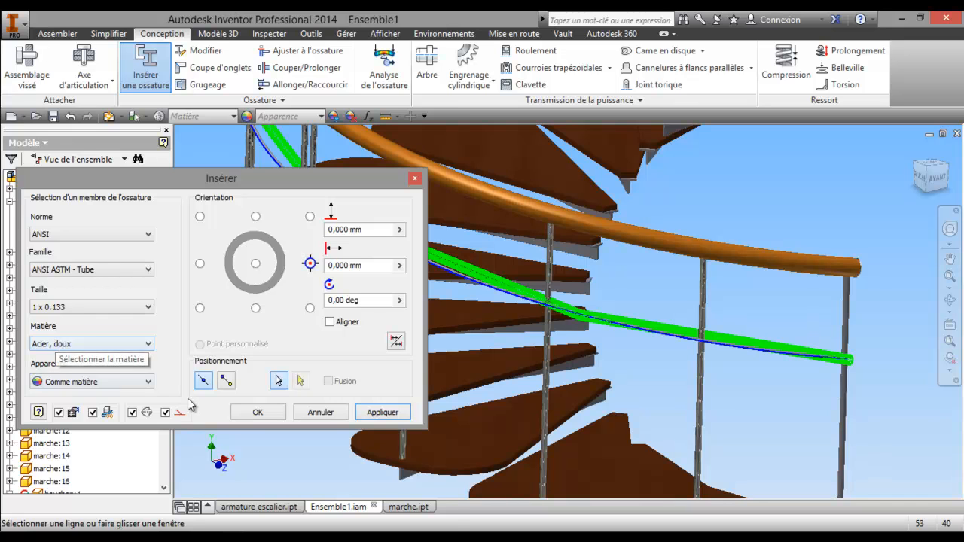
left_click(253, 413)
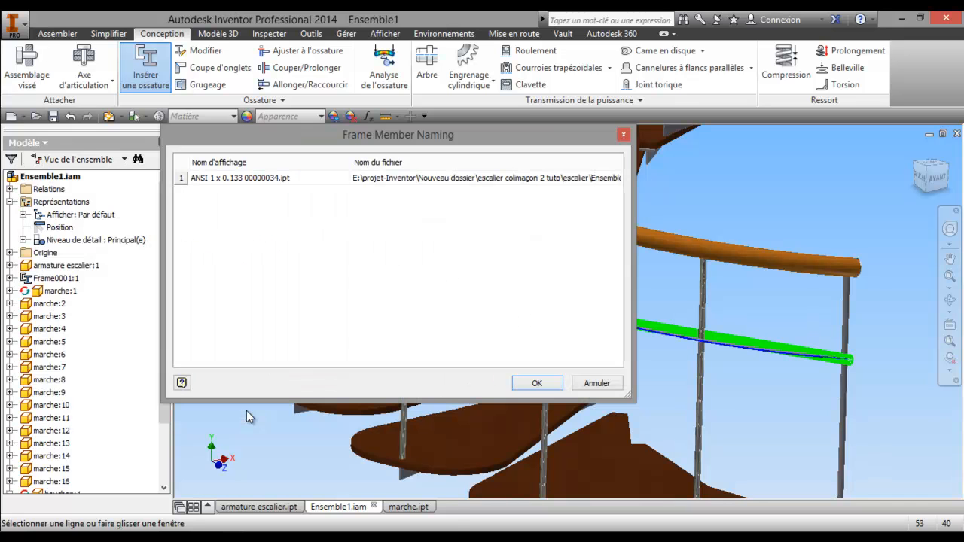
key("Return")
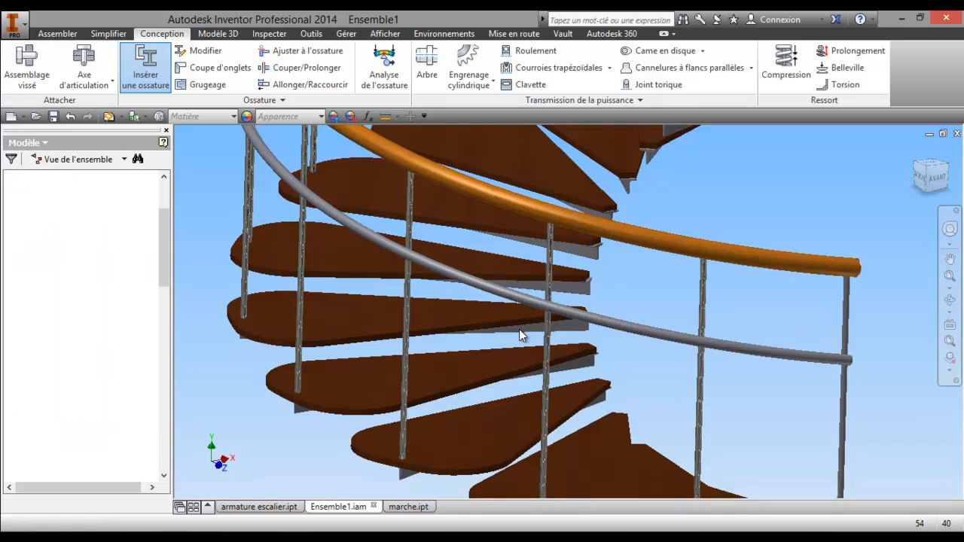
Examine the new lower rail tube around the staircase and at its end near the first baluster
scroll(519, 327, "down", 3)
key("F4")
left_click_drag(519, 326, 361, 327)
middle_click_drag(499, 301, 517, 326)
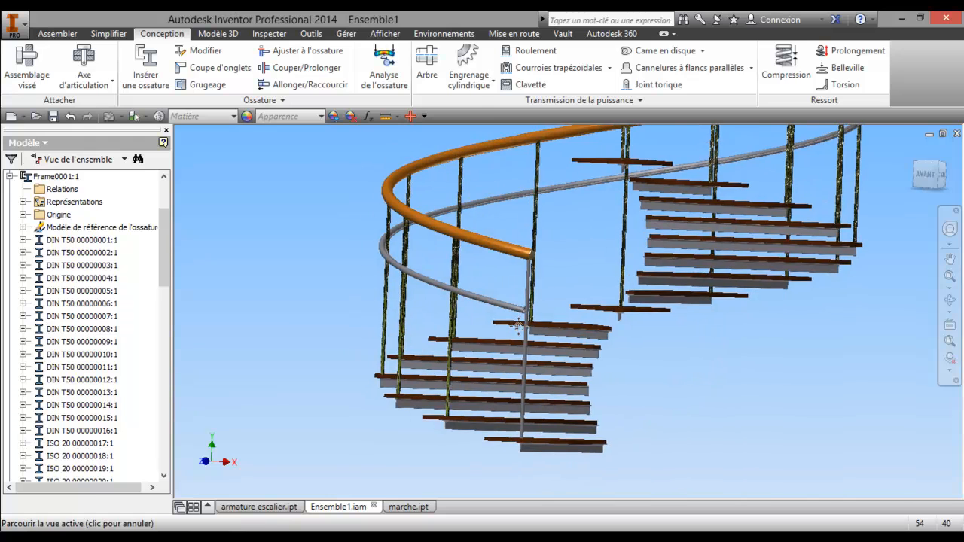
scroll(516, 326, "up", 3)
right_click(418, 349)
left_click(411, 313)
left_click(452, 285)
left_click(198, 299)
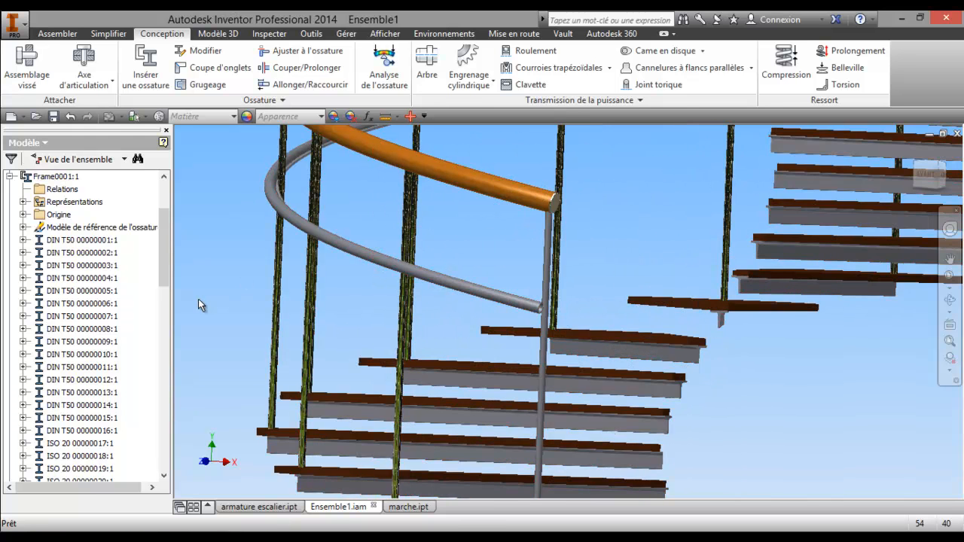
Start adjusting the appearance of the ANSI 1 x 0.133 lower rail member and try Argent on it
left_click_drag(161, 277, 164, 427)
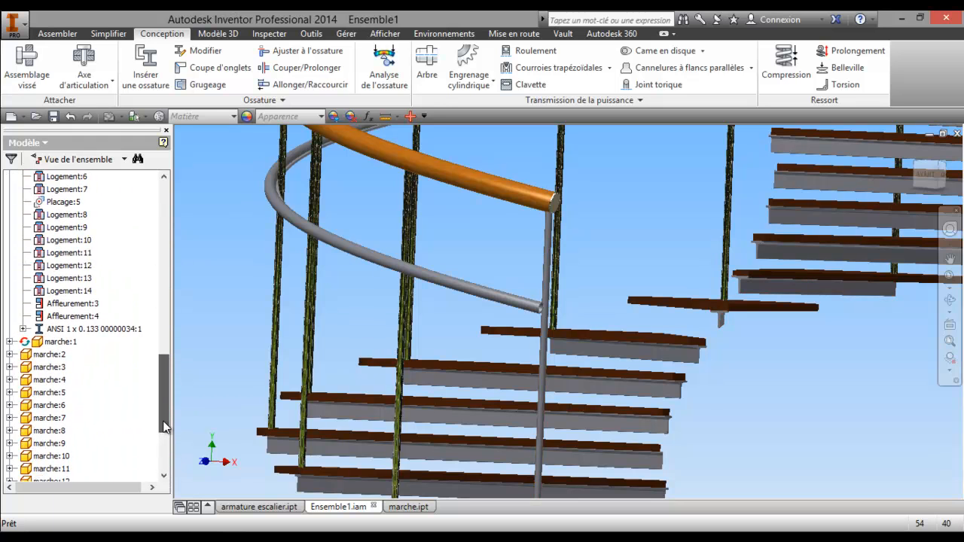
left_click(113, 331)
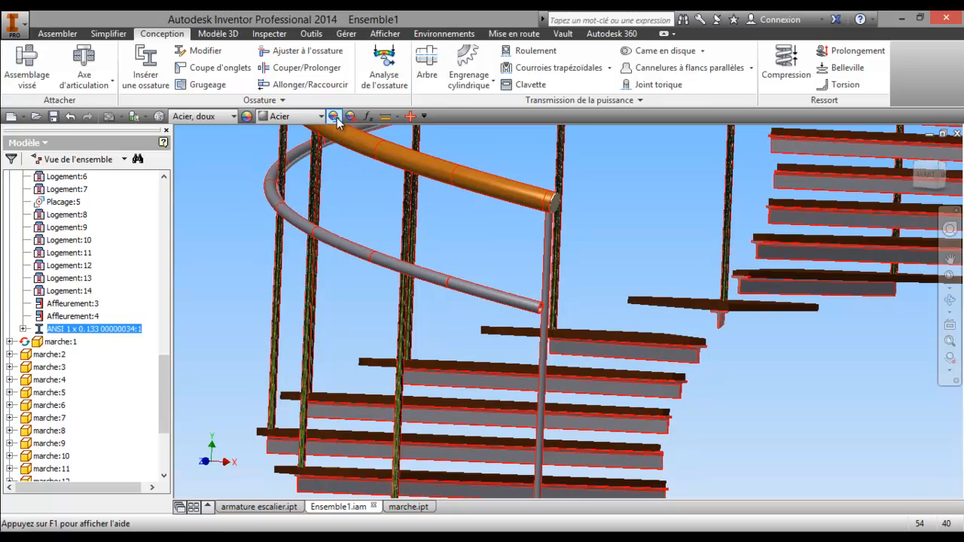
left_click(212, 263)
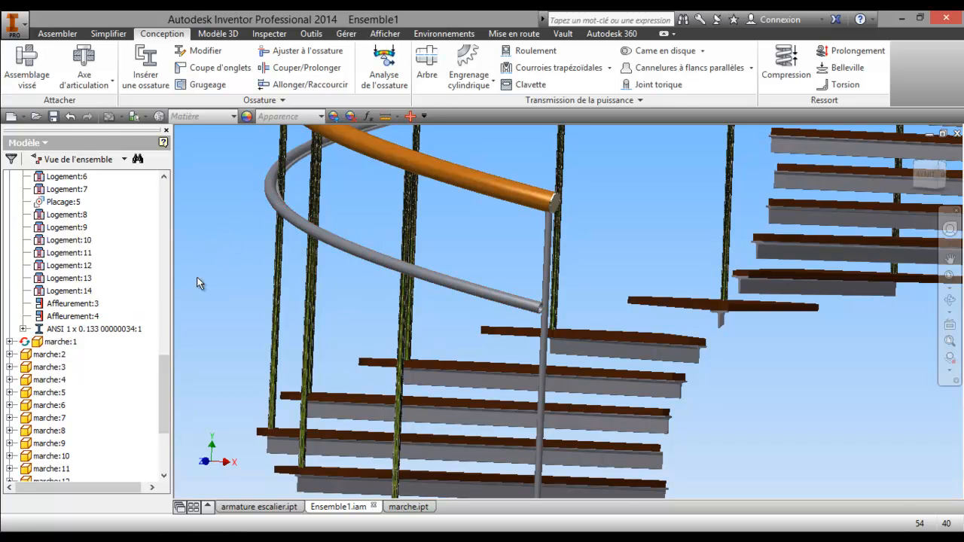
left_click(125, 332)
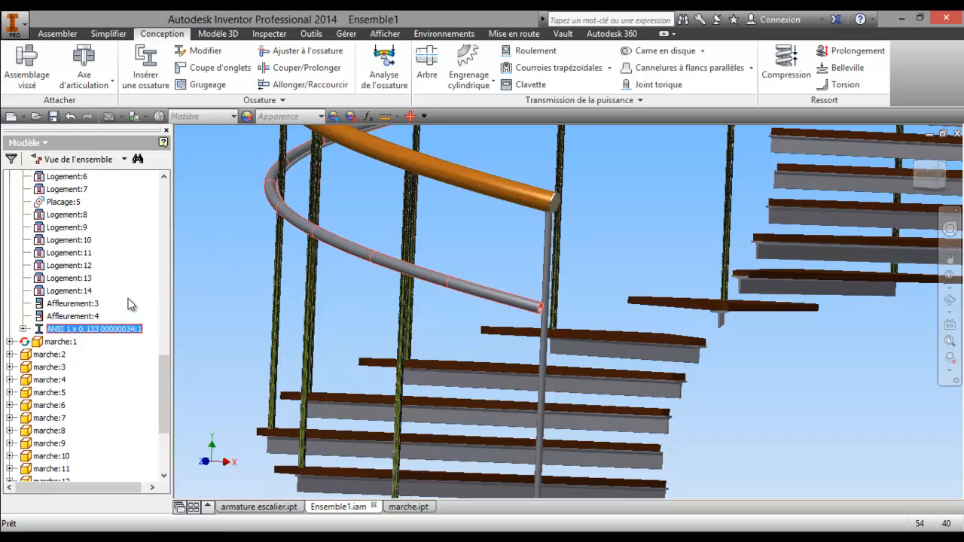
left_click(333, 115)
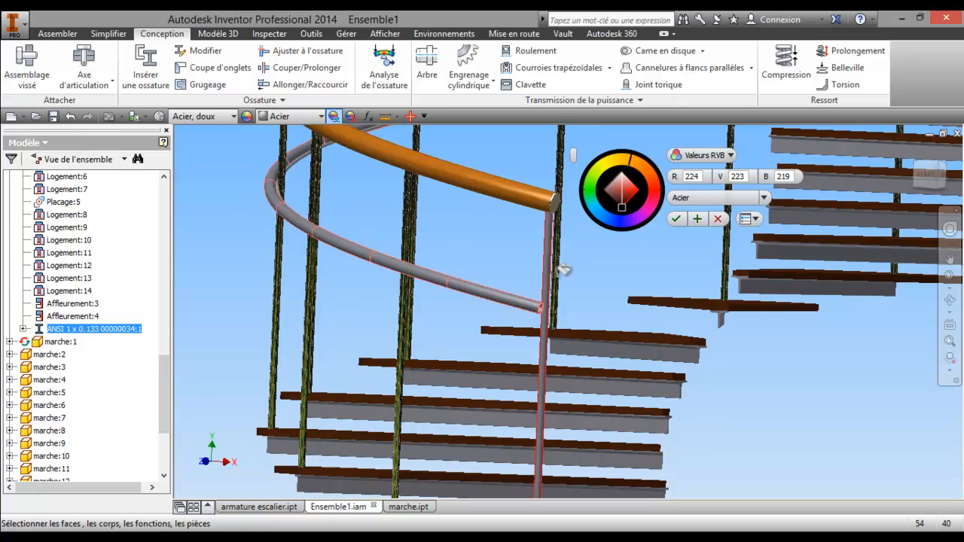
left_click(763, 198)
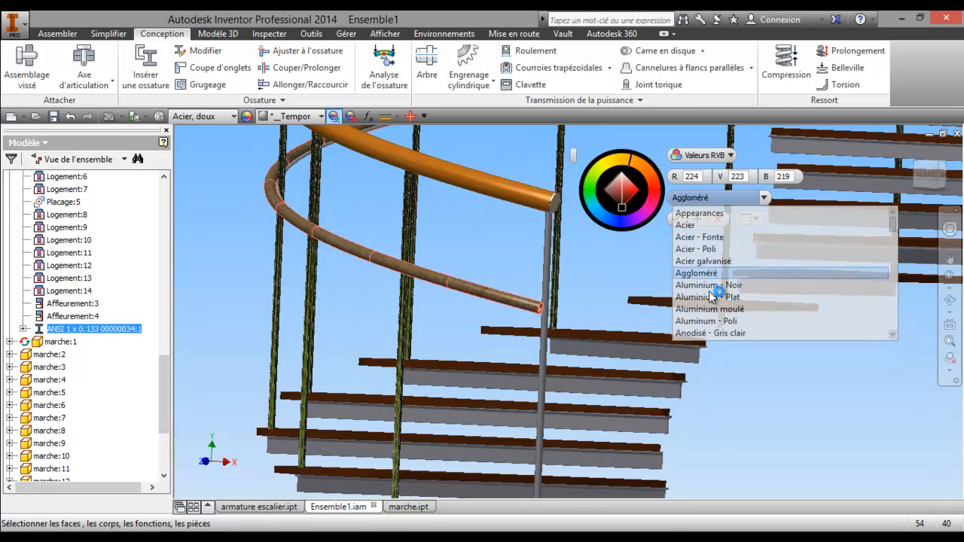
scroll(710, 316, "down", 2)
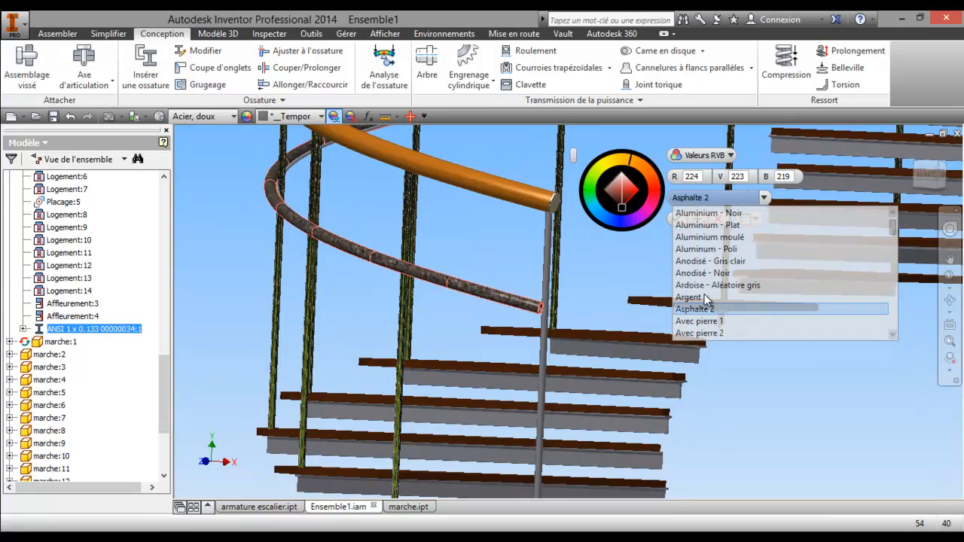
left_click(704, 298)
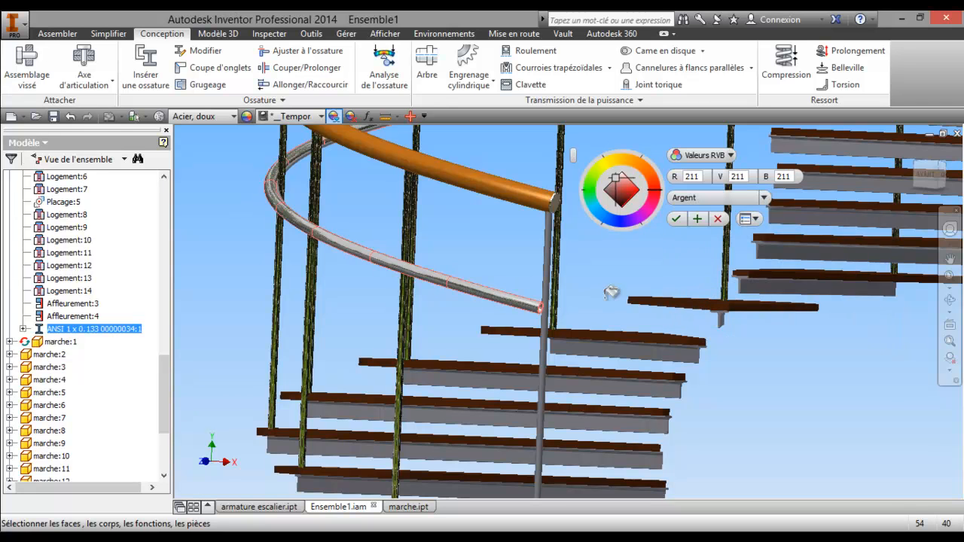
Apply the Chrome - Poli appearance to the lower rail tube
left_click(764, 200)
scroll(698, 321, "down", 5)
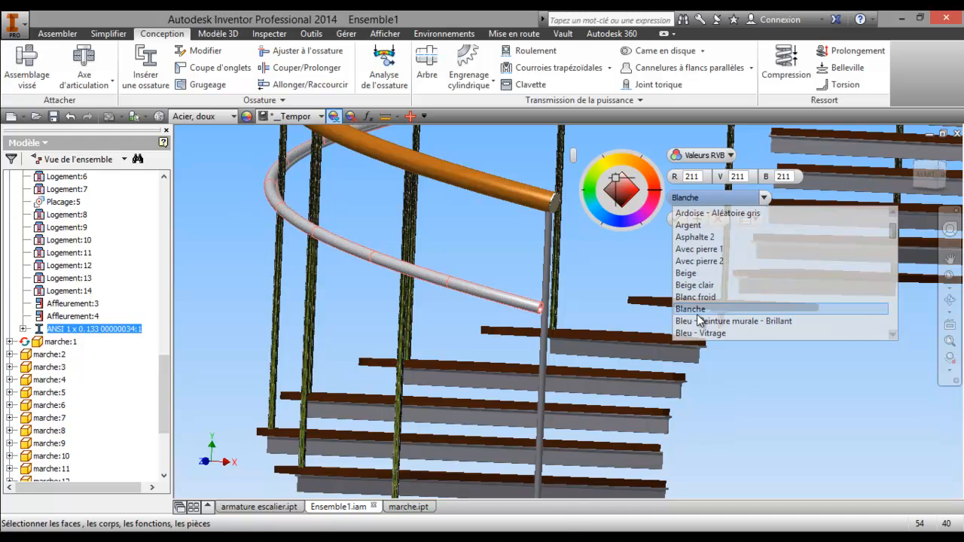
scroll(699, 320, "down", 8)
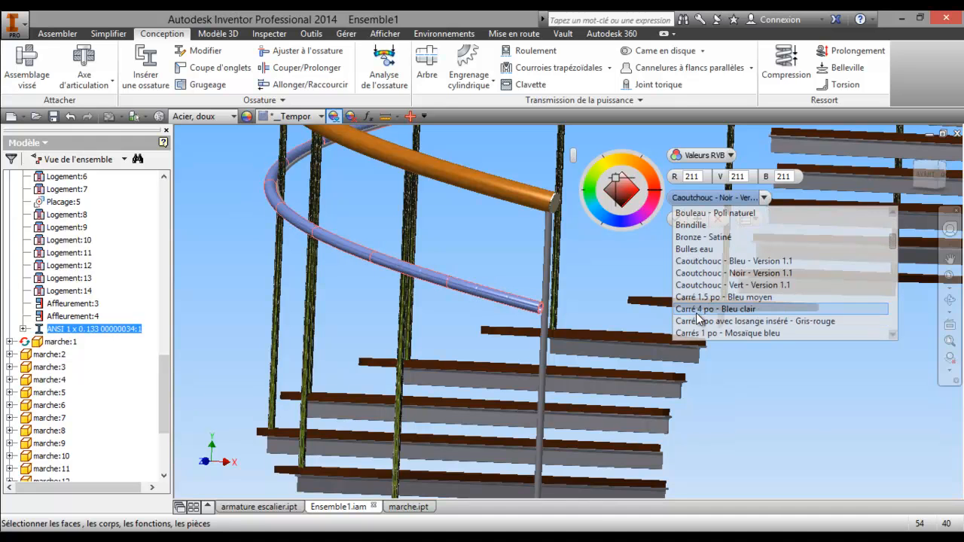
scroll(698, 316, "down", 3)
left_click(707, 309)
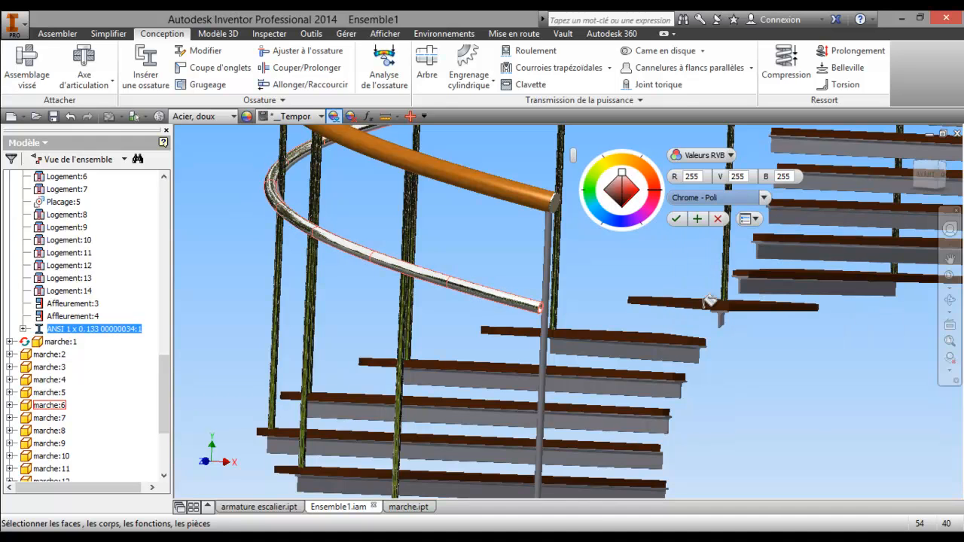
left_click(683, 221)
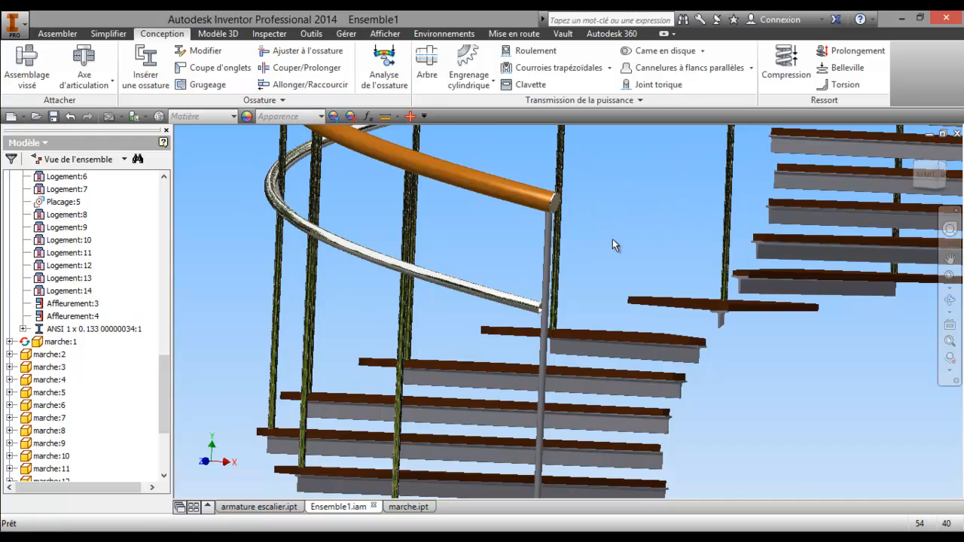
Examine the lower rail and balusters at the lower end of the staircase from several angles
scroll(612, 240, "down", 5)
middle_click_drag(613, 240, 539, 292)
middle_click_drag(581, 320, 765, 353, "shift")
middle_click_drag(549, 338, 568, 304, "shift")
scroll(568, 303, "up", 5)
right_click(557, 362)
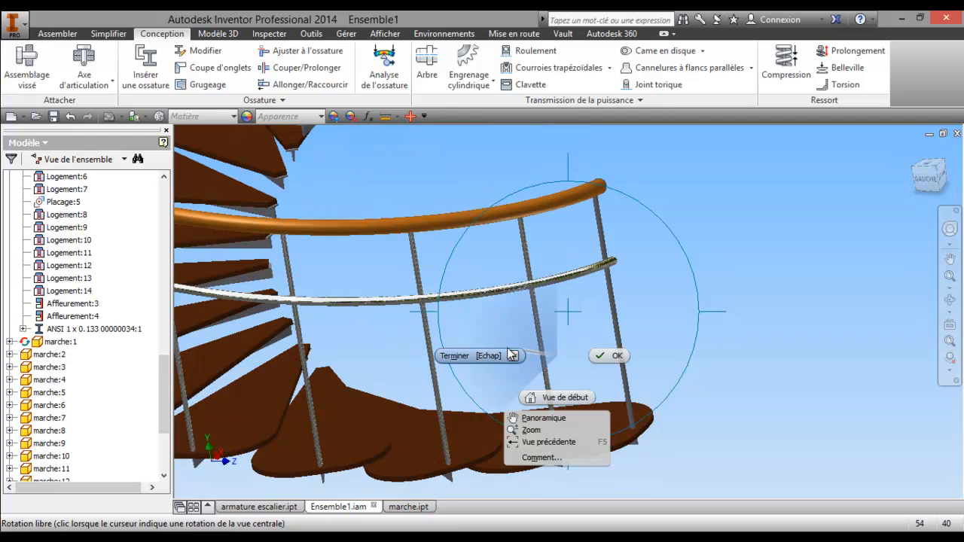
left_click(455, 357)
Switch to armature escalier.ipt and inspect the end of the lower helical rail against the skeleton sketches
left_click(286, 509)
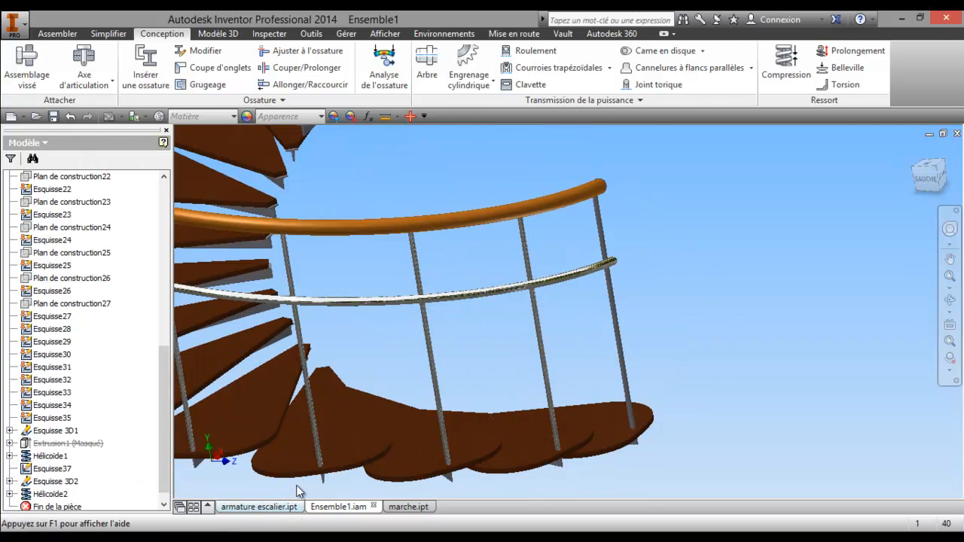
scroll(476, 377, "up", 5)
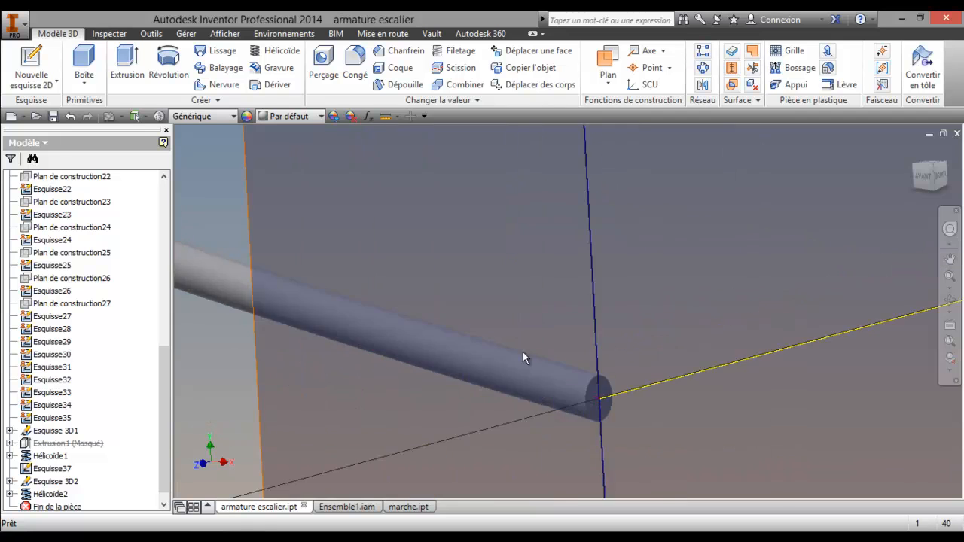
scroll(537, 346, "down", 6)
middle_click_drag(542, 351, 577, 265)
scroll(566, 310, "up", 5)
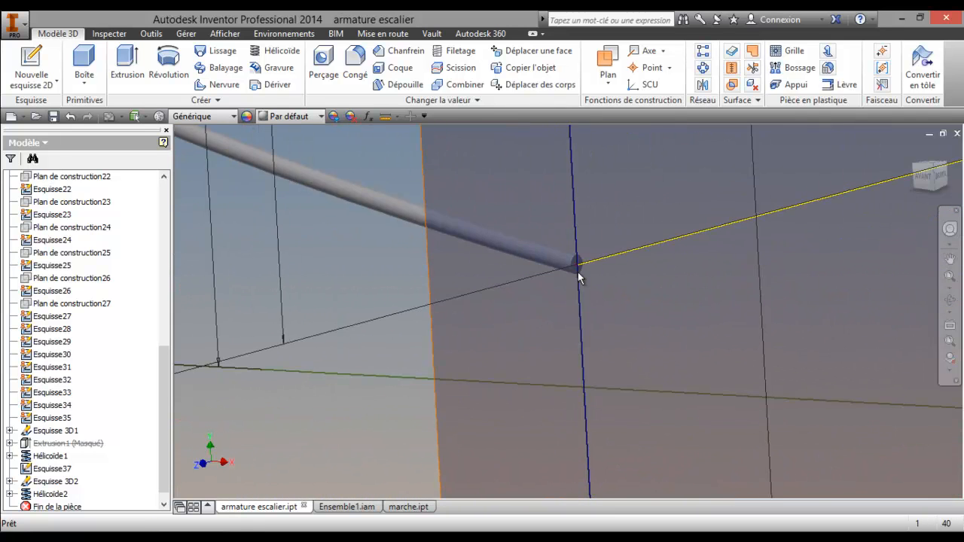
scroll(570, 357, "down", 3)
mouse_move(573, 331)
middle_mouse_down()
mouse_move(562, 294)
mouse_move(540, 298)
middle_mouse_up()
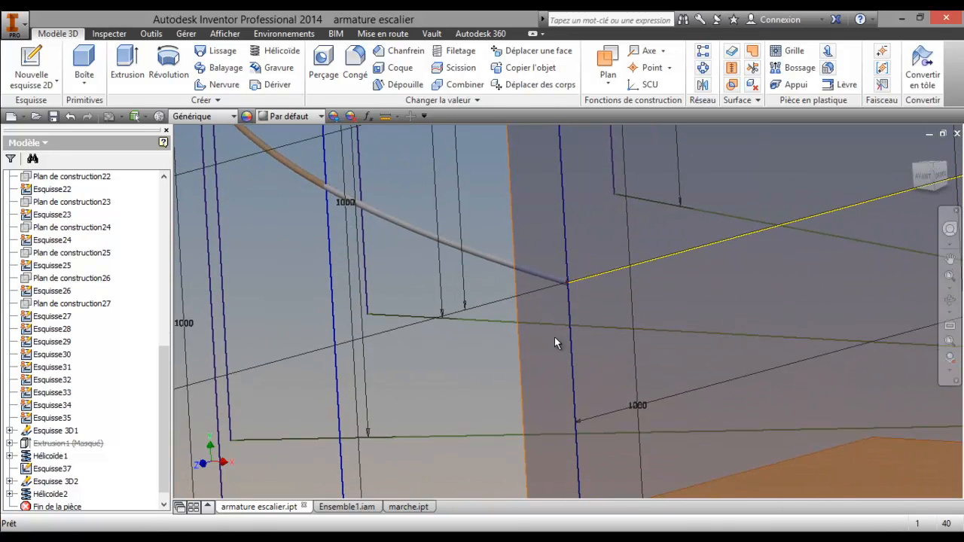
Examine the whole staircase from the front in Ensemble1.iam and return to armature escalier.ipt
left_click(339, 509)
middle_click_drag(454, 317, 503, 339, "shift")
middle_click_drag(682, 209, 496, 290, "shift")
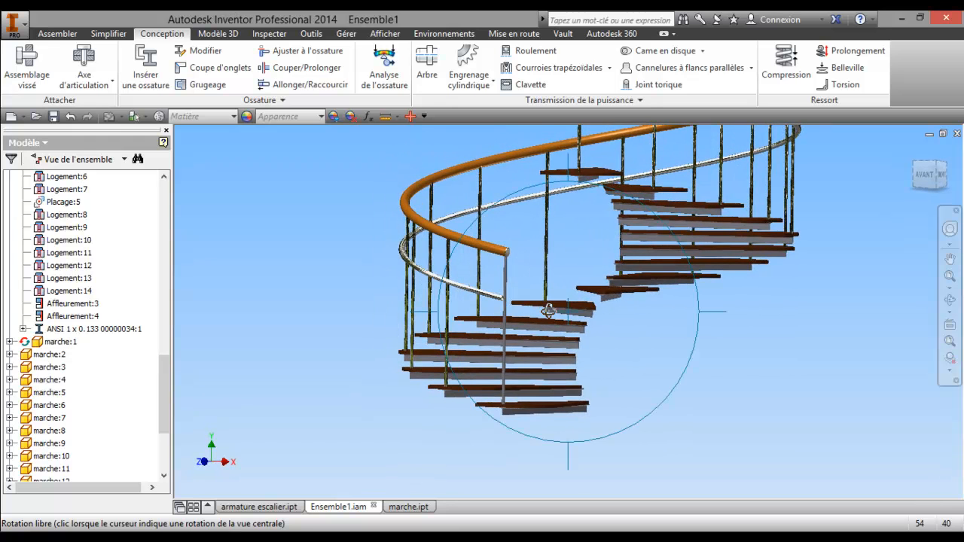
right_click(548, 310)
left_click(473, 311)
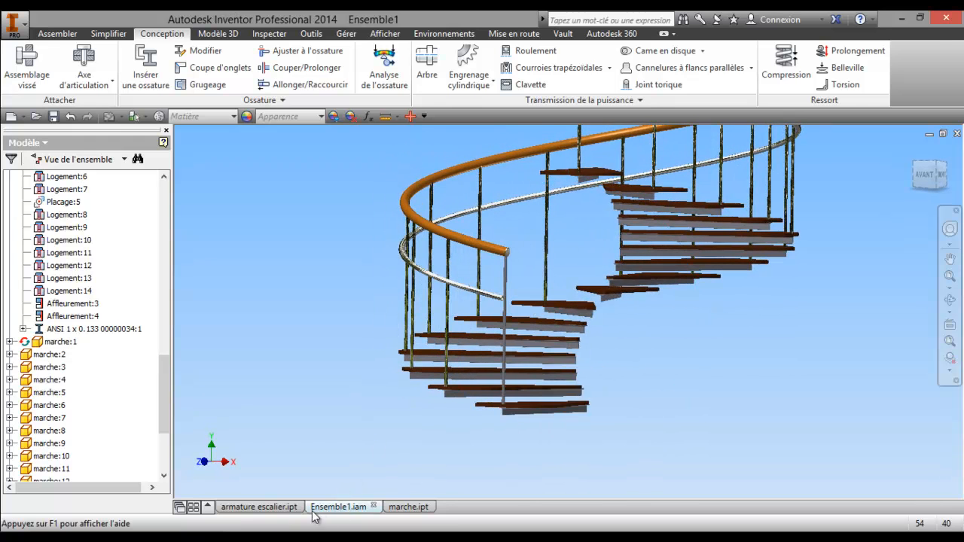
left_click(274, 507)
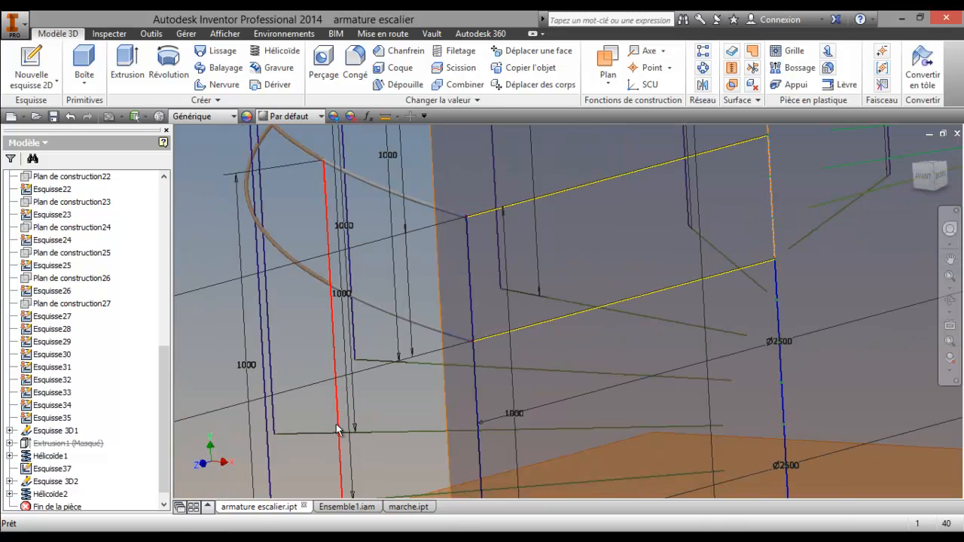
Try to restore the central column by moving the end-of-part marker above Extrusion1 and unsuppressing that extrusion
right_click(37, 446)
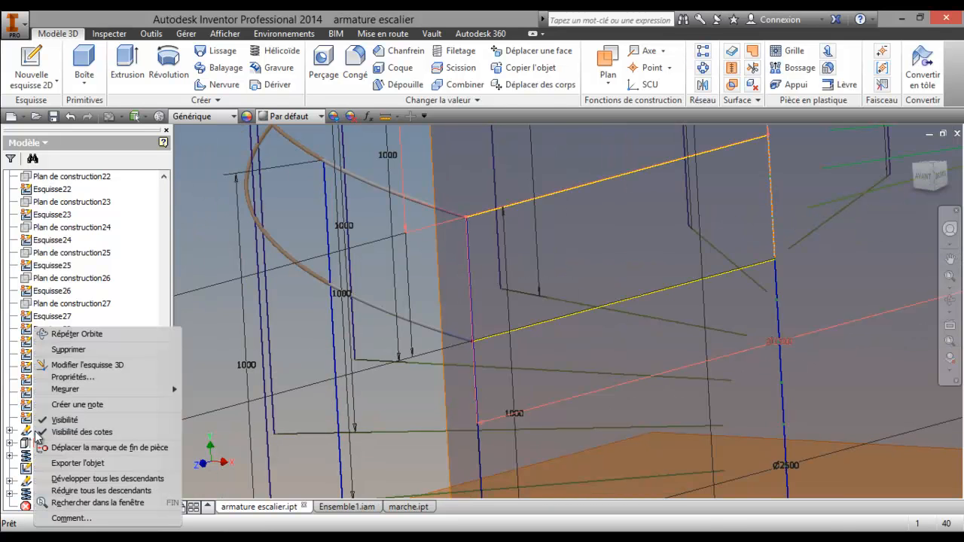
left_click(38, 449)
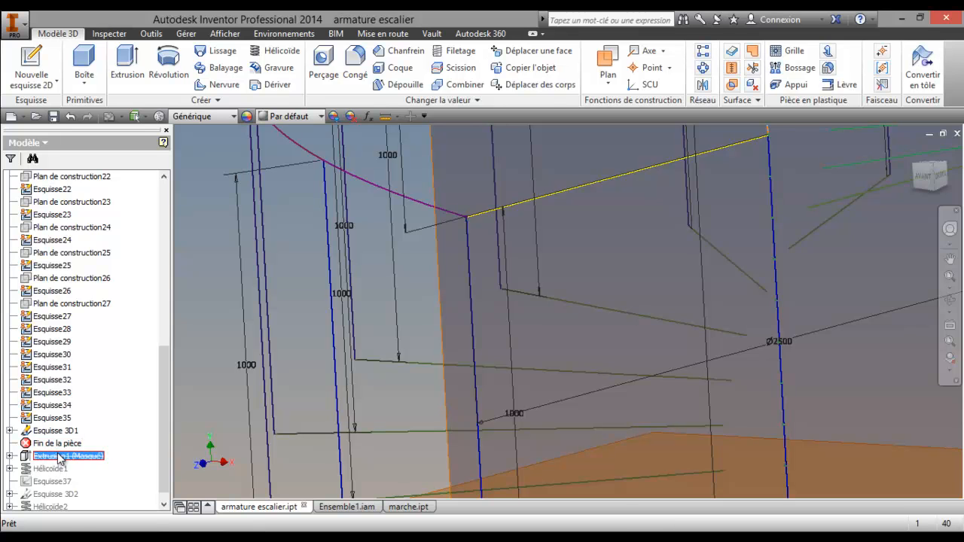
right_click(59, 457)
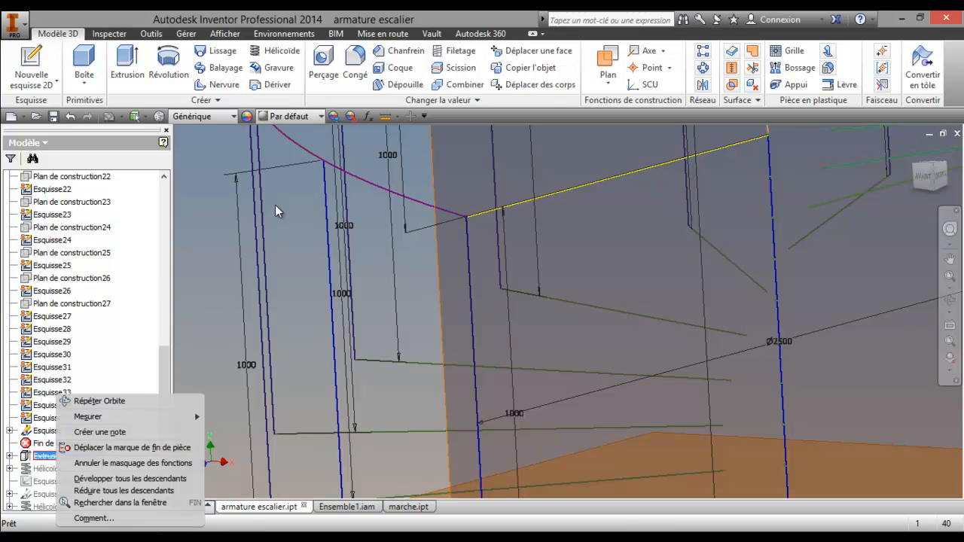
scroll(167, 276, "down", 4)
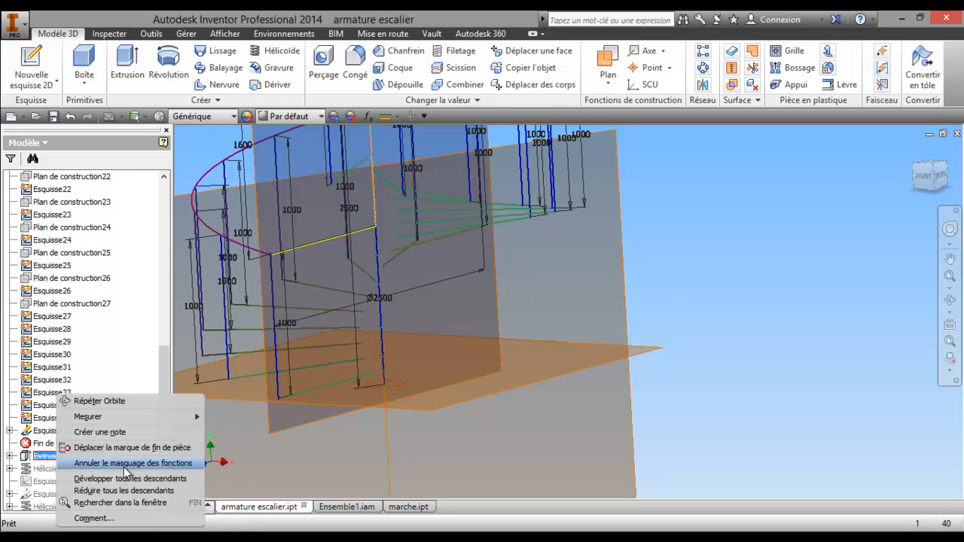
left_click(125, 464)
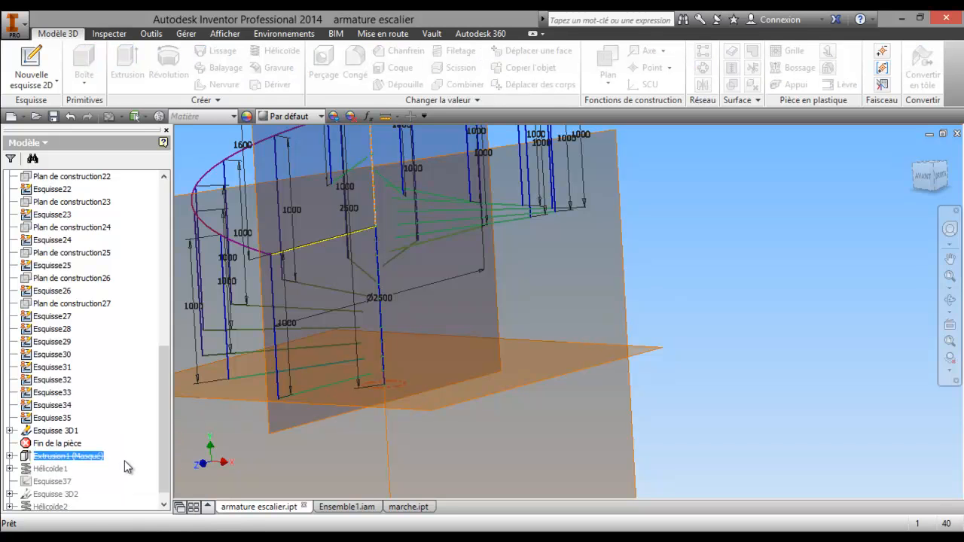
right_click(102, 461)
left_click(136, 463)
scroll(309, 365, "up", 5)
middle_click_drag(356, 373, 474, 375)
scroll(466, 360, "down", 3)
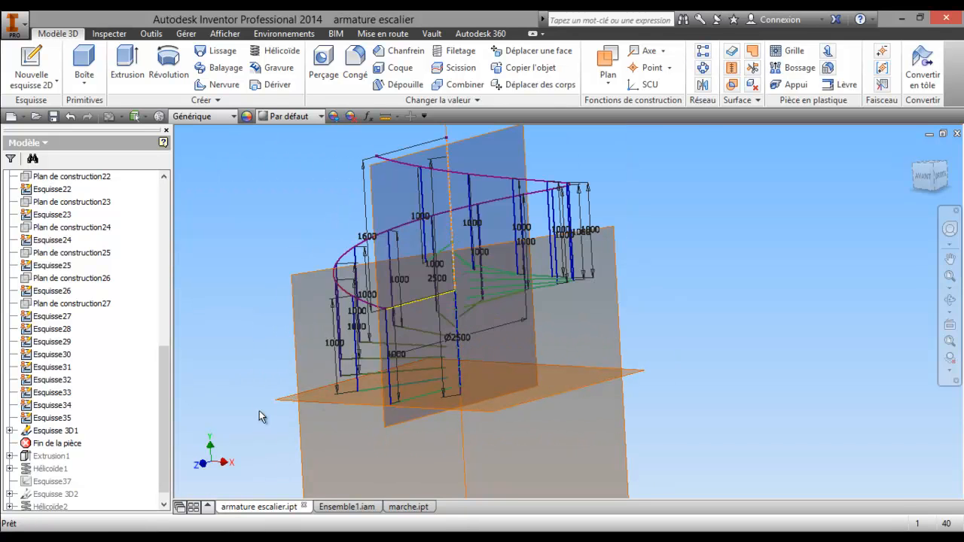
Undo the unsuppression of Extrusion1 and the move of the end-of-part marker
right_click(59, 456)
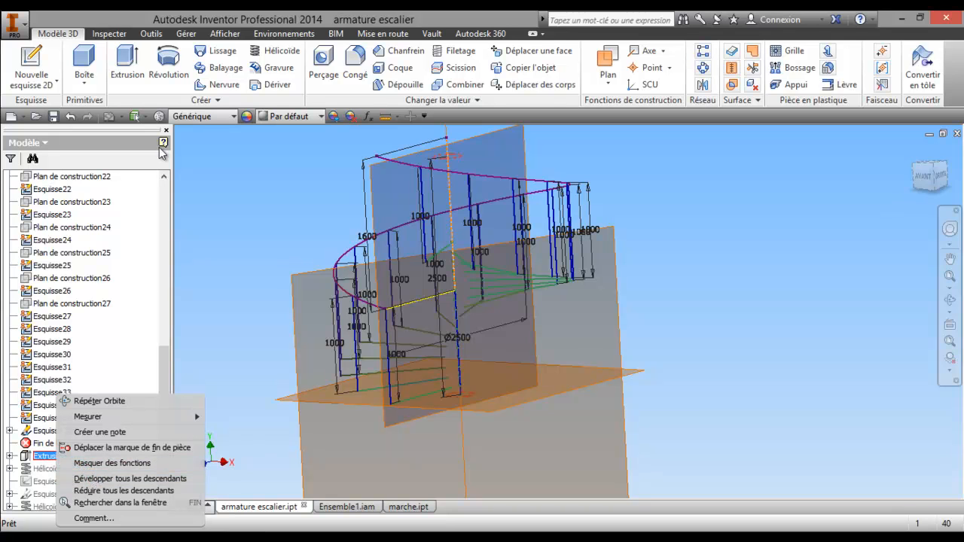
left_click(71, 118)
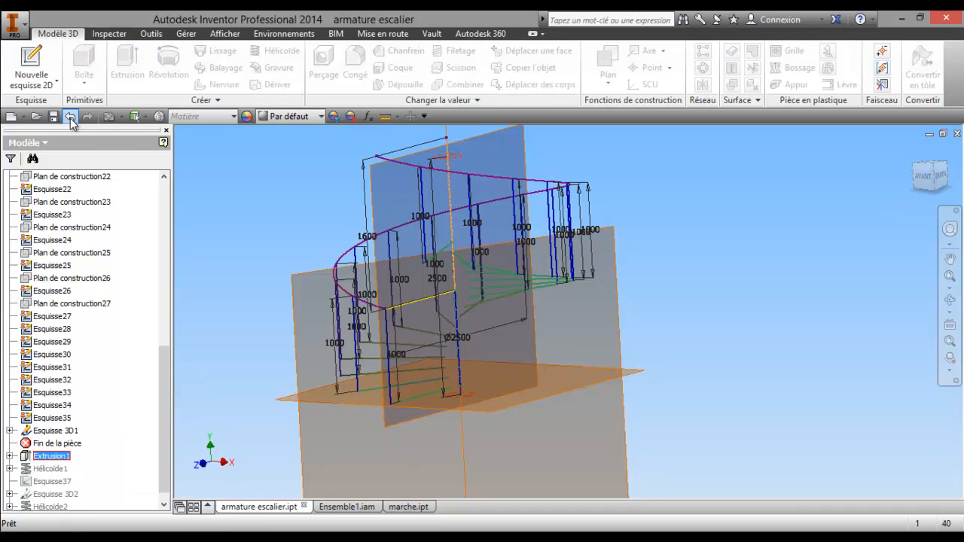
left_click(71, 117)
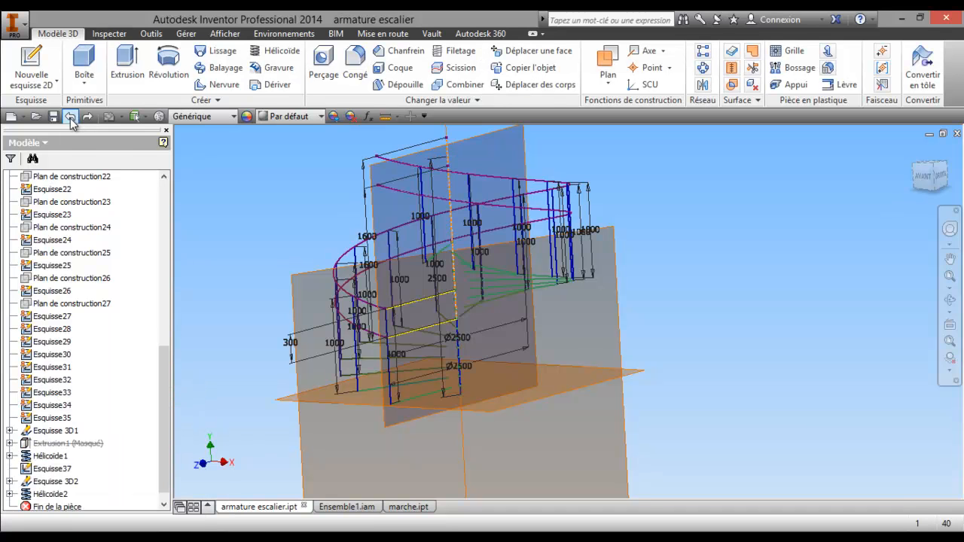
Unsuppress Extrusion1, the central column, in armature escalier.ipt and switch back to Ensemble1.iam
left_click(84, 444)
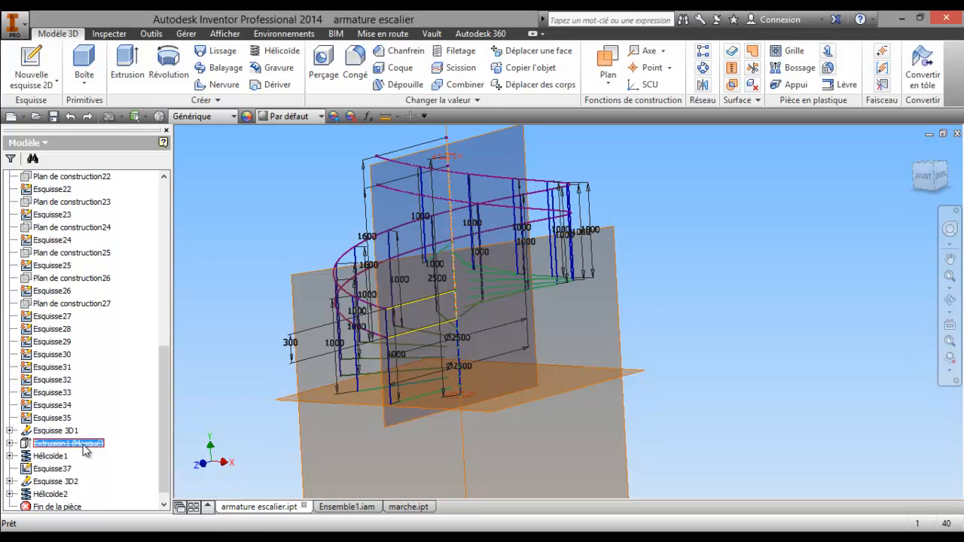
right_click(84, 448)
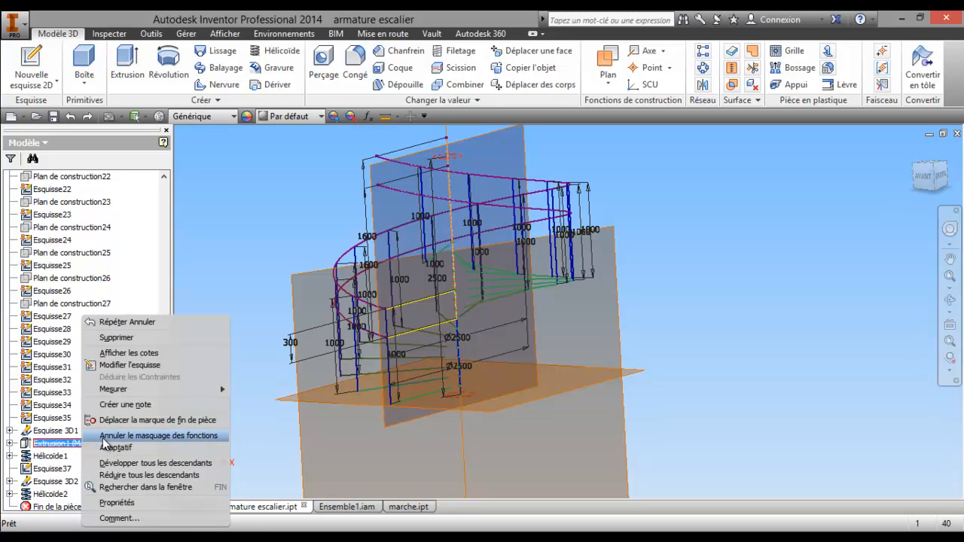
left_click(113, 435)
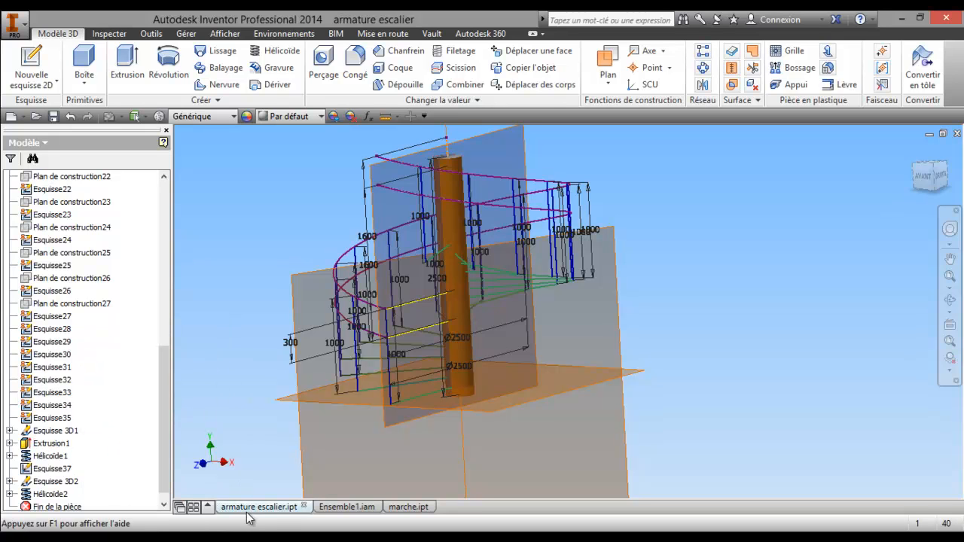
left_click(341, 507)
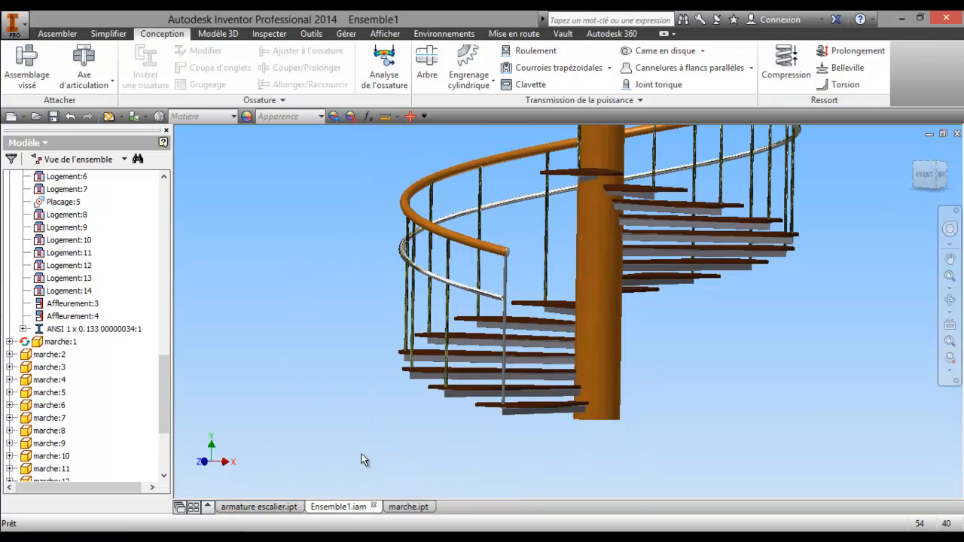
Examine up close the lower end of the chromed helical rail where it meets the first baluster
middle_click_drag(501, 386, 493, 352, "shift")
scroll(497, 331, "up", 10)
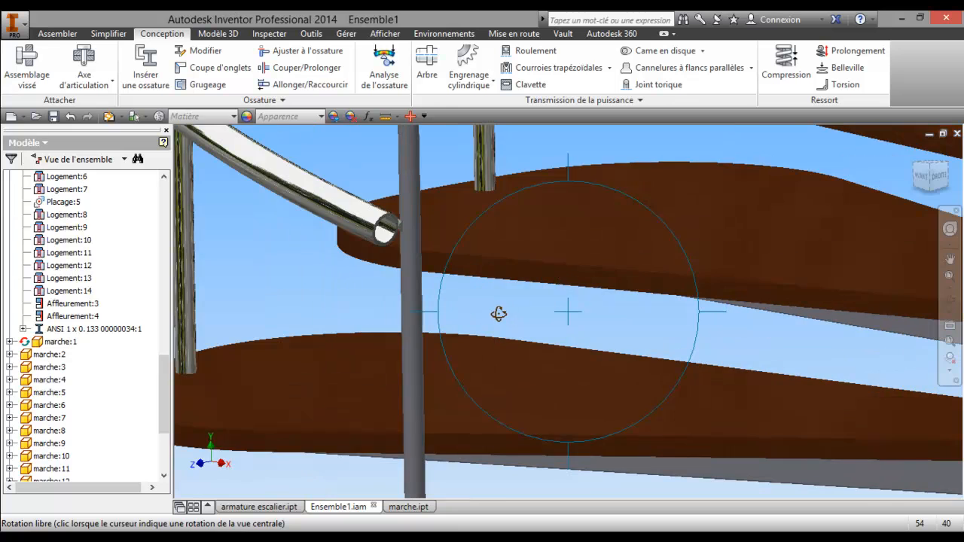
middle_click_drag(511, 313, 549, 329, "shift")
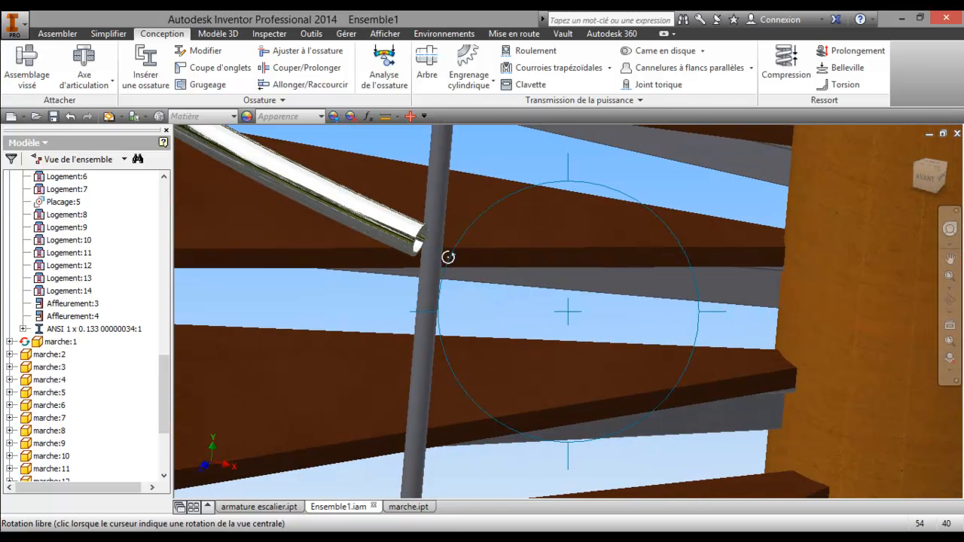
scroll(501, 281, "down", 5)
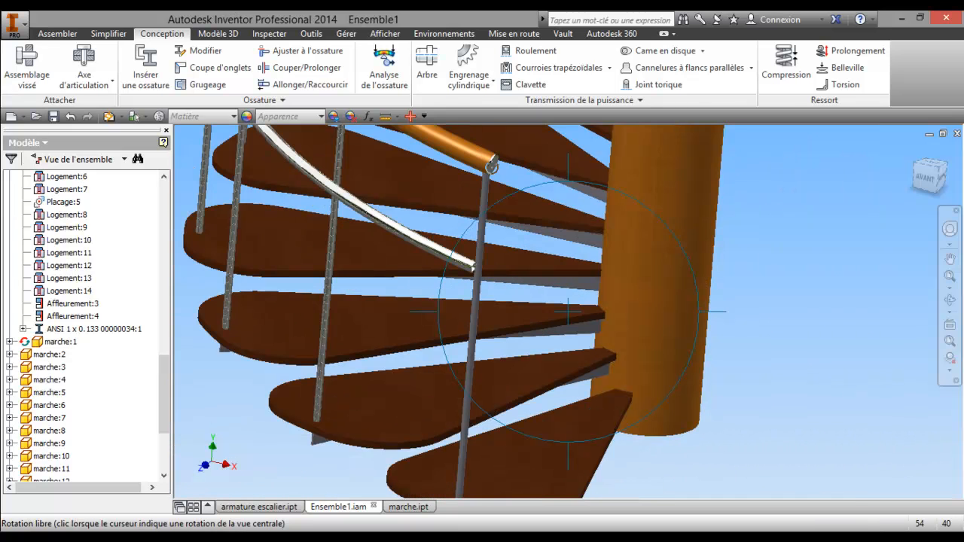
left_click_drag(530, 303, 525, 349)
Examine the completed spiral staircase from above, the front and the rear, checking the column, treads, handrail and chromed rail
scroll(515, 329, "down", 5)
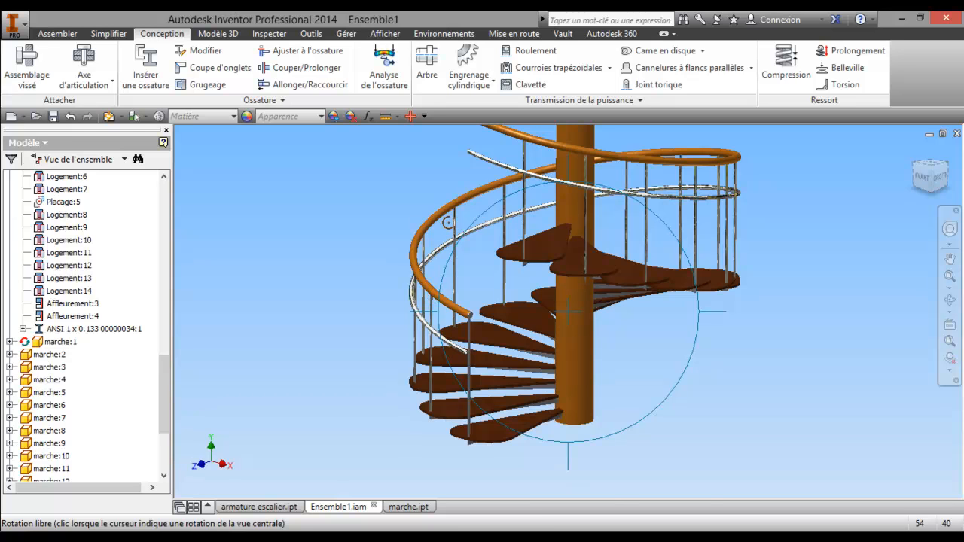
left_click_drag(483, 263, 490, 296)
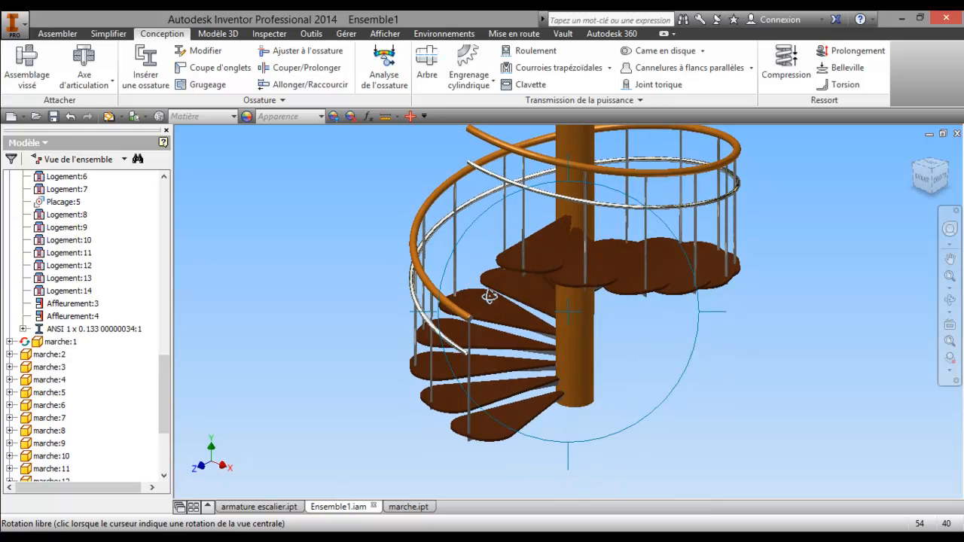
left_click_drag(554, 378, 535, 450)
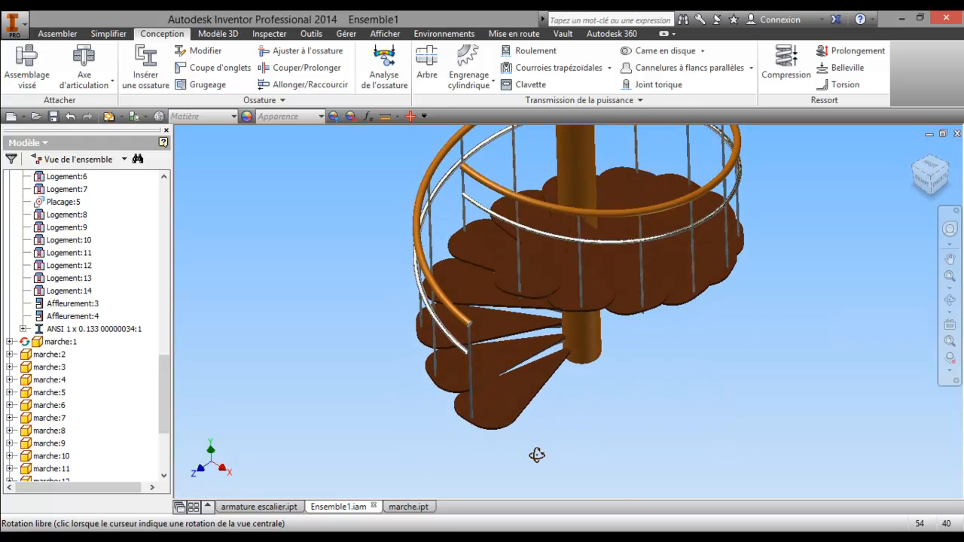
left_click_drag(527, 347, 567, 277)
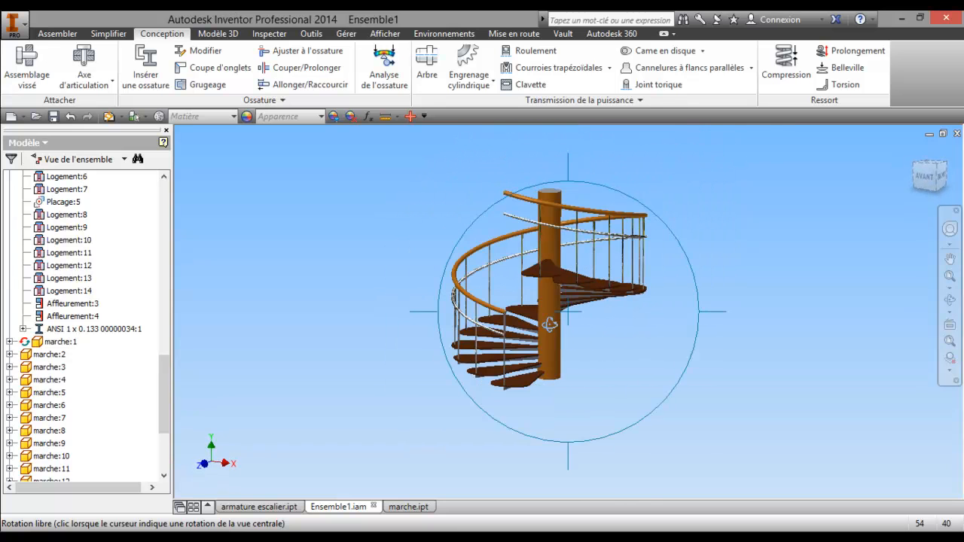
scroll(549, 324, "up", 5)
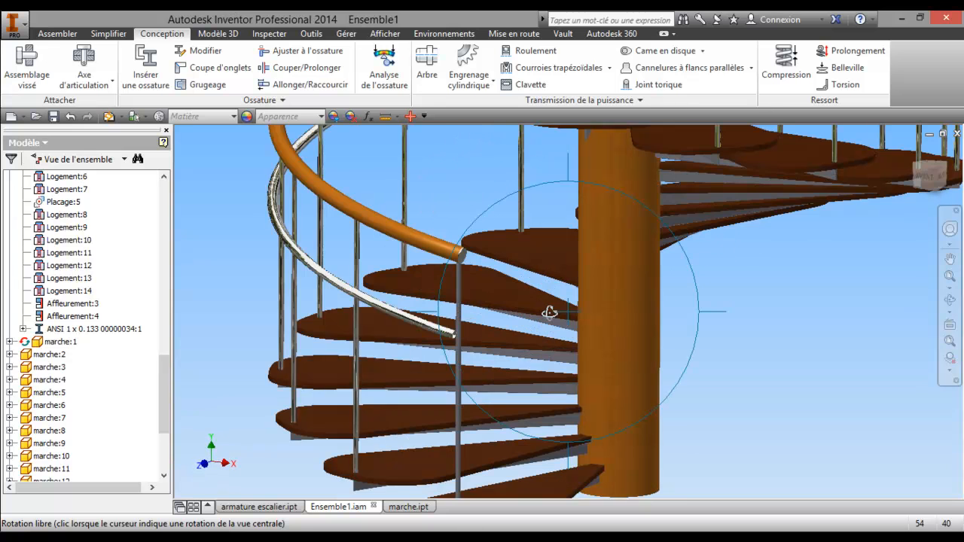
scroll(550, 313, "down", 3)
left_click_drag(549, 316, 535, 337)
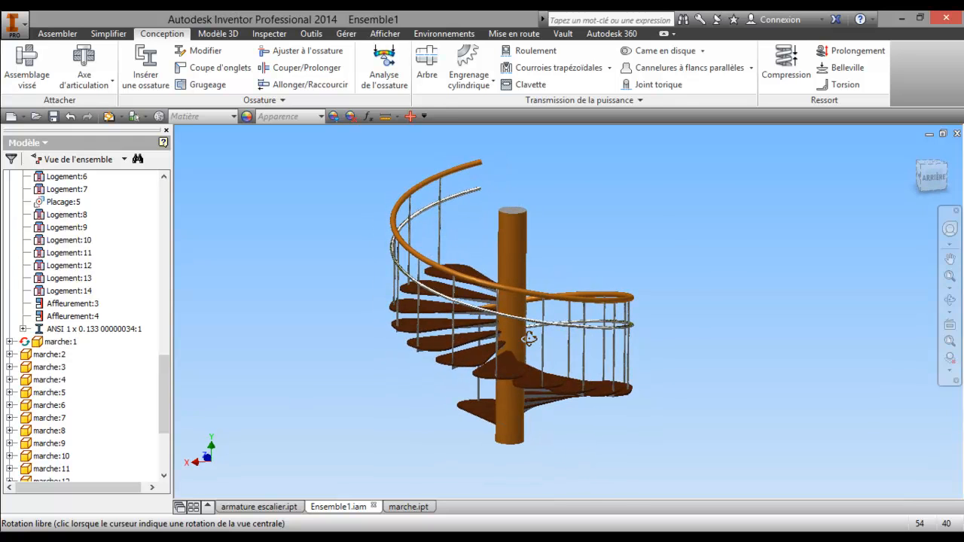
middle_click_drag(529, 340, 558, 333)
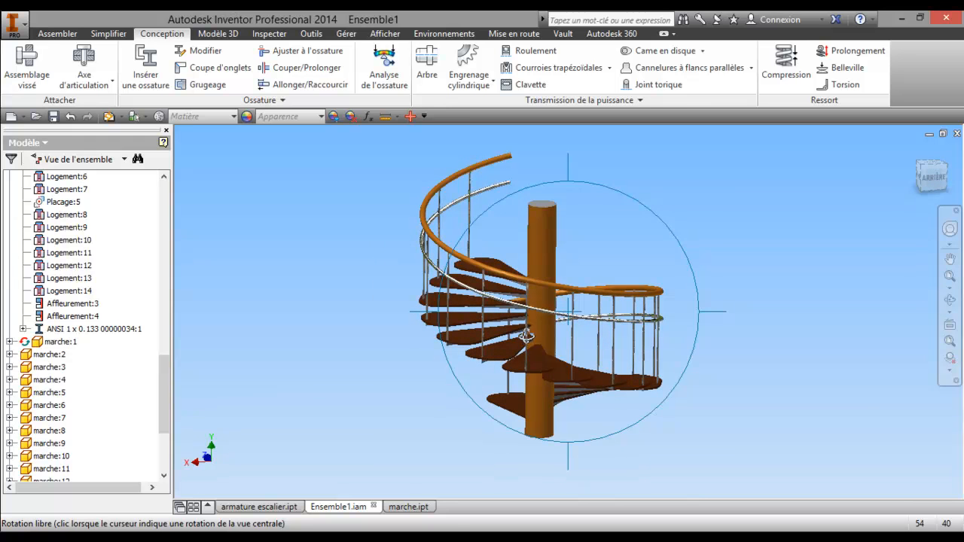